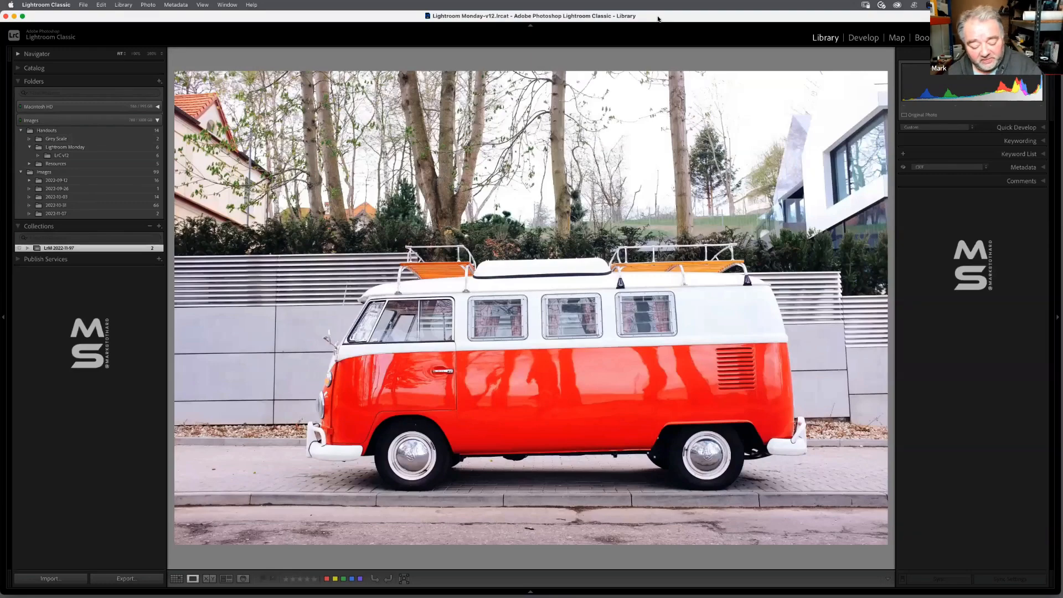
# Step: Compare the red original and the green version of the van photo with the surrounding interface dimmed
pyautogui.press('l')
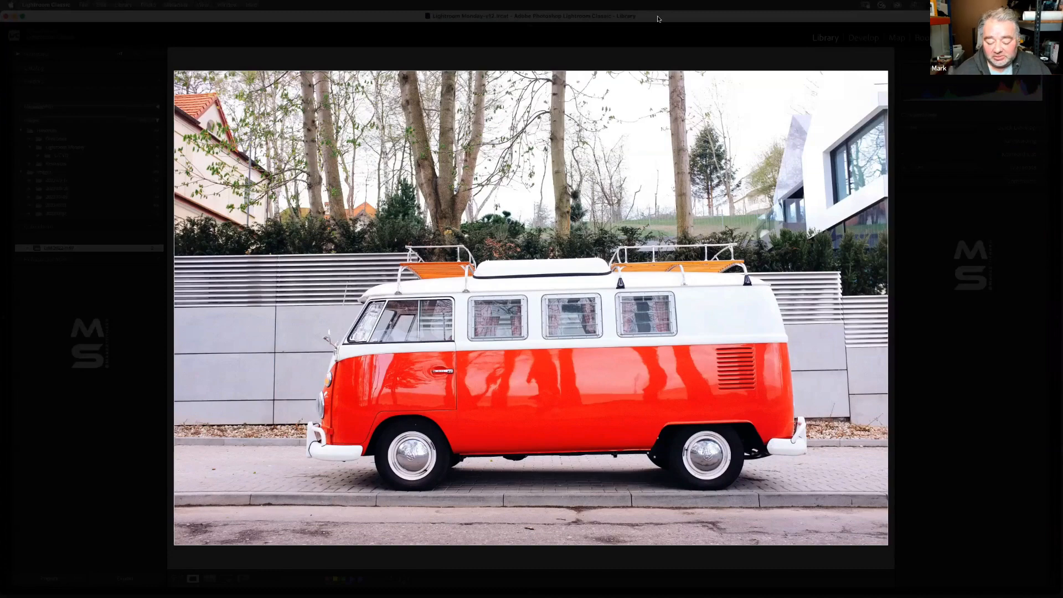
pyautogui.press('Right')
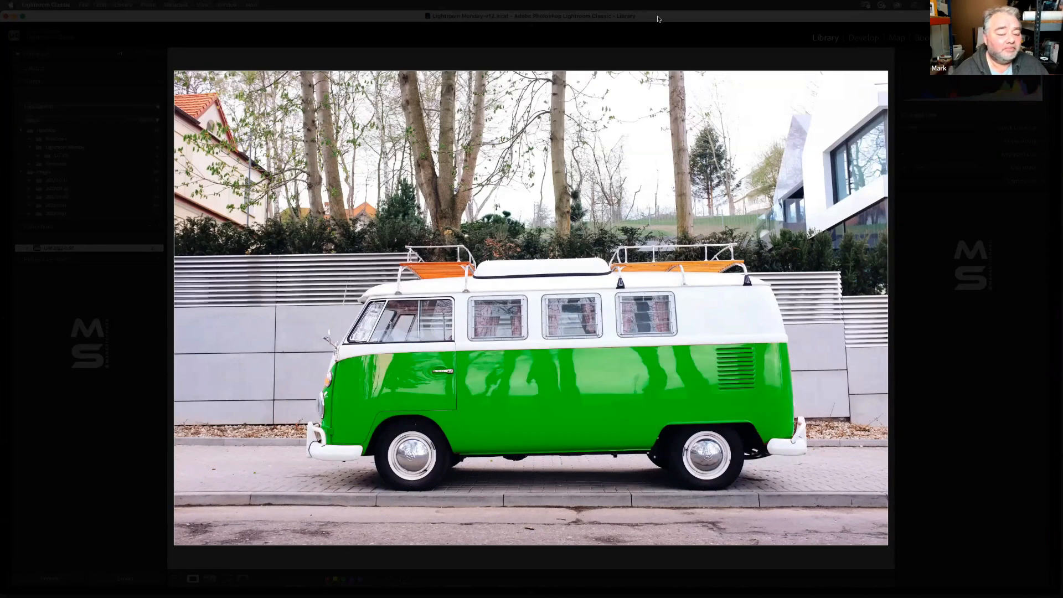
pyautogui.press('Left')
pyautogui.press('Right')
pyautogui.press('Left')
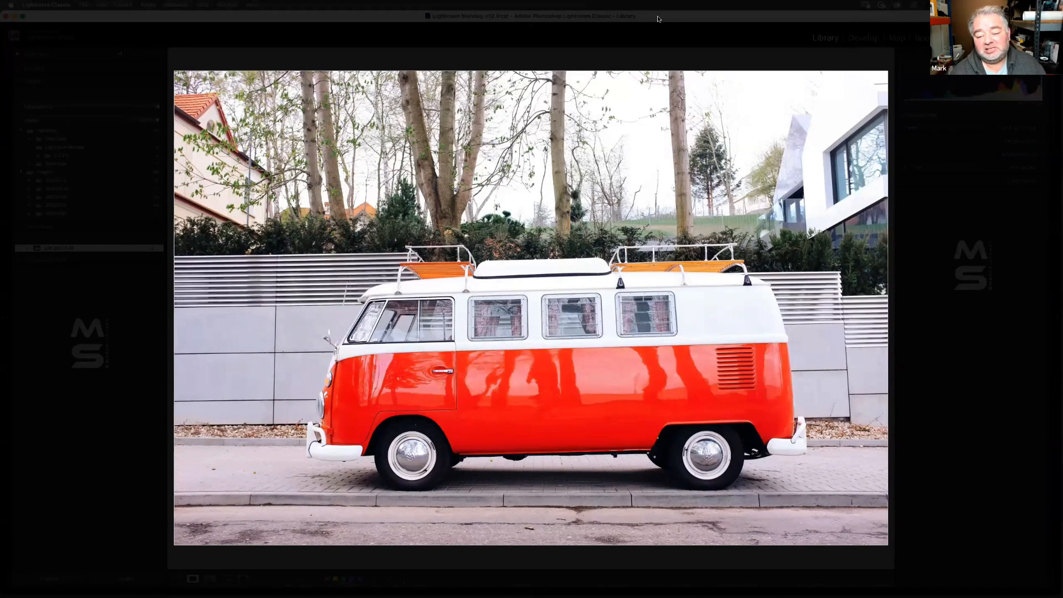
pyautogui.press('Right')
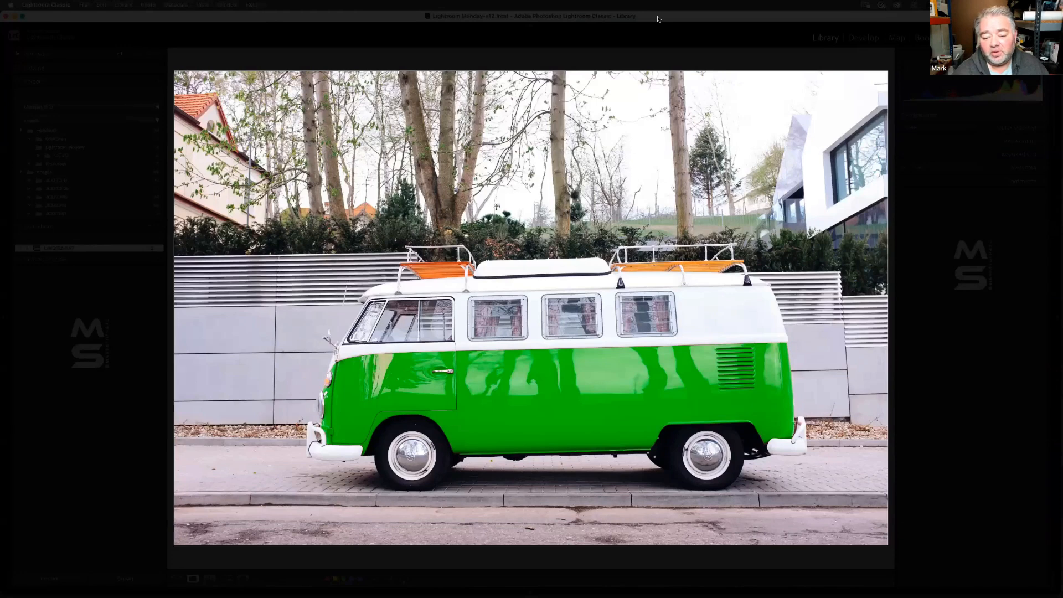
pyautogui.press('Left')
pyautogui.press('Right')
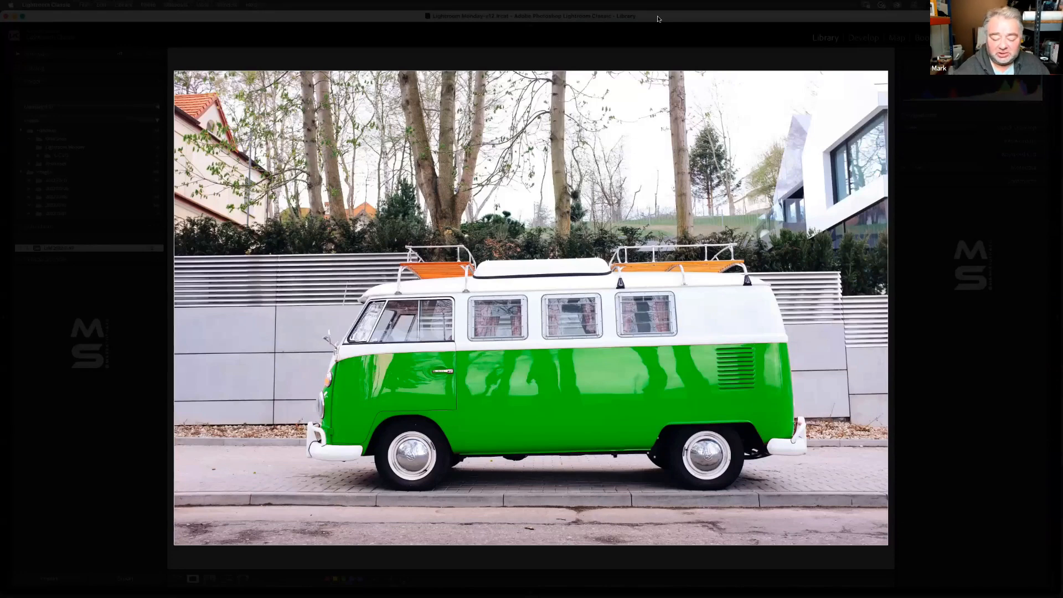
pyautogui.press('Left')
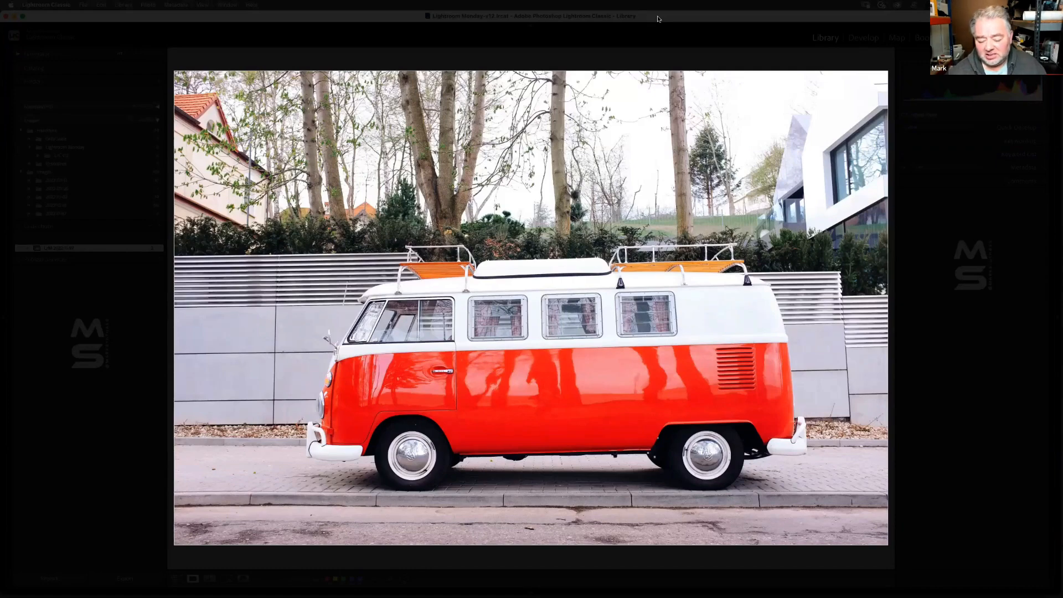
pyautogui.press('Right')
pyautogui.press('Left')
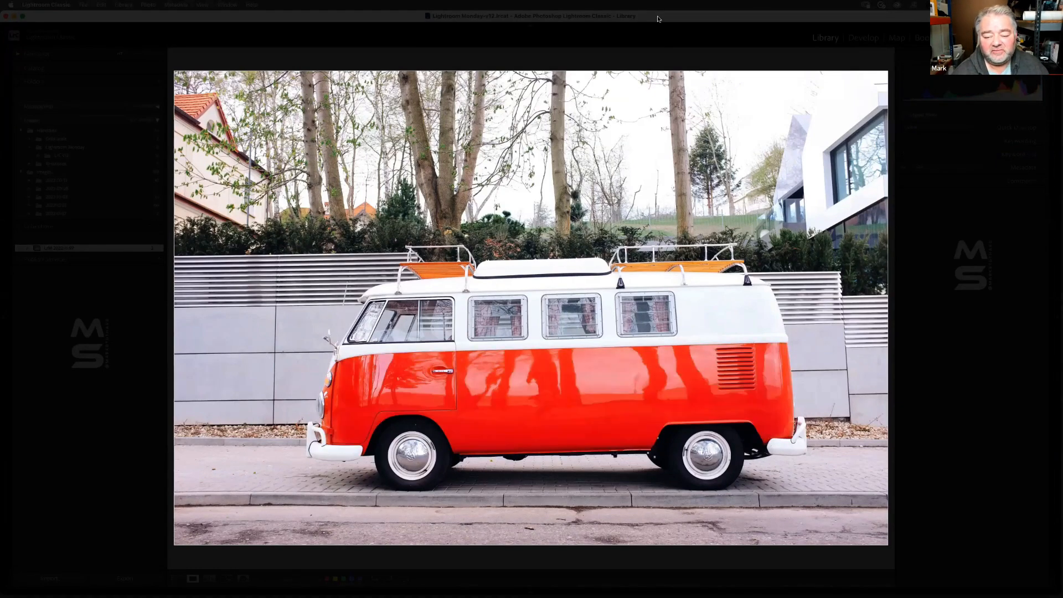
pyautogui.press('Right')
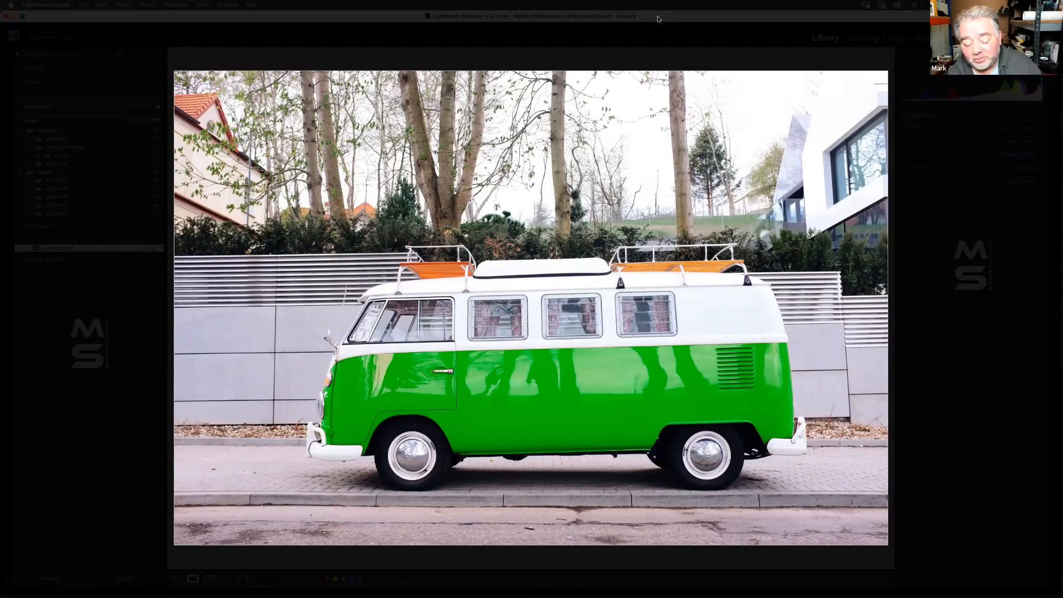
pyautogui.press('l')
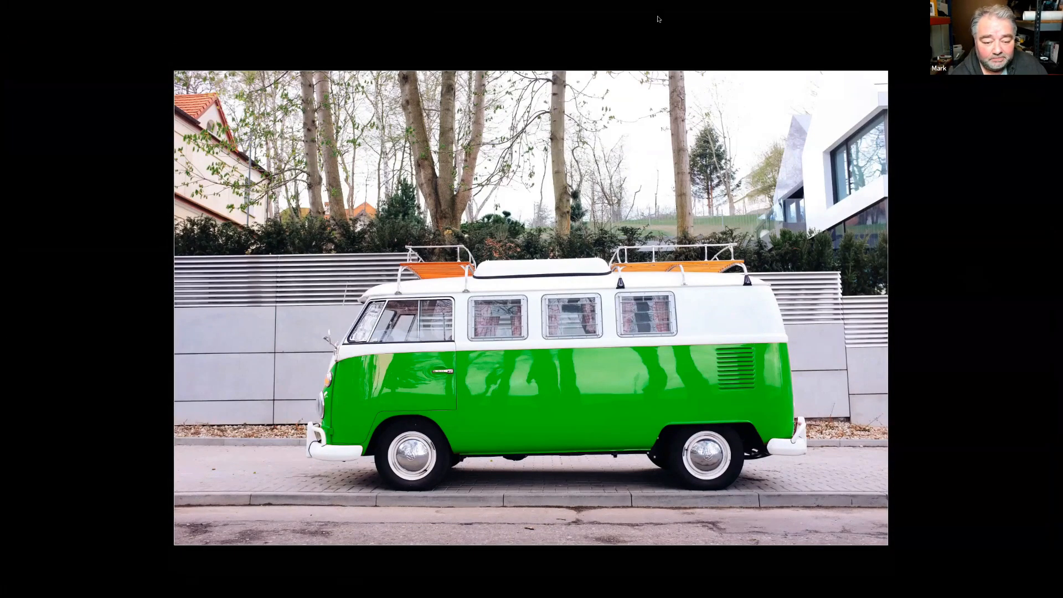
pyautogui.press('l')
# Step: Open the red van photo for developing and create a virtual copy of it
pyautogui.press('Left')
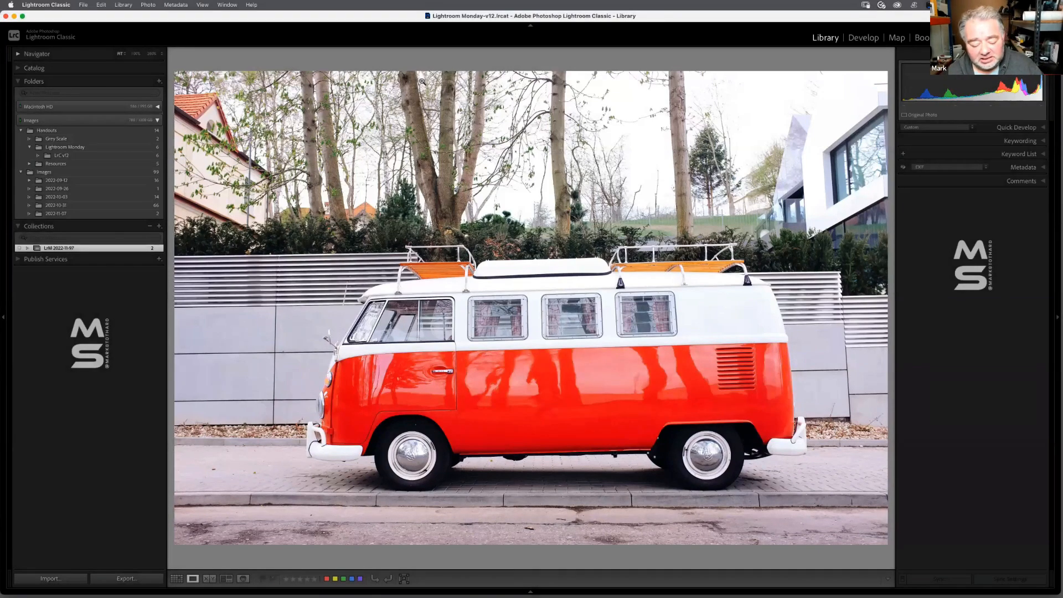
pyautogui.press('d')
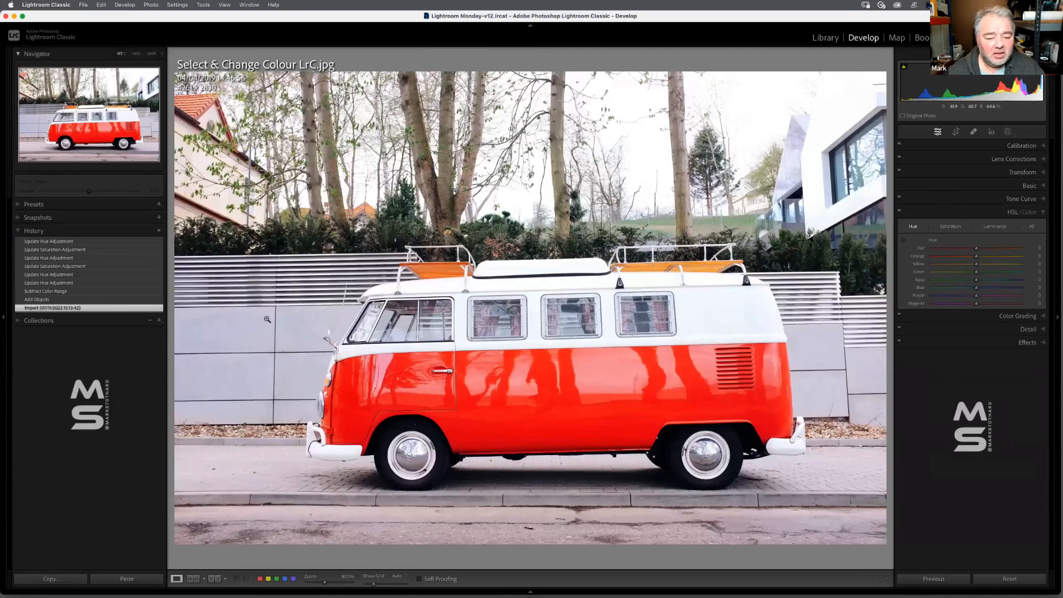
pyautogui.rightClick(416, 140)
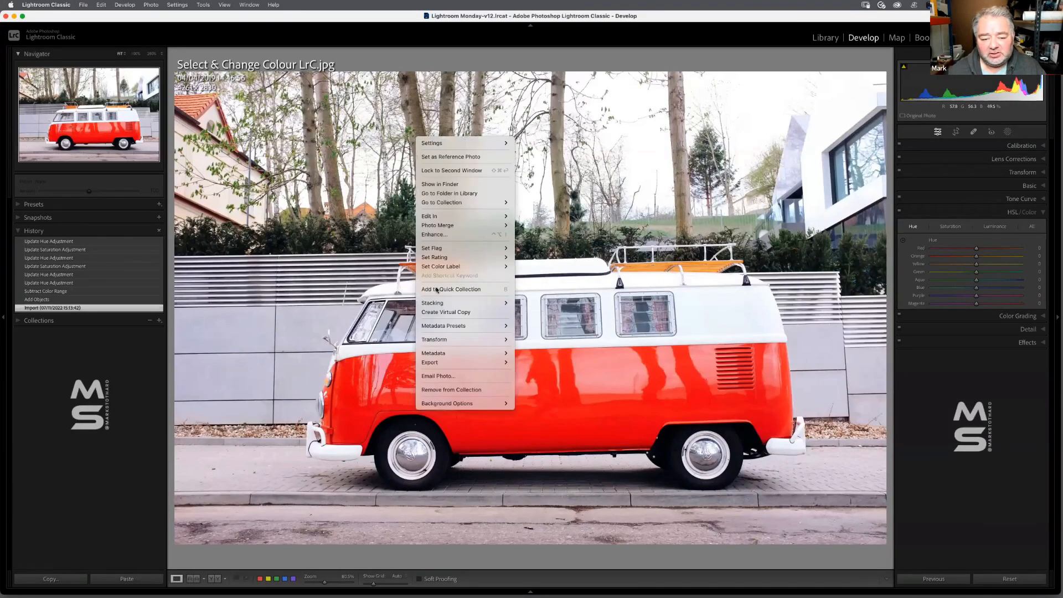
pyautogui.click(446, 313)
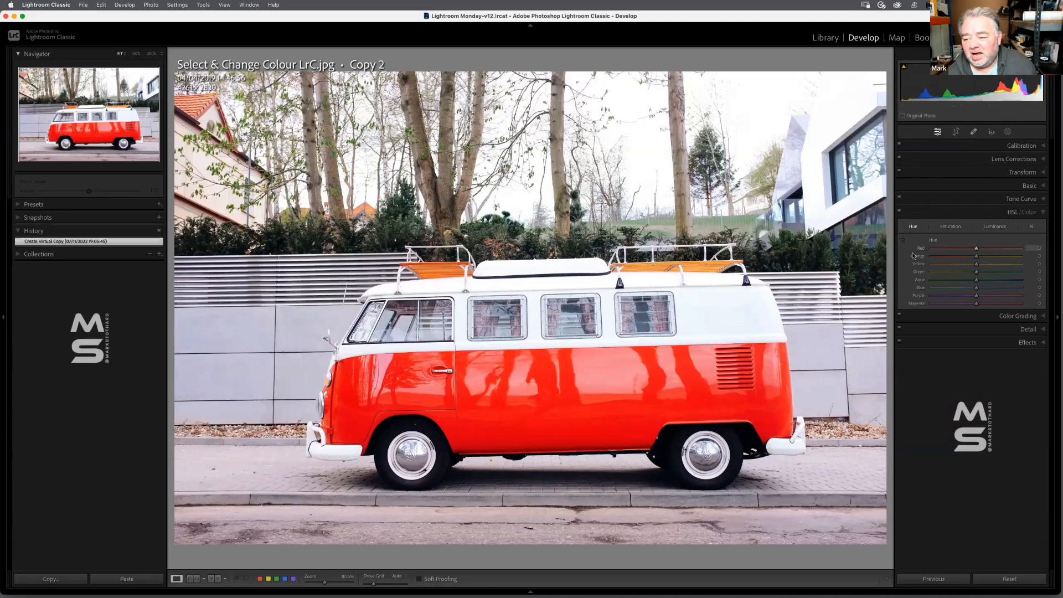
# Step: Try global Temperature and Vibrance changes on the virtual copy, resetting each one
pyautogui.click(1030, 186)
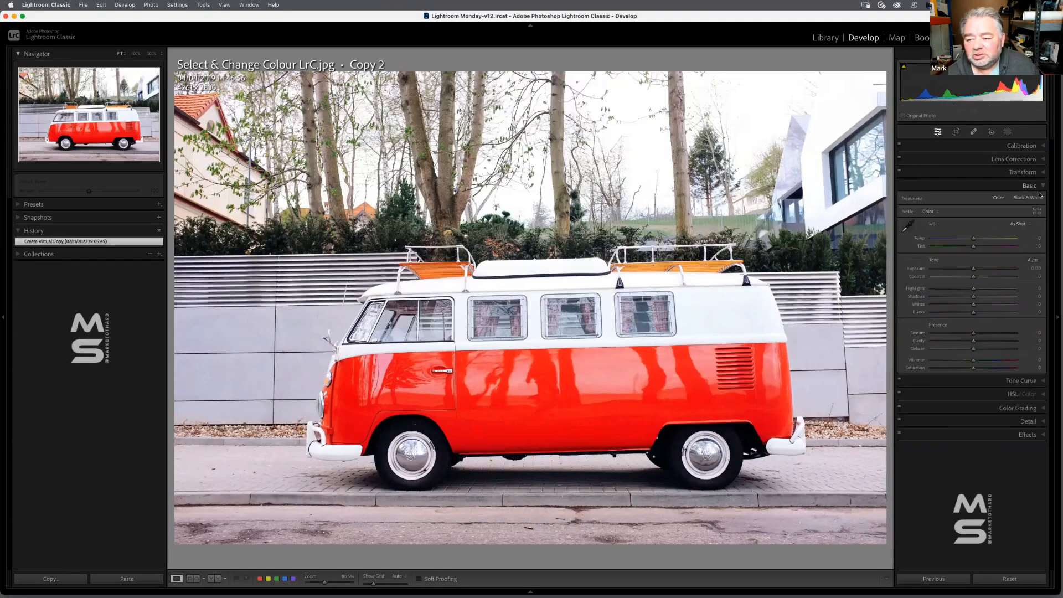
pyautogui.moveTo(973, 238)
pyautogui.mouseDown()
pyautogui.moveTo(952, 244)
pyautogui.moveTo(996, 245)
pyautogui.moveTo(953, 246)
pyautogui.moveTo(985, 251)
pyautogui.mouseUp()
pyautogui.doubleClick(920, 239)
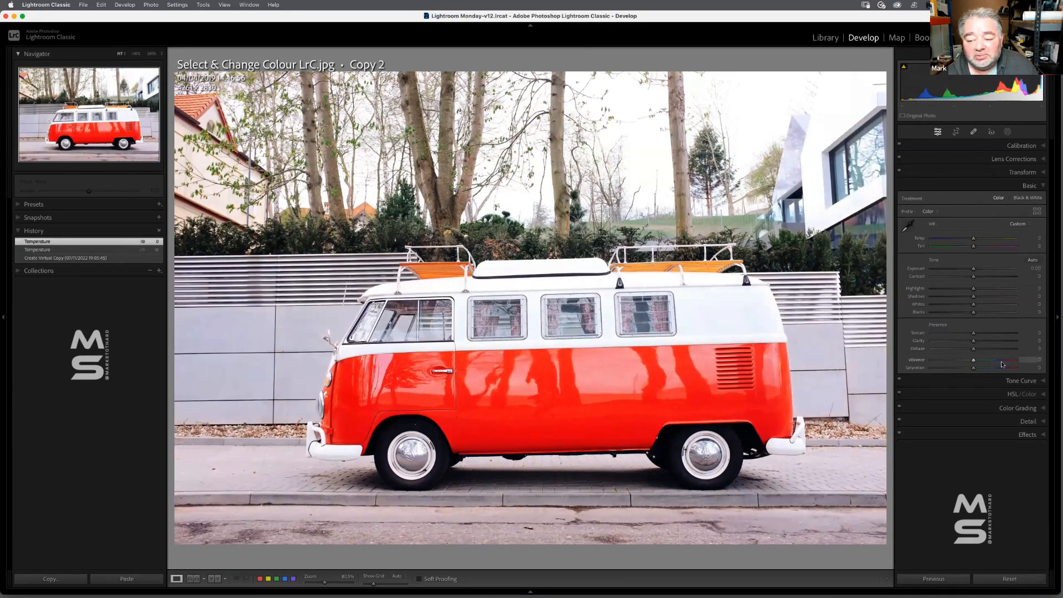
pyautogui.moveTo(978, 364)
pyautogui.mouseDown()
pyautogui.moveTo(992, 363)
pyautogui.moveTo(953, 363)
pyautogui.moveTo(996, 363)
pyautogui.moveTo(983, 364)
pyautogui.mouseUp()
pyautogui.doubleClick(919, 361)
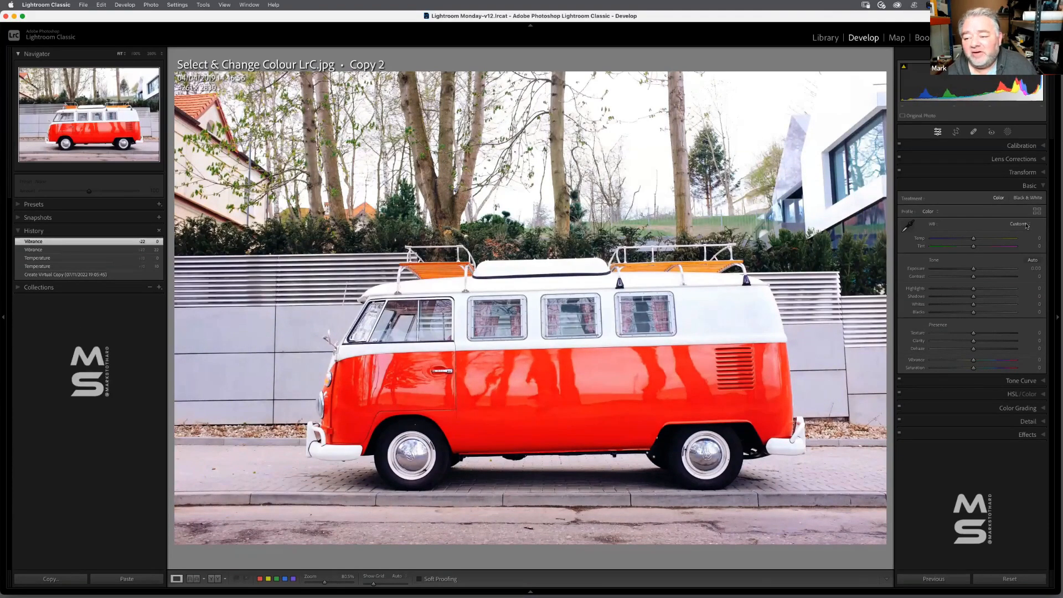
pyautogui.click(1034, 186)
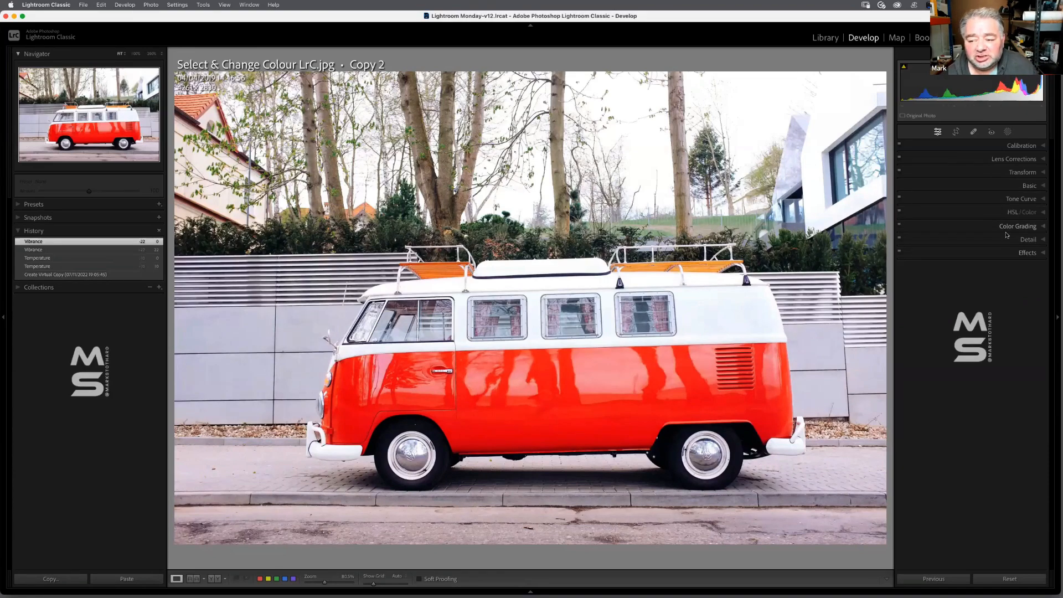
# Step: Try shifting the van's red hue between +100 and -100 with the HSL targeted adjustment tool
pyautogui.click(1027, 215)
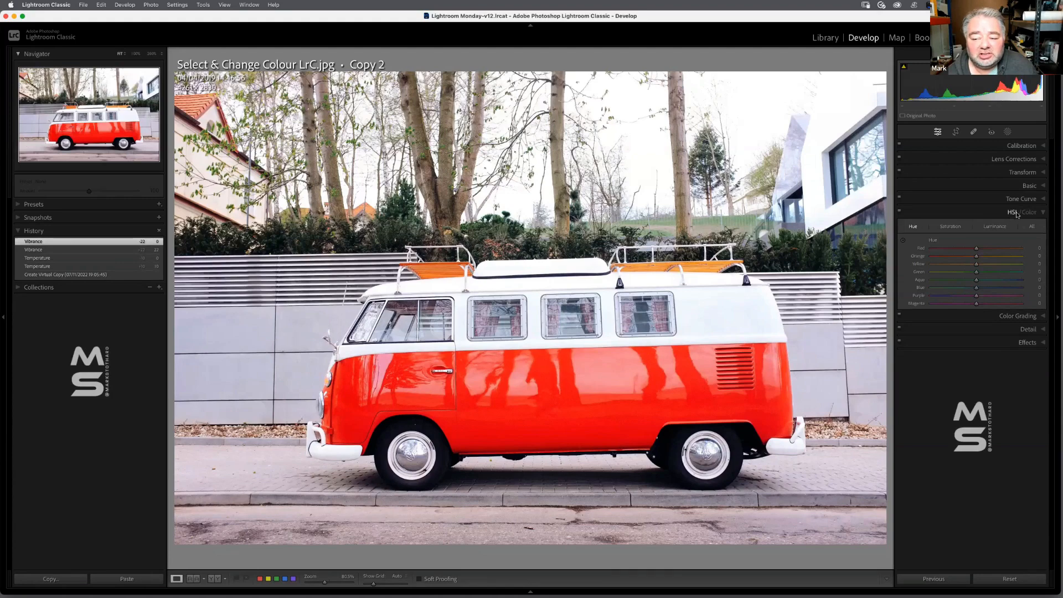
pyautogui.click(903, 241)
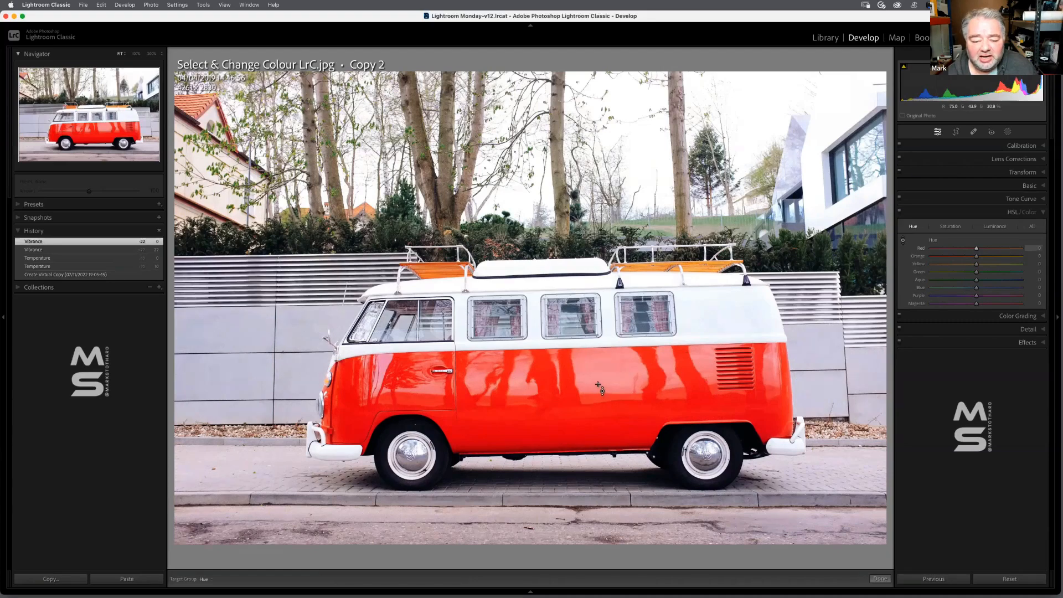
pyautogui.moveTo(598, 385); pyautogui.dragTo(599, 418)
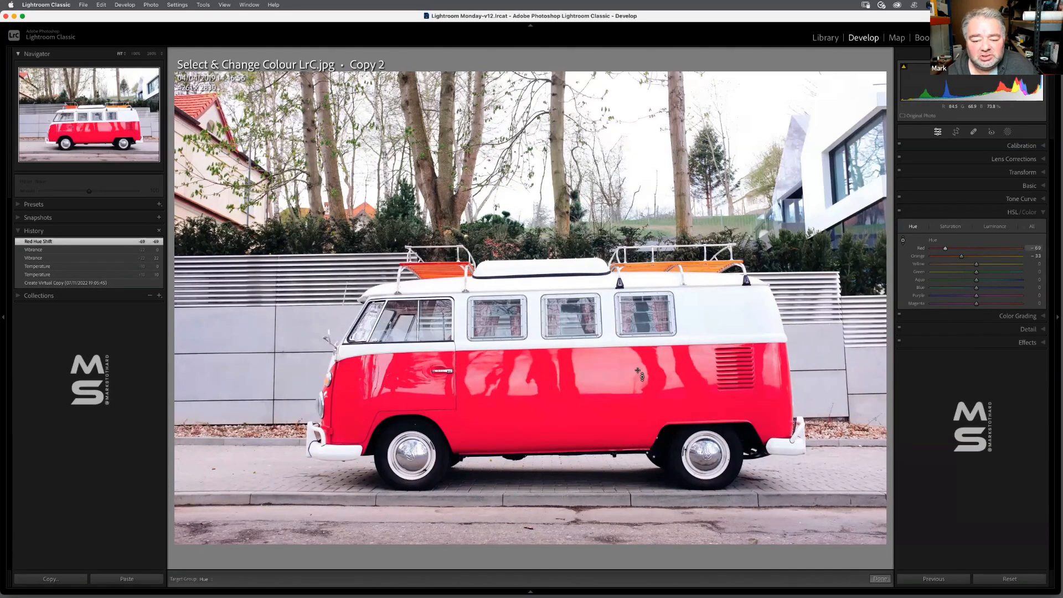
pyautogui.moveTo(591, 381); pyautogui.dragTo(591, 357)
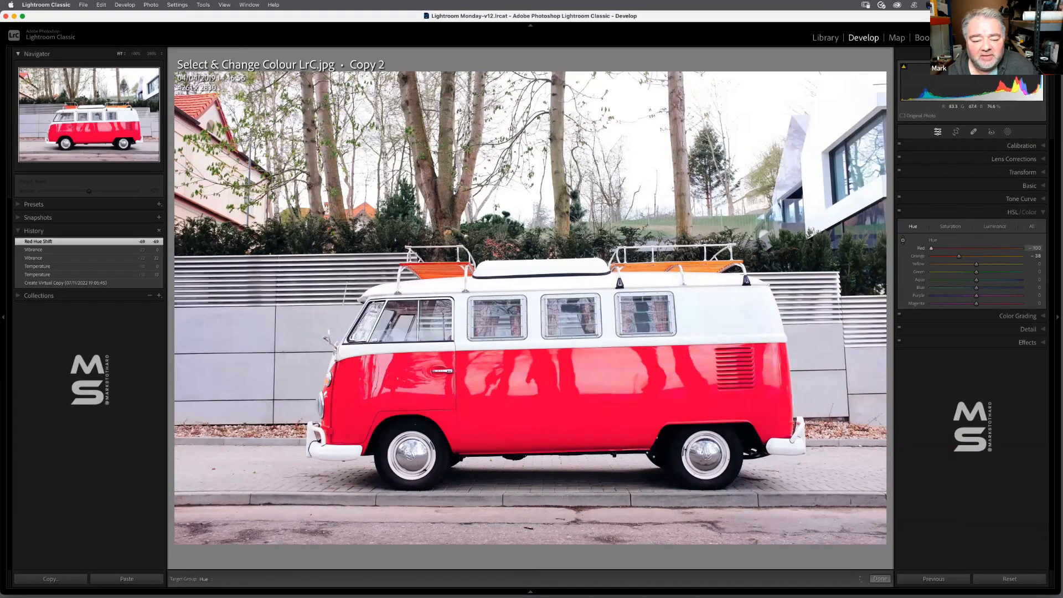
pyautogui.moveTo(591, 403); pyautogui.dragTo(591, 459)
pyautogui.moveTo(591, 415); pyautogui.dragTo(591, 343)
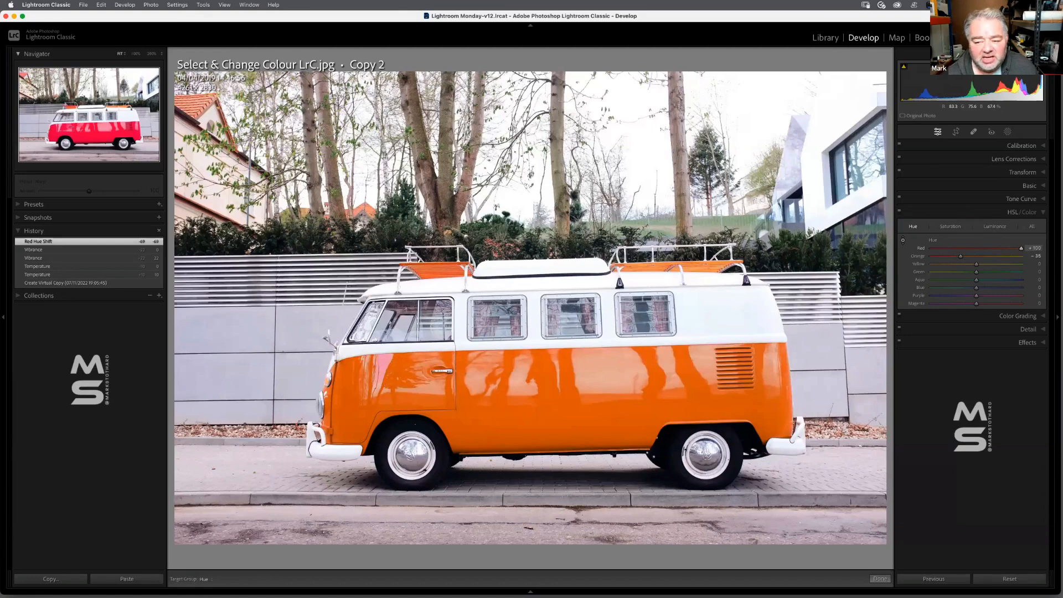
pyautogui.moveTo(591, 340); pyautogui.dragTo(591, 445)
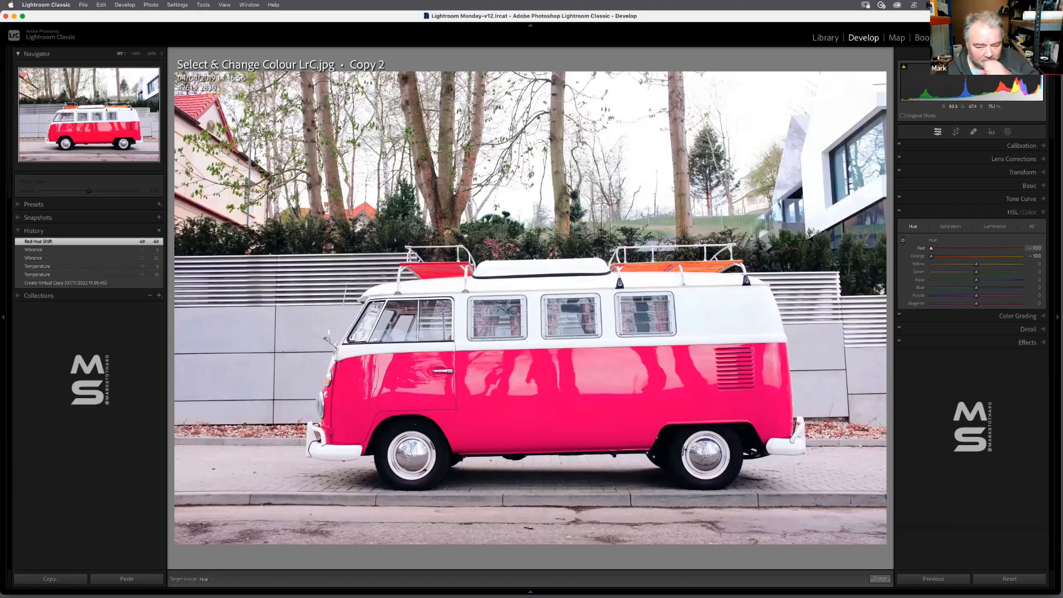
# Step: Try finer hue shifts on the van's bodywork, finishing with the Red hue at +13
pyautogui.moveTo(640, 434); pyautogui.dragTo(640, 432)
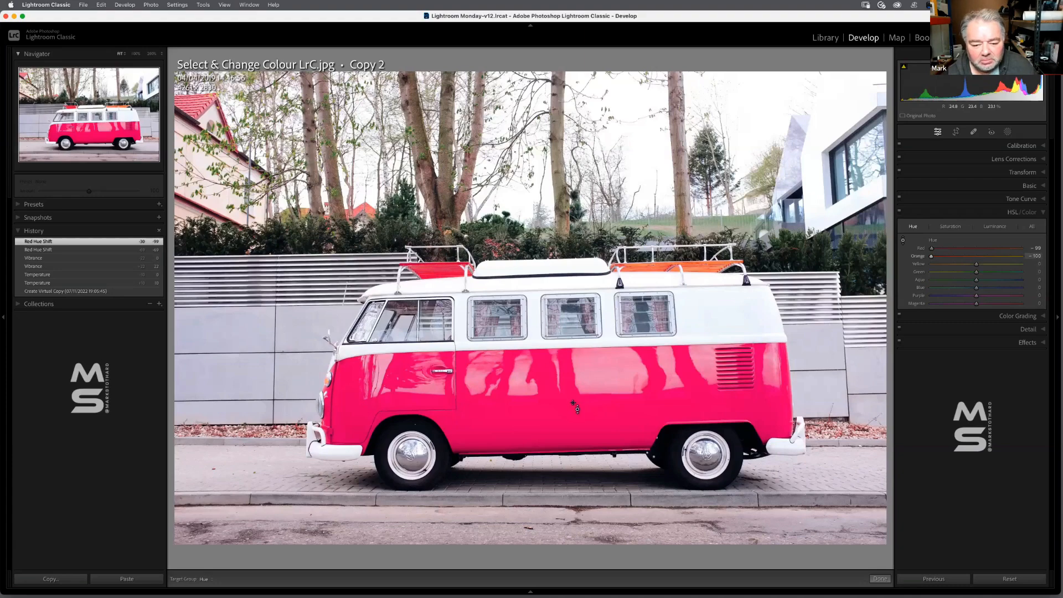
pyautogui.moveTo(574, 398)
pyautogui.mouseDown()
pyautogui.moveTo(574, 343)
pyautogui.moveTo(573, 401)
pyautogui.mouseUp()
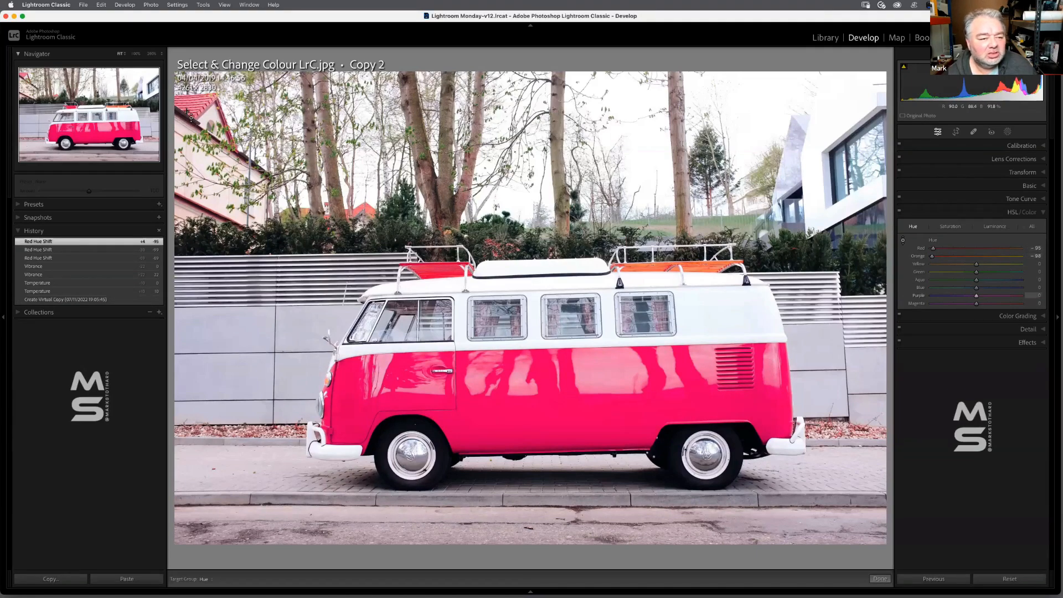
pyautogui.moveTo(560, 395)
pyautogui.mouseDown()
pyautogui.moveTo(560, 341)
pyautogui.moveTo(562, 415)
pyautogui.moveTo(563, 371)
pyautogui.moveTo(565, 407)
pyautogui.mouseUp()
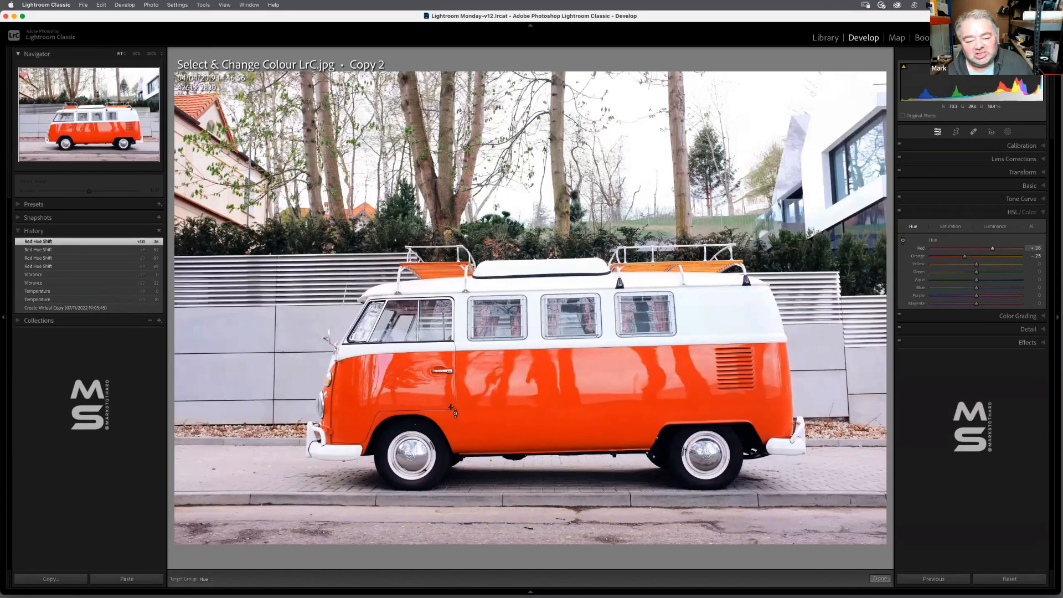
pyautogui.moveTo(451, 409)
pyautogui.mouseDown()
pyautogui.moveTo(443, 363)
pyautogui.moveTo(445, 421)
pyautogui.moveTo(444, 361)
pyautogui.moveTo(444, 423)
pyautogui.moveTo(444, 372)
pyautogui.moveTo(444, 403)
pyautogui.mouseUp()
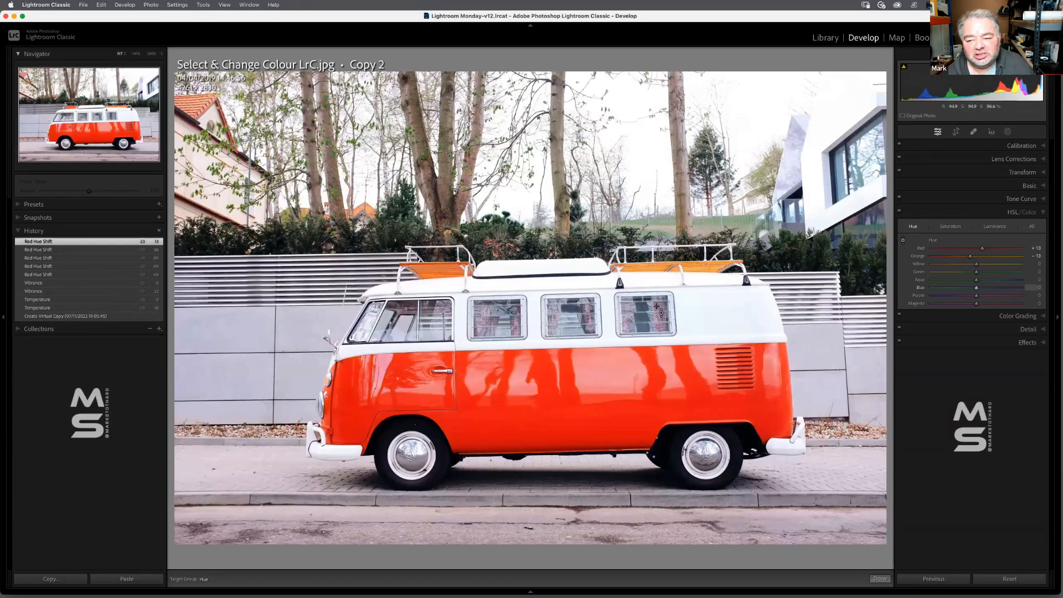
# Step: Try lowering the van's Red saturation to -60, and revert the copy to its Create Virtual Copy history state
pyautogui.click(950, 227)
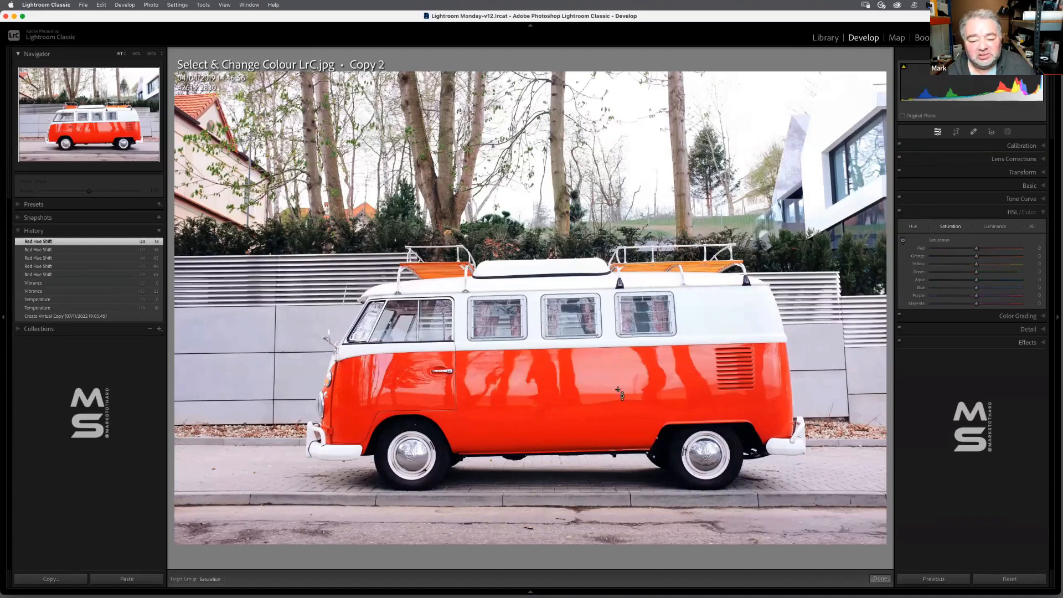
pyautogui.moveTo(445, 389)
pyautogui.mouseDown()
pyautogui.moveTo(444, 374)
pyautogui.moveTo(444, 430)
pyautogui.moveTo(444, 372)
pyautogui.moveTo(444, 430)
pyautogui.moveTo(444, 409)
pyautogui.mouseUp()
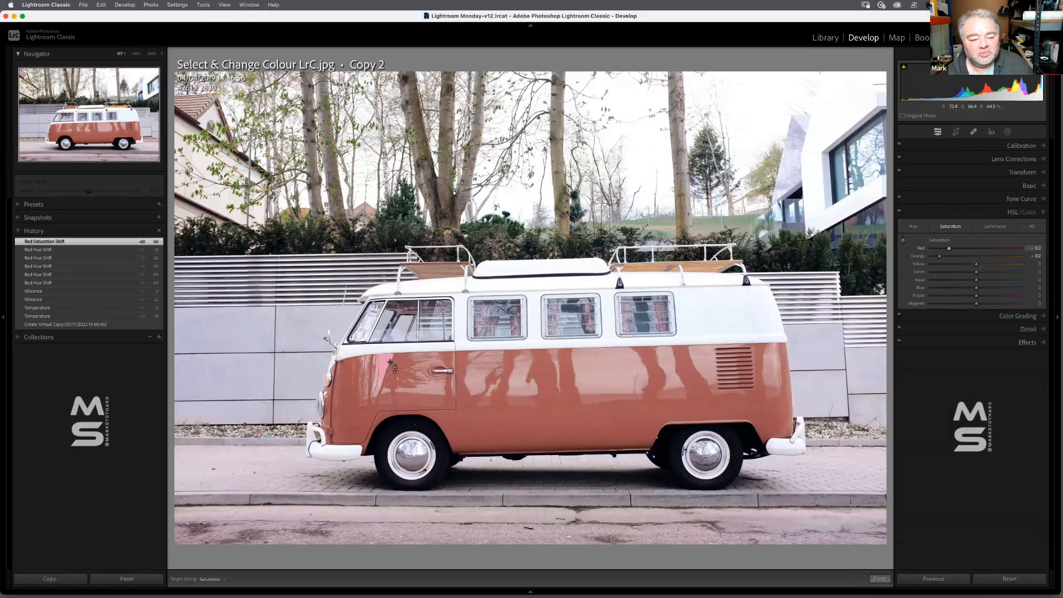
pyautogui.click(151, 324)
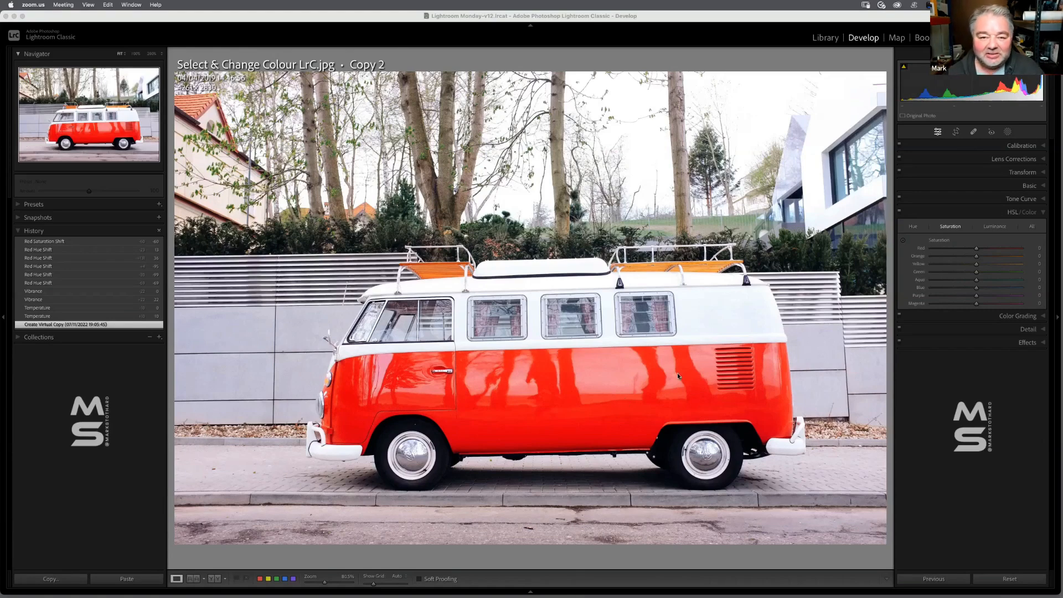
# Step: Create a brush mask and paint it over the van's whole red lower bodywork
pyautogui.click(1013, 133)
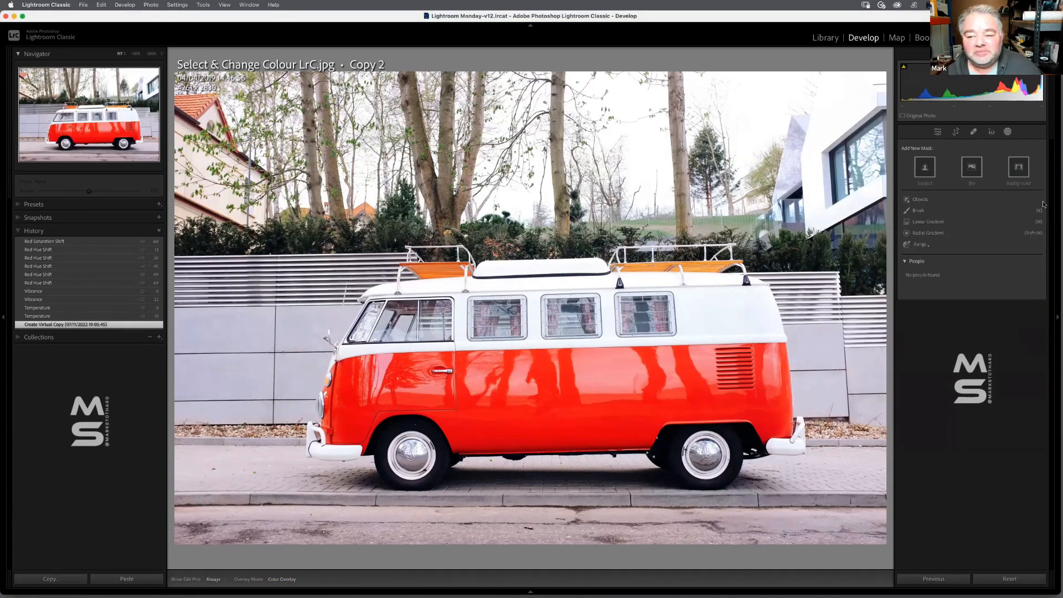
pyautogui.click(917, 211)
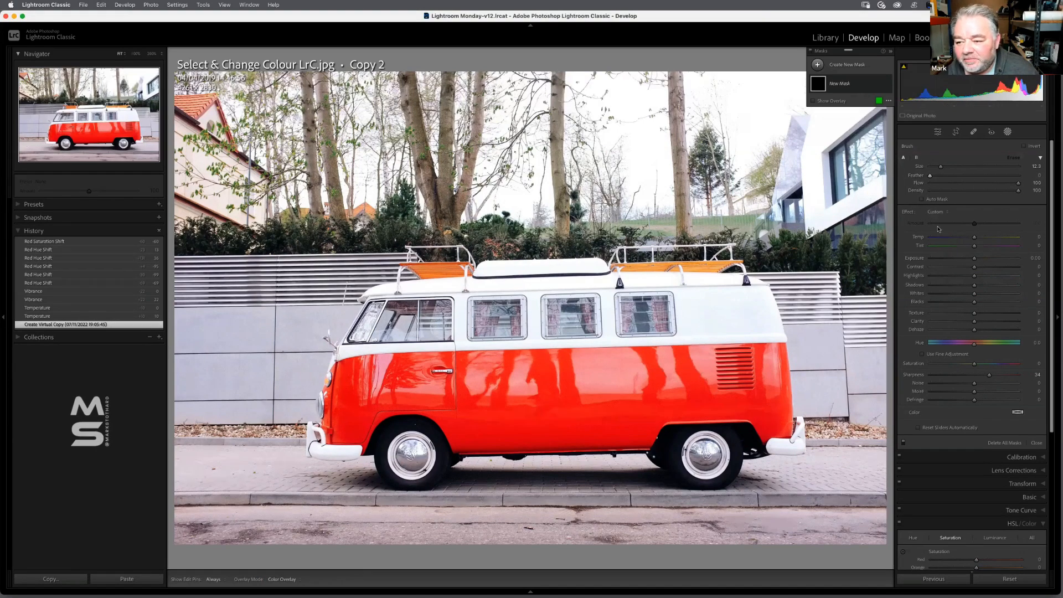
pyautogui.moveTo(696, 362)
pyautogui.mouseDown()
pyautogui.moveTo(513, 367)
pyautogui.moveTo(666, 329)
pyautogui.mouseUp()
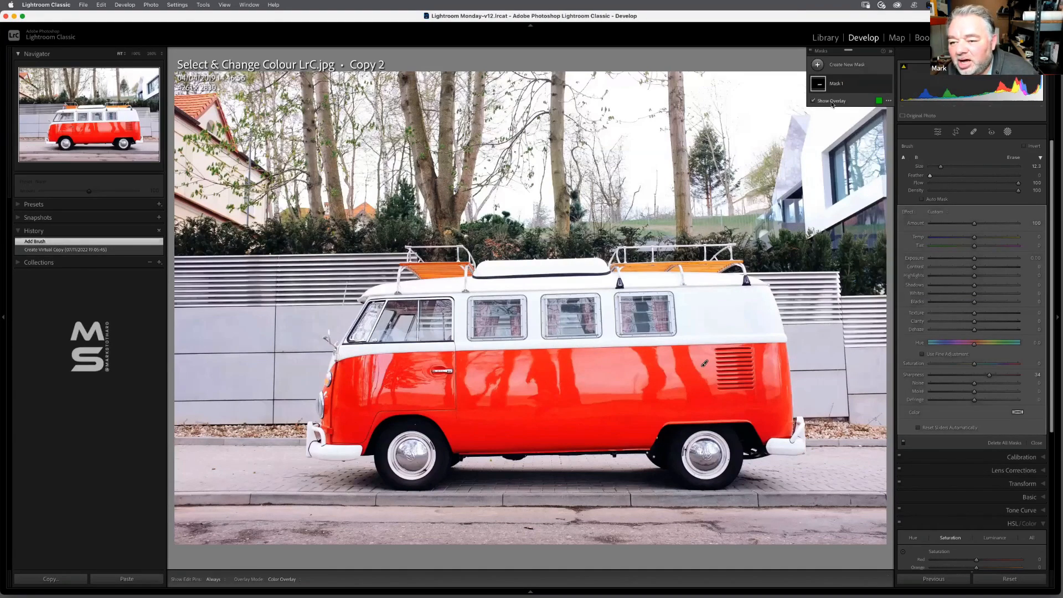
pyautogui.moveTo(648, 372)
pyautogui.mouseDown()
pyautogui.moveTo(351, 376)
pyautogui.moveTo(335, 383)
pyautogui.moveTo(337, 425)
pyautogui.moveTo(367, 423)
pyautogui.moveTo(374, 409)
pyautogui.moveTo(360, 402)
pyautogui.moveTo(377, 410)
pyautogui.moveTo(374, 427)
pyautogui.moveTo(418, 394)
pyautogui.moveTo(449, 390)
pyautogui.moveTo(426, 397)
pyautogui.moveTo(459, 394)
pyautogui.moveTo(452, 423)
pyautogui.moveTo(471, 442)
pyautogui.moveTo(648, 428)
pyautogui.moveTo(648, 405)
pyautogui.moveTo(476, 401)
pyautogui.moveTo(604, 429)
pyautogui.moveTo(558, 441)
pyautogui.moveTo(711, 402)
pyautogui.moveTo(765, 410)
pyautogui.moveTo(777, 431)
pyautogui.moveTo(774, 356)
pyautogui.moveTo(697, 363)
pyautogui.moveTo(751, 381)
pyautogui.moveTo(480, 387)
pyautogui.mouseUp()
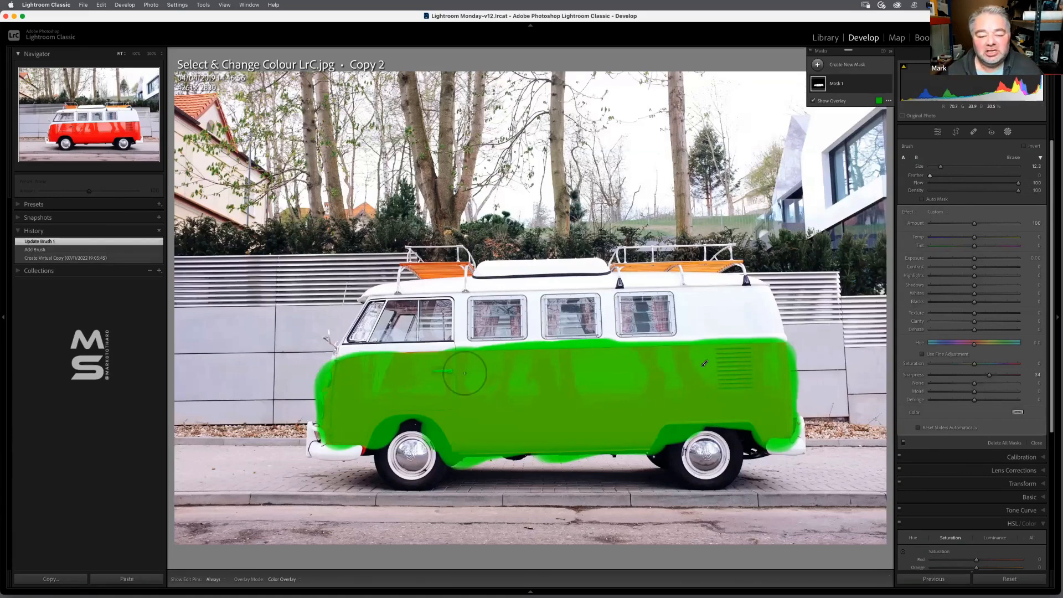
pyautogui.moveTo(392, 361); pyautogui.dragTo(468, 365)
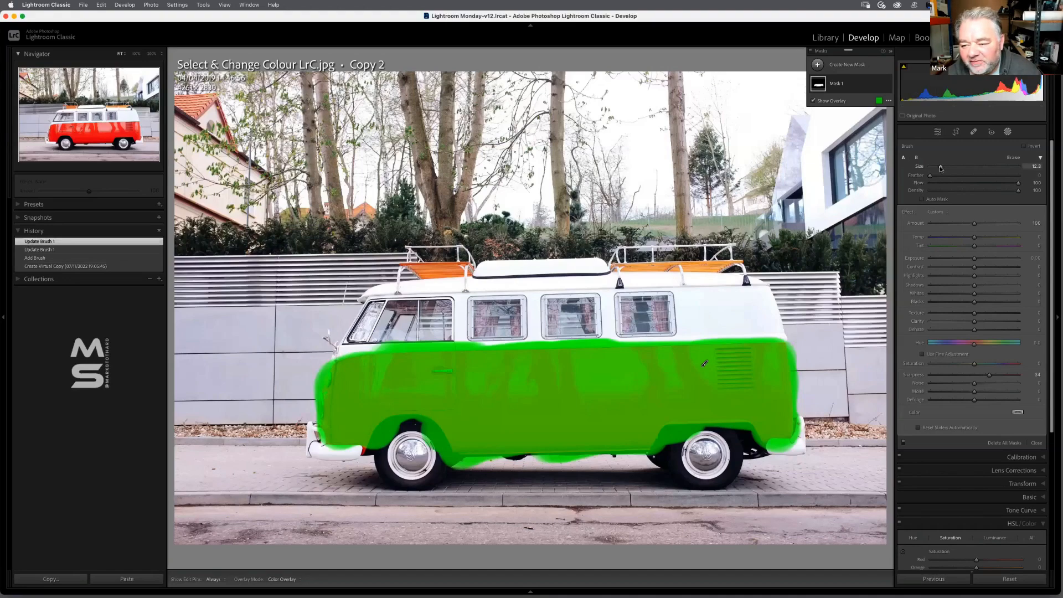
# Step: Vary the mask brush size between small and large settings, finishing at about 8.4
pyautogui.moveTo(940, 168); pyautogui.dragTo(935, 169)
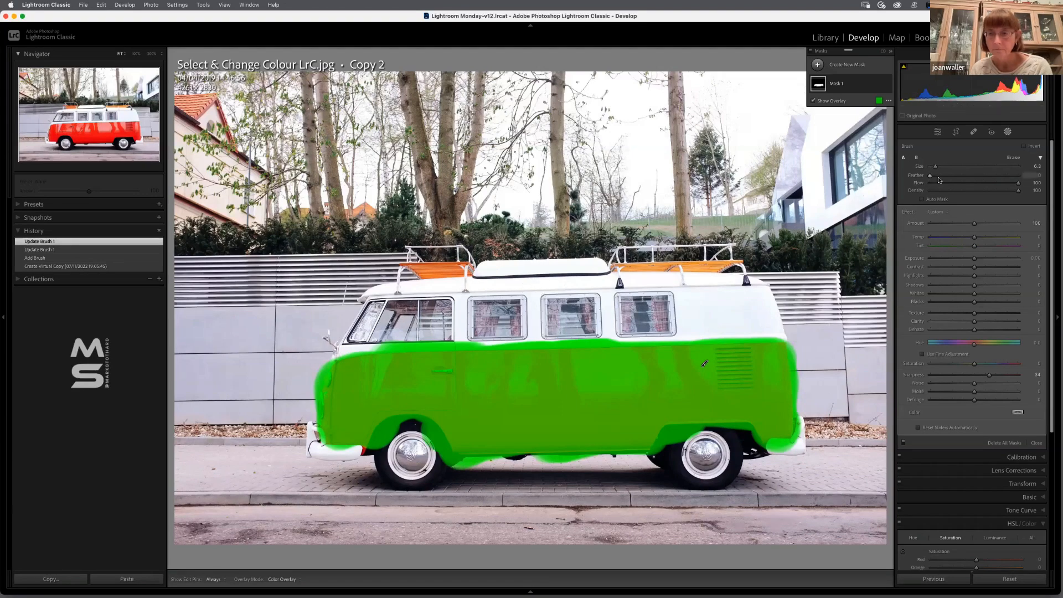
pyautogui.moveTo(936, 166); pyautogui.dragTo(962, 168)
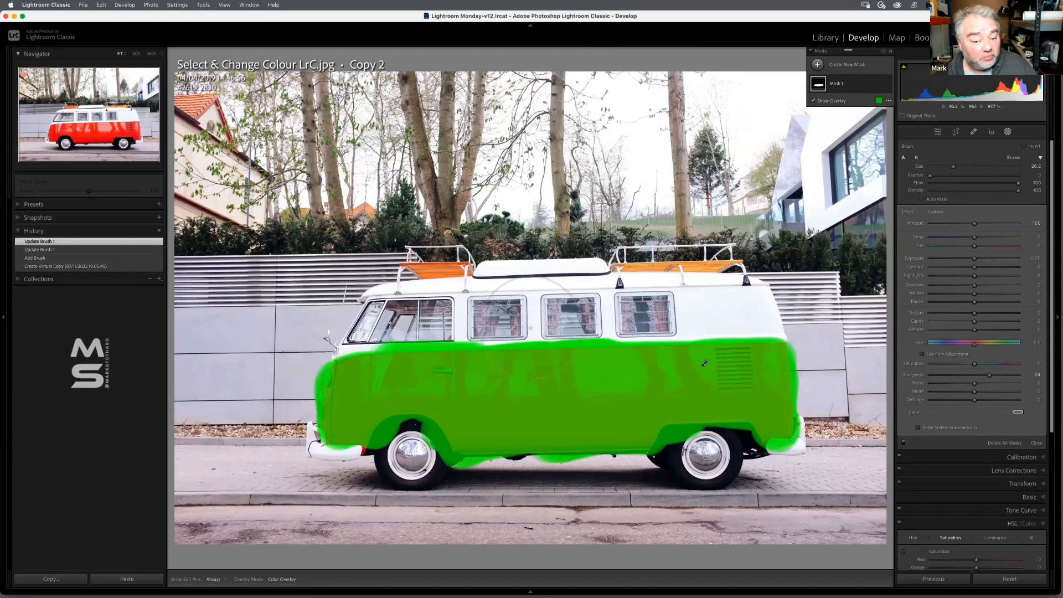
pyautogui.moveTo(951, 173); pyautogui.dragTo(936, 171)
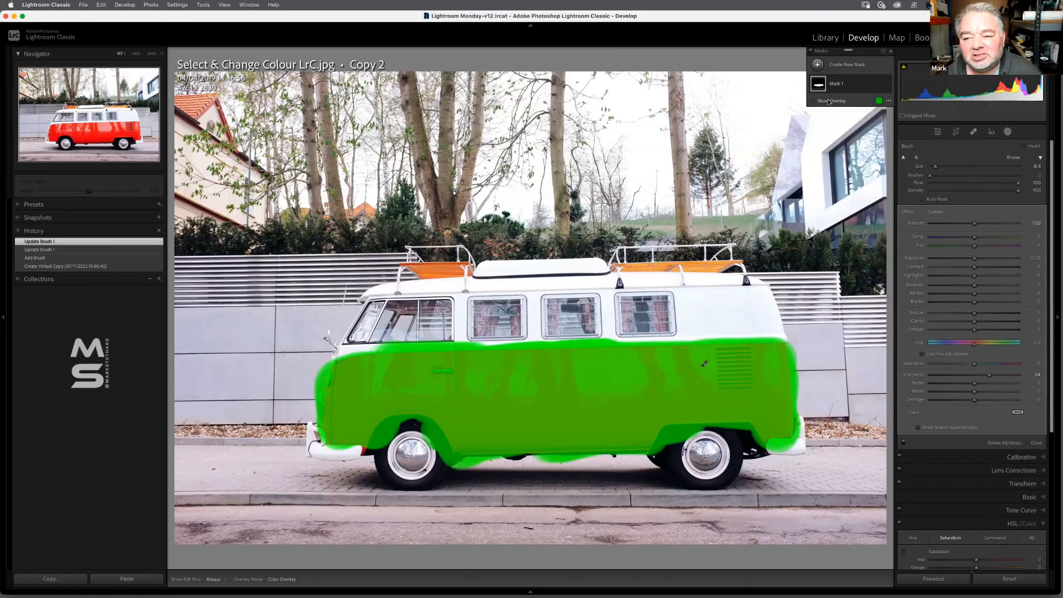
# Step: Intersect Mask 1's brush with a Color Range sampled from a rectangle over the van's red side panel
pyautogui.click(842, 84)
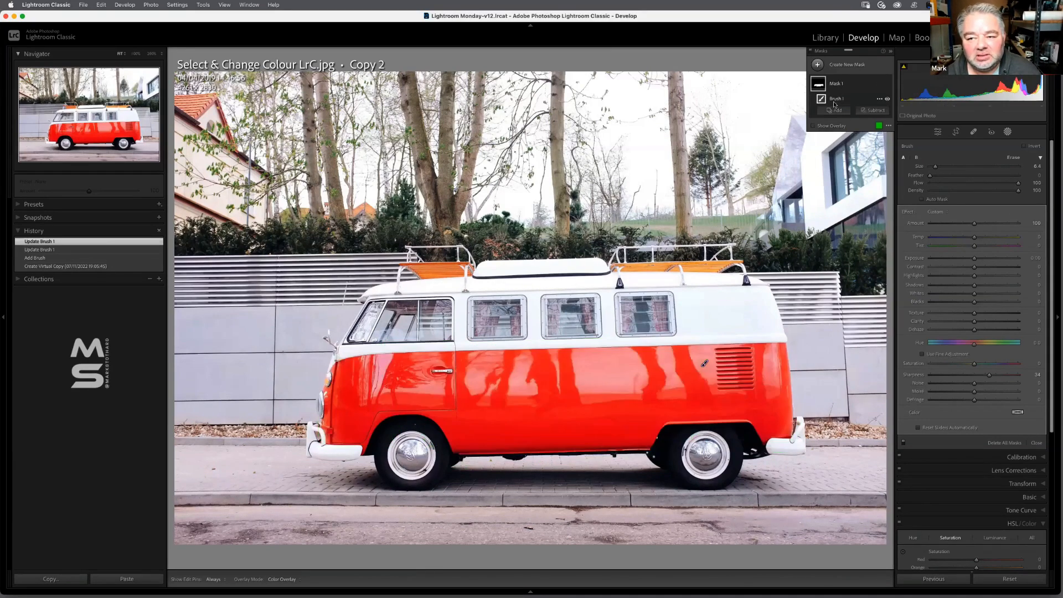
pyautogui.click(879, 100)
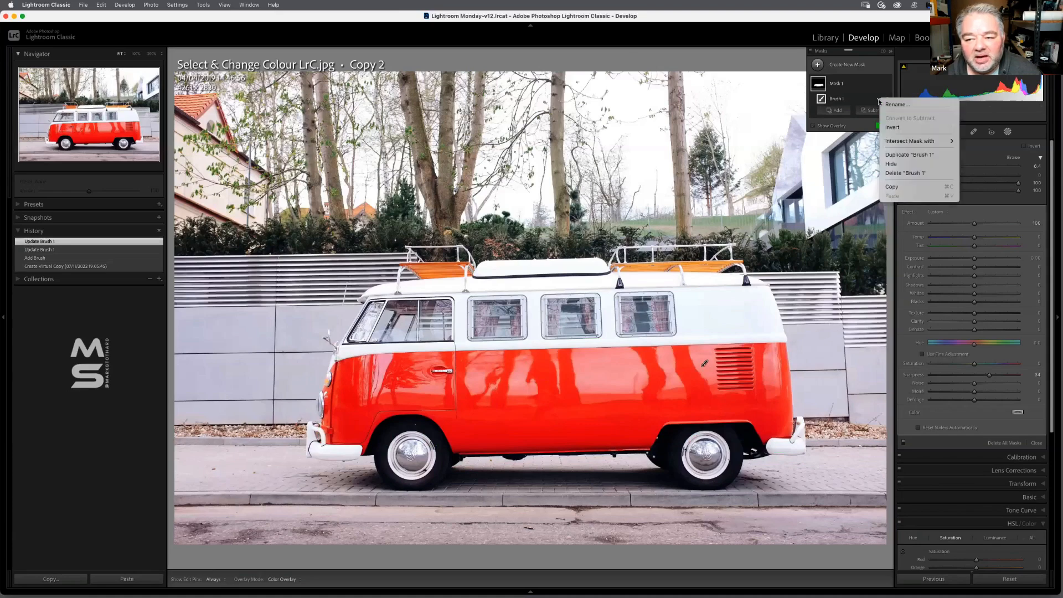
pyautogui.moveTo(904, 142)
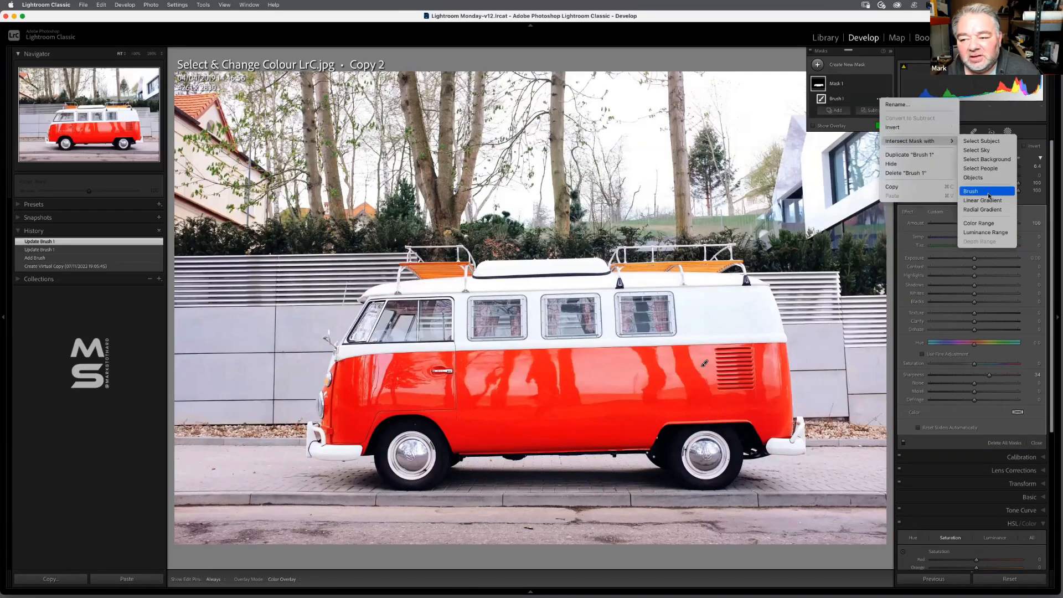
pyautogui.click(988, 224)
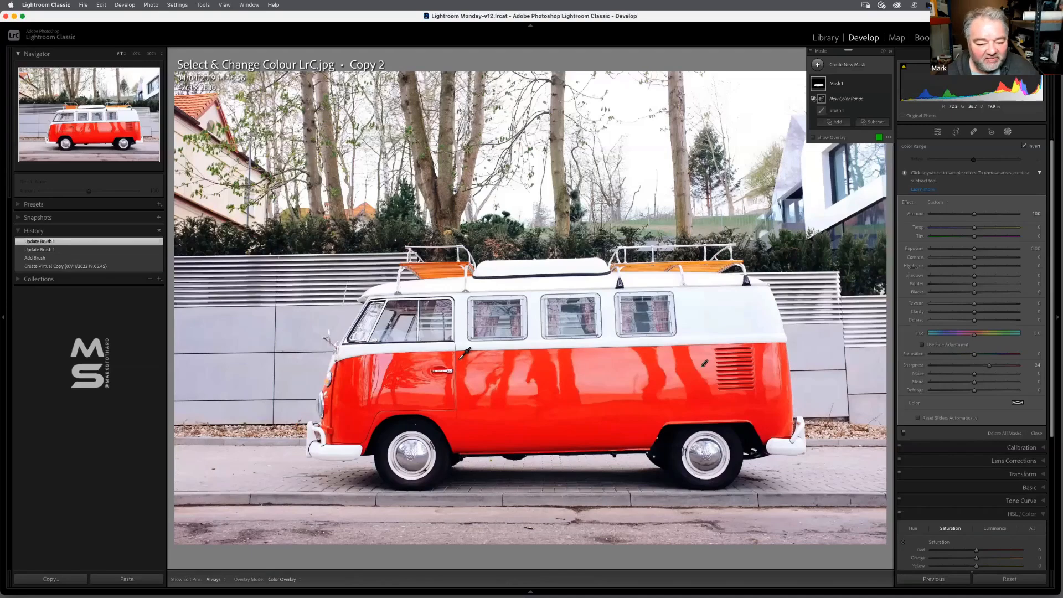
pyautogui.moveTo(460, 360); pyautogui.dragTo(681, 420)
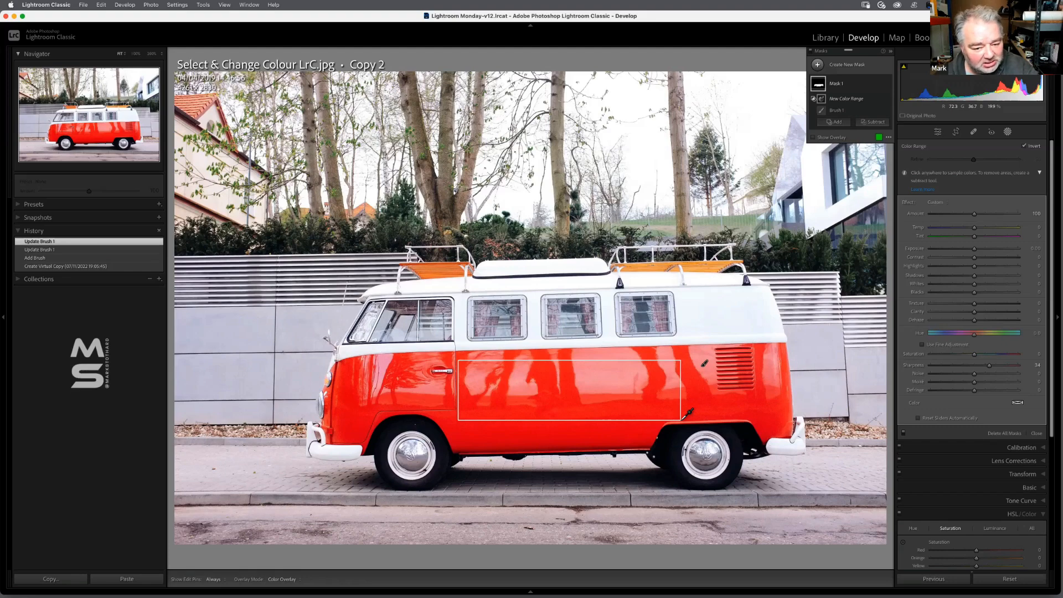
pyautogui.moveTo(681, 419); pyautogui.dragTo(680, 420)
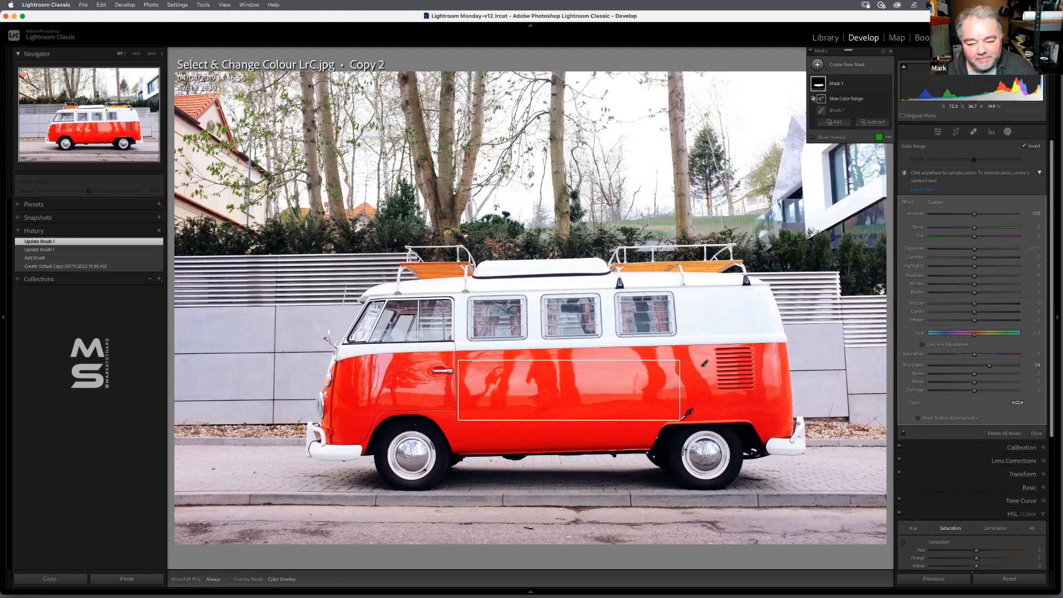
pyautogui.moveTo(680, 420); pyautogui.dragTo(680, 419)
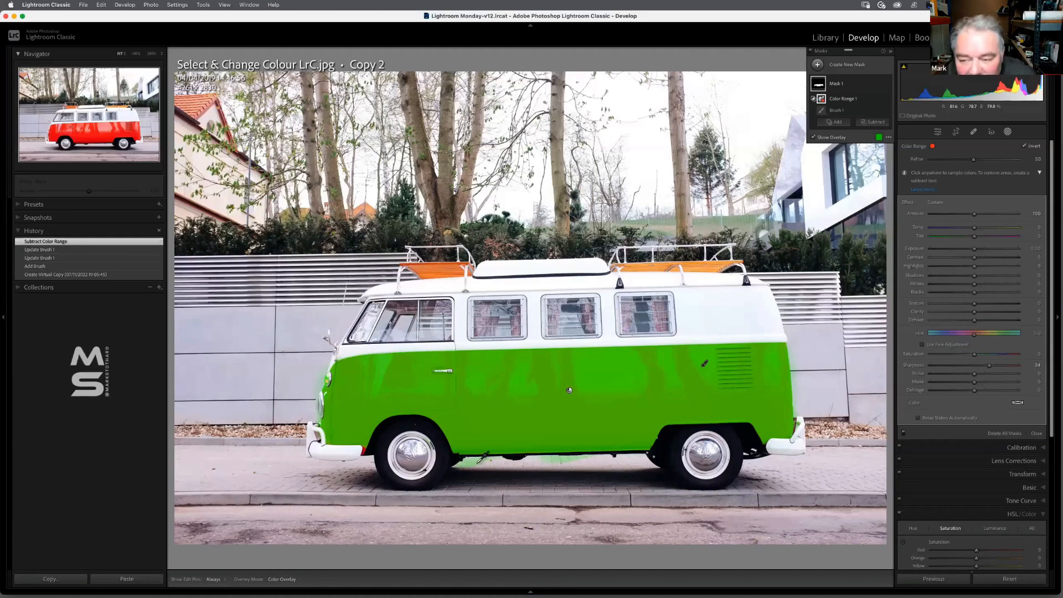
# Step: Subtract a brush from Mask 1, painting away the overspill on the pavement beneath the van
pyautogui.click(878, 122)
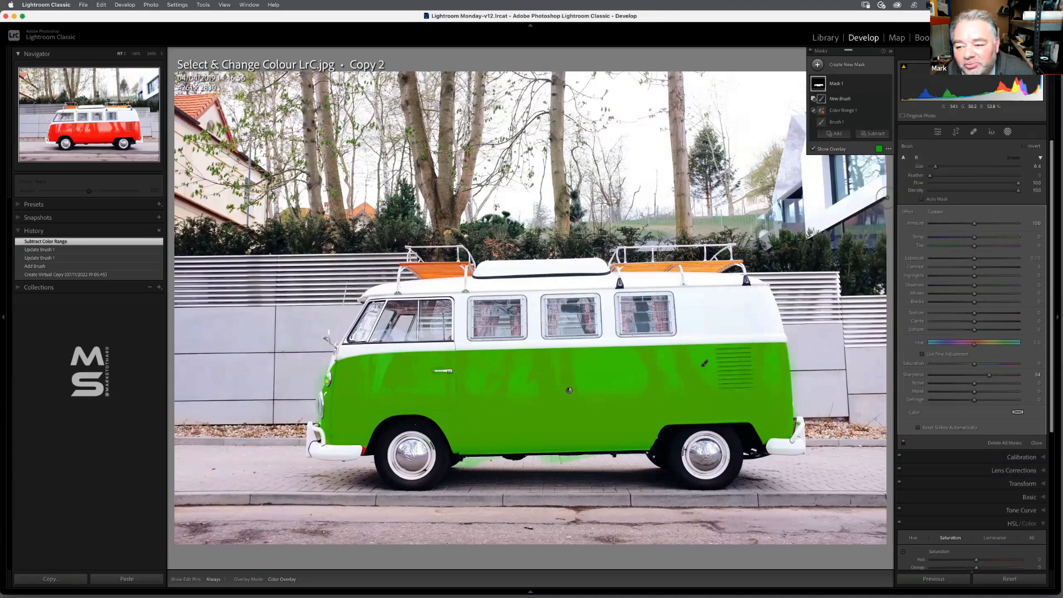
pyautogui.click(880, 204)
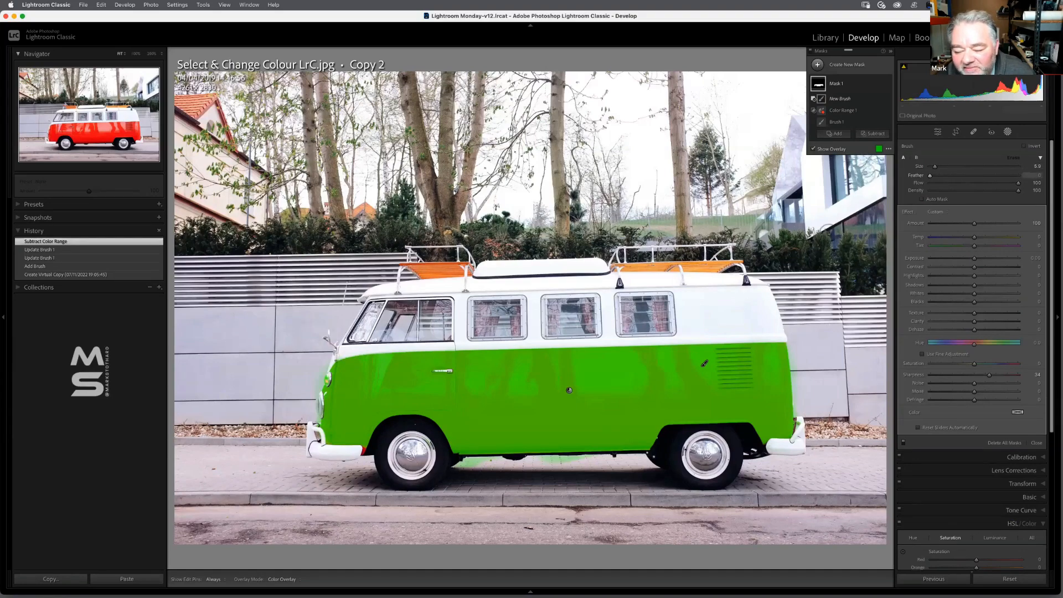
pyautogui.click(552, 463)
pyautogui.click(562, 463)
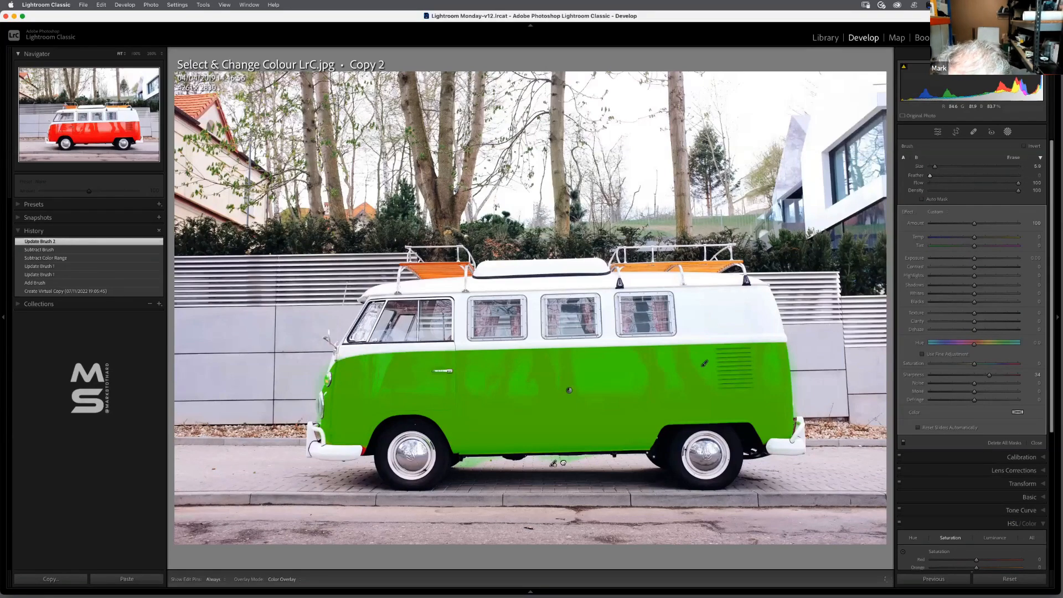
pyautogui.moveTo(563, 463); pyautogui.dragTo(565, 463)
pyautogui.click(565, 463)
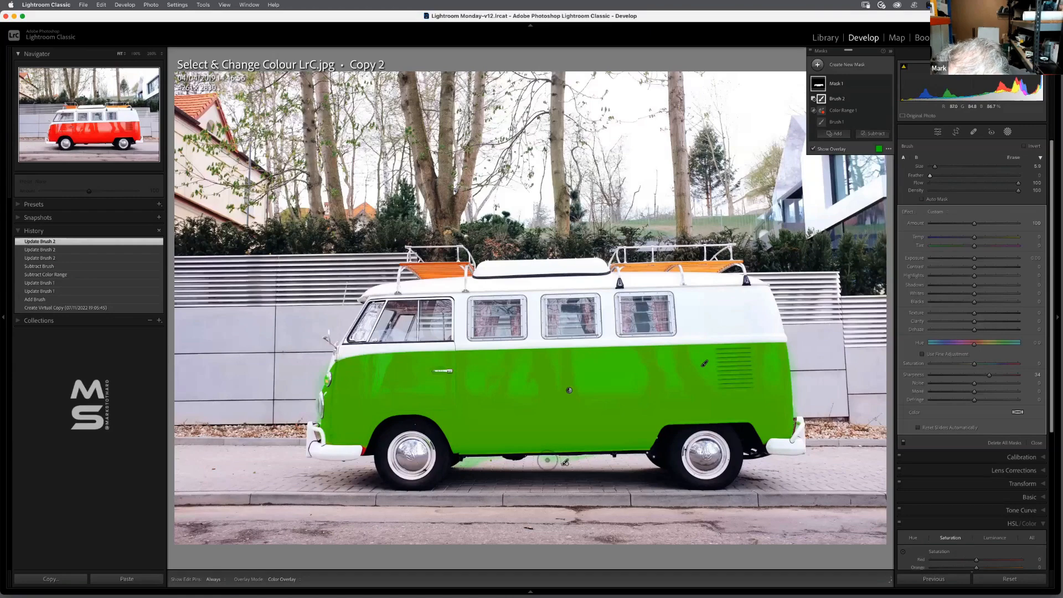
pyautogui.click(580, 461)
pyautogui.click(582, 461)
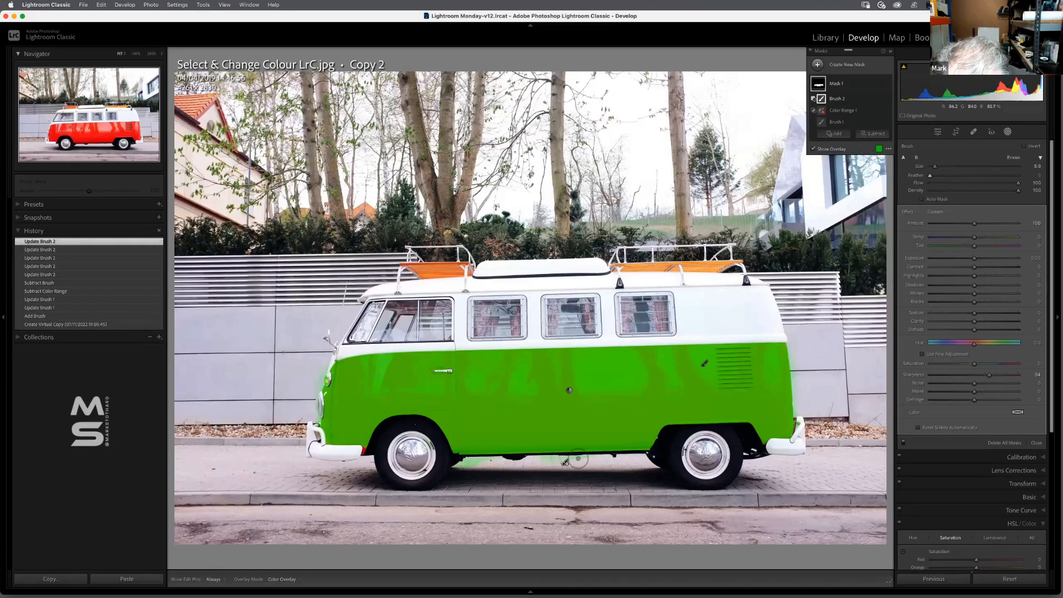
pyautogui.moveTo(587, 458); pyautogui.dragTo(467, 454)
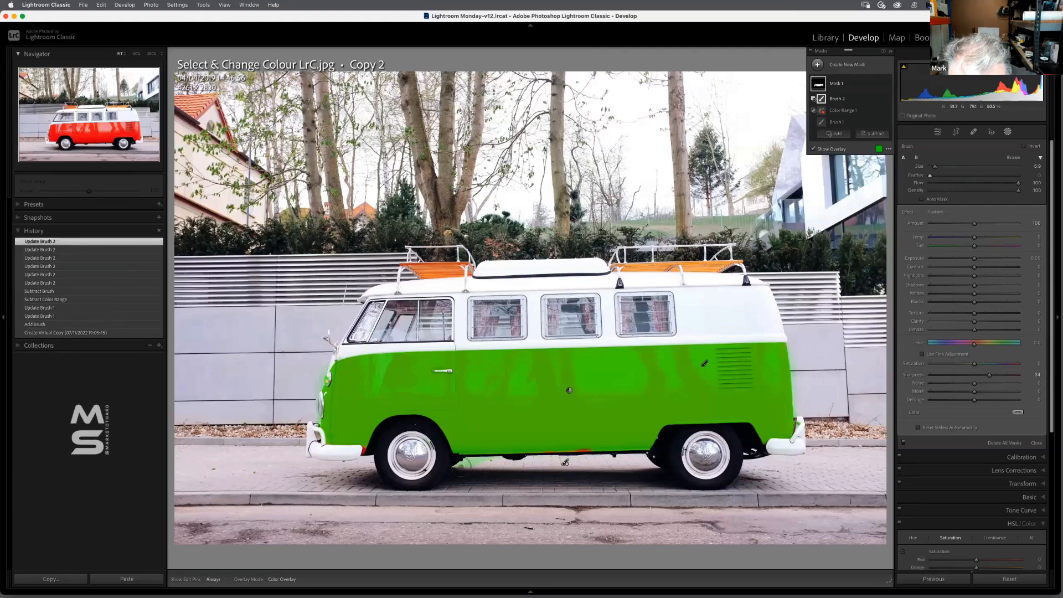
pyautogui.click(465, 465)
pyautogui.click(485, 463)
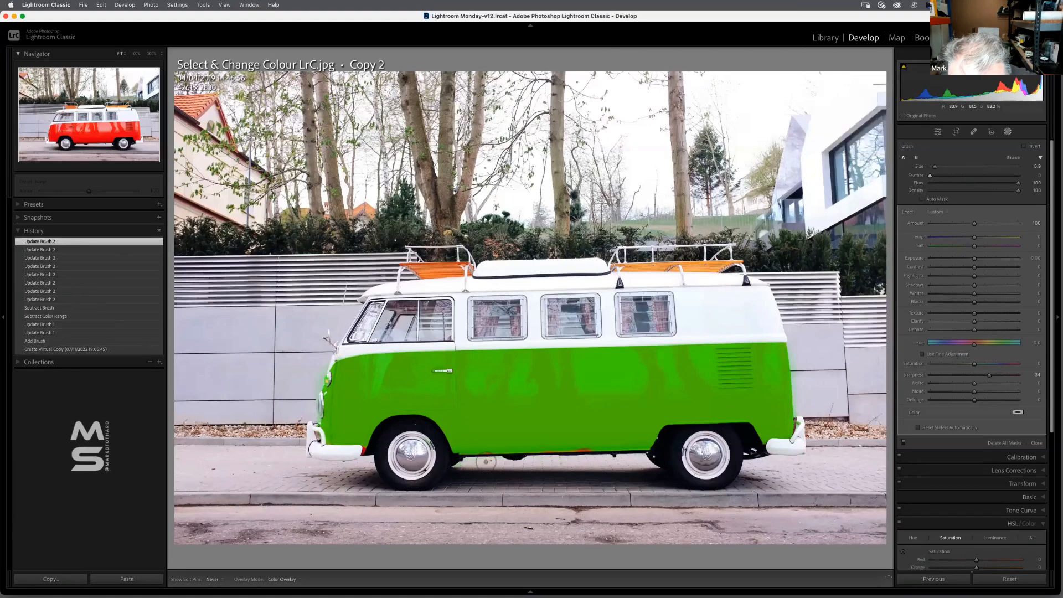
pyautogui.click(483, 463)
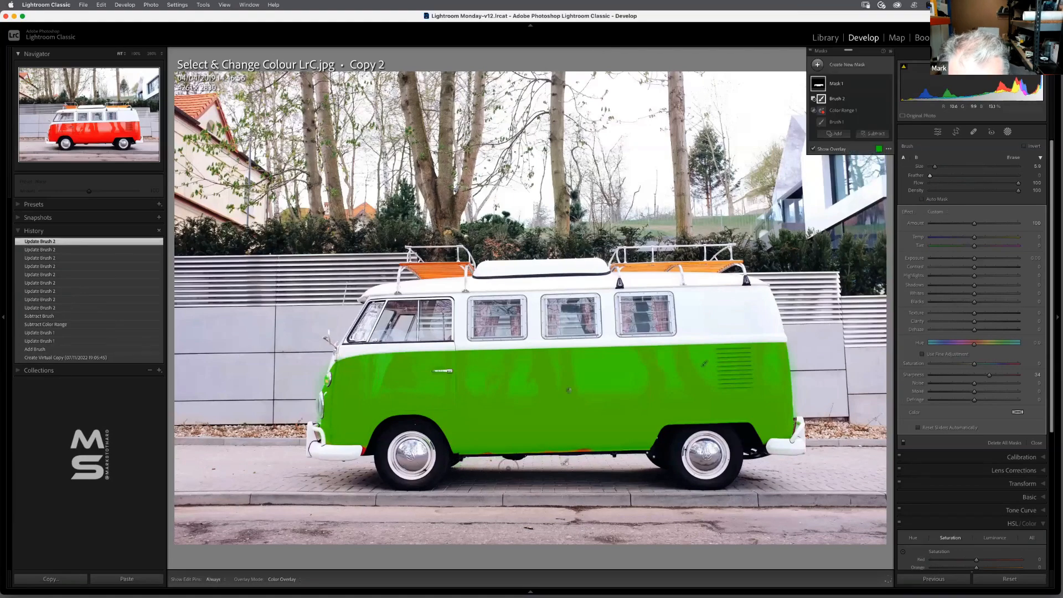
# Step: Try adding a brush over the van's lower red edge, and undo it together with the latest subtract strokes
pyautogui.click(835, 133)
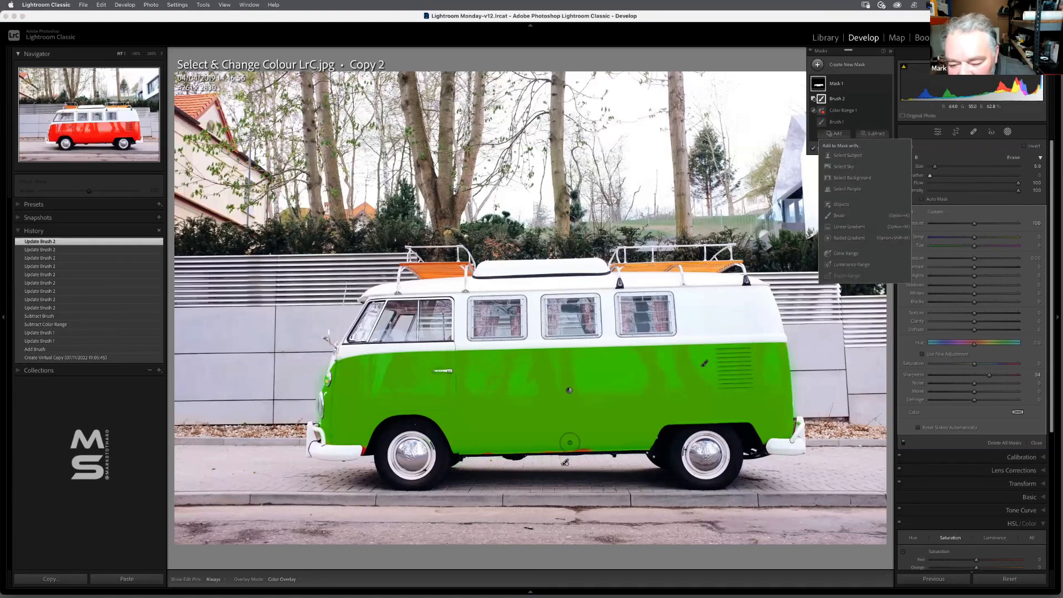
pyautogui.click(839, 216)
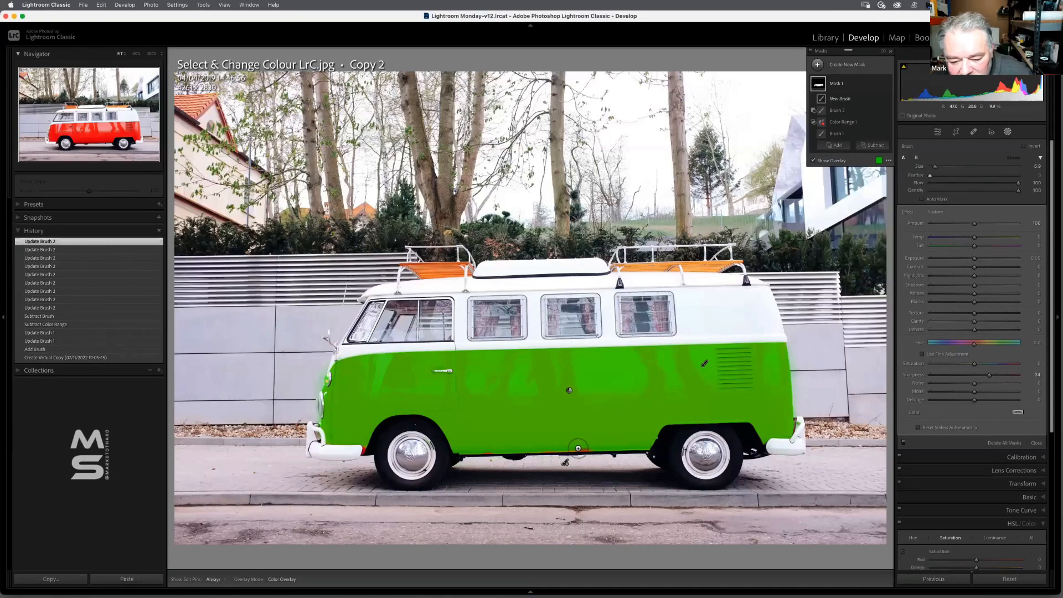
pyautogui.moveTo(580, 447); pyautogui.dragTo(591, 443)
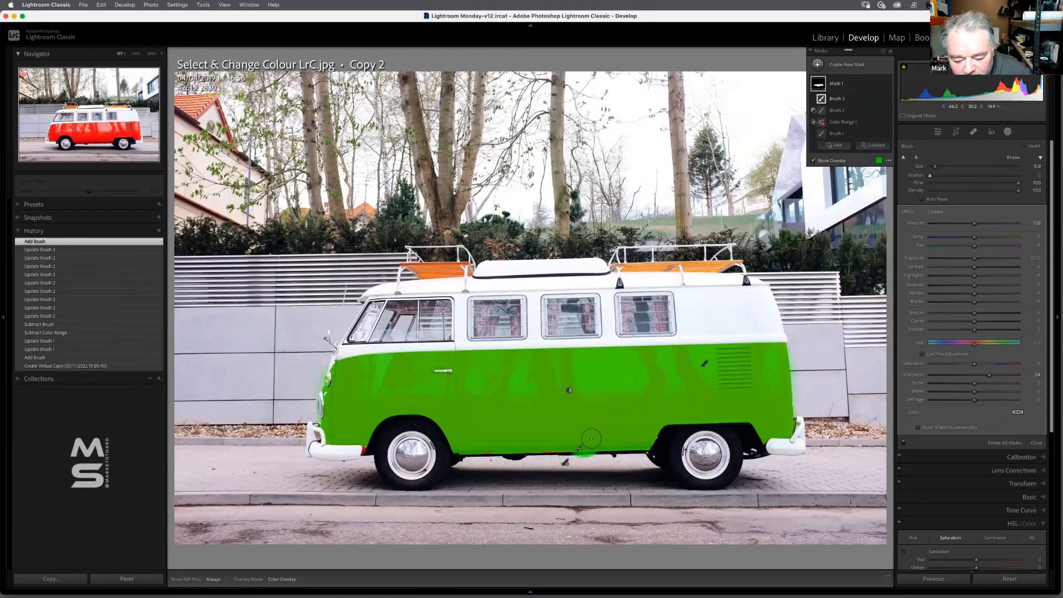
pyautogui.press('super+z')
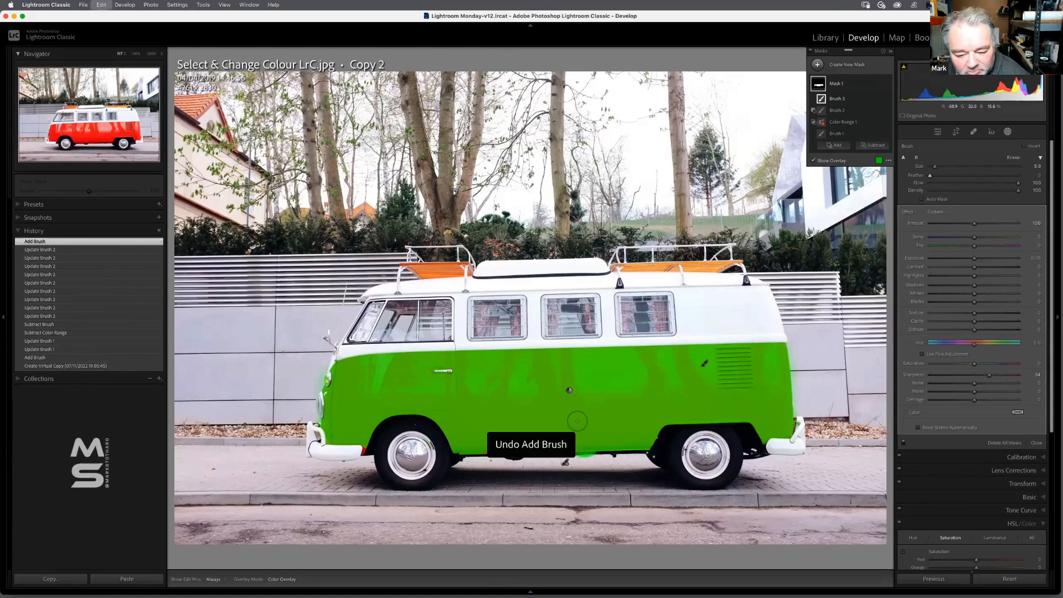
pyautogui.press('super+z')
pyautogui.press('super+z')
pyautogui.press('super+z')
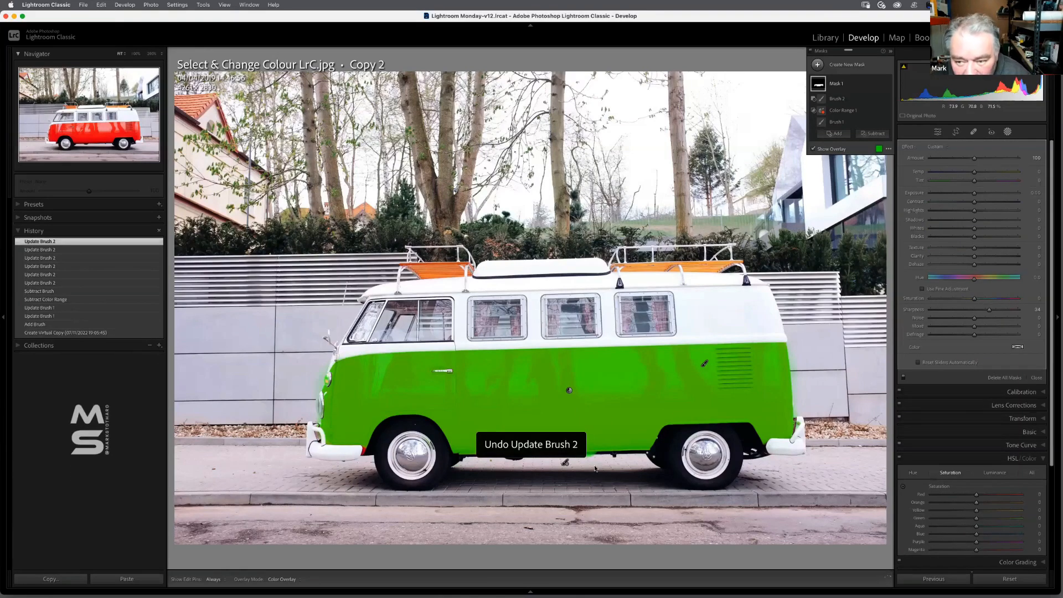
# Step: Step back through the edit history and restore the Subtract Color Range state
pyautogui.click(56, 283)
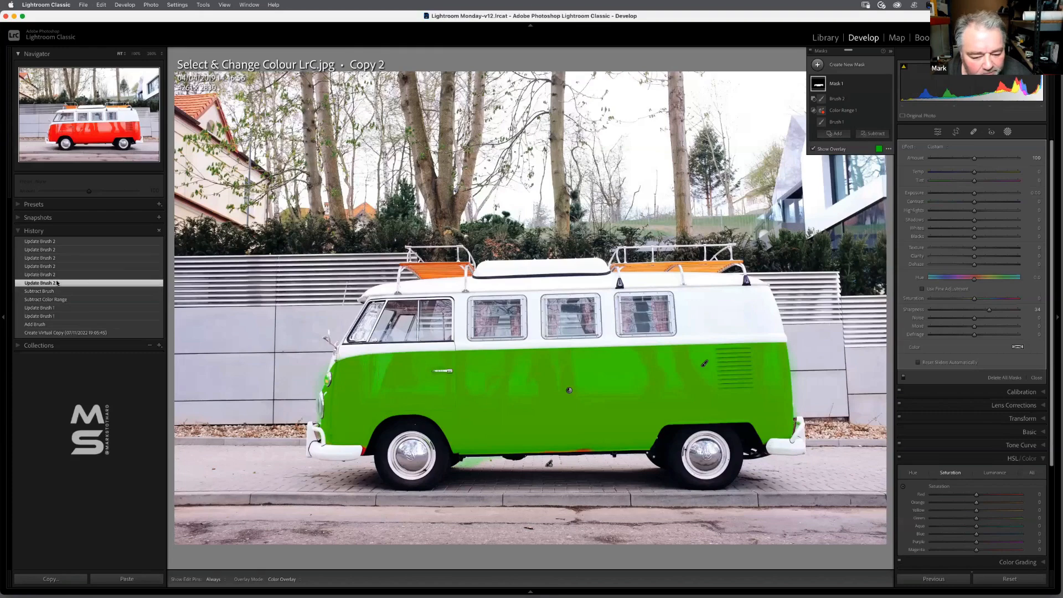
pyautogui.click(58, 292)
pyautogui.click(62, 300)
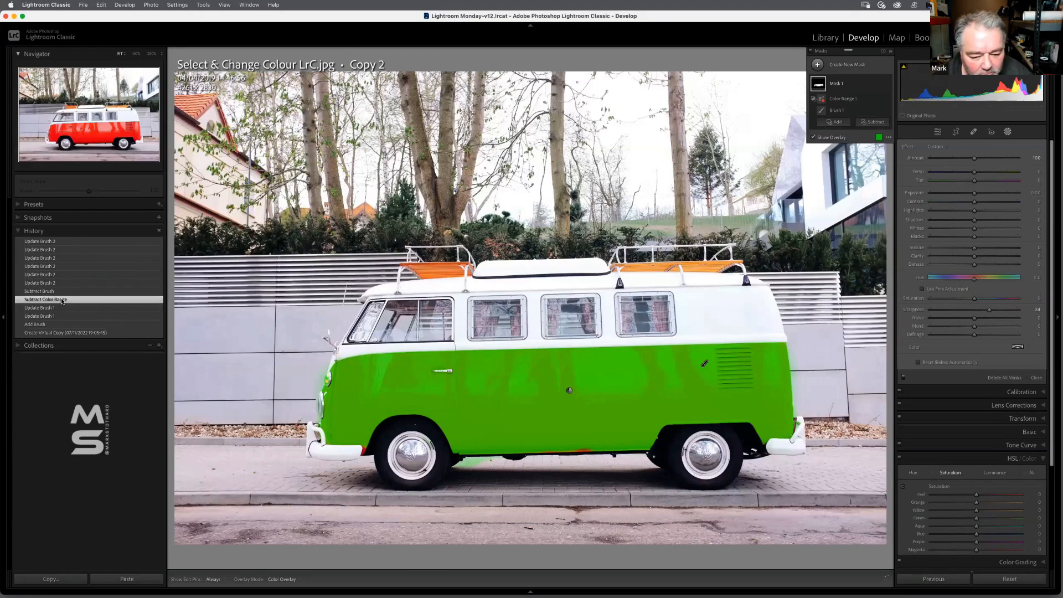
pyautogui.click(59, 308)
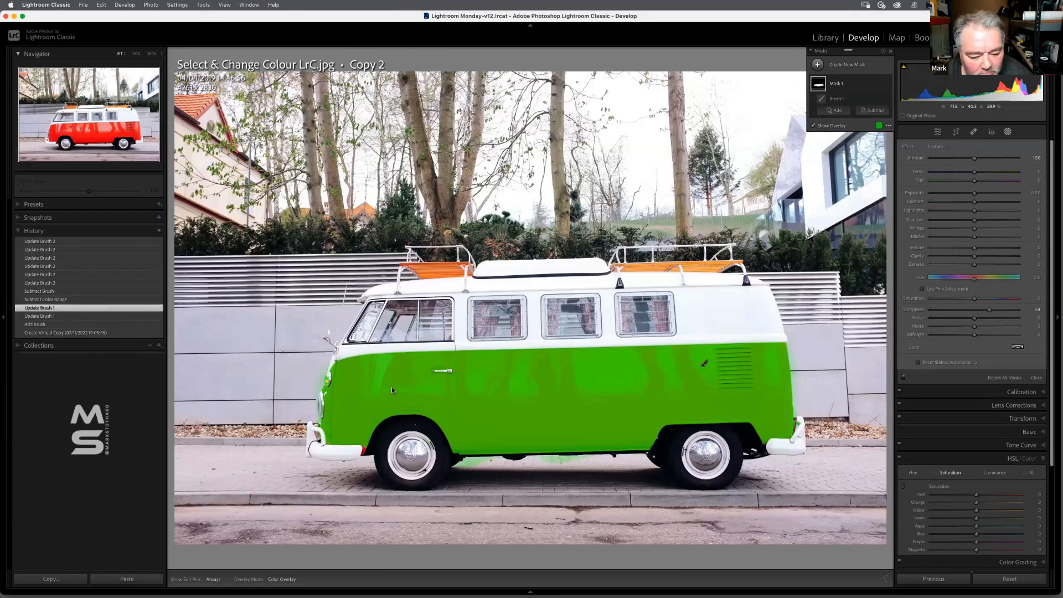
pyautogui.click(122, 299)
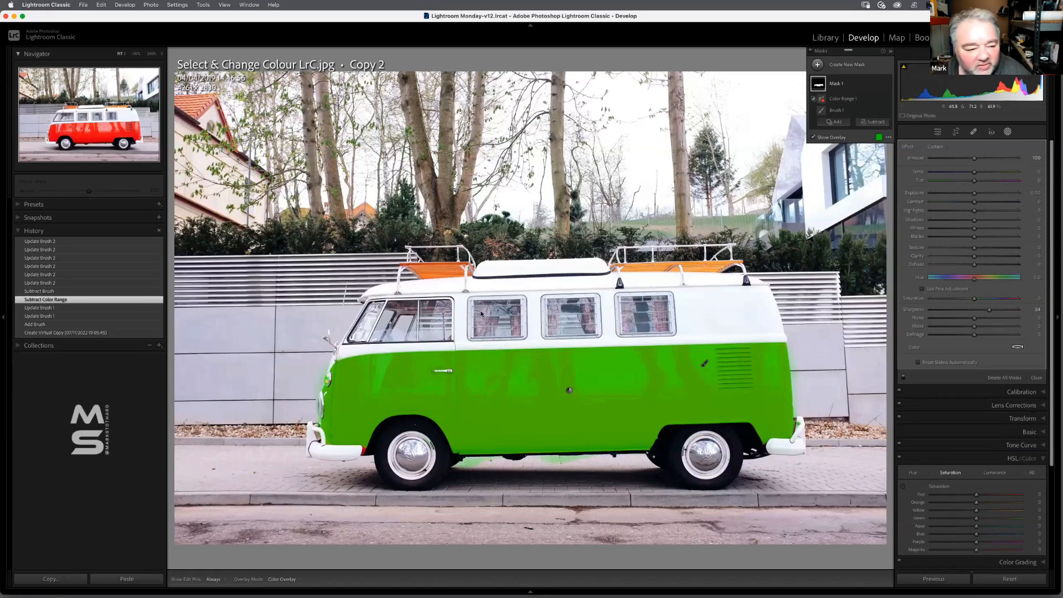
# Step: Close masking for a closer view of the van's lower edge, and reopen Mask 1's Color Range with the overlay shown
pyautogui.click(875, 123)
pyautogui.click(875, 126)
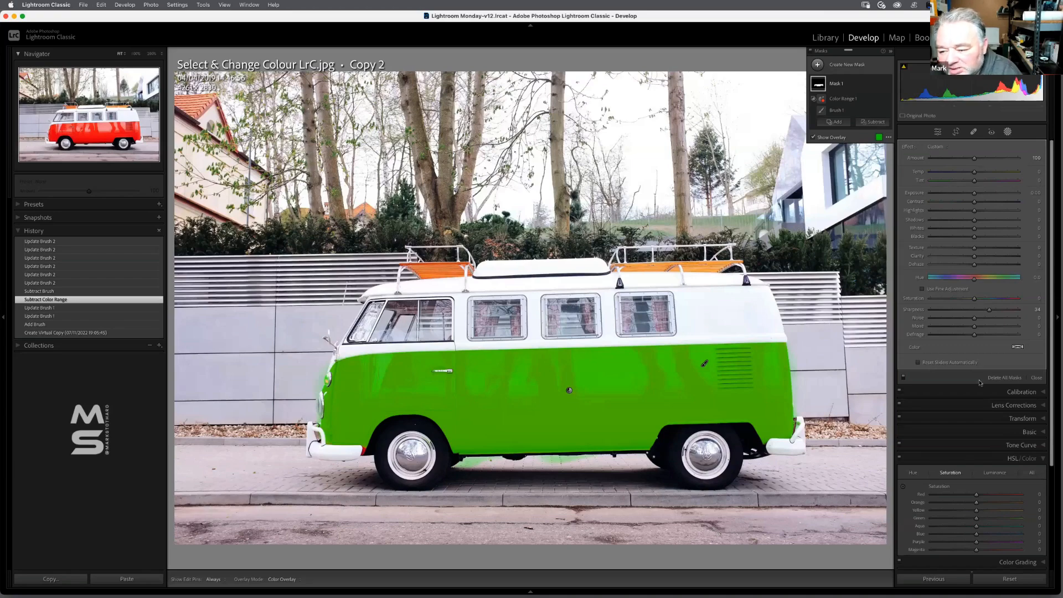
pyautogui.click(1037, 376)
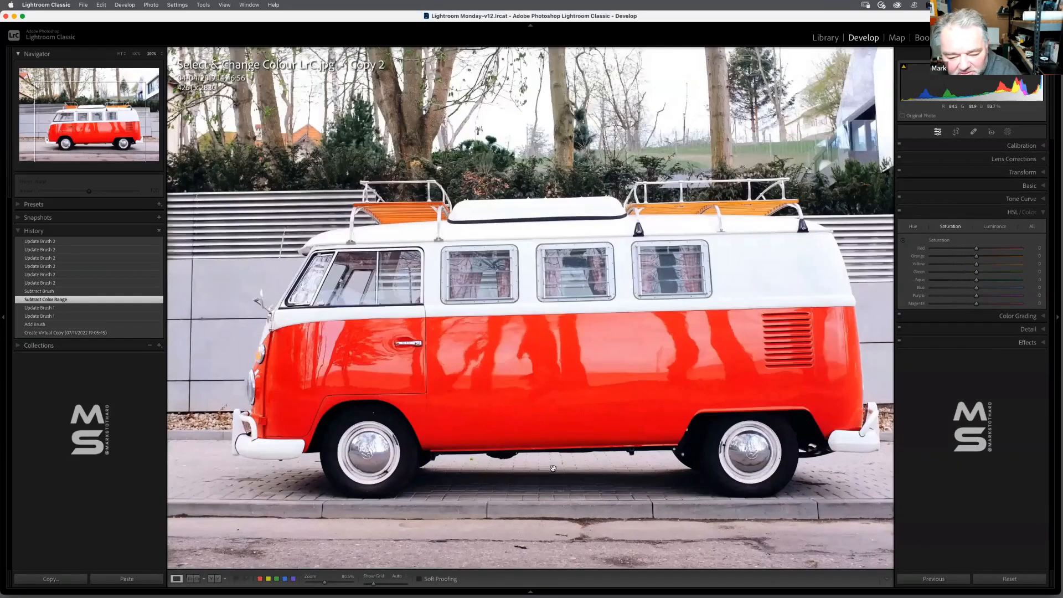
pyautogui.click(554, 466)
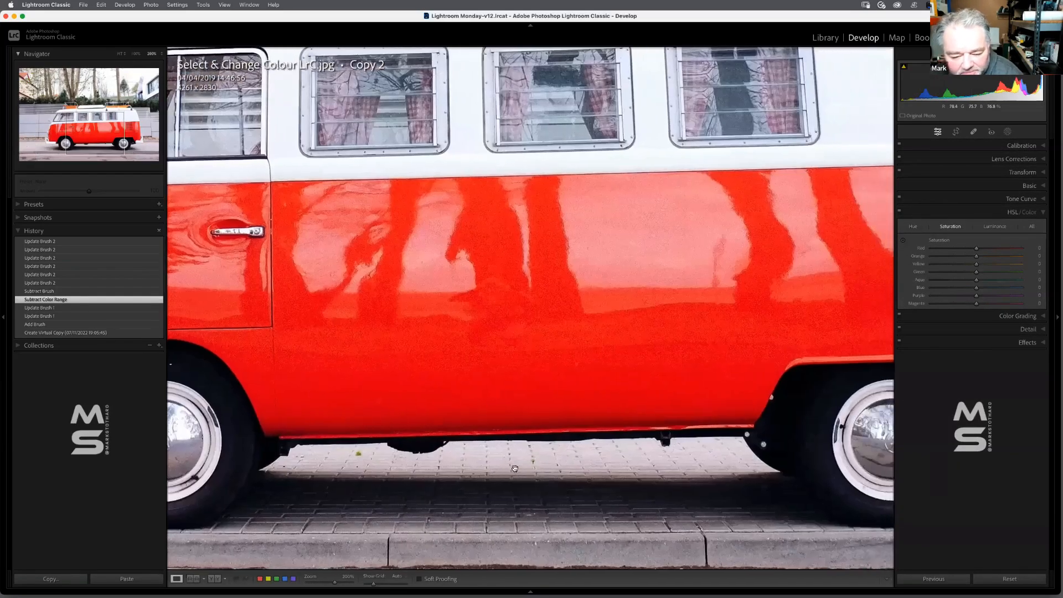
pyautogui.click(526, 459)
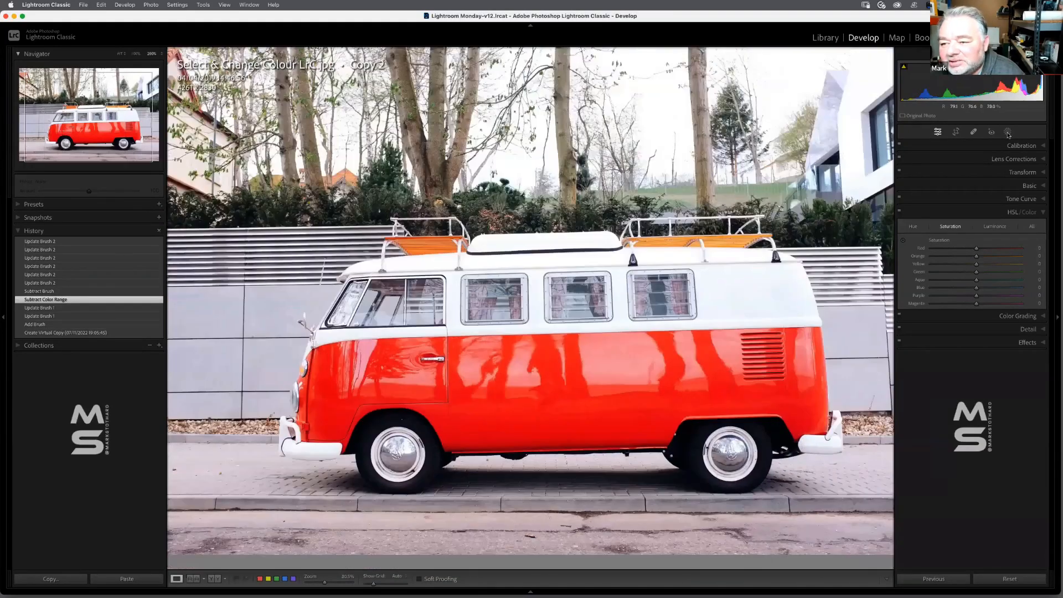
pyautogui.click(1008, 132)
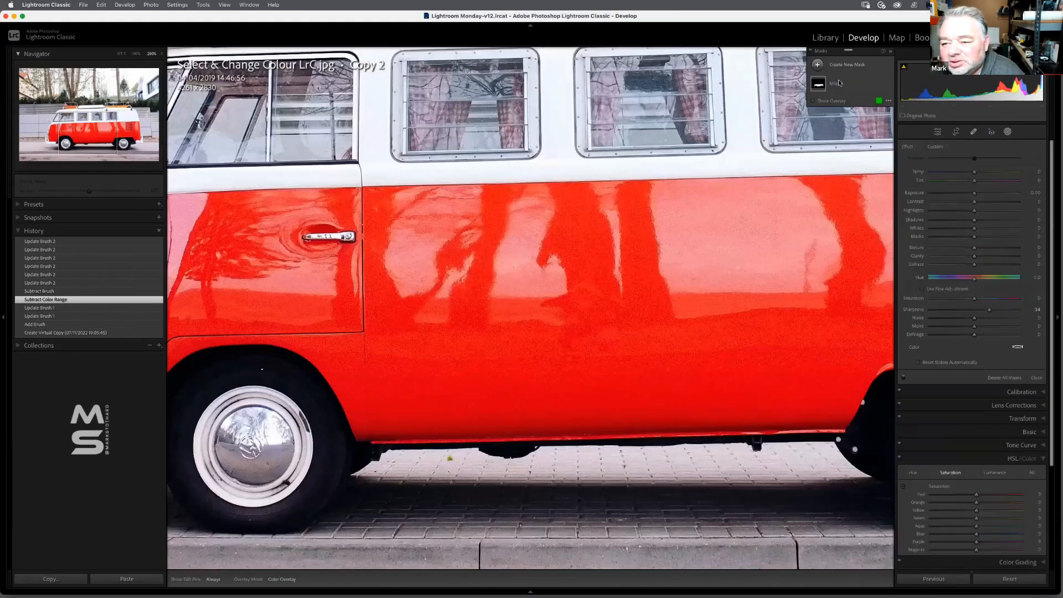
pyautogui.click(840, 83)
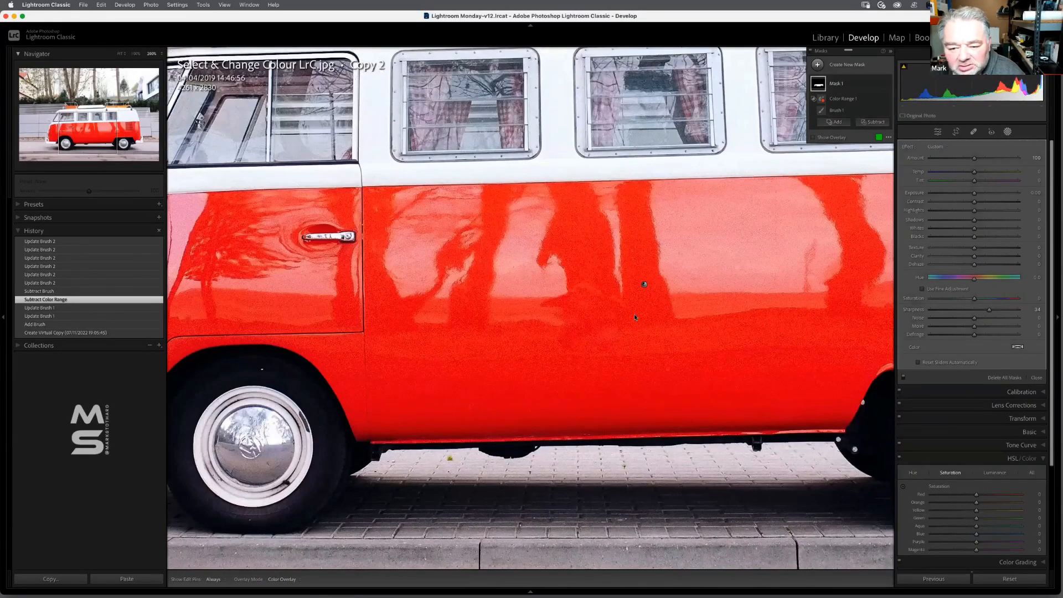
pyautogui.click(645, 286)
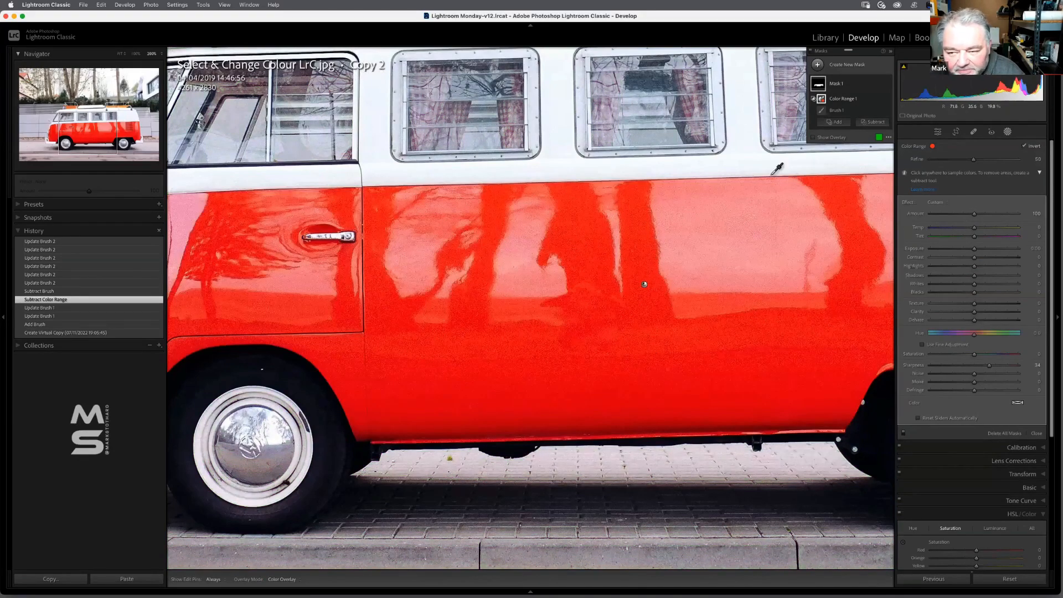
pyautogui.click(834, 139)
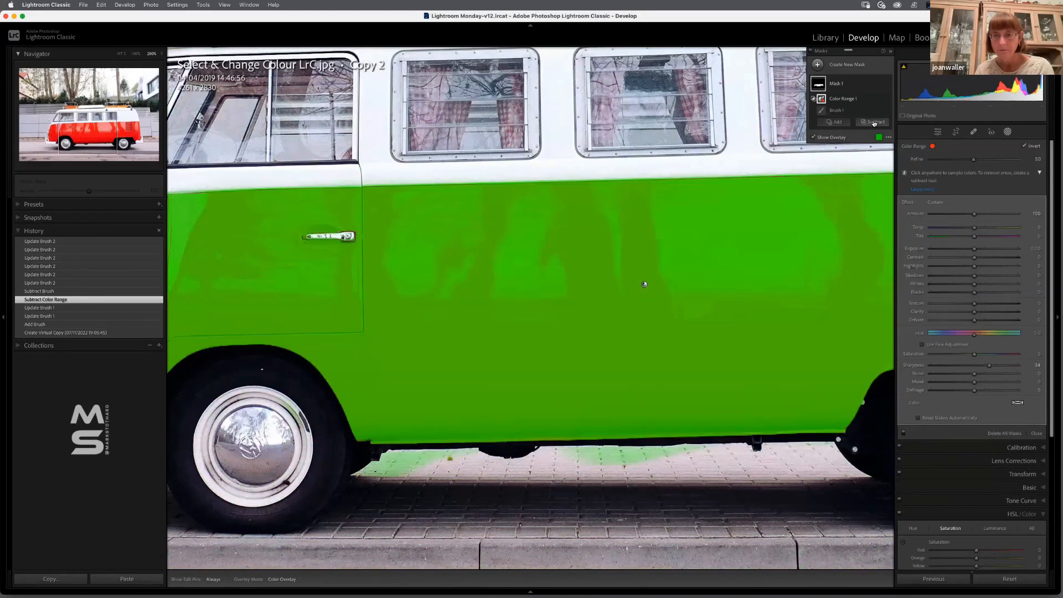
# Step: Subtract a new brush from Mask 1, painting away the two green overspill patches on the pavement beneath the van
pyautogui.click(875, 123)
pyautogui.click(872, 197)
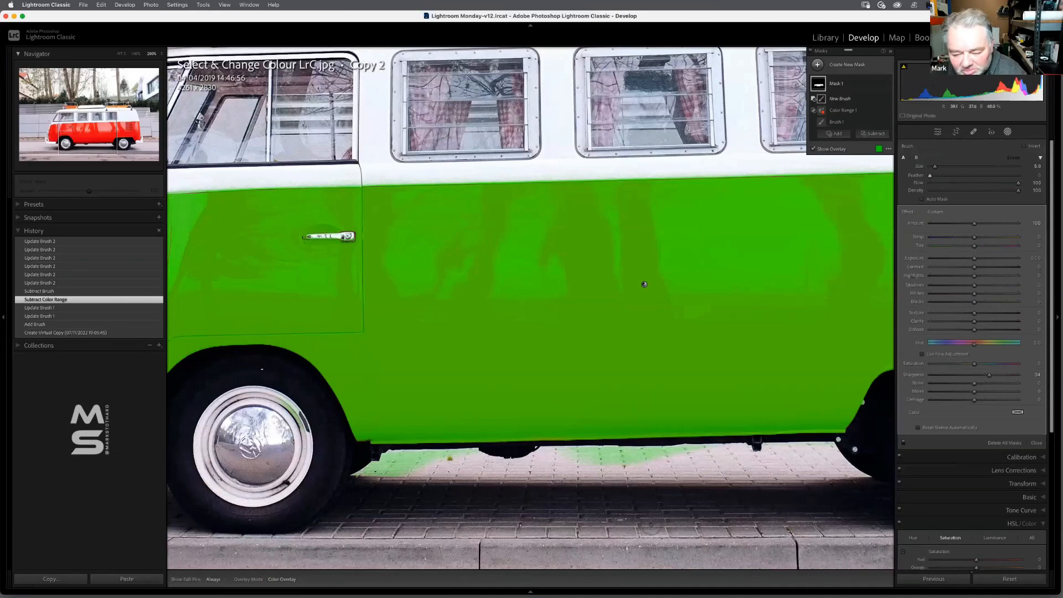
pyautogui.moveTo(636, 476)
pyautogui.mouseDown()
pyautogui.moveTo(584, 461)
pyautogui.moveTo(693, 454)
pyautogui.moveTo(551, 459)
pyautogui.mouseUp()
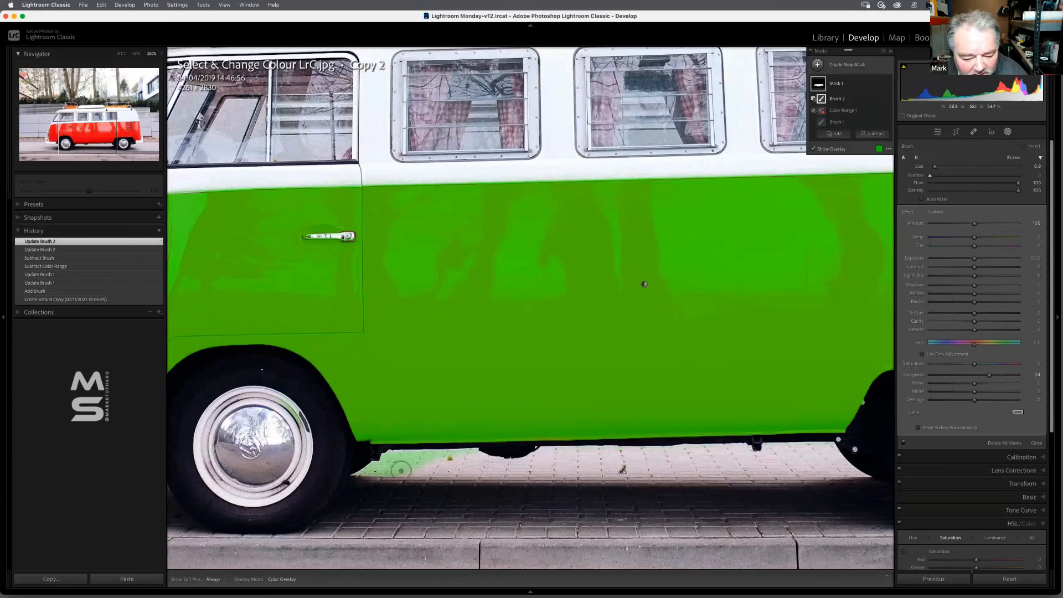
pyautogui.moveTo(401, 470)
pyautogui.mouseDown()
pyautogui.moveTo(356, 481)
pyautogui.moveTo(390, 462)
pyautogui.moveTo(473, 457)
pyautogui.moveTo(396, 459)
pyautogui.moveTo(452, 461)
pyautogui.moveTo(446, 471)
pyautogui.moveTo(462, 478)
pyautogui.moveTo(620, 474)
pyautogui.mouseUp()
# Step: Brush the overspill off the front indicator and the headlight edge with Mask 1's subtract brush
pyautogui.moveTo(448, 385); pyautogui.dragTo(756, 412)
pyautogui.press('h')
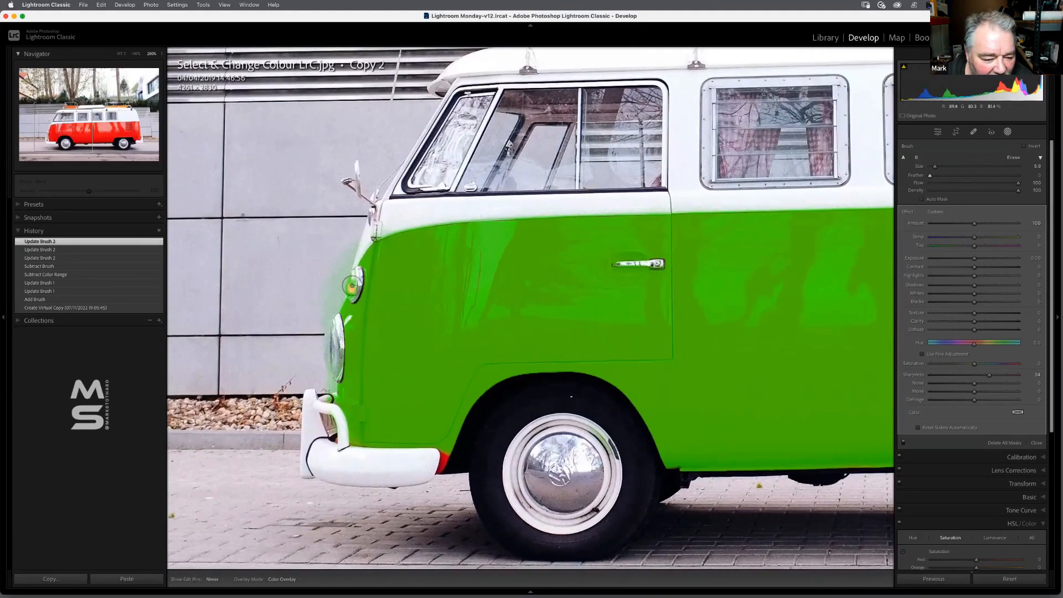
pyautogui.moveTo(356, 284); pyautogui.dragTo(350, 284)
pyautogui.moveTo(495, 329); pyautogui.dragTo(480, 261)
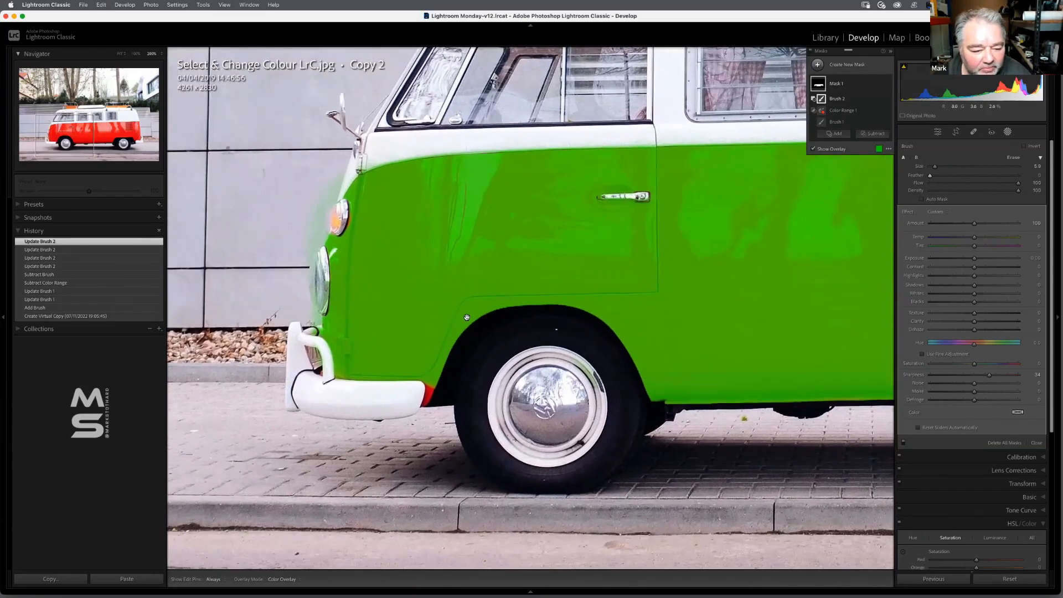
pyautogui.press('h')
pyautogui.moveTo(313, 331); pyautogui.dragTo(316, 330)
# Step: Clean the remaining overspill around the rear of the van with Mask 1's subtract brush
pyautogui.moveTo(736, 337); pyautogui.dragTo(515, 297)
pyautogui.moveTo(695, 334); pyautogui.dragTo(460, 311)
pyautogui.moveTo(664, 303); pyautogui.dragTo(419, 331)
pyautogui.press('h')
pyautogui.moveTo(808, 339); pyautogui.dragTo(812, 367)
pyautogui.moveTo(676, 452)
pyautogui.mouseDown()
pyautogui.moveTo(800, 434)
pyautogui.moveTo(643, 461)
pyautogui.moveTo(760, 434)
pyautogui.mouseUp()
pyautogui.moveTo(358, 418); pyautogui.dragTo(563, 370)
pyautogui.moveTo(391, 359); pyautogui.dragTo(388, 365)
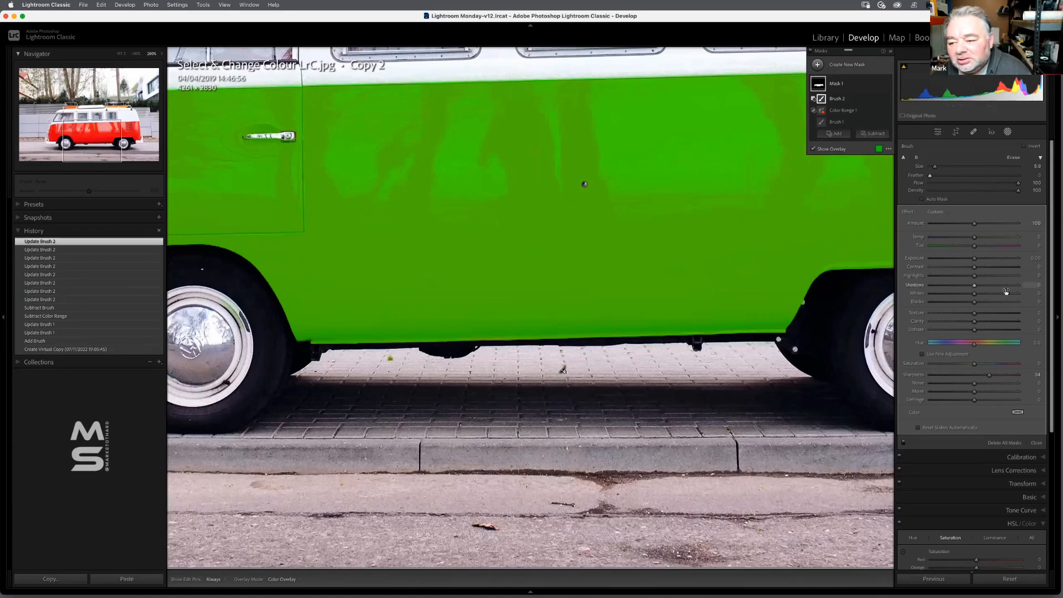
# Step: Close masking to view the whole photo, reopen Mask 1, and check its overlay before hiding it
pyautogui.click(1036, 443)
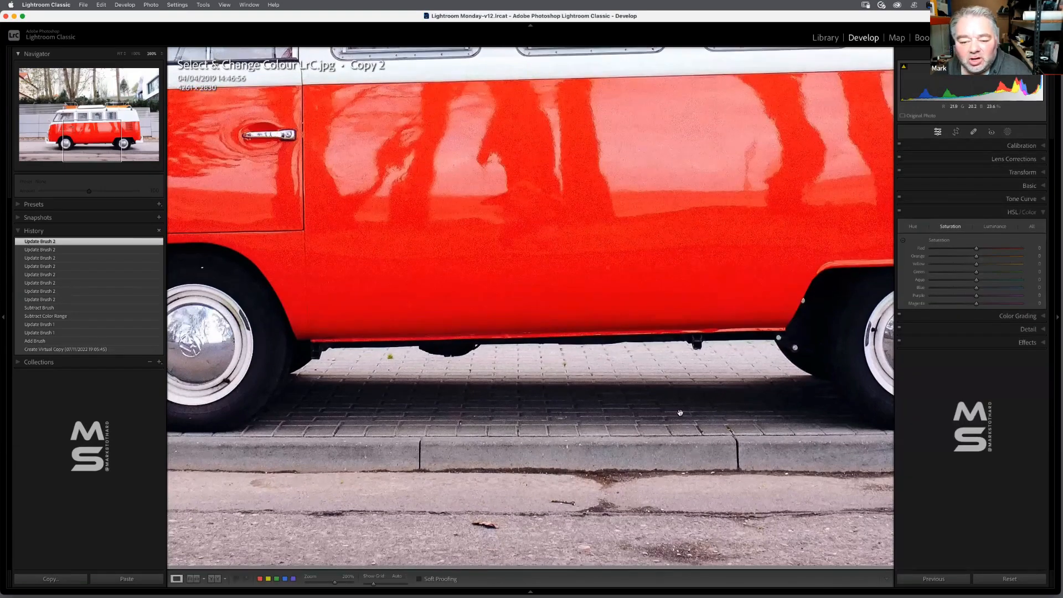
pyautogui.click(684, 411)
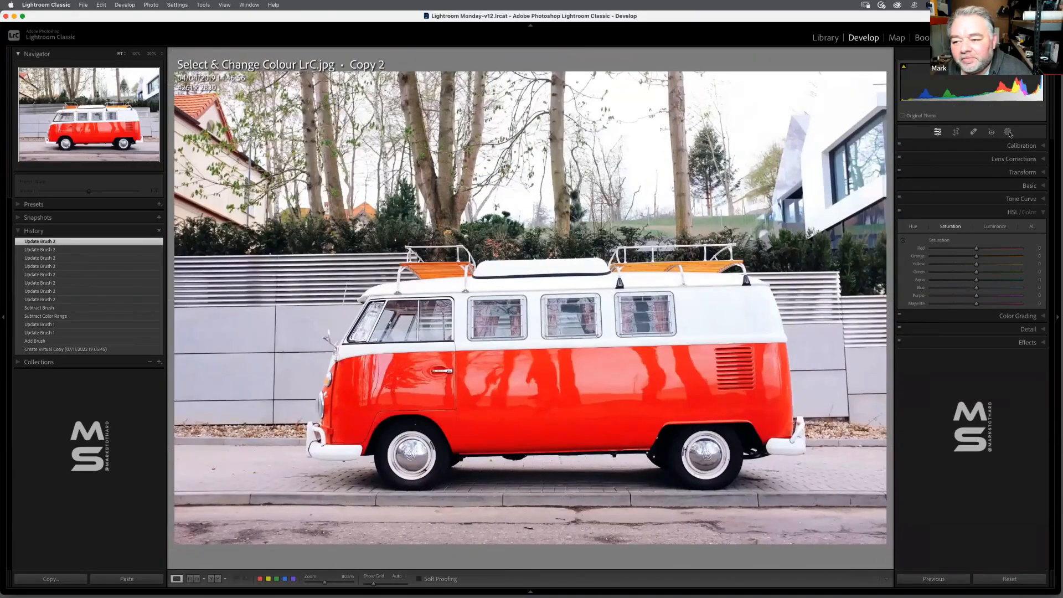
pyautogui.click(1008, 132)
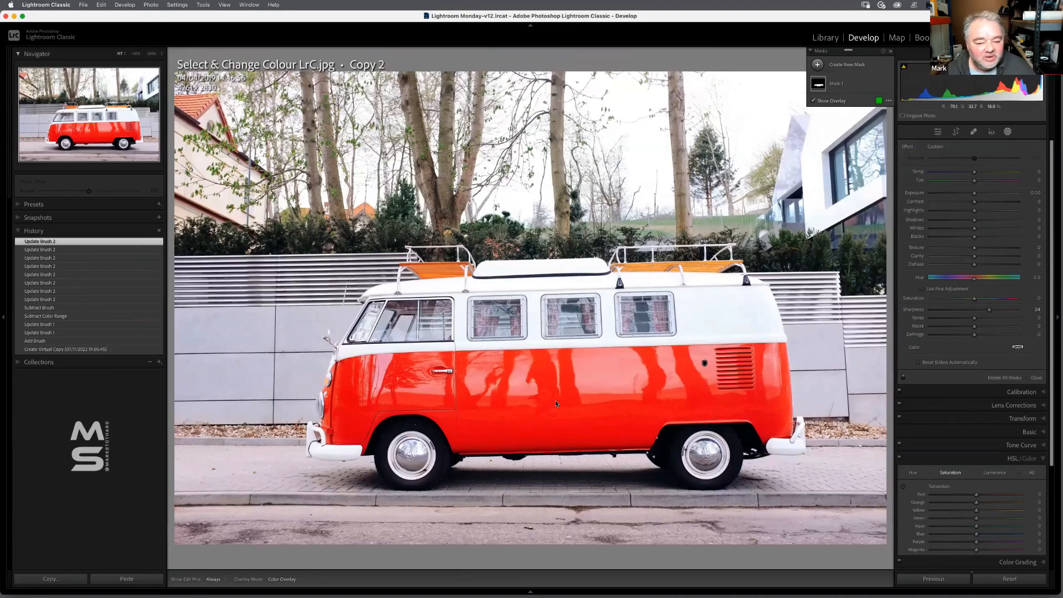
pyautogui.click(849, 87)
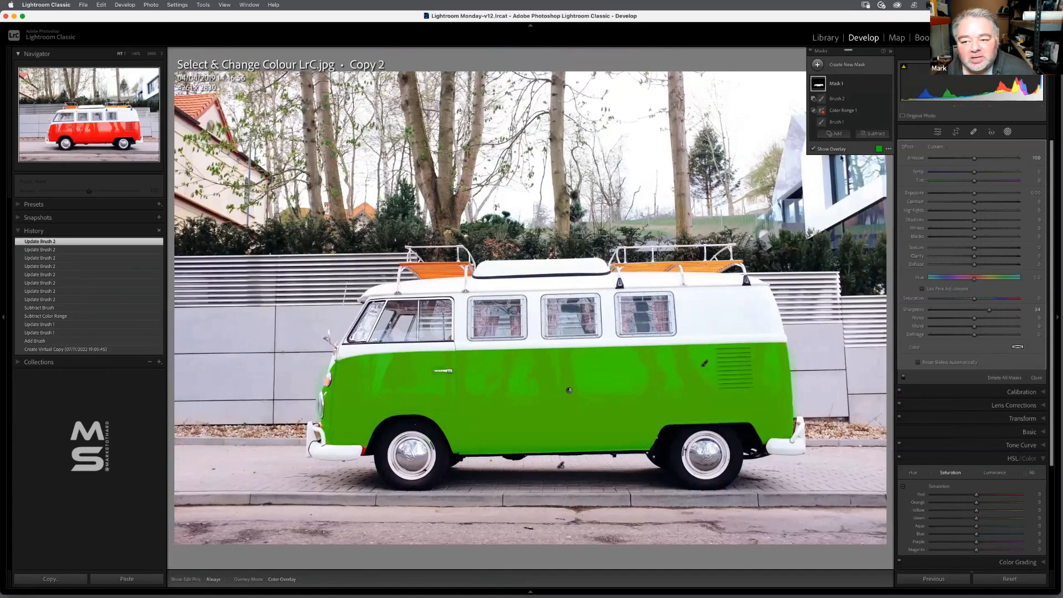
pyautogui.press('o')
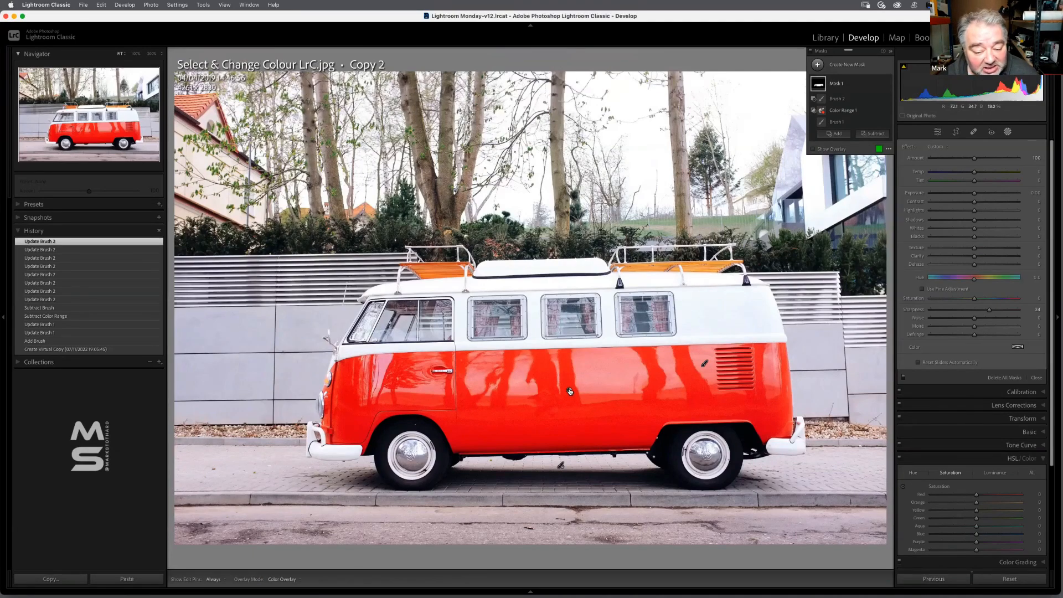
pyautogui.press('o')
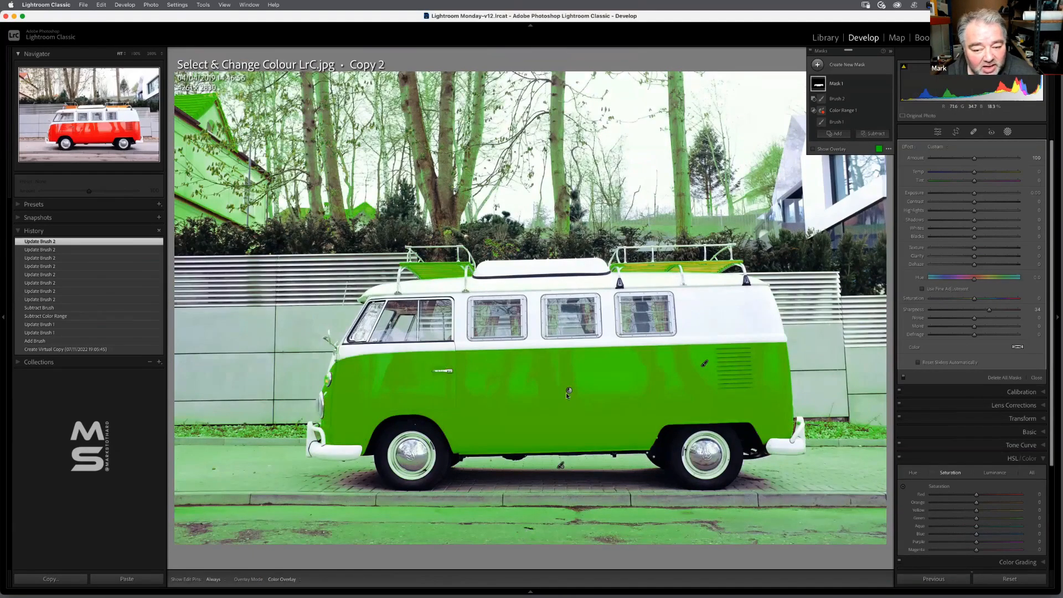
pyautogui.press('o')
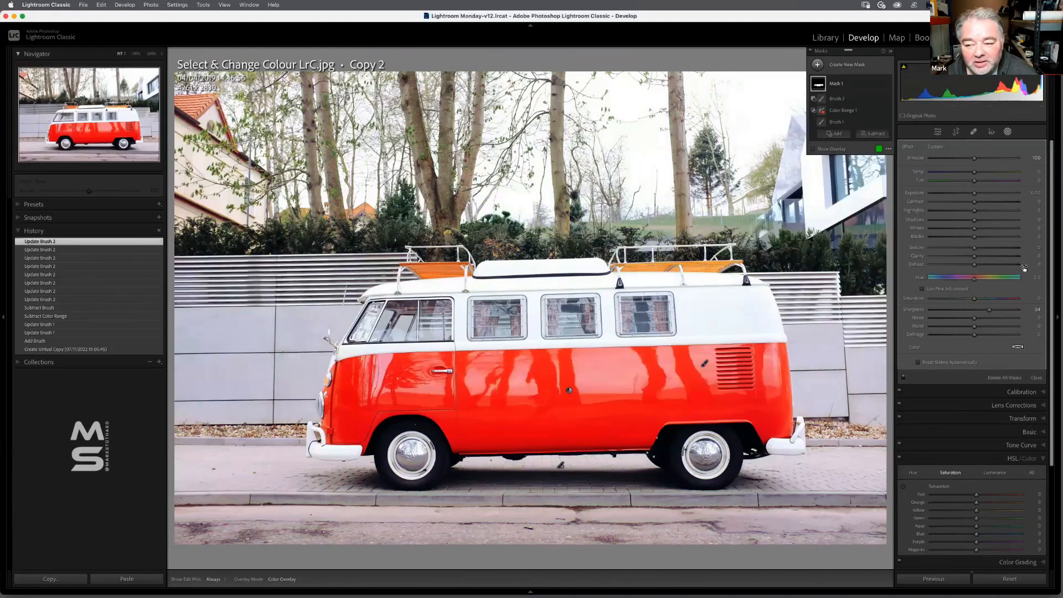
# Step: Try lowering Mask 1's exposure to -1.78 and its temperature to -67, resetting each to zero
pyautogui.moveTo(974, 193); pyautogui.dragTo(954, 197)
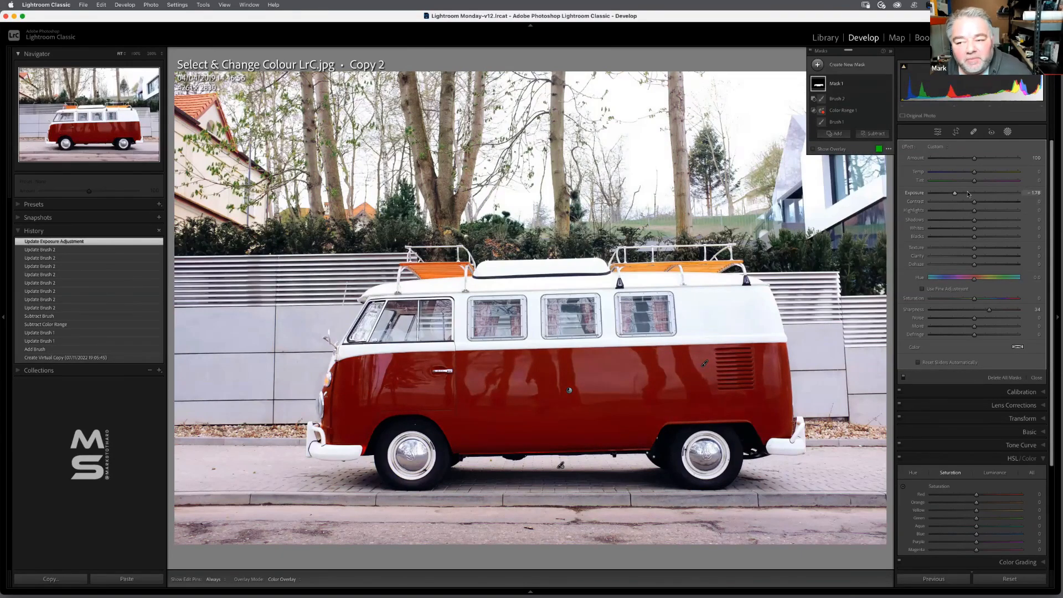
pyautogui.moveTo(955, 194); pyautogui.dragTo(979, 198)
pyautogui.doubleClick(975, 194)
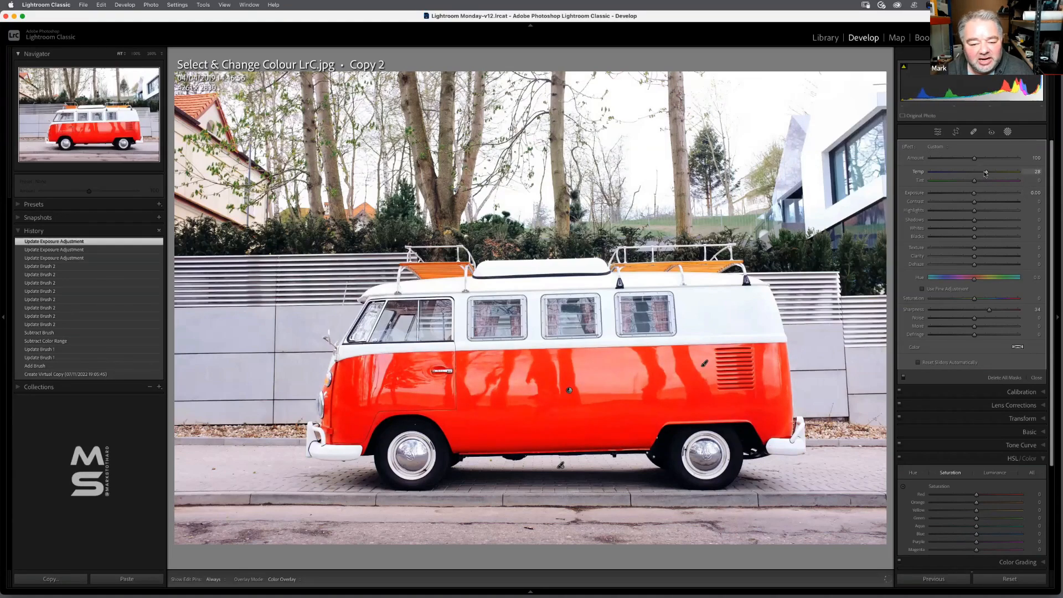
pyautogui.moveTo(951, 178)
pyautogui.mouseDown()
pyautogui.moveTo(998, 176)
pyautogui.moveTo(943, 178)
pyautogui.mouseUp()
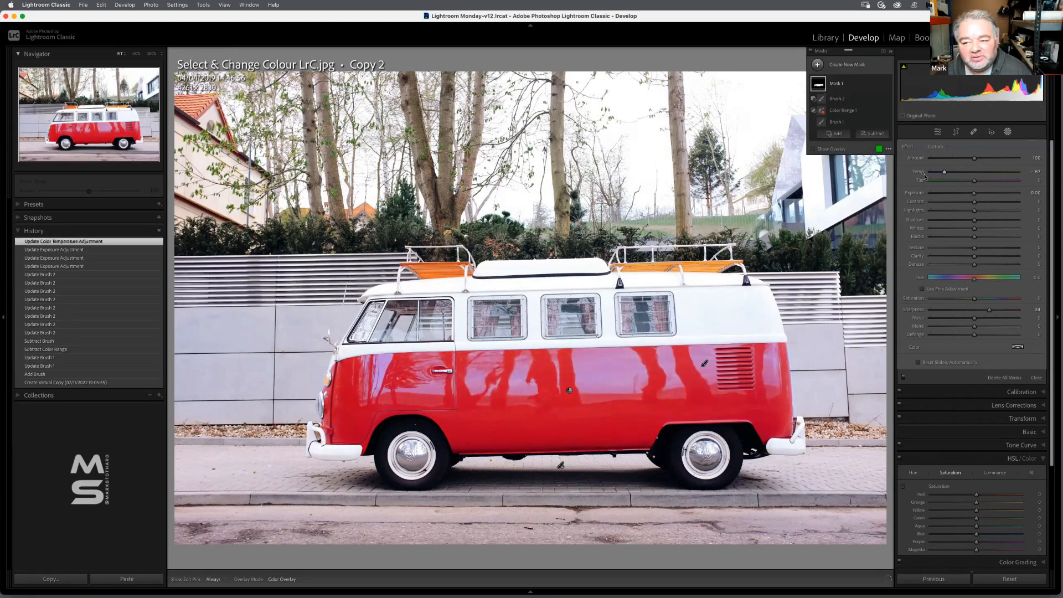
pyautogui.doubleClick(919, 173)
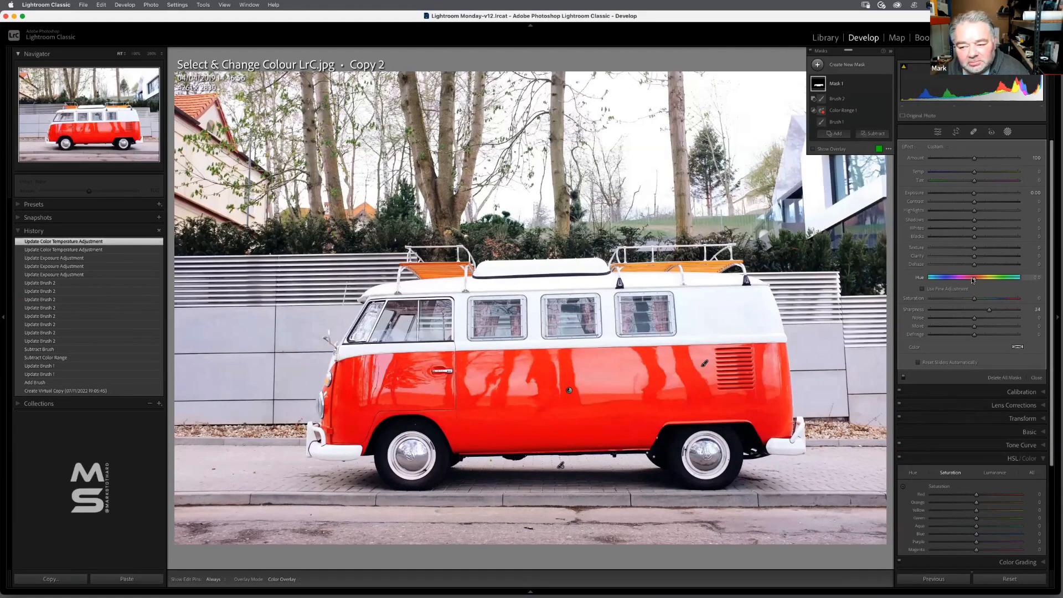
# Step: Shift Mask 1's hue to about 91.8 for a green body and set its exposure to about 0.51
pyautogui.moveTo(975, 278); pyautogui.dragTo(993, 283)
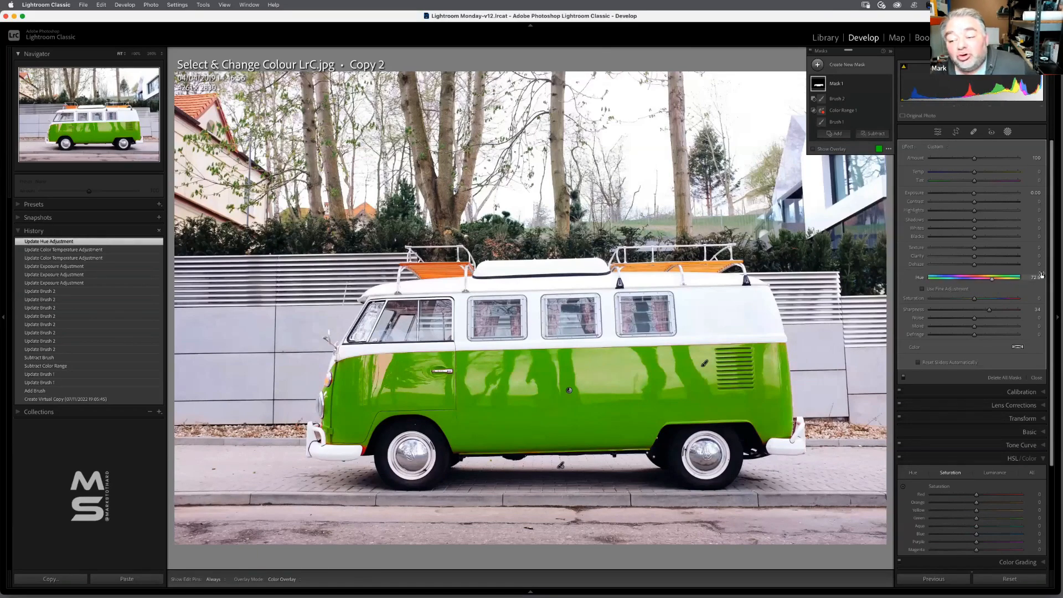
pyautogui.moveTo(995, 280); pyautogui.dragTo(998, 280)
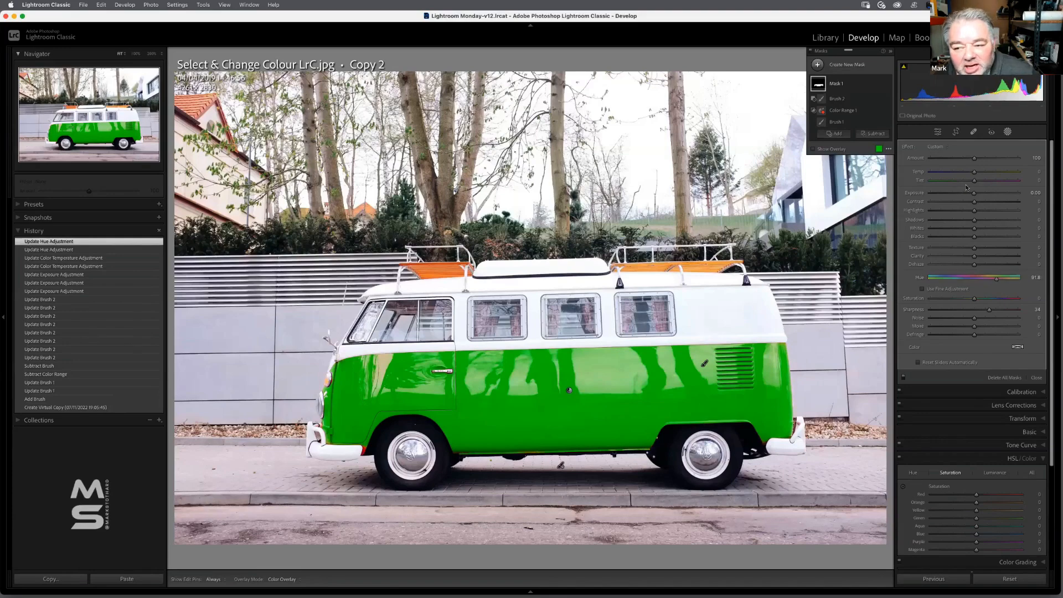
pyautogui.moveTo(975, 194); pyautogui.dragTo(969, 197)
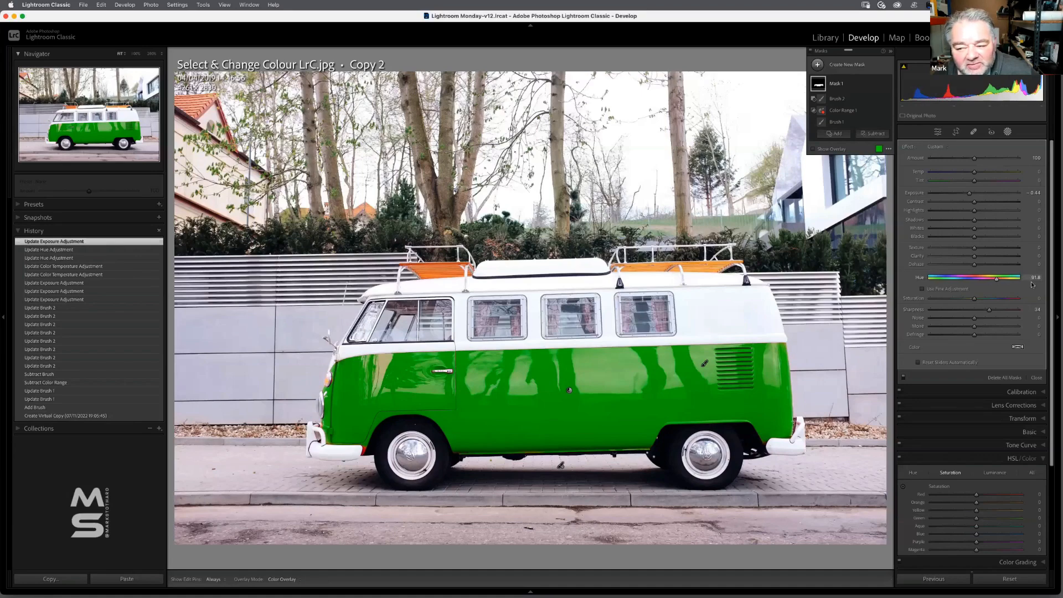
pyautogui.moveTo(969, 195); pyautogui.dragTo(981, 195)
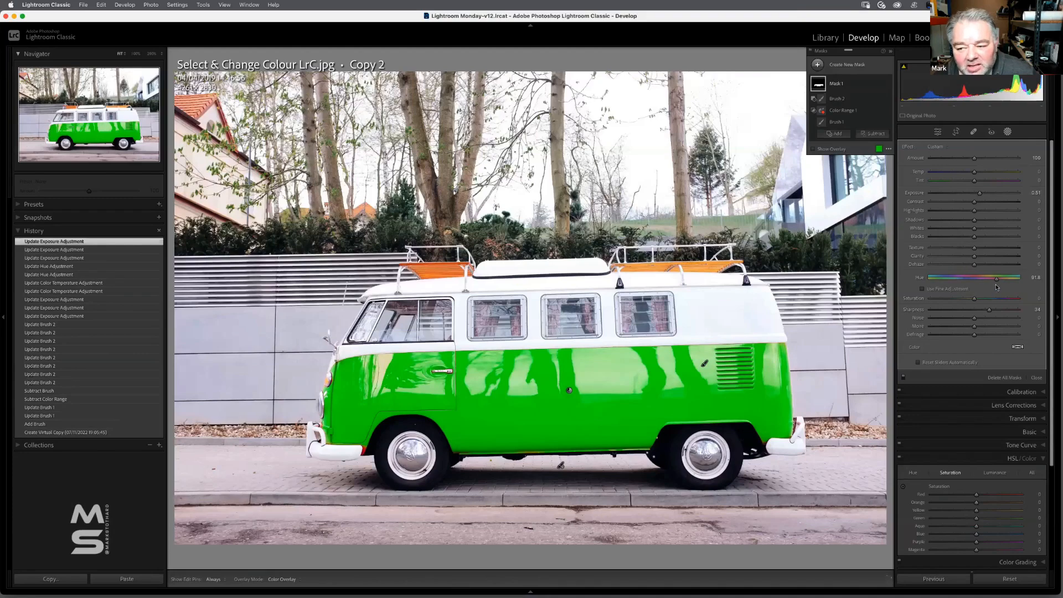
# Step: Shift Mask 1's hue to about -78.1 for a magenta body and close masking
pyautogui.moveTo(998, 281); pyautogui.dragTo(950, 286)
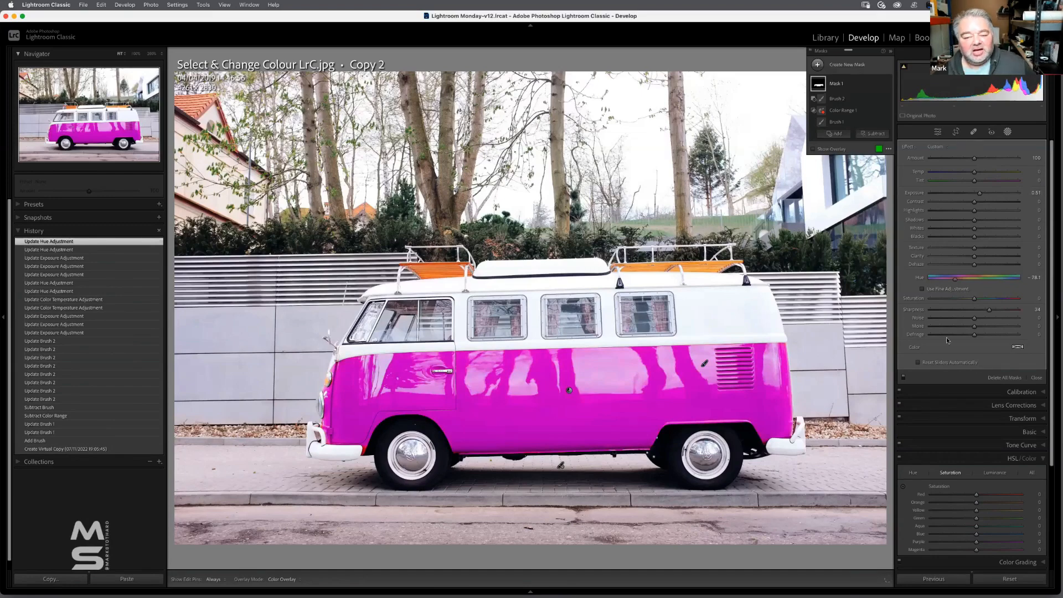
pyautogui.click(1036, 379)
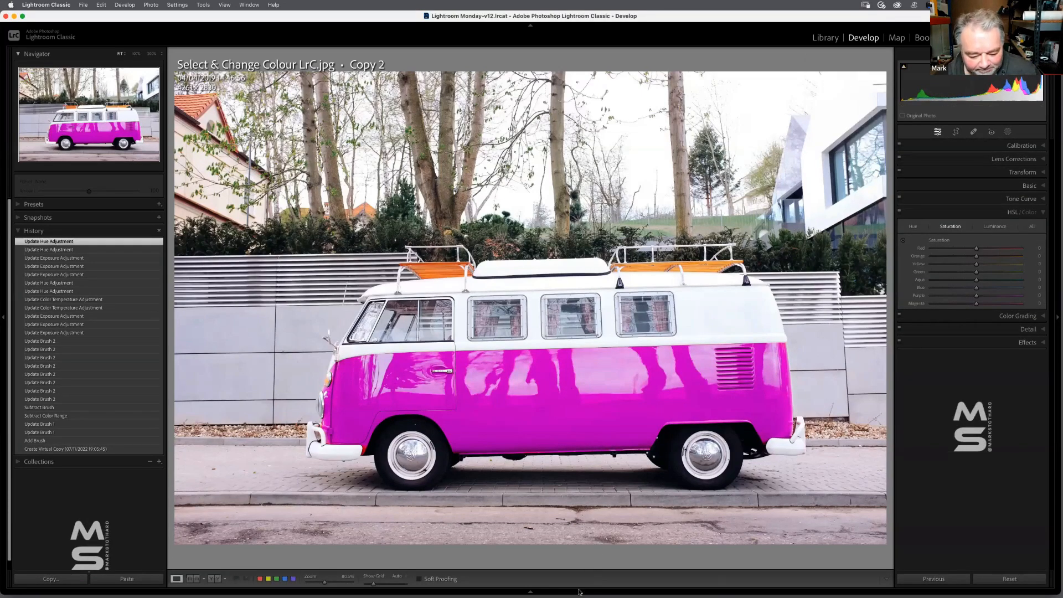
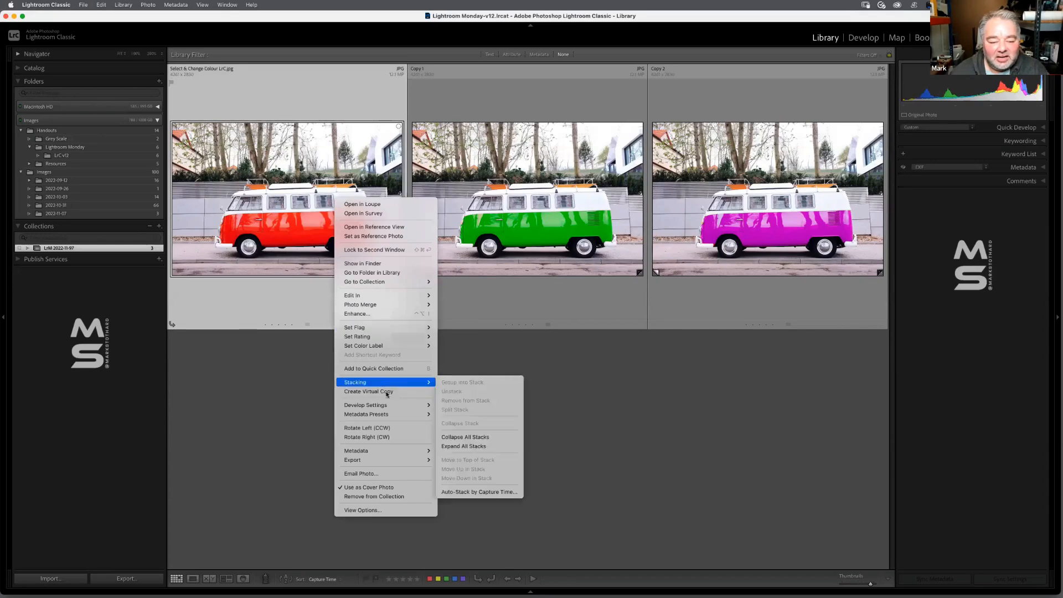
# Step: Create another virtual copy of the original red van photo and open it in the Develop module
pyautogui.click(388, 392)
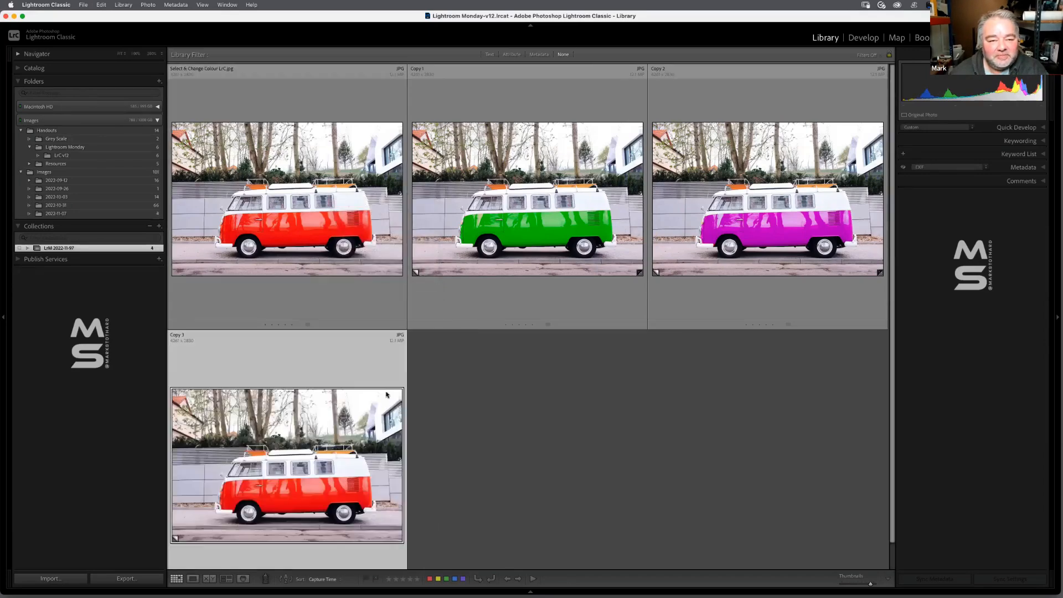
pyautogui.doubleClick(280, 473)
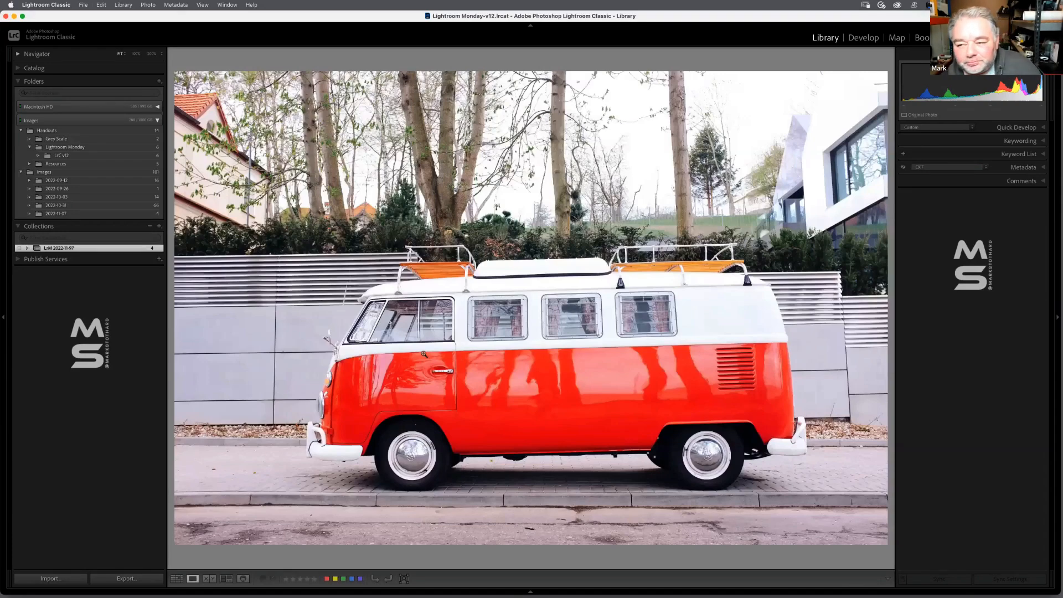
pyautogui.press('d')
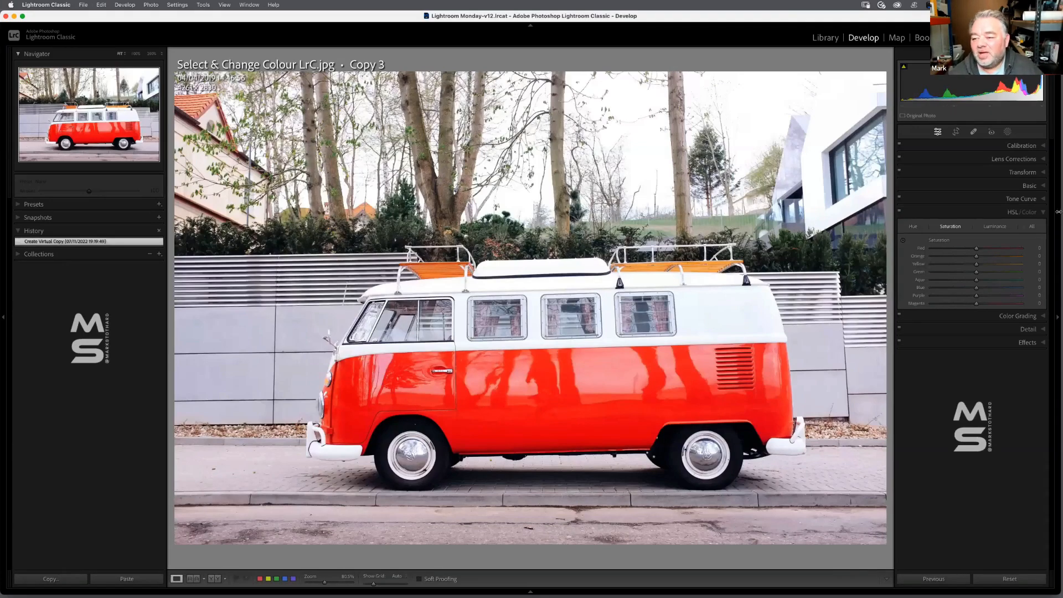
# Step: Try a temperature of +3 on the new copy, and set its white balance to Auto
pyautogui.click(1032, 186)
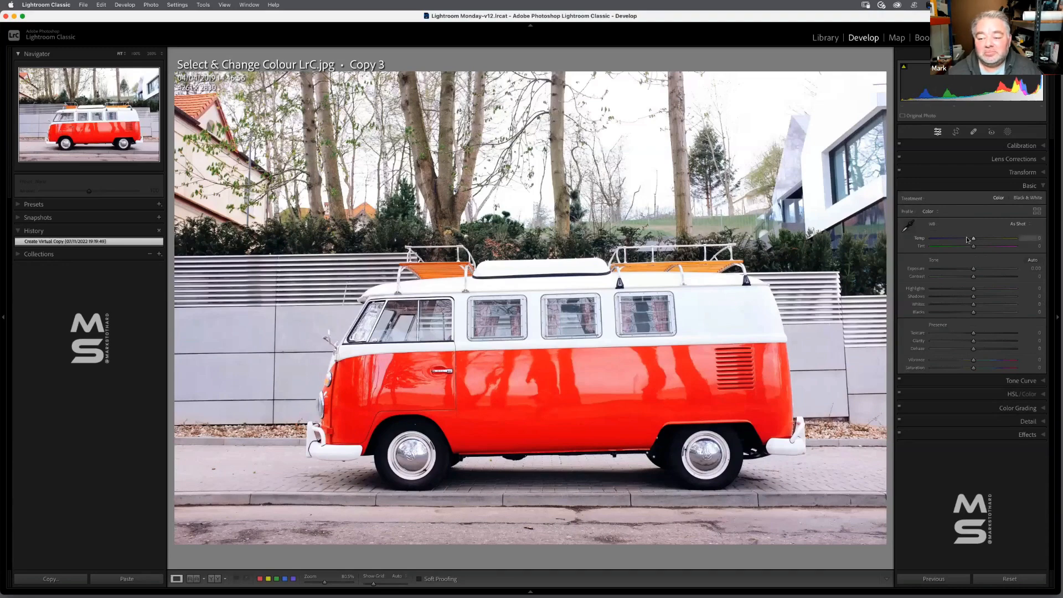
pyautogui.moveTo(974, 240)
pyautogui.mouseDown()
pyautogui.moveTo(983, 240)
pyautogui.moveTo(943, 246)
pyautogui.moveTo(992, 242)
pyautogui.moveTo(932, 244)
pyautogui.moveTo(1013, 241)
pyautogui.moveTo(975, 242)
pyautogui.mouseUp()
pyautogui.click(1009, 224)
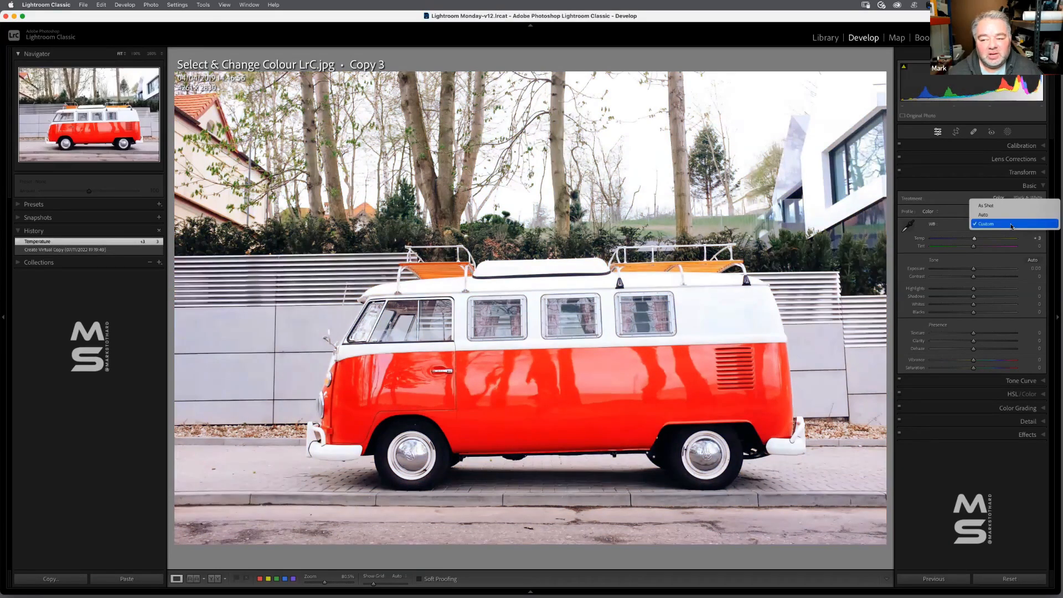
pyautogui.click(994, 215)
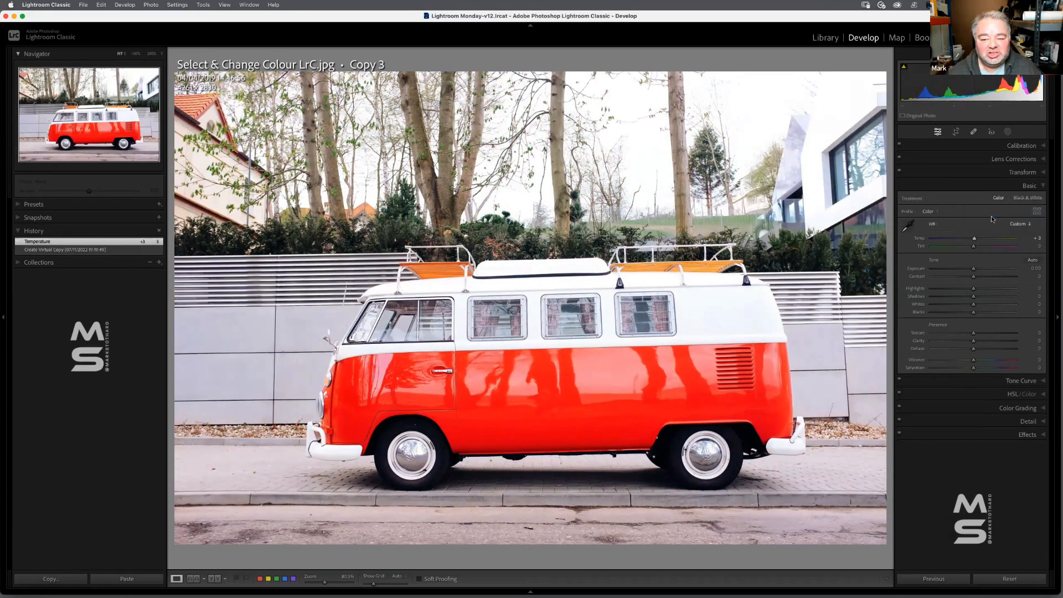
# Step: Try sampling the grey pavement behind the van's rear wheel as neutral, and return the white balance to Auto
pyautogui.click(908, 225)
pyautogui.click(786, 464)
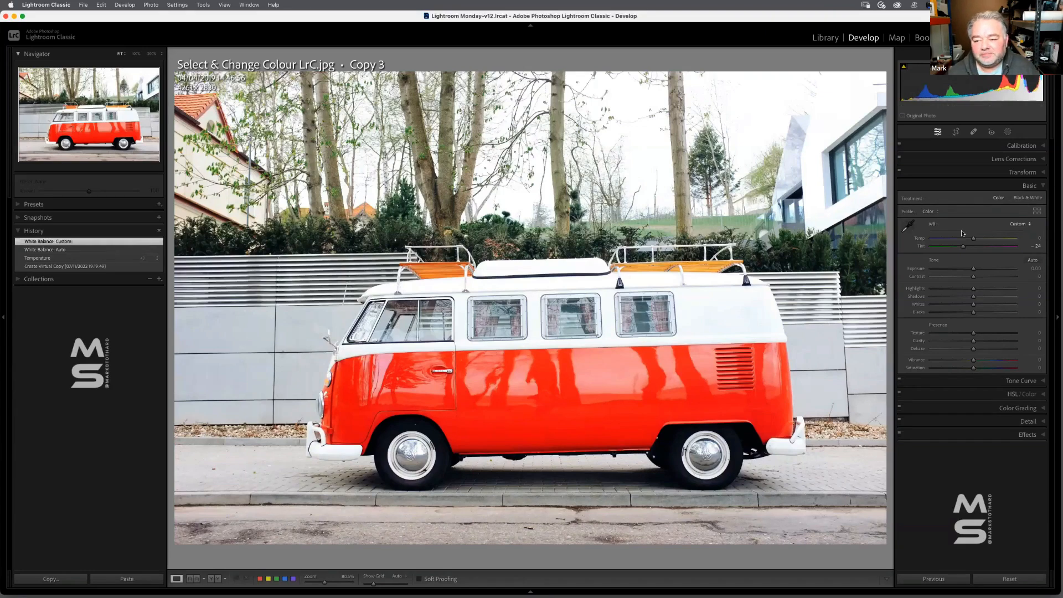
pyautogui.click(1025, 223)
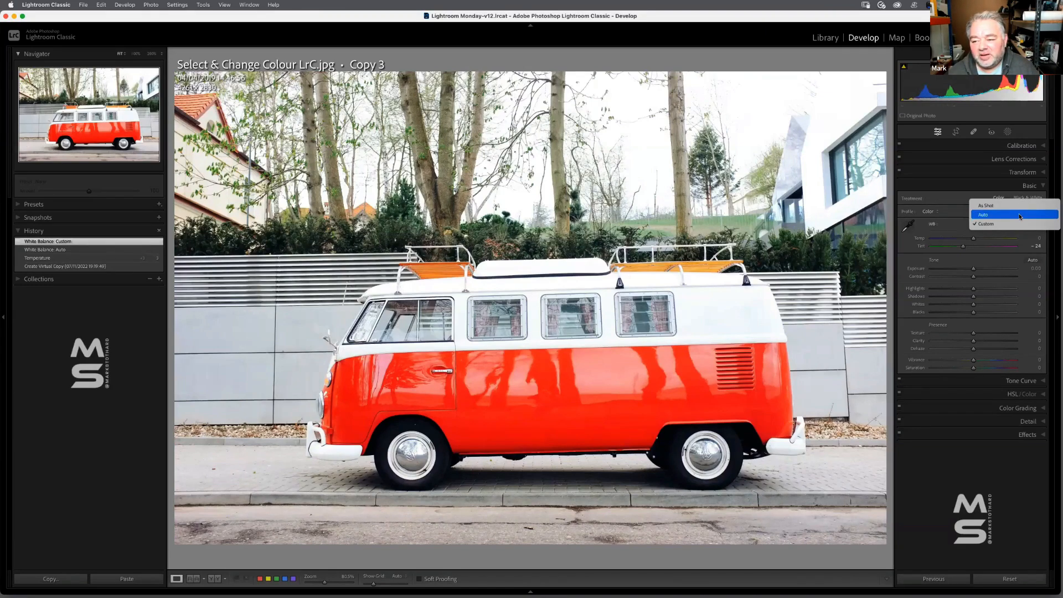
pyautogui.click(1021, 213)
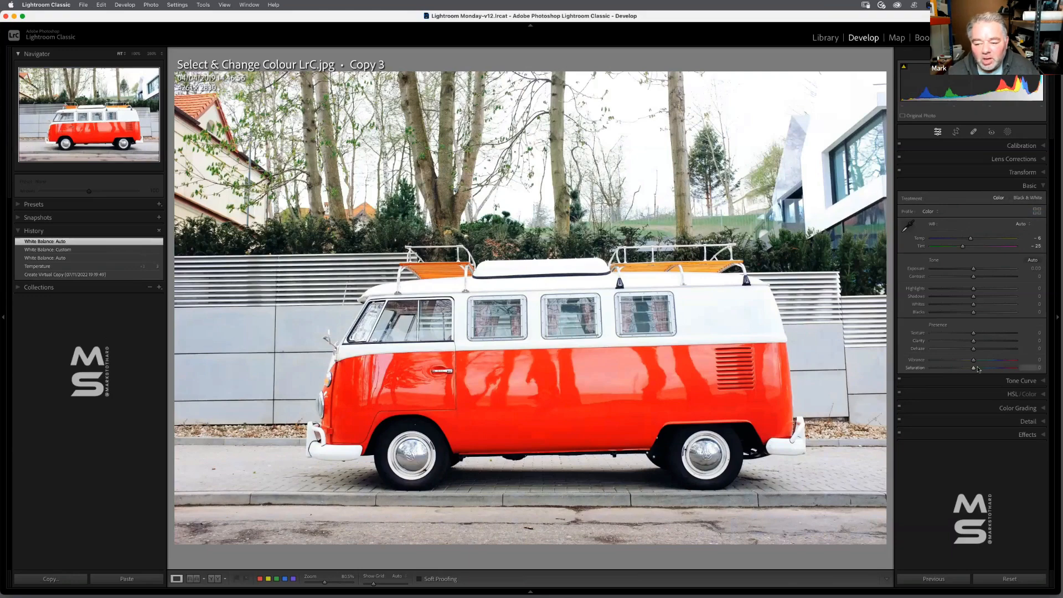
# Step: Try raising the photo's vibrance to +11 and +100, and reset it to zero
pyautogui.moveTo(975, 360); pyautogui.dragTo(978, 361)
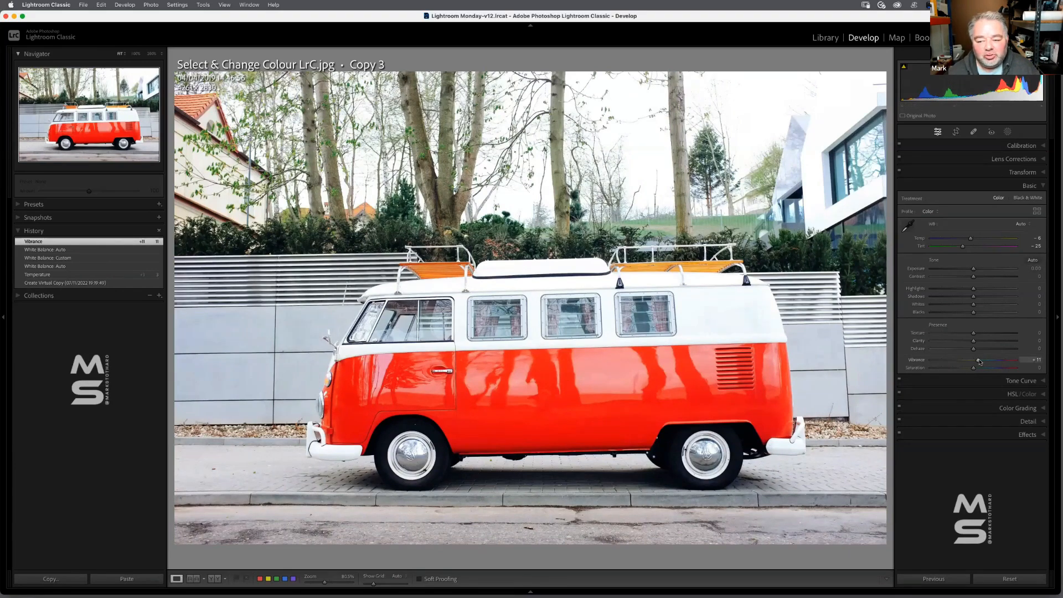
pyautogui.moveTo(993, 361); pyautogui.dragTo(1020, 350)
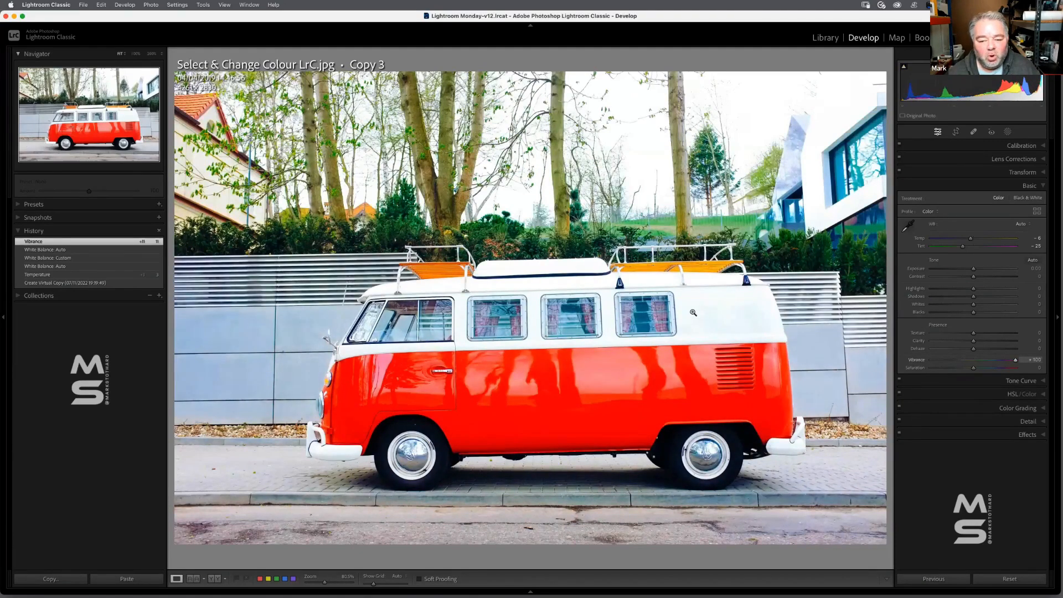
pyautogui.doubleClick(920, 360)
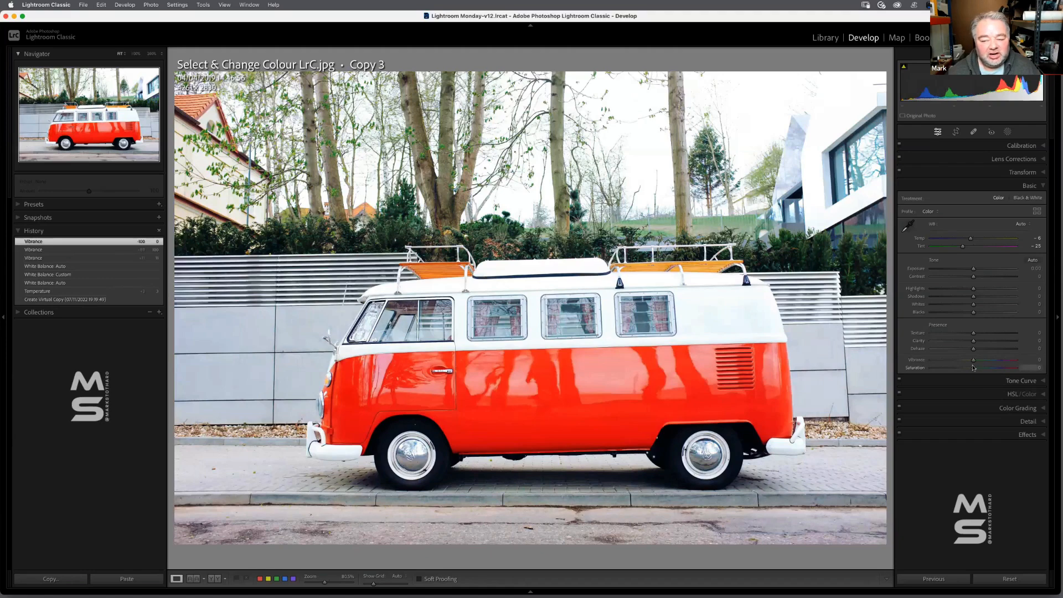
# Step: Try raising the photo's overall saturation to +1 and +100, and reset it to zero
pyautogui.moveTo(974, 367); pyautogui.dragTo(974, 367)
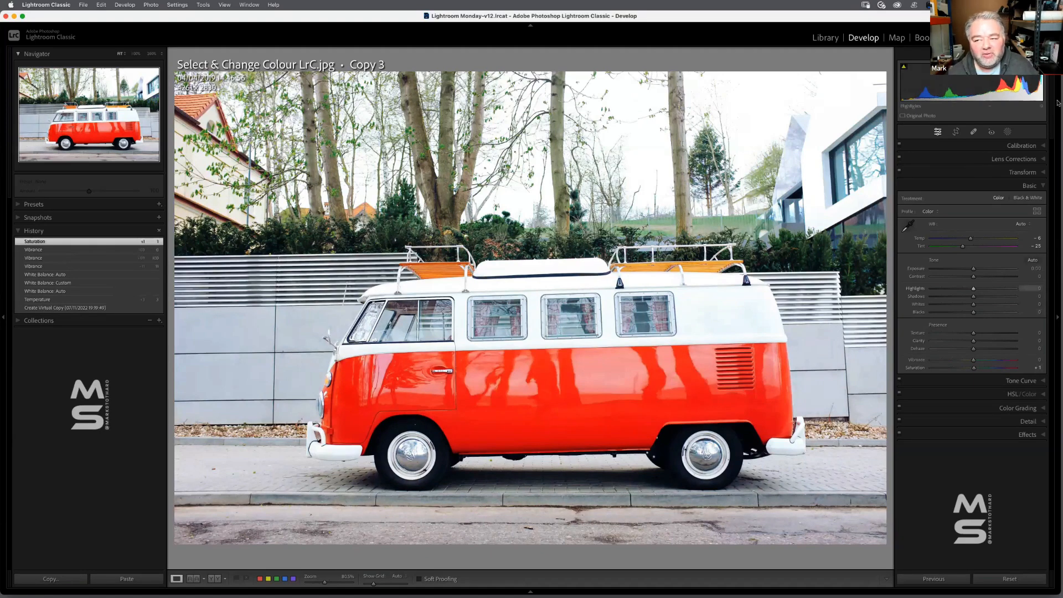
pyautogui.moveTo(974, 368); pyautogui.dragTo(1031, 364)
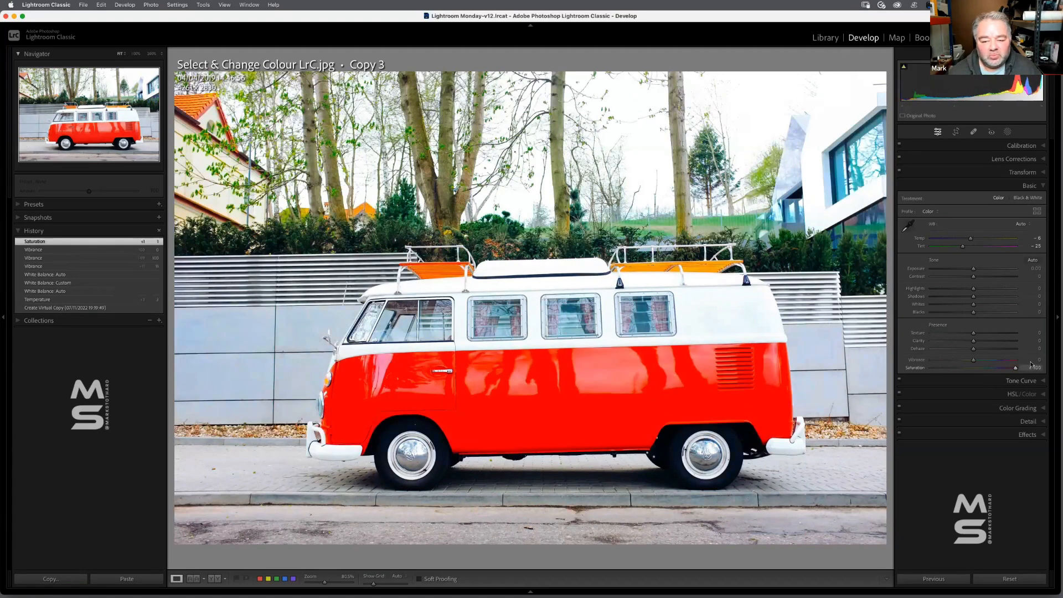
pyautogui.moveTo(906, 365); pyautogui.dragTo(1055, 361)
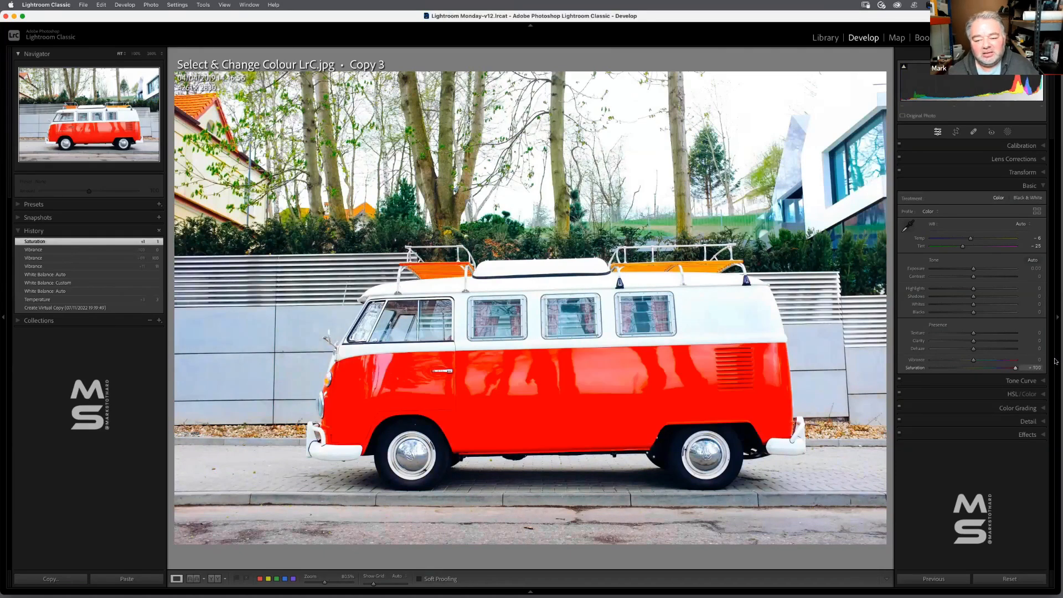
pyautogui.doubleClick(915, 368)
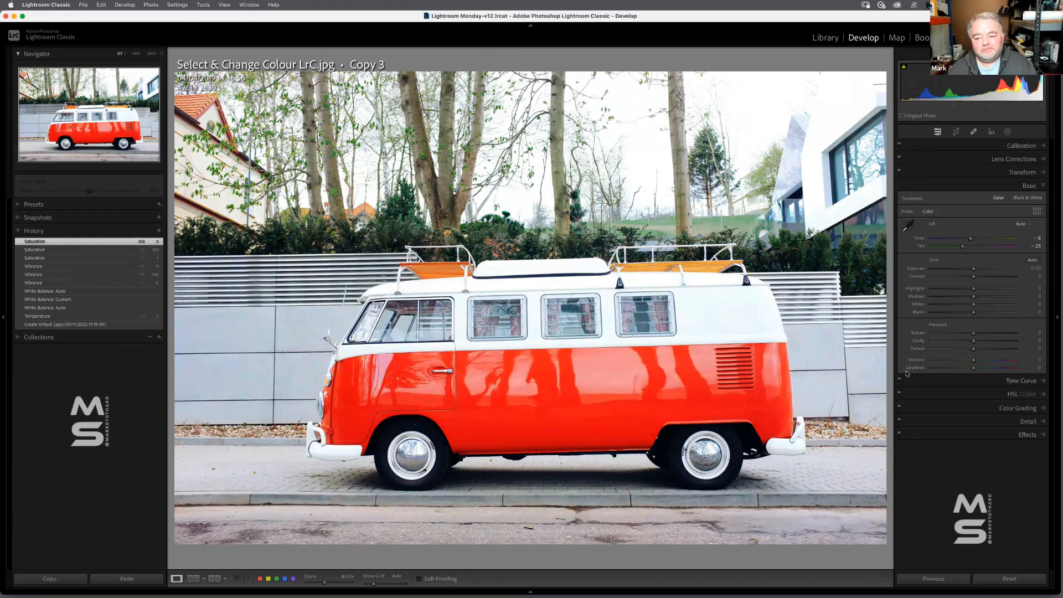
# Step: Close the Basic adjustments and open the HSL/Color adjustments
pyautogui.click(1044, 187)
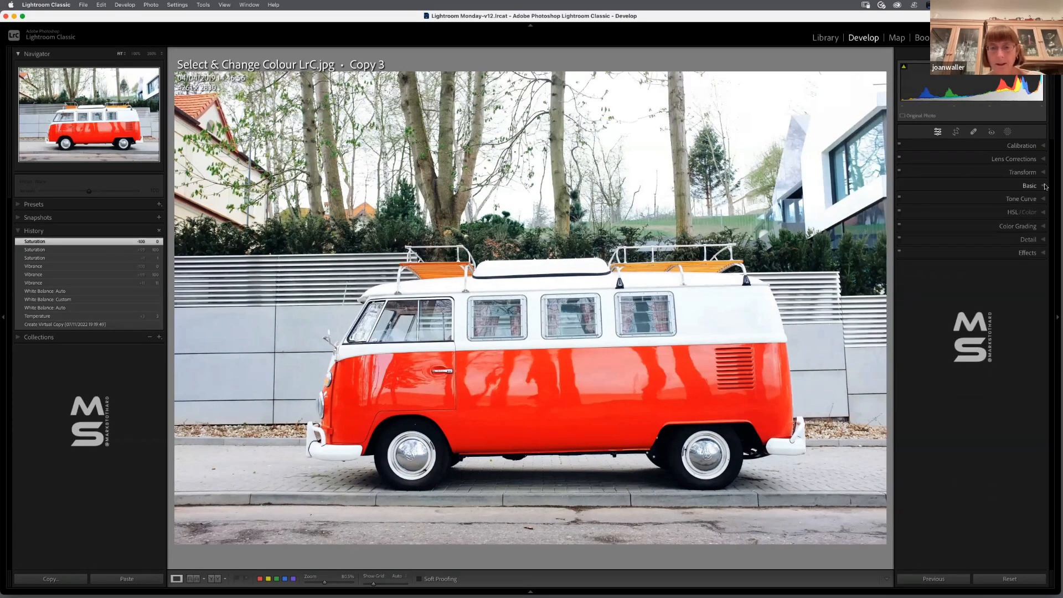
pyautogui.click(1044, 214)
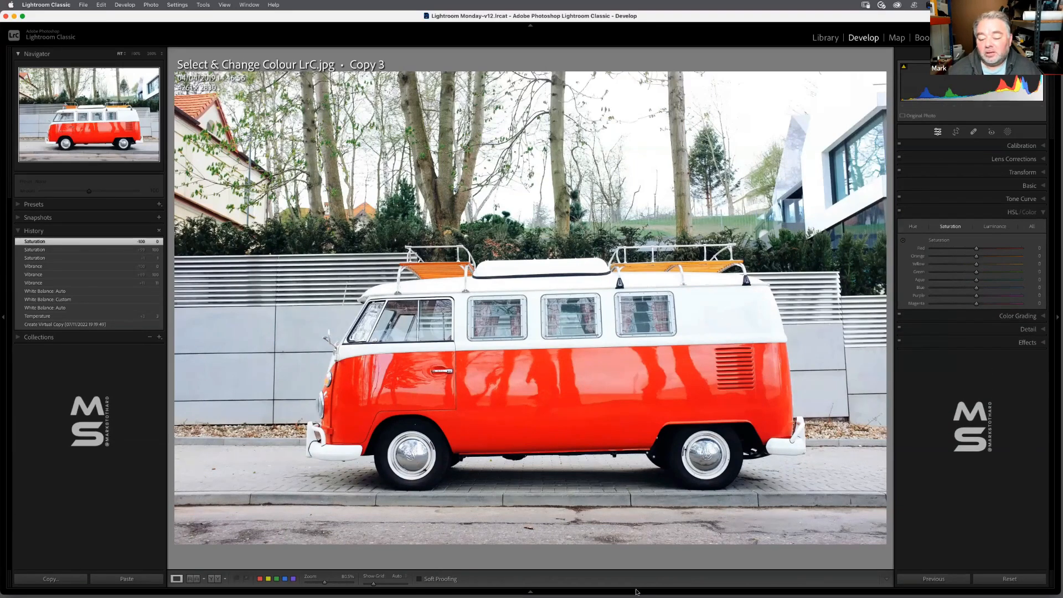
pyautogui.moveTo(636, 592)
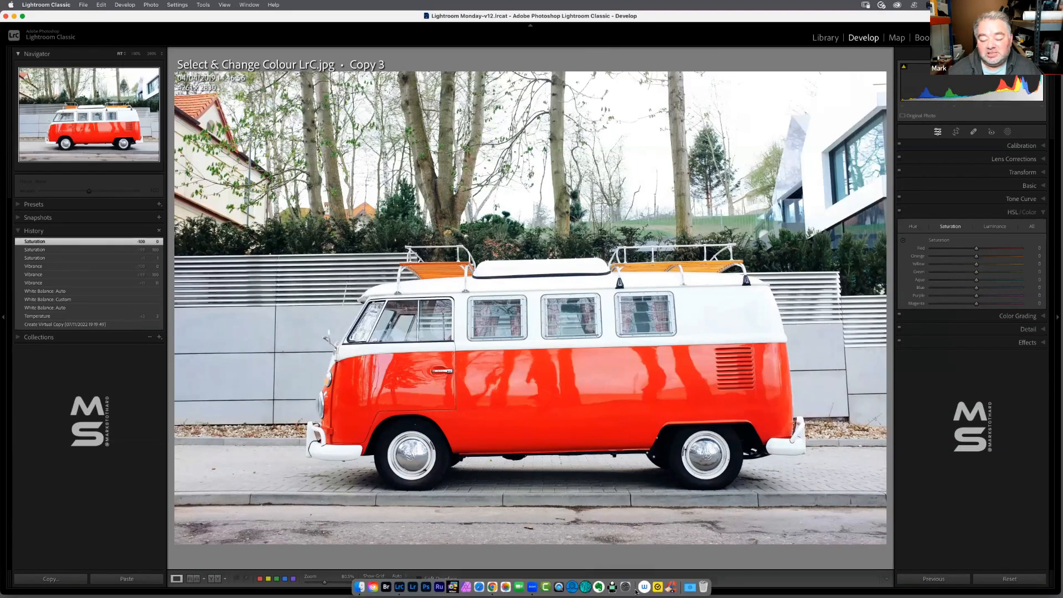
pyautogui.click(533, 587)
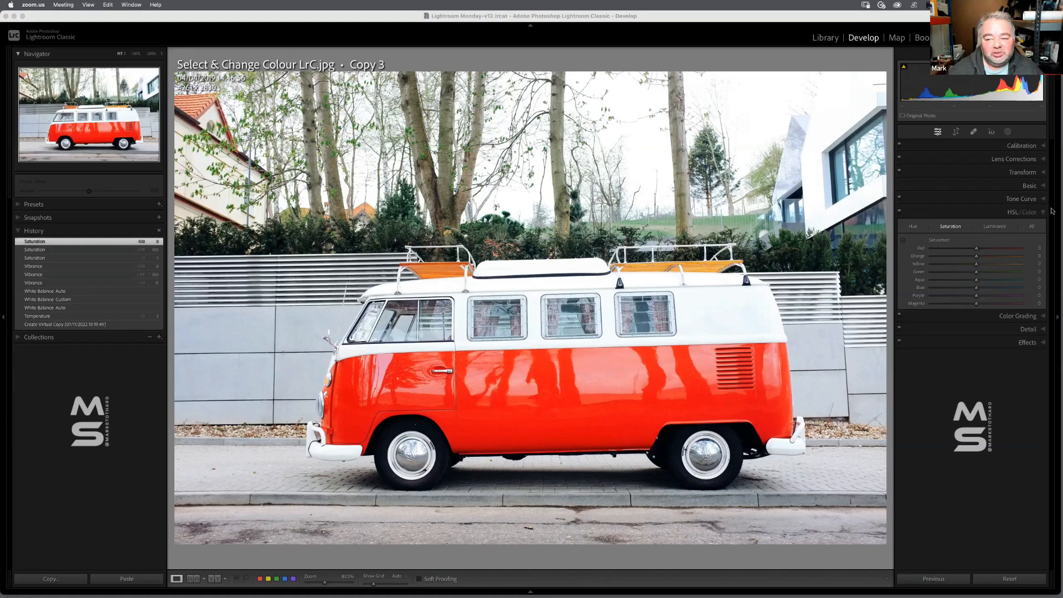
# Step: Compare the Color and HSL layouts of the colour adjustments, and show only the HSL hue sliders
pyautogui.click(1014, 212)
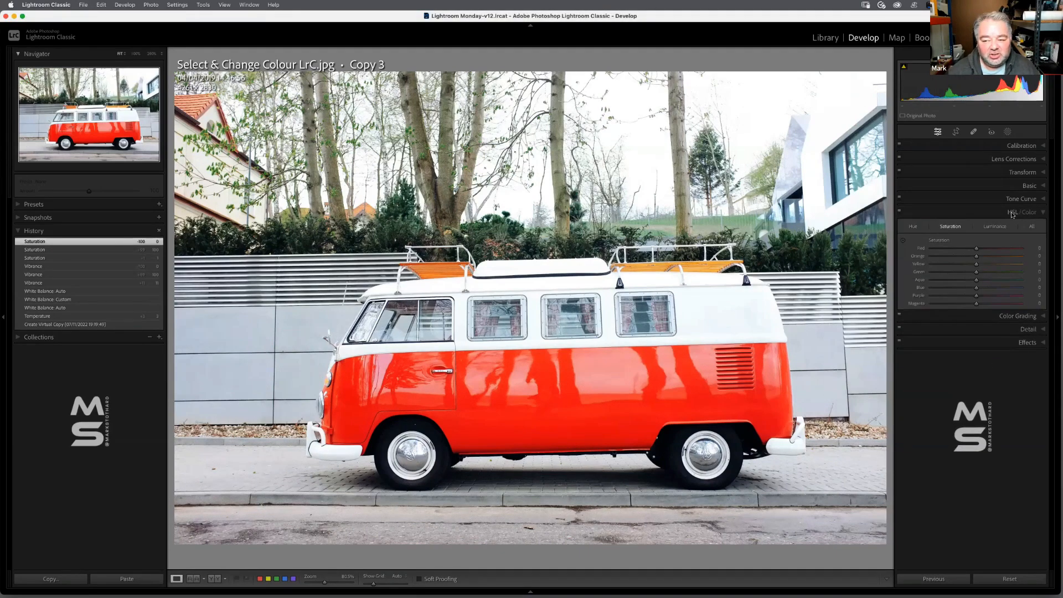
pyautogui.click(1030, 212)
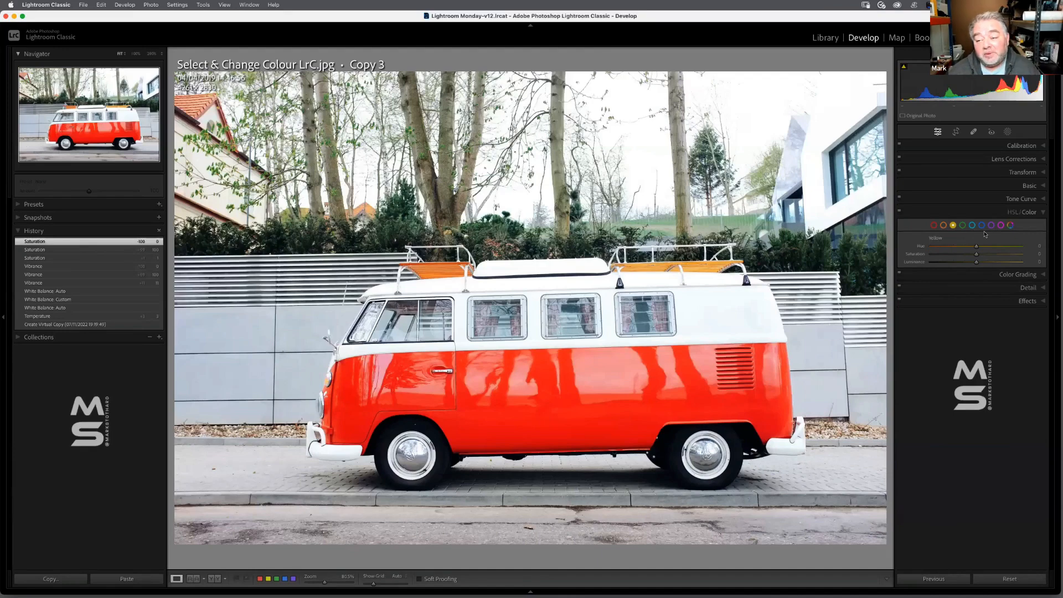
pyautogui.click(1012, 212)
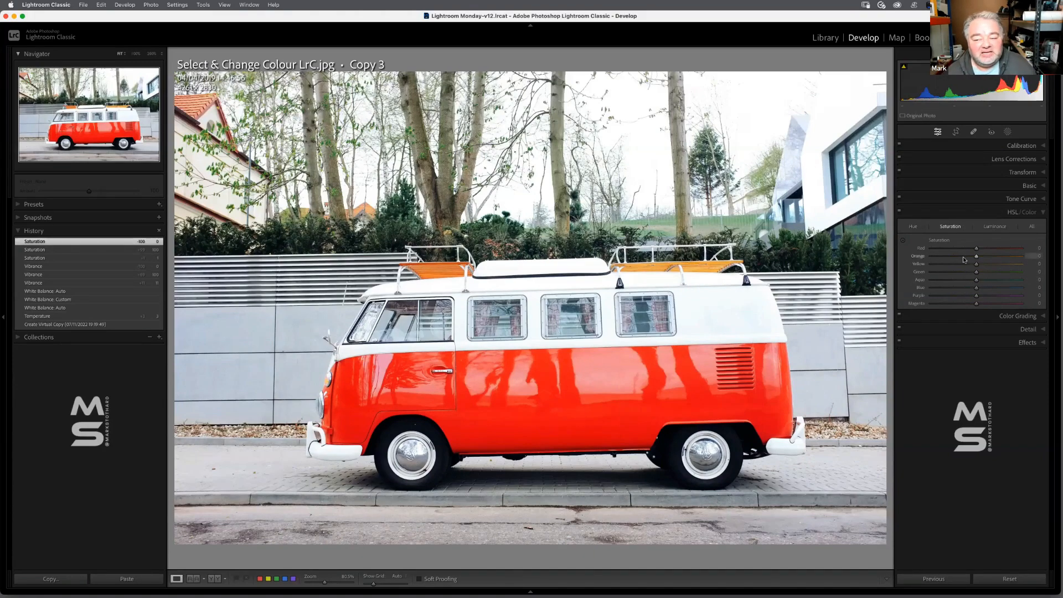
pyautogui.click(1031, 213)
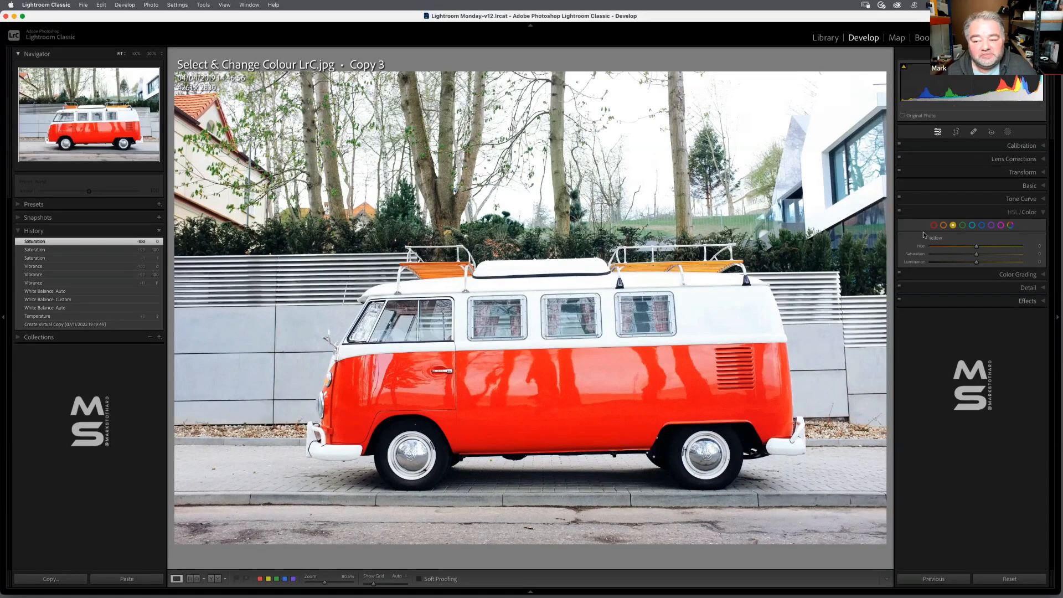
pyautogui.click(1010, 213)
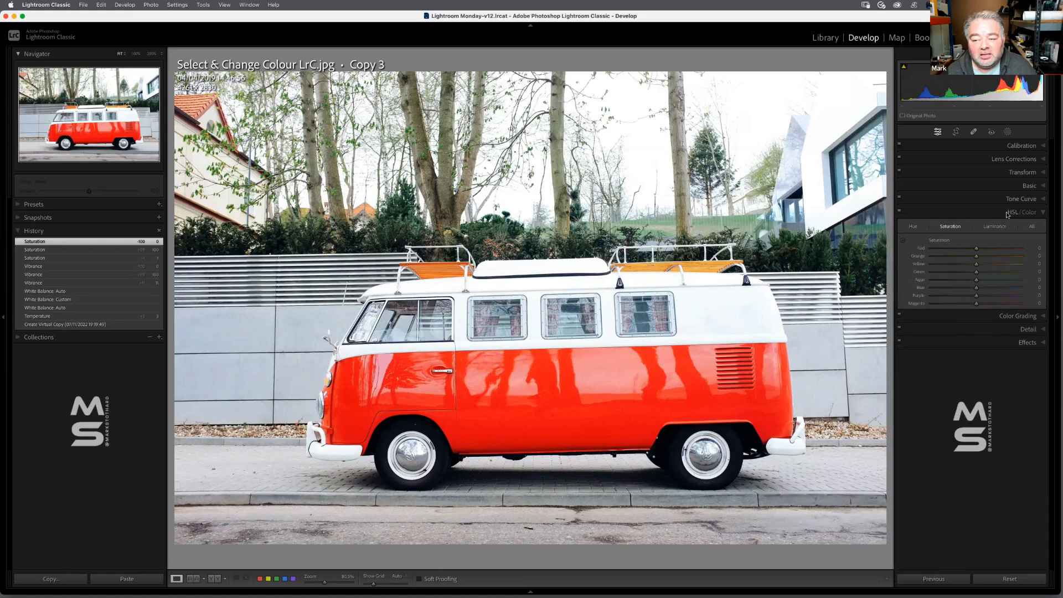
pyautogui.click(913, 227)
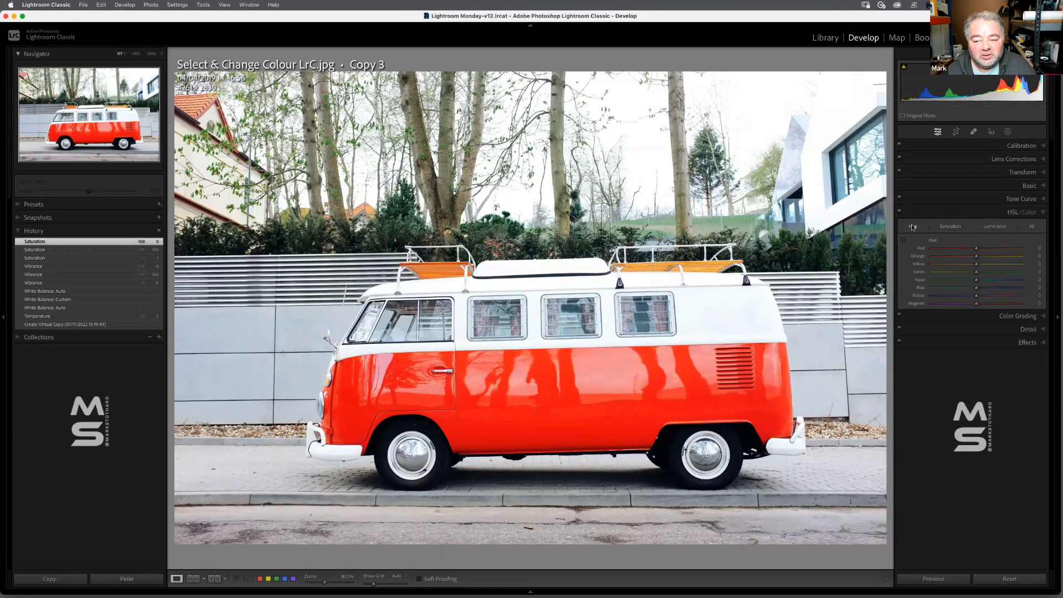
pyautogui.click(913, 227)
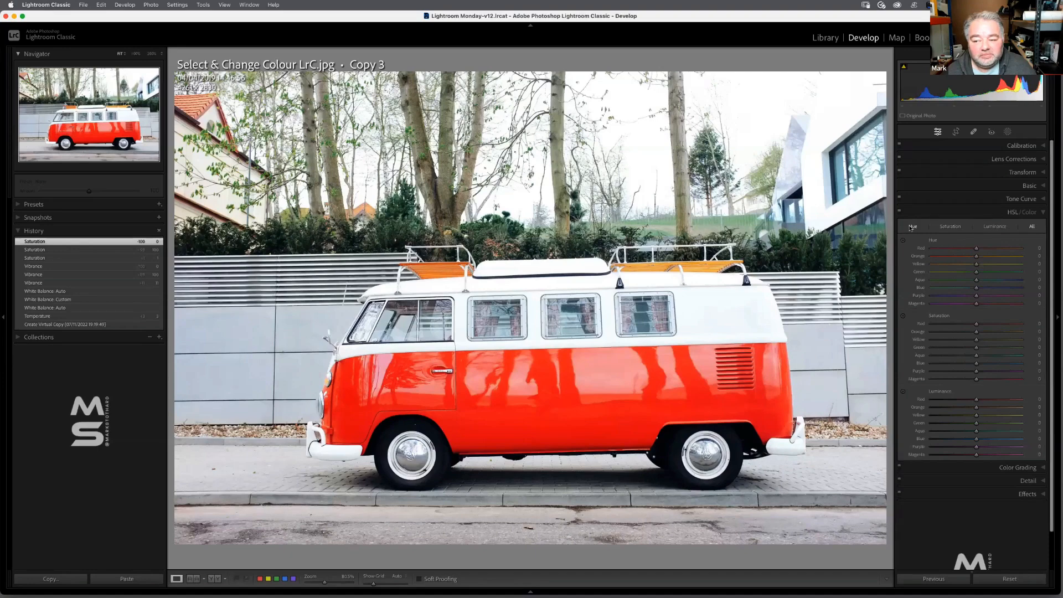
pyautogui.click(912, 227)
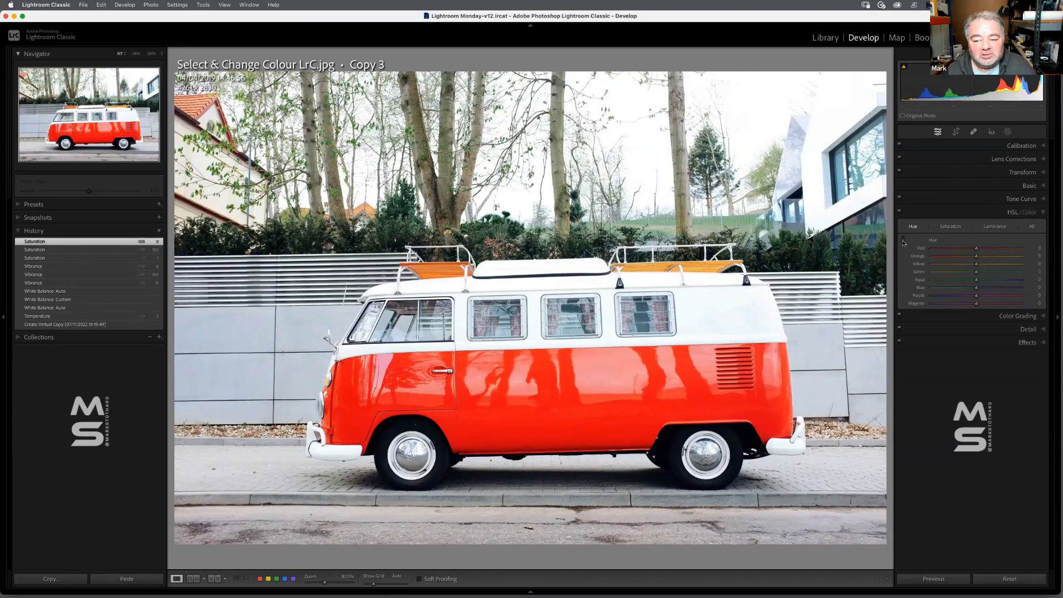
# Step: Try shifting the red van body's hue with the targeted adjustment tool, ending at red +40, and reset the red and orange hues
pyautogui.click(905, 241)
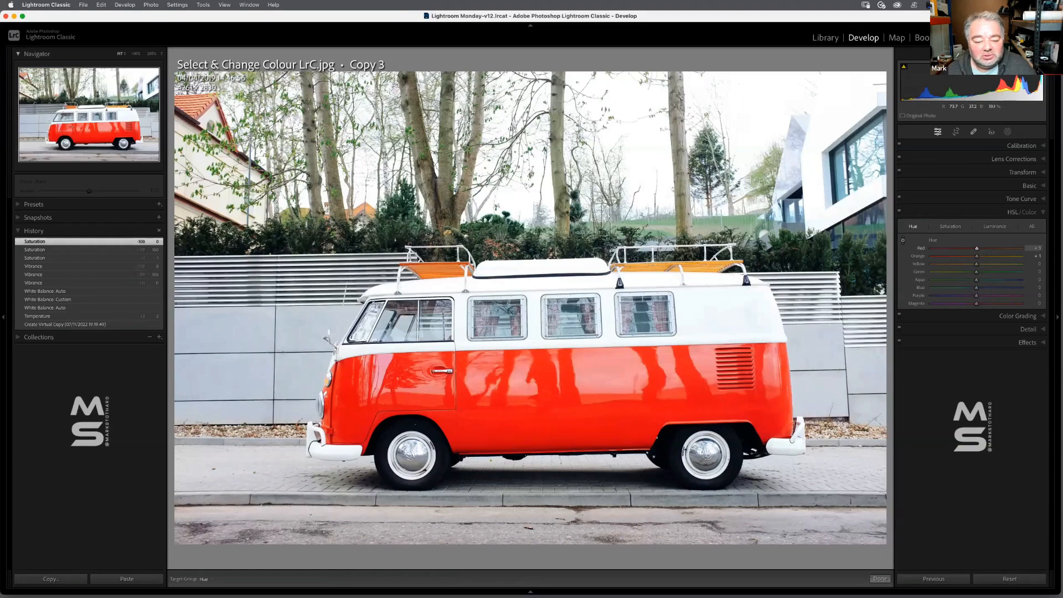
pyautogui.moveTo(554, 396); pyautogui.dragTo(596, 308)
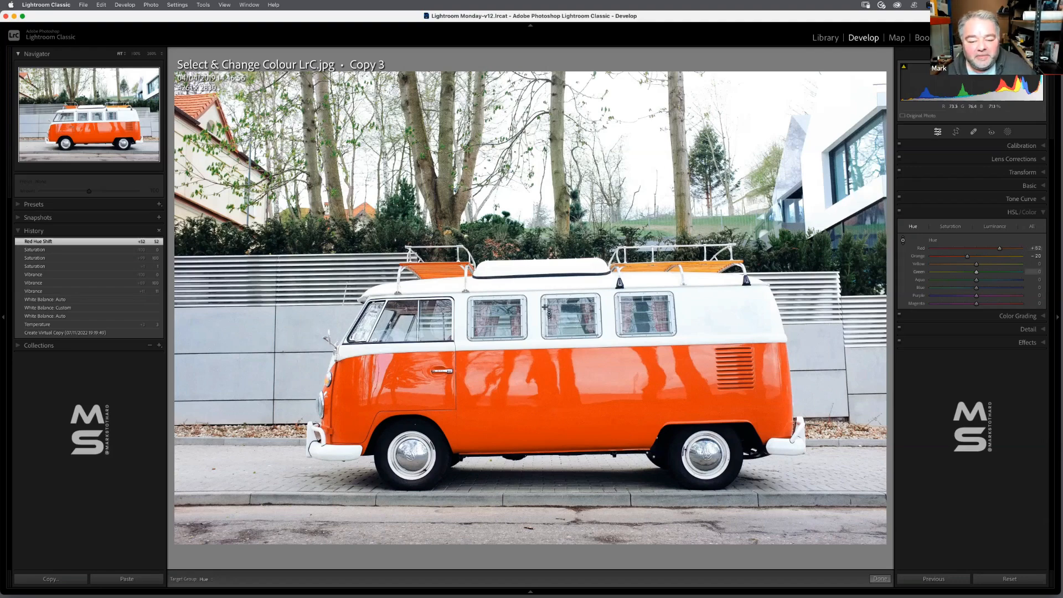
pyautogui.moveTo(635, 388)
pyautogui.mouseDown()
pyautogui.moveTo(635, 442)
pyautogui.moveTo(635, 371)
pyautogui.moveTo(635, 443)
pyautogui.moveTo(634, 368)
pyautogui.moveTo(635, 476)
pyautogui.moveTo(635, 365)
pyautogui.moveTo(635, 477)
pyautogui.moveTo(634, 378)
pyautogui.moveTo(635, 475)
pyautogui.moveTo(635, 394)
pyautogui.mouseUp()
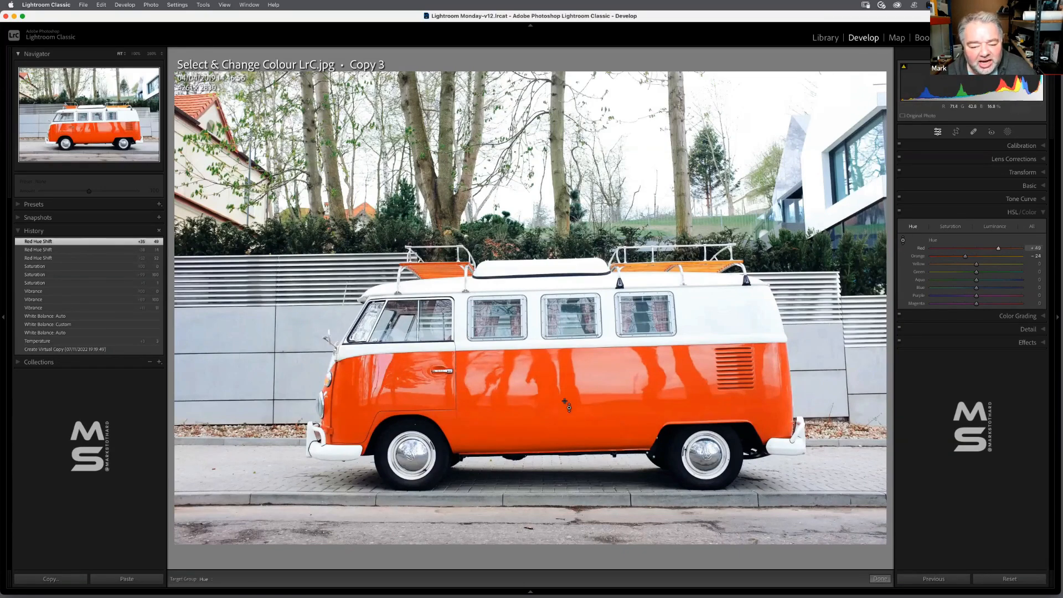
pyautogui.moveTo(635, 405)
pyautogui.mouseDown()
pyautogui.moveTo(635, 431)
pyautogui.moveTo(635, 409)
pyautogui.mouseUp()
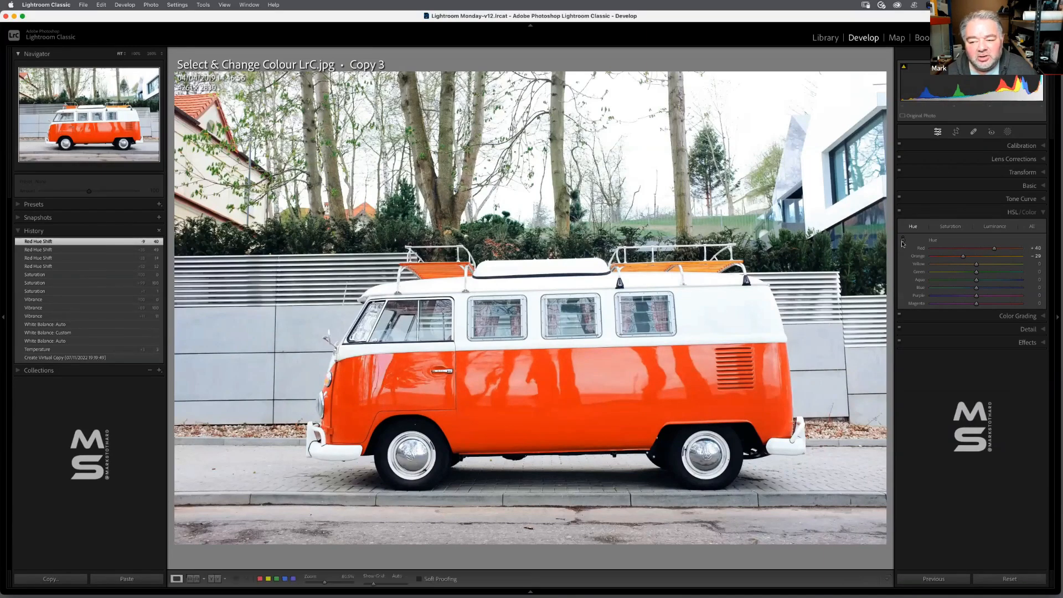
pyautogui.doubleClick(923, 248)
pyautogui.doubleClick(922, 257)
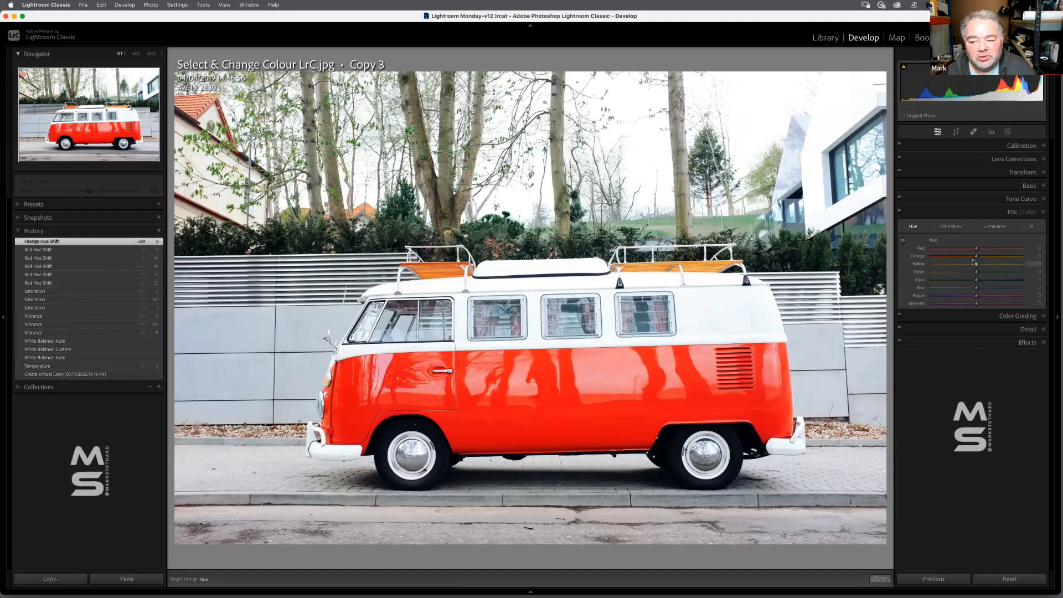
# Step: Try the red hue at -100 and +100, and reset it to zero
pyautogui.moveTo(937, 253); pyautogui.dragTo(911, 254)
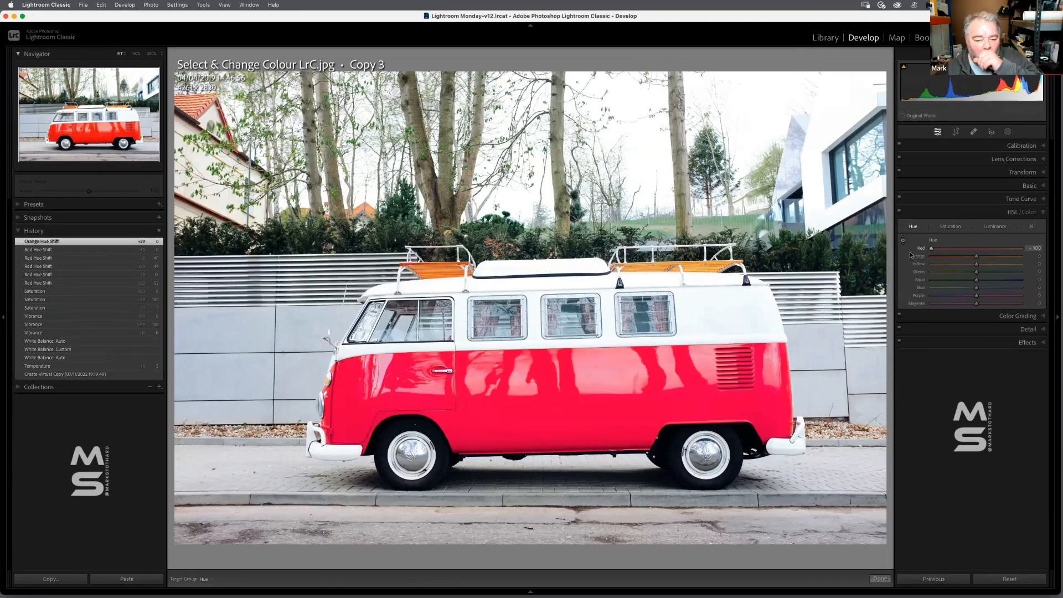
pyautogui.moveTo(1051, 241); pyautogui.dragTo(1055, 242)
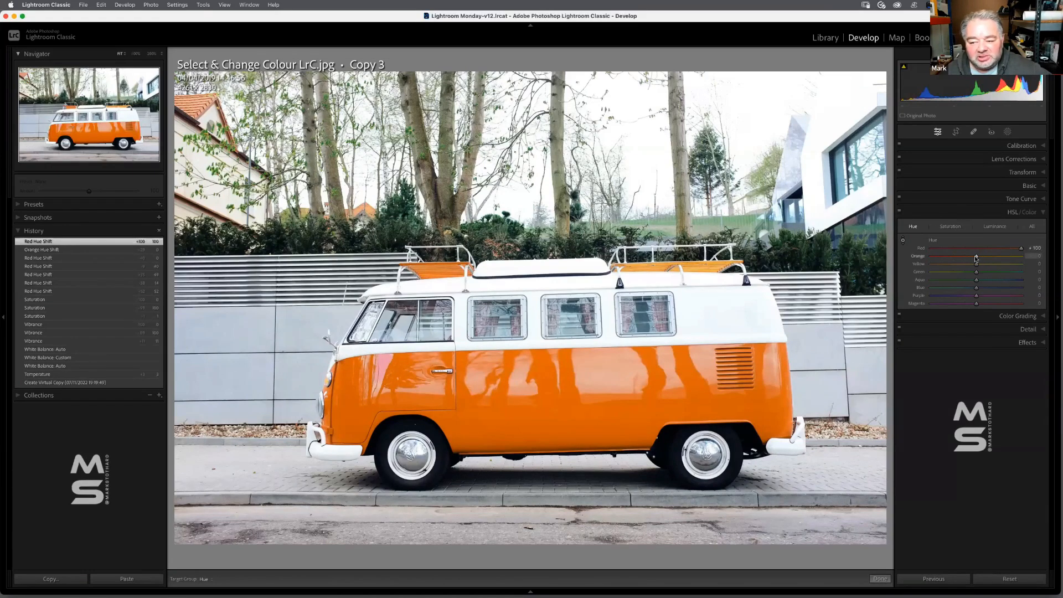
pyautogui.doubleClick(923, 249)
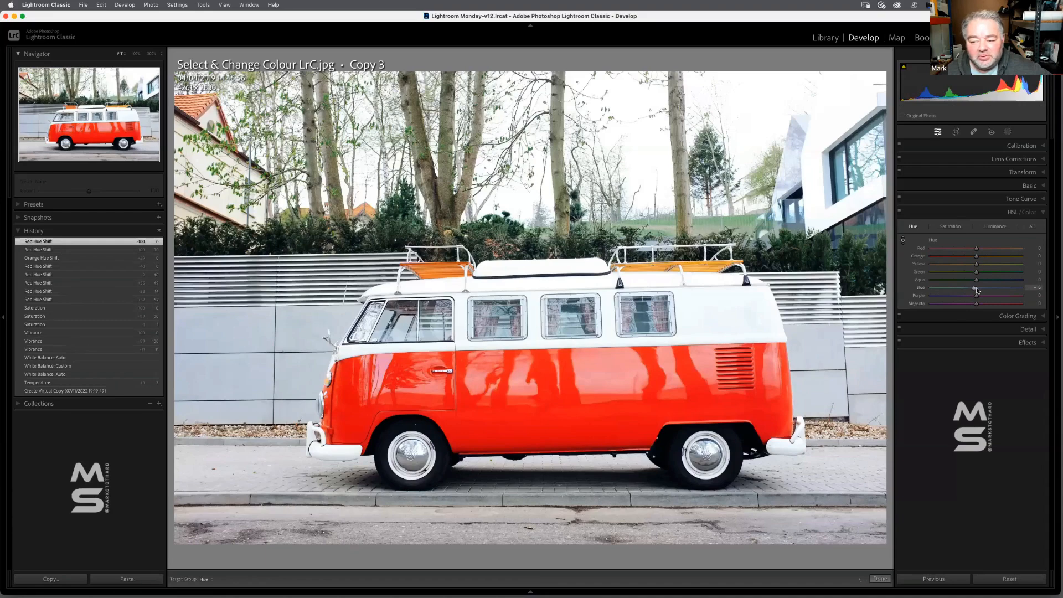
# Step: Try the blue hue at +100 and -100, and reset it to zero
pyautogui.moveTo(946, 293); pyautogui.dragTo(1057, 284)
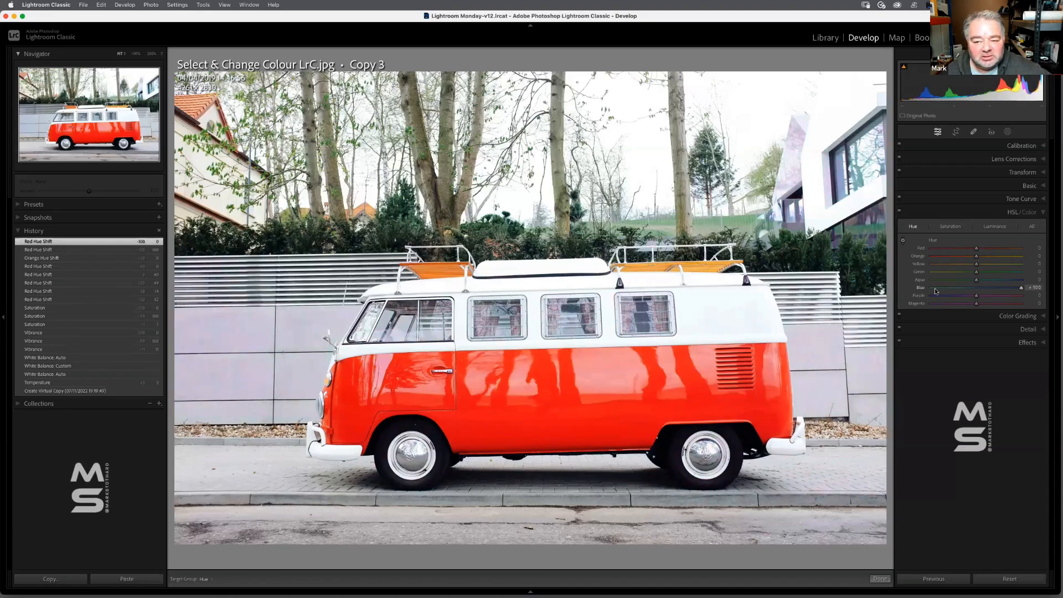
pyautogui.moveTo(936, 291); pyautogui.dragTo(894, 294)
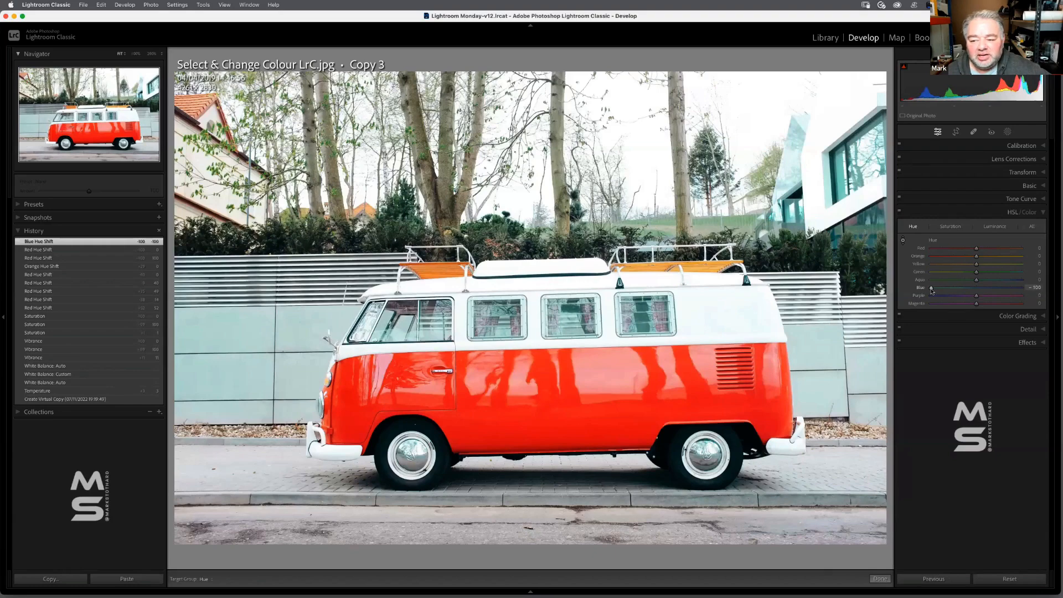
pyautogui.moveTo(1007, 291); pyautogui.dragTo(1034, 286)
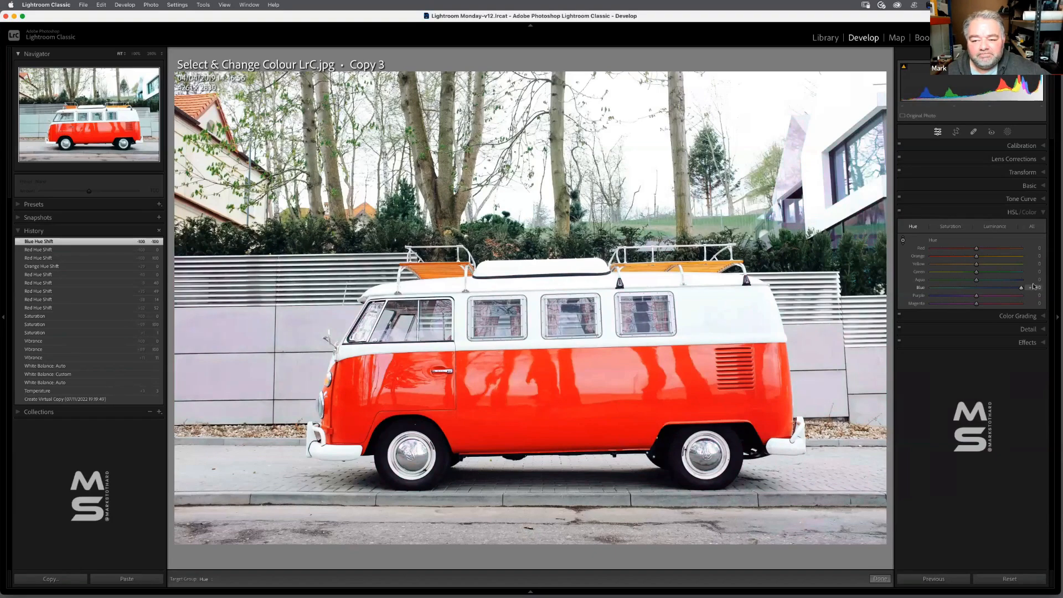
pyautogui.doubleClick(918, 288)
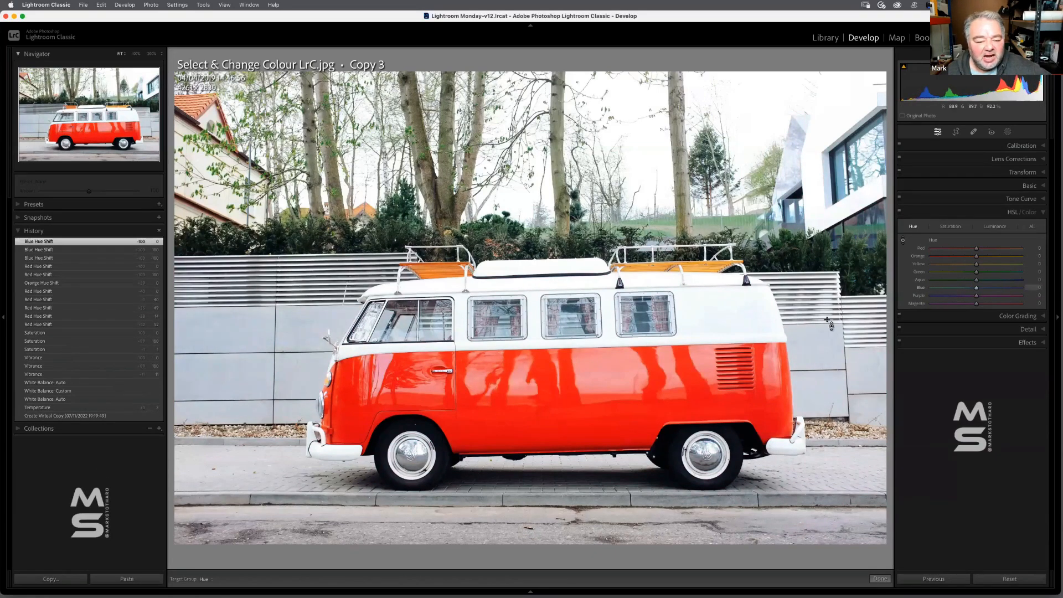
# Step: Try targeted hue shifts on the grey wall and the modern building behind the van, and reset the blue and purple hues
pyautogui.click(904, 242)
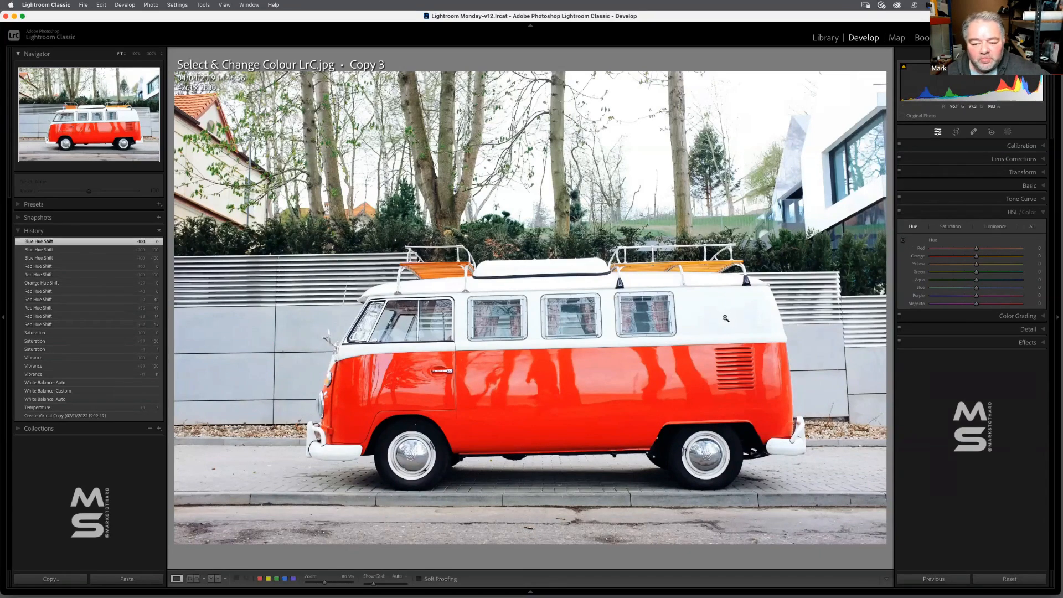
pyautogui.click(903, 242)
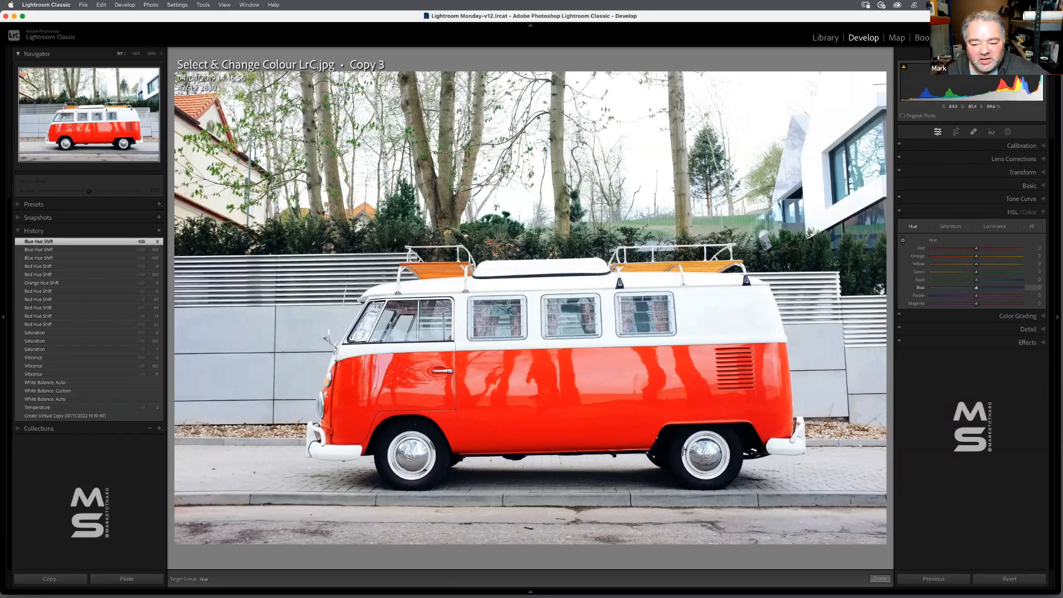
pyautogui.moveTo(819, 383); pyautogui.dragTo(819, 368)
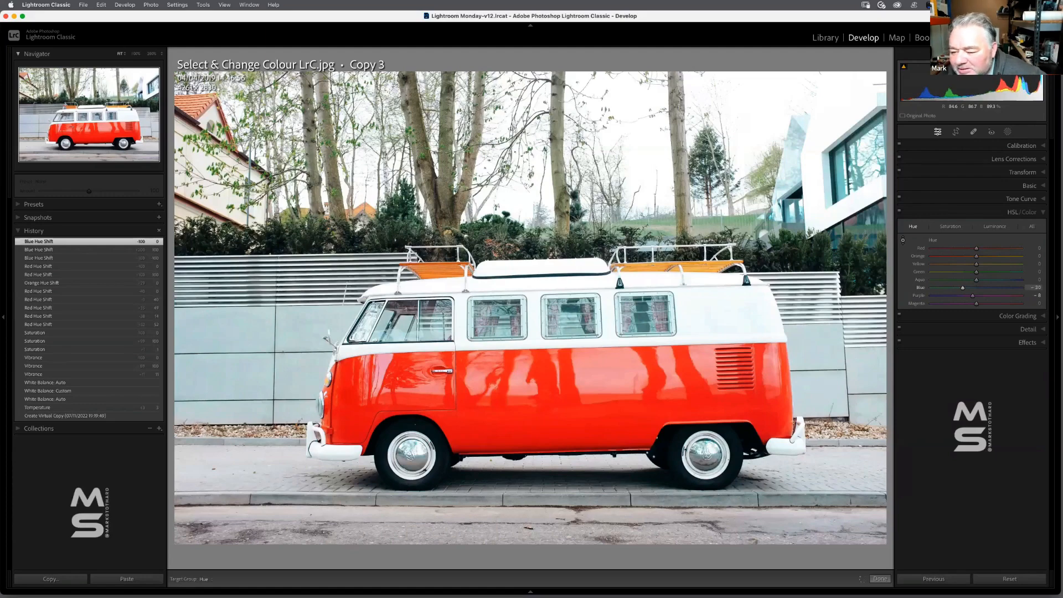
pyautogui.moveTo(841, 191); pyautogui.dragTo(840, 173)
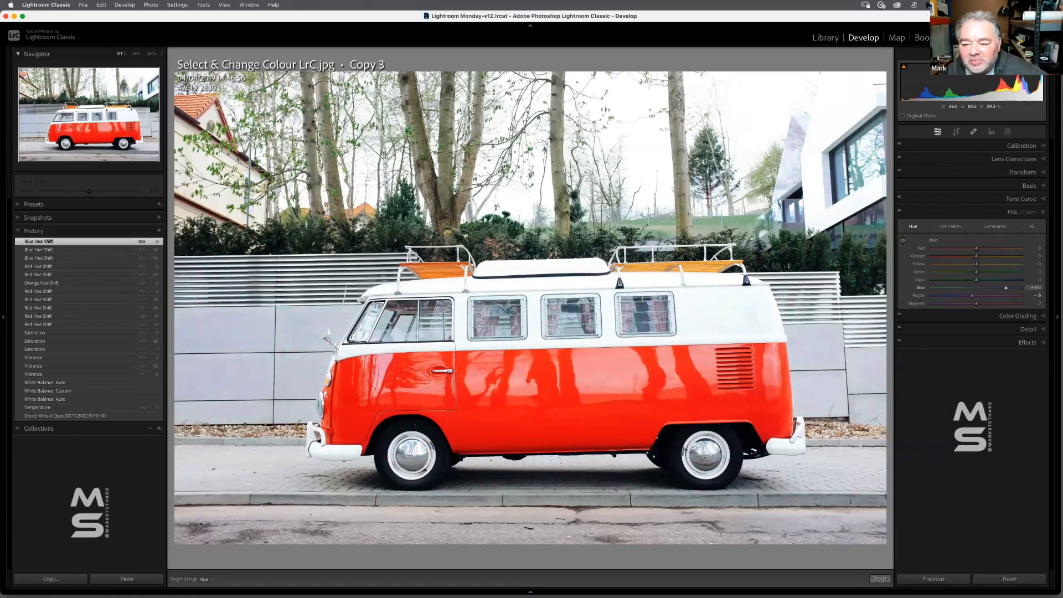
pyautogui.doubleClick(921, 287)
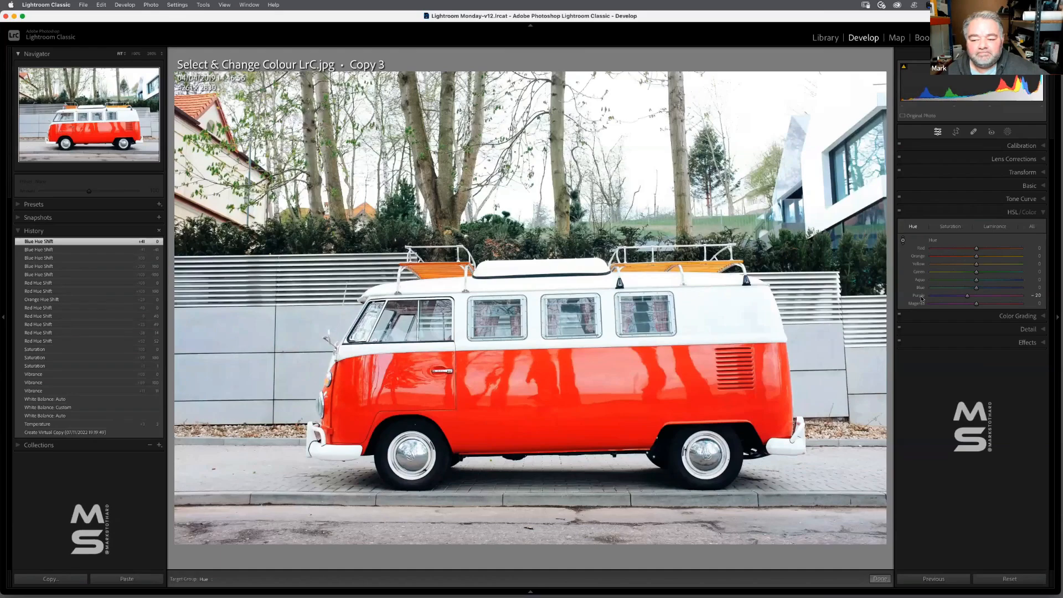
pyautogui.doubleClick(921, 296)
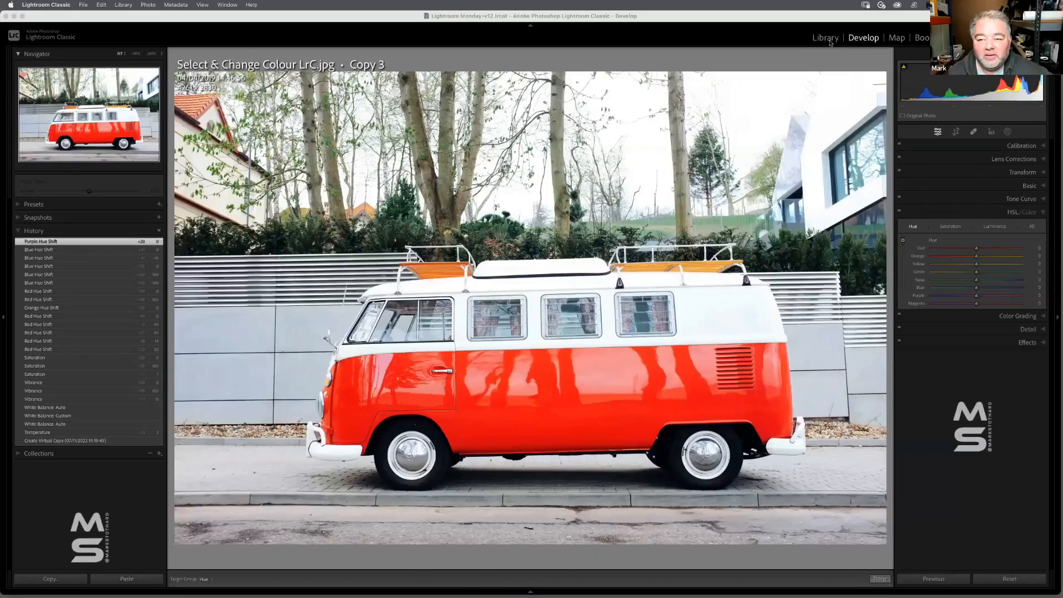
# Step: Return to the Library module
pyautogui.click(830, 38)
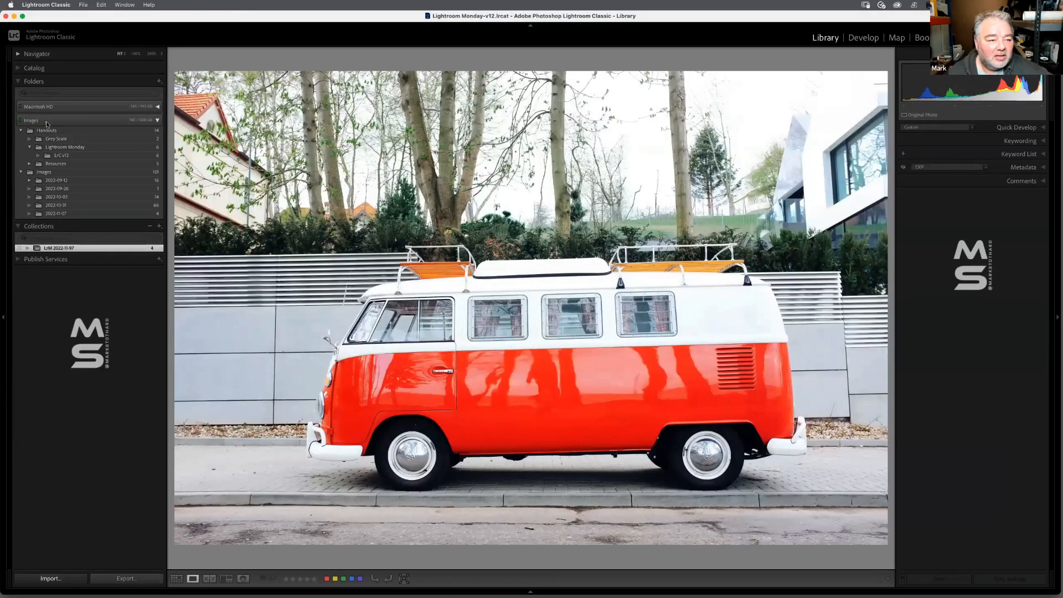
# Step: Browse the import source to the 2022-11-07 folder inside Lightroom Monday's Images folder, and leave without importing
pyautogui.press('super+shift+i')
pyautogui.click(71, 48)
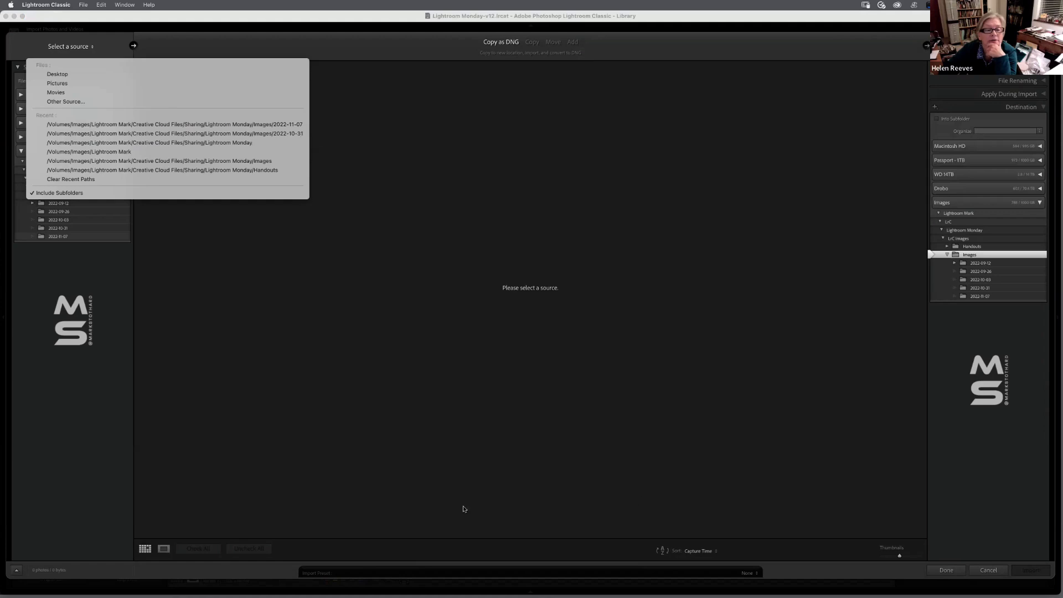
pyautogui.click(236, 142)
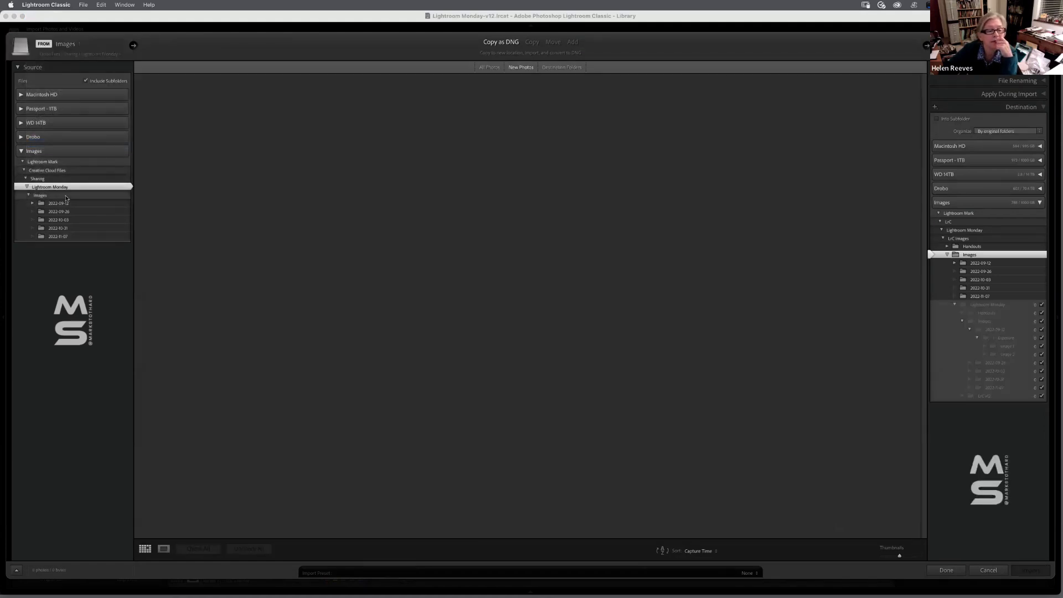
pyautogui.click(70, 195)
pyautogui.click(81, 237)
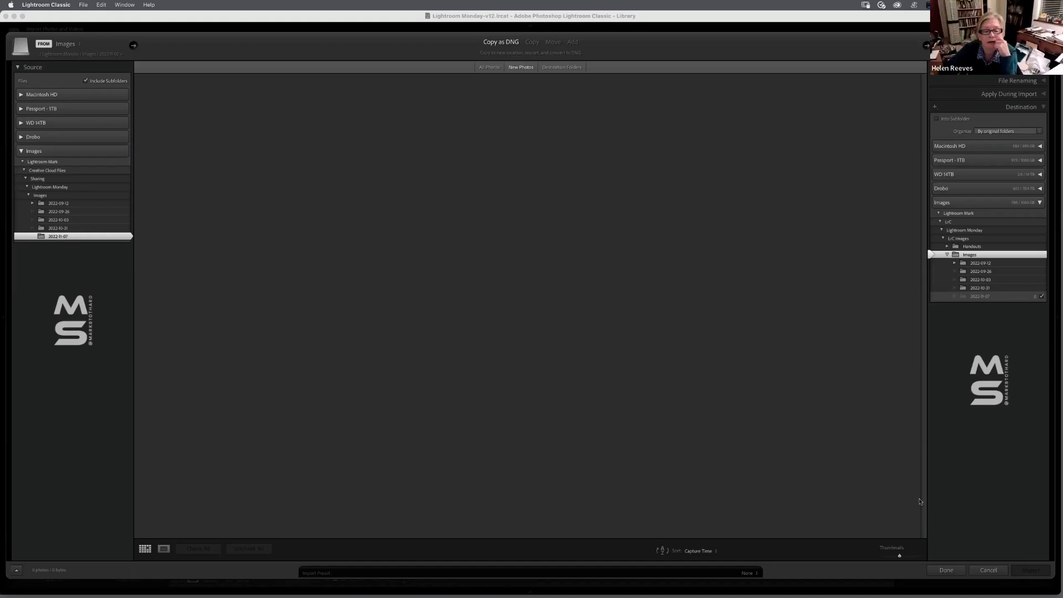
pyautogui.click(988, 571)
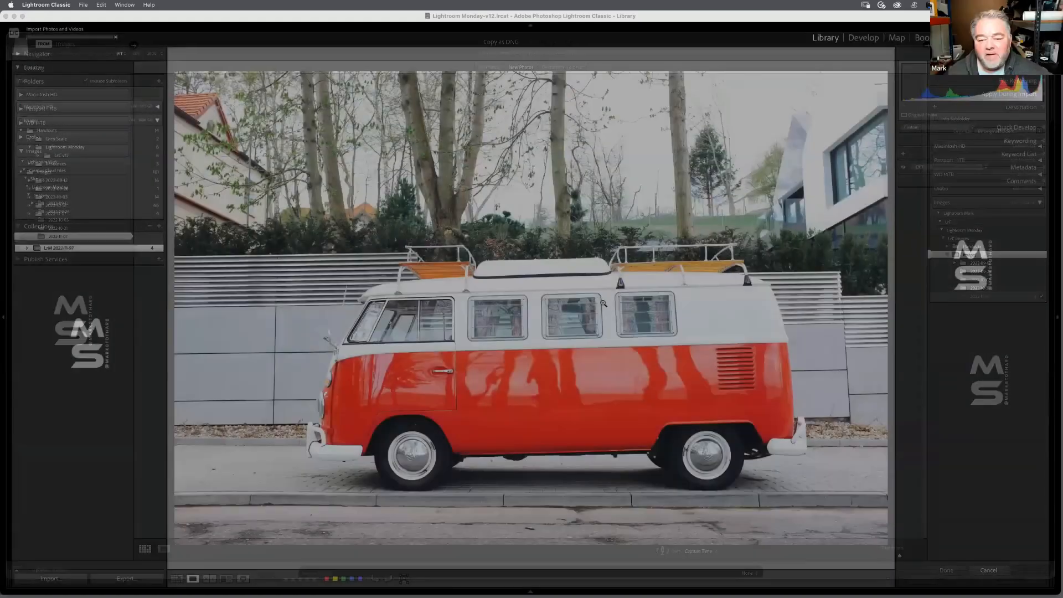
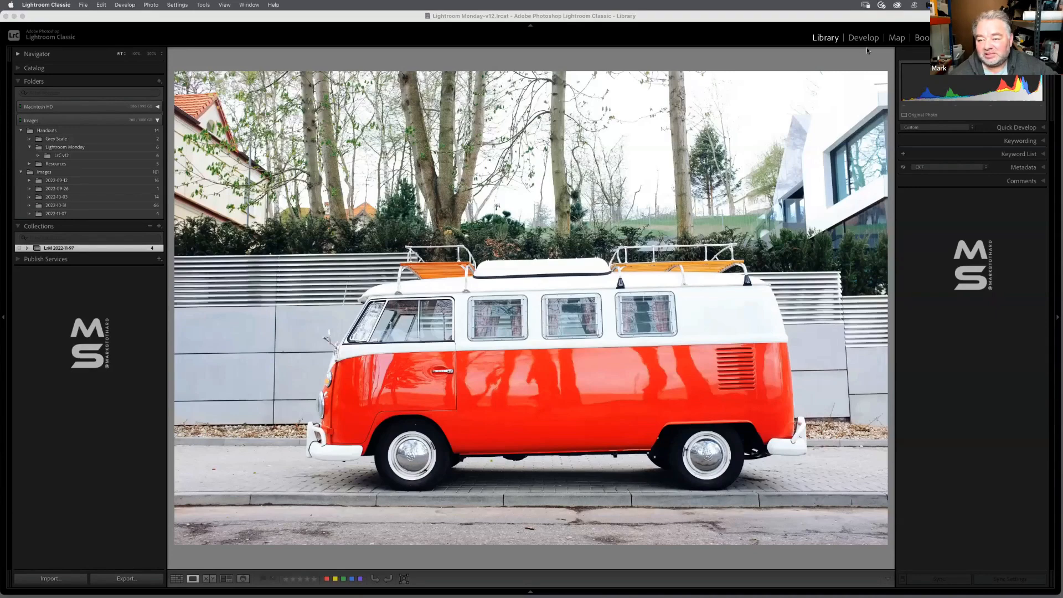
# Step: Start a new brush mask on the van photo in the Develop module, with the brush size set to 9.2
pyautogui.press('d')
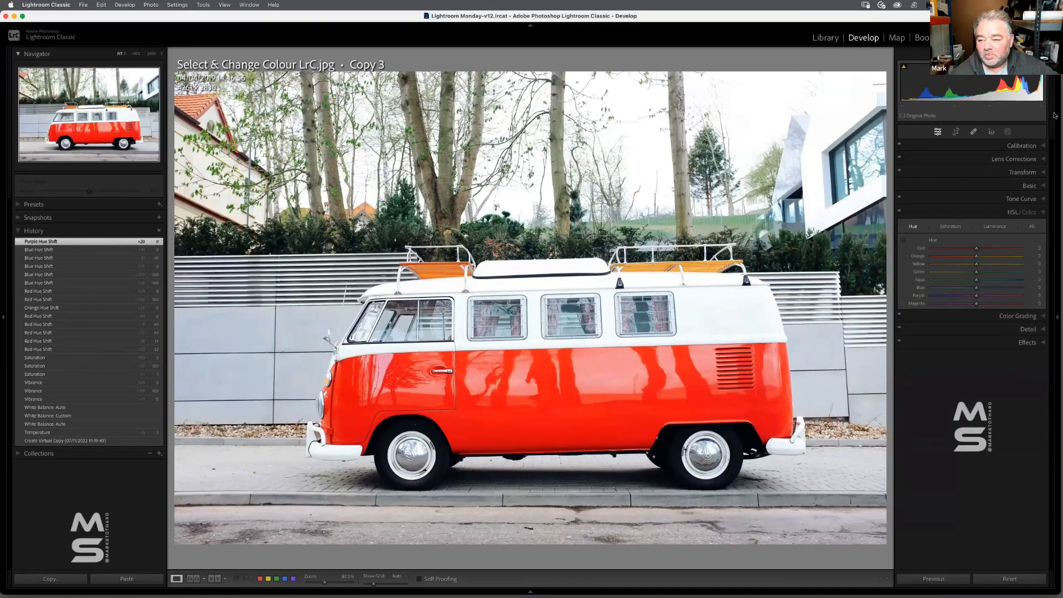
pyautogui.click(1032, 213)
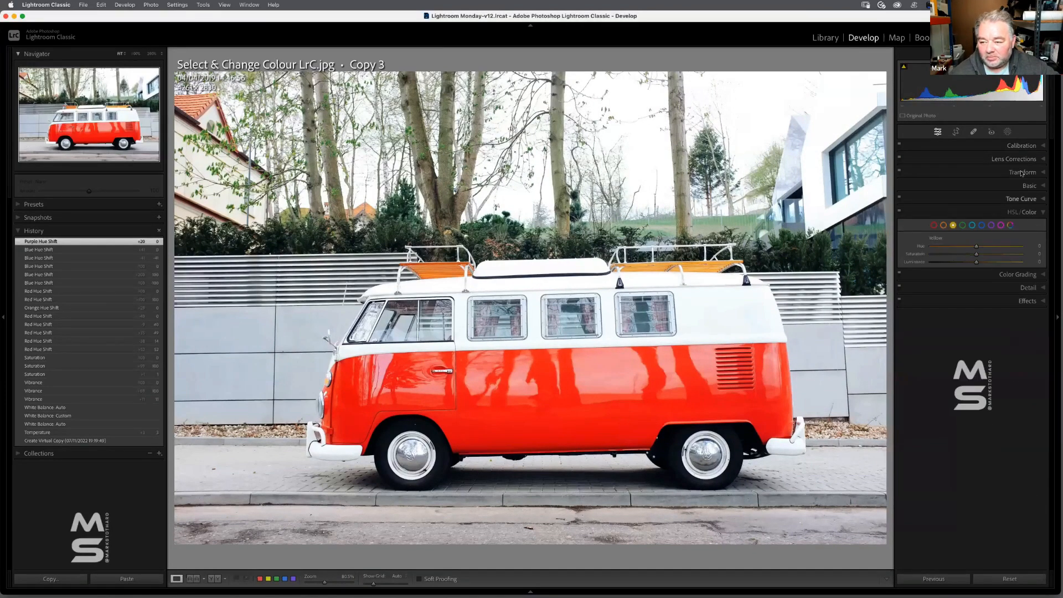
pyautogui.click(1008, 132)
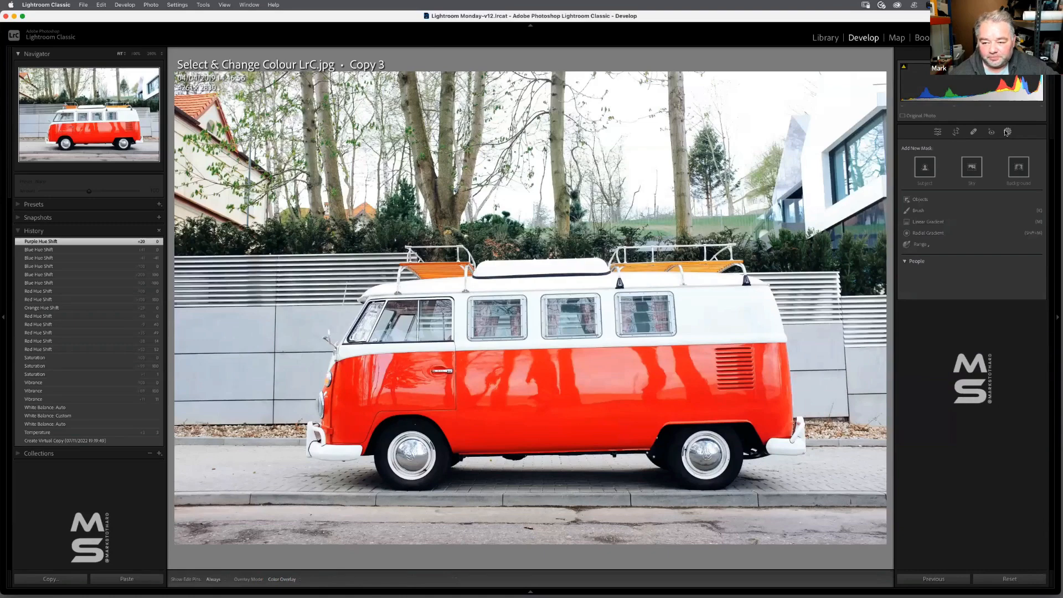
pyautogui.click(919, 211)
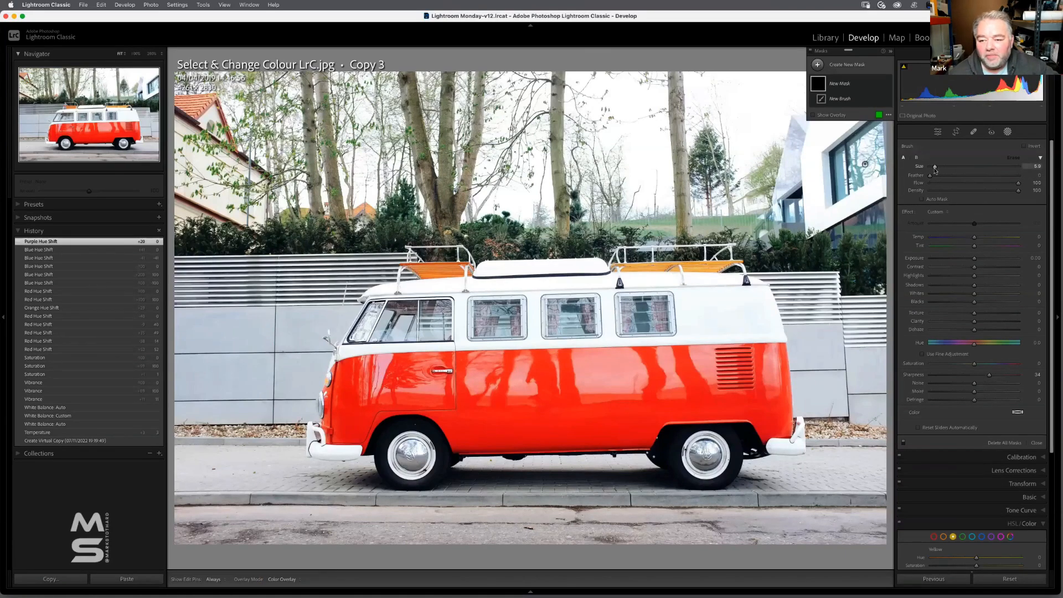
pyautogui.moveTo(935, 170); pyautogui.dragTo(938, 171)
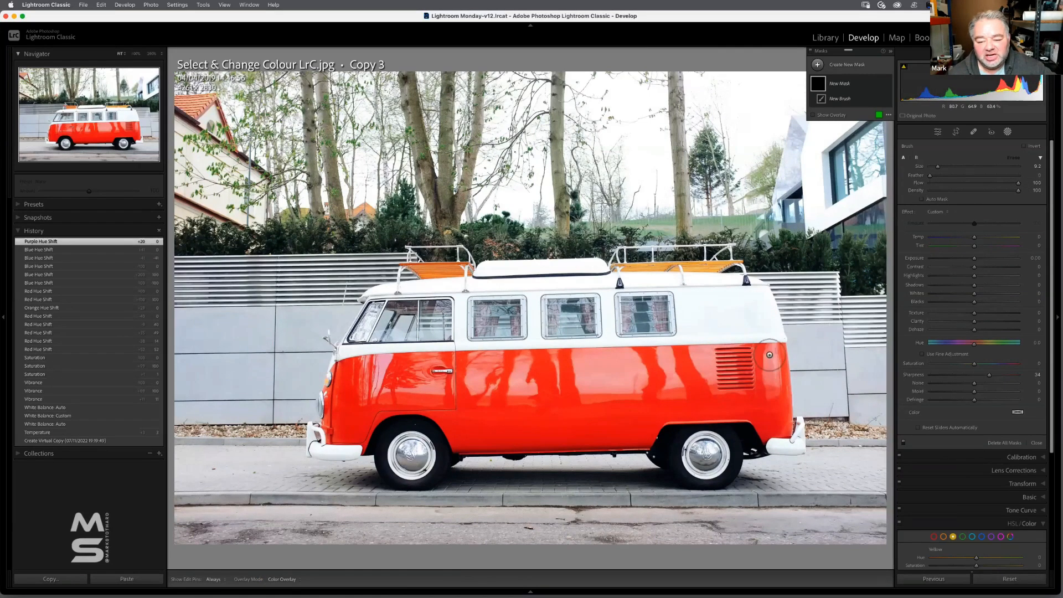
# Step: Paint the brush mask over the van's entire red lower body, with the green mask overlay shown
pyautogui.press('h')
pyautogui.moveTo(770, 355); pyautogui.dragTo(718, 355)
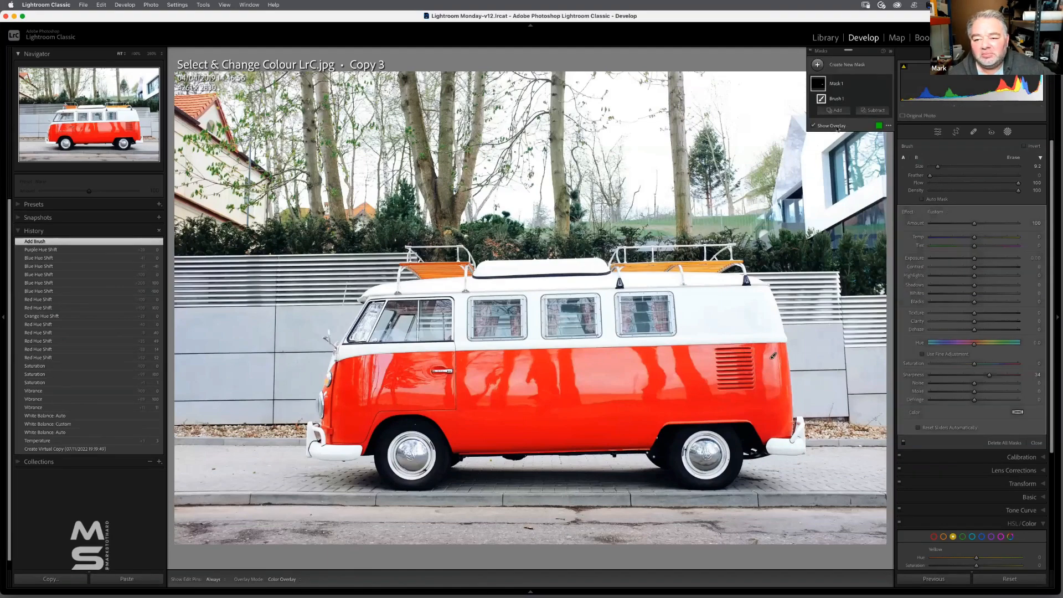
pyautogui.click(829, 129)
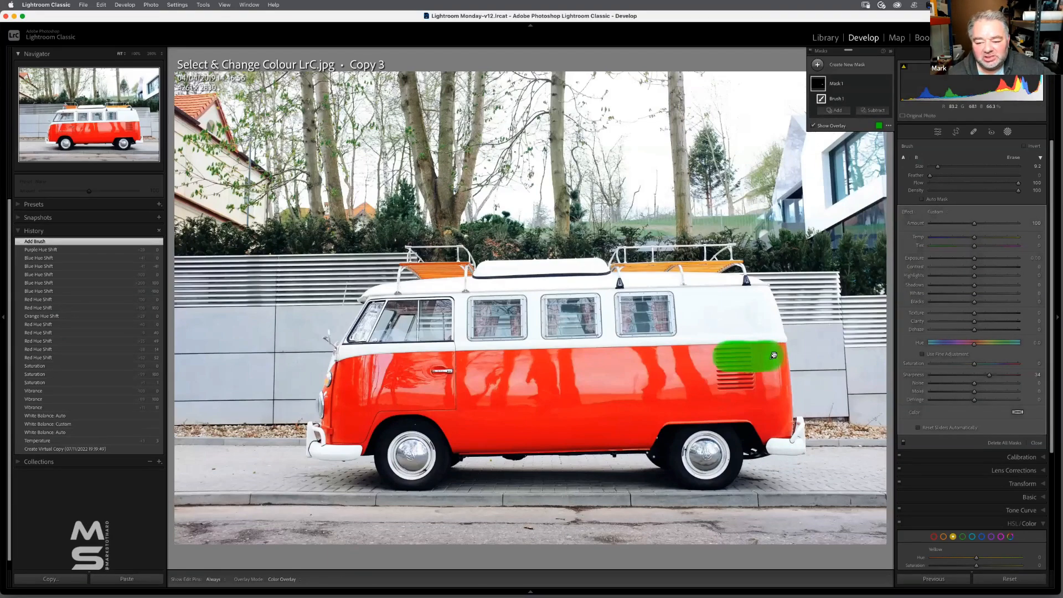
pyautogui.press('h')
pyautogui.moveTo(748, 357)
pyautogui.mouseDown()
pyautogui.moveTo(355, 364)
pyautogui.moveTo(327, 403)
pyautogui.moveTo(335, 431)
pyautogui.moveTo(358, 439)
pyautogui.moveTo(379, 411)
pyautogui.moveTo(424, 402)
pyautogui.moveTo(459, 439)
pyautogui.moveTo(475, 439)
pyautogui.moveTo(467, 441)
pyautogui.moveTo(641, 441)
pyautogui.moveTo(663, 420)
pyautogui.moveTo(699, 415)
pyautogui.moveTo(782, 428)
pyautogui.moveTo(779, 349)
pyautogui.moveTo(758, 388)
pyautogui.moveTo(731, 404)
pyautogui.moveTo(671, 382)
pyautogui.moveTo(617, 409)
pyautogui.moveTo(549, 390)
pyautogui.moveTo(488, 399)
pyautogui.moveTo(415, 390)
pyautogui.moveTo(355, 390)
pyautogui.moveTo(343, 410)
pyautogui.moveTo(464, 394)
pyautogui.moveTo(515, 413)
pyautogui.moveTo(575, 413)
pyautogui.moveTo(474, 445)
pyautogui.moveTo(451, 399)
pyautogui.moveTo(565, 384)
pyautogui.mouseUp()
pyautogui.press('h')
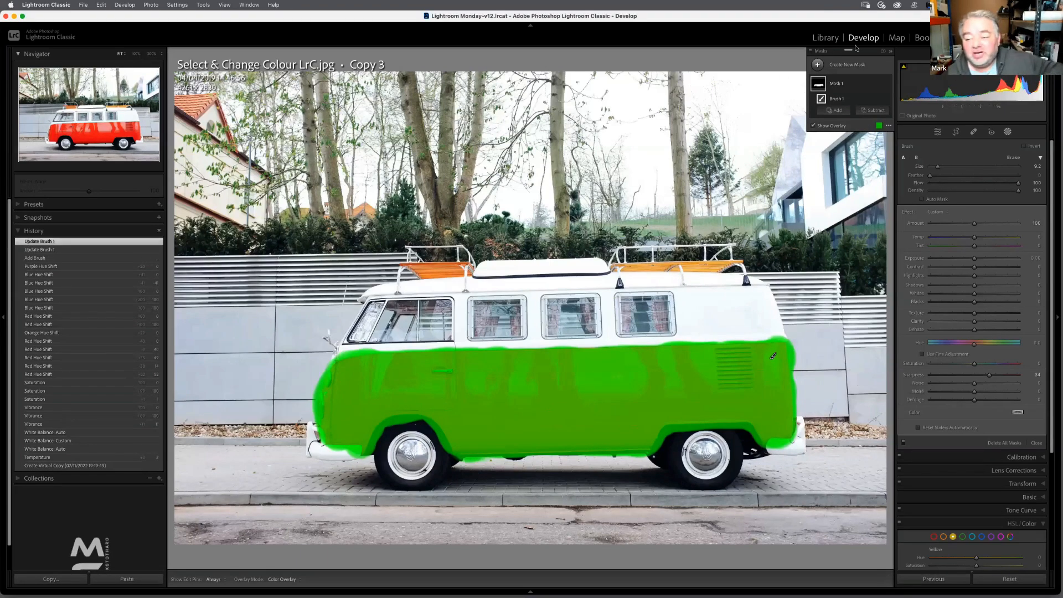
# Step: Toggle the mask overlay off and on to compare the painted area with the red body underneath
pyautogui.press('o')
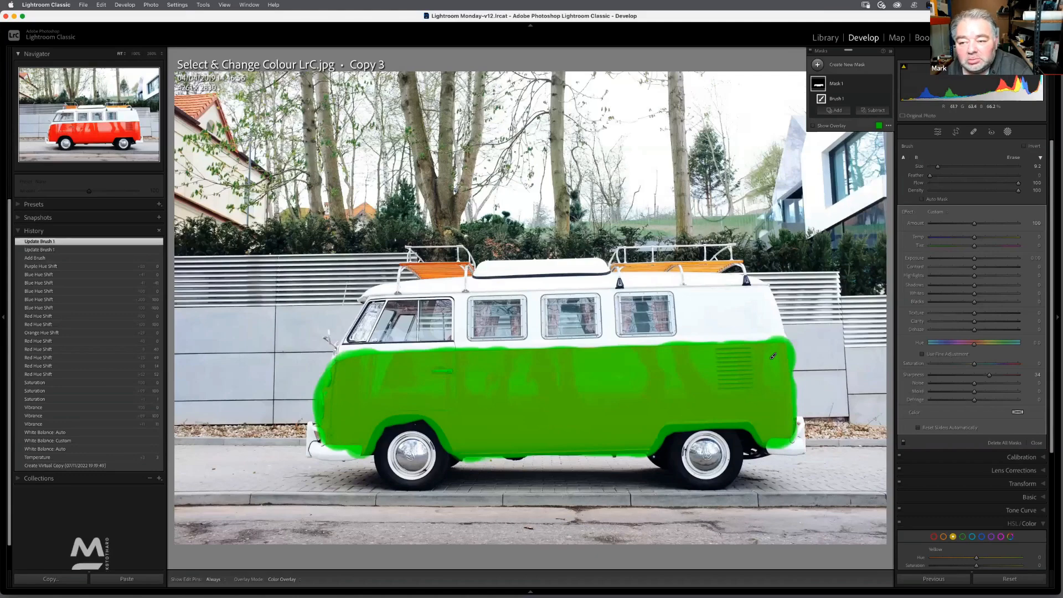
pyautogui.press('o')
pyautogui.press('o')
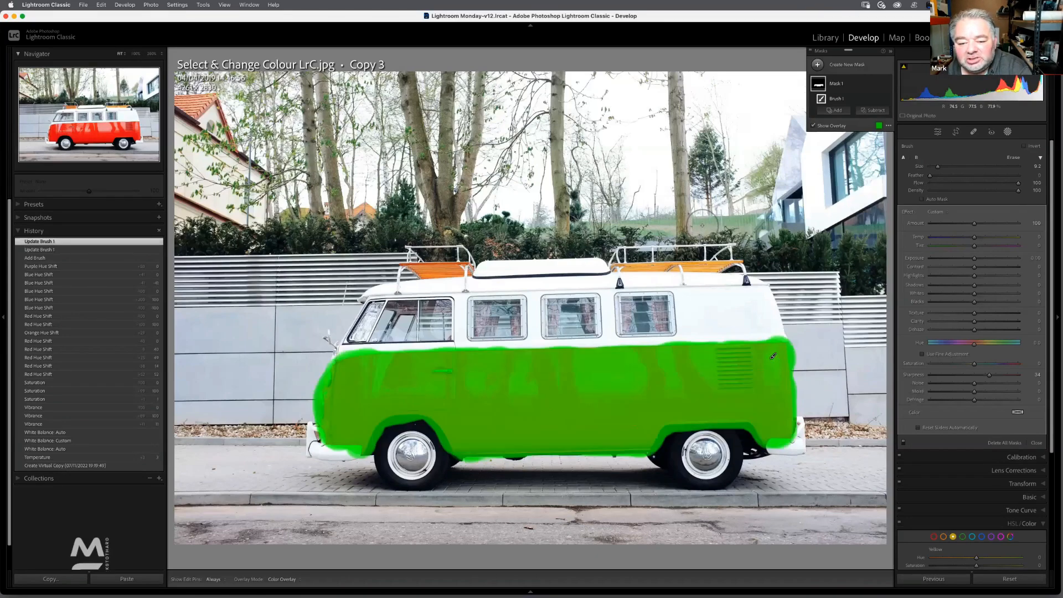
pyautogui.press('o')
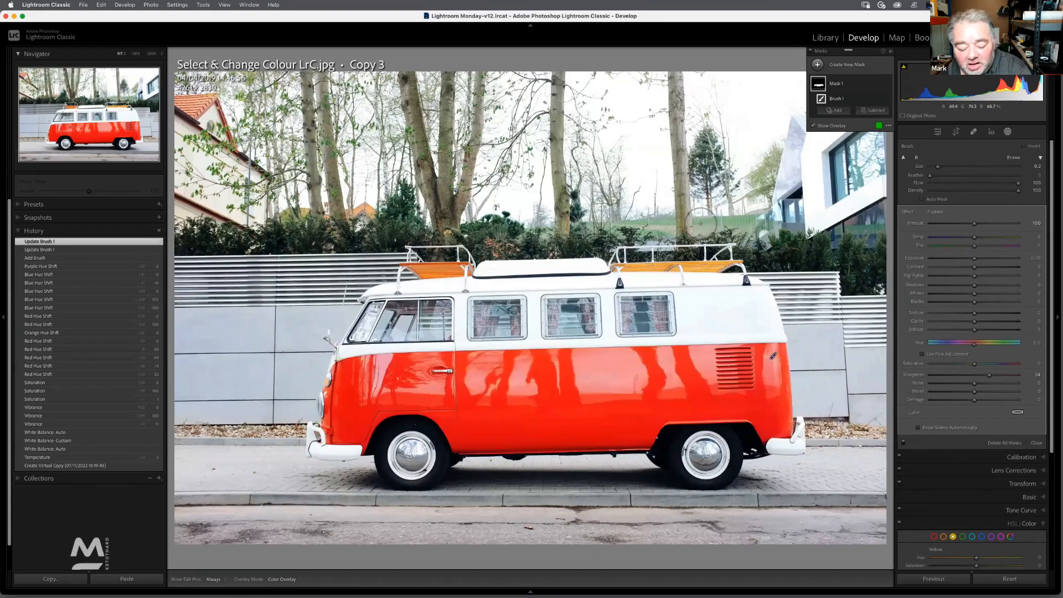
pyautogui.press('o')
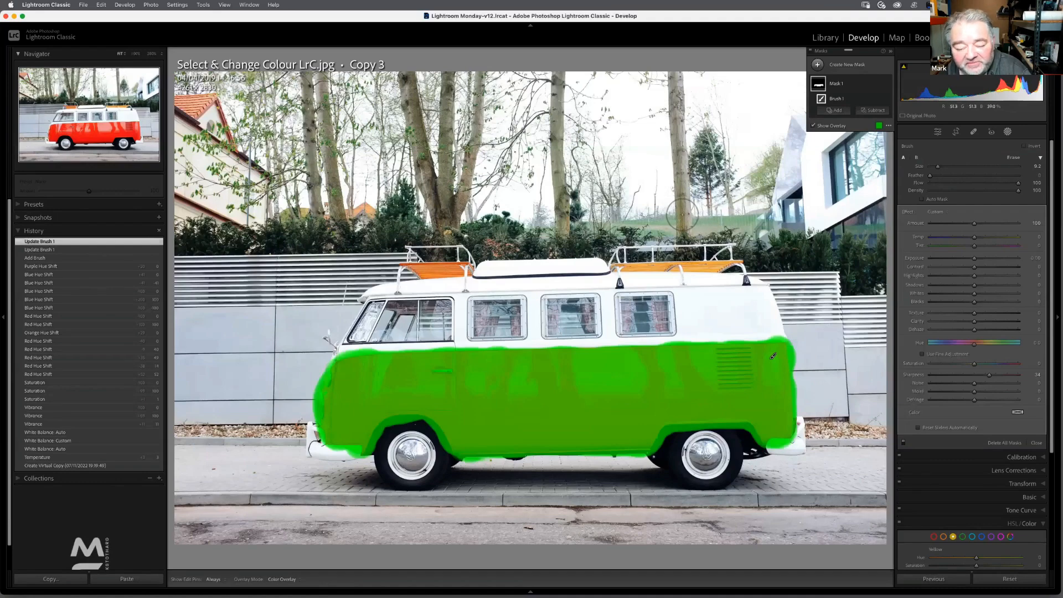
# Step: Cycle the mask overlay colour through white, black and red, and return it to green
pyautogui.press('o')
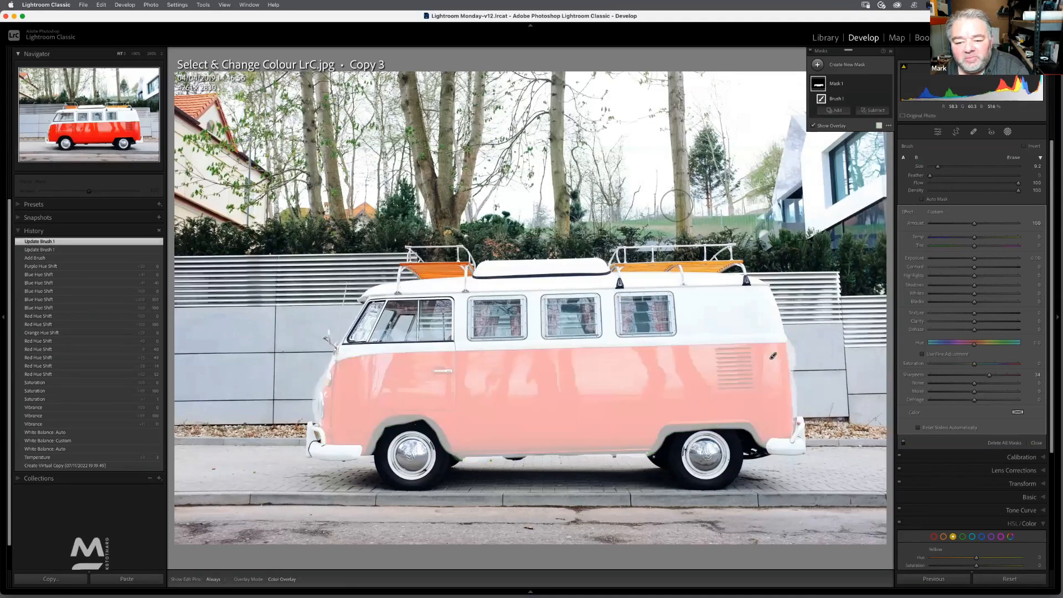
pyautogui.hotkey('shift', 'o')
pyautogui.press('o')
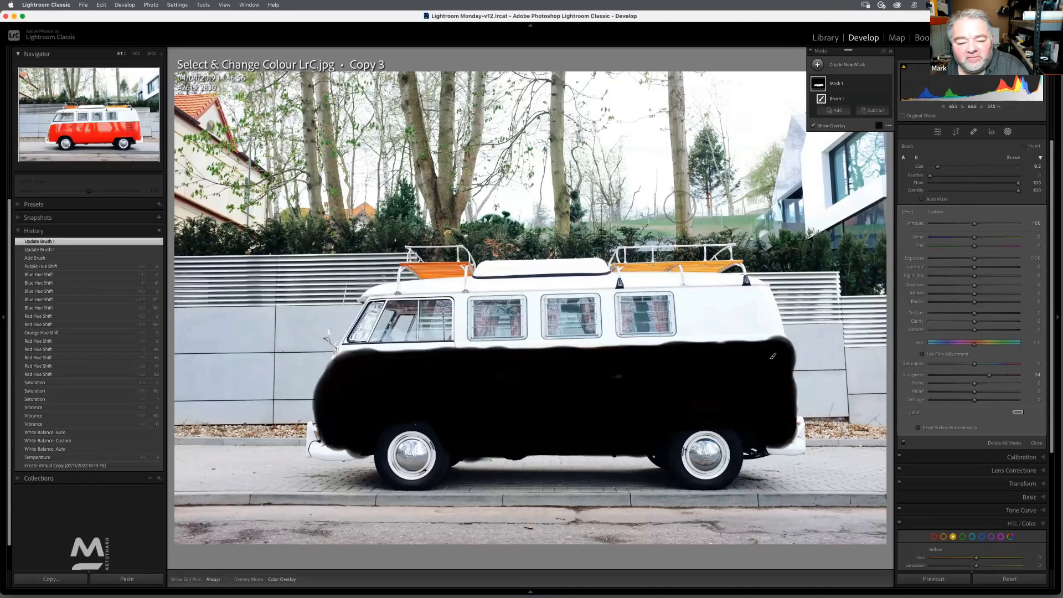
pyautogui.hotkey('shift', 'o')
pyautogui.hotkey('shift', 'o')
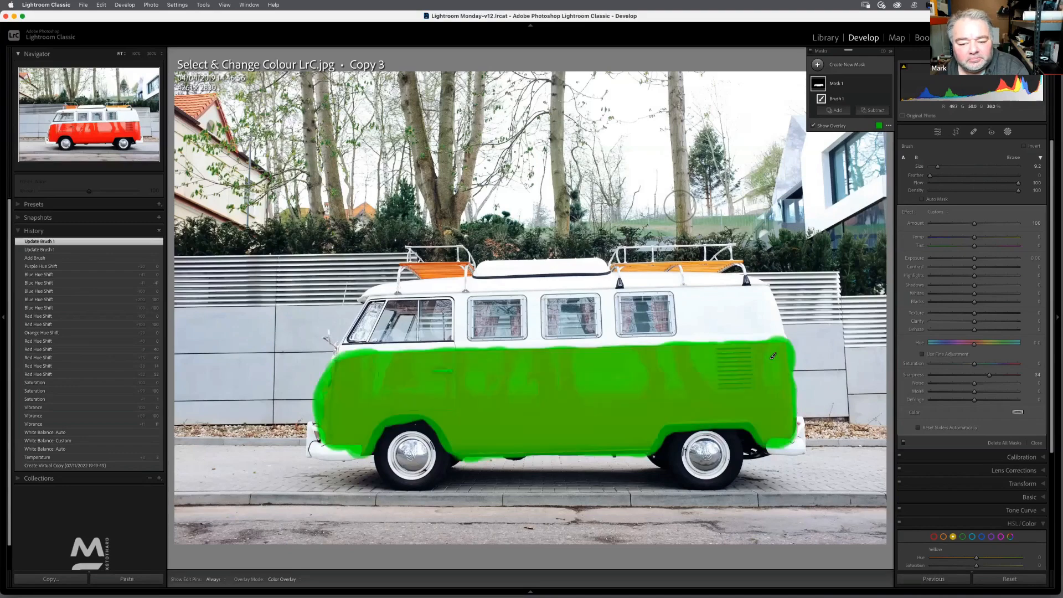
pyautogui.press('o')
pyautogui.hotkey('shift', 'o')
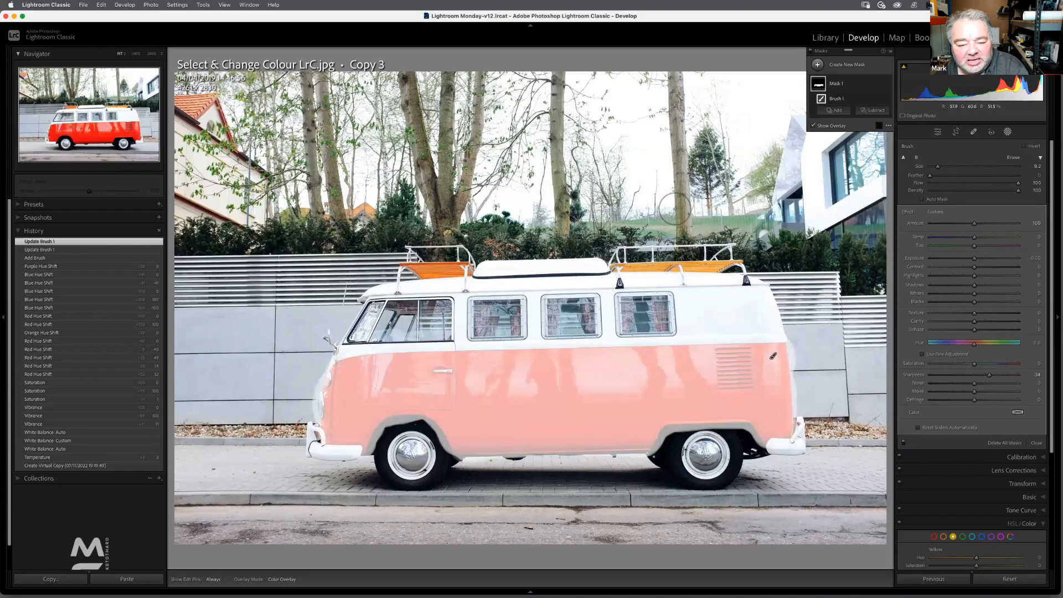
pyautogui.press('o')
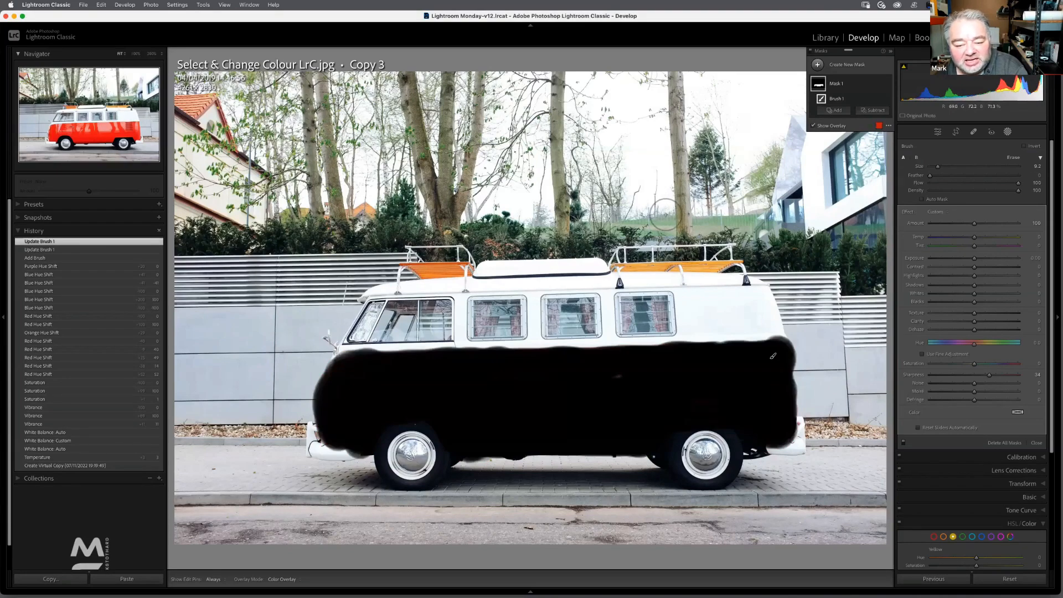
pyautogui.hotkey('shift', 'o')
pyautogui.hotkey('shift', 'o')
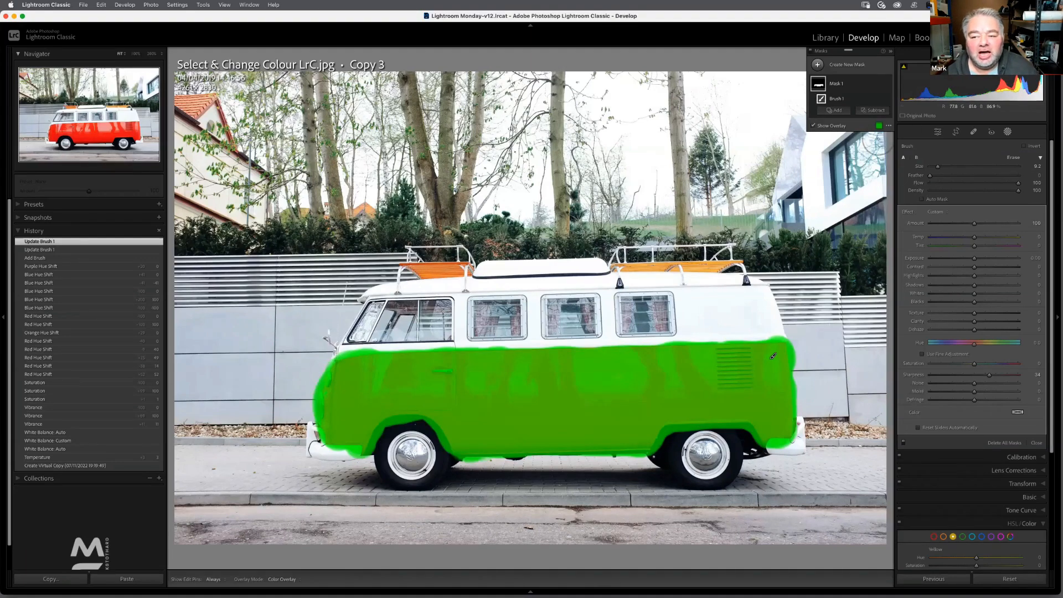
# Step: Look through the mask overlay modes and the overlay colour settings, and close them without changes
pyautogui.click(889, 127)
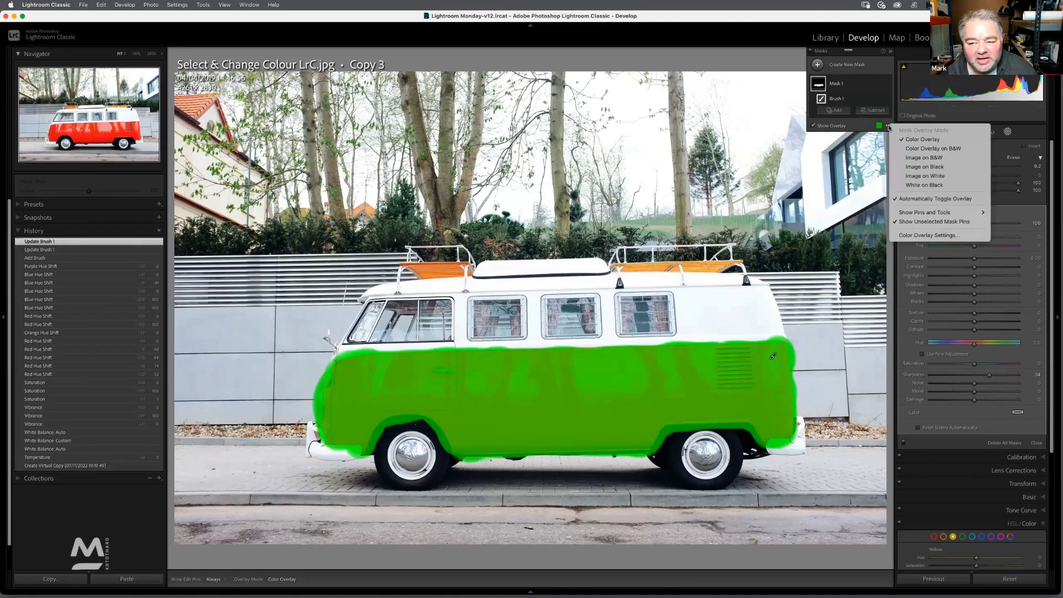
pyautogui.click(880, 127)
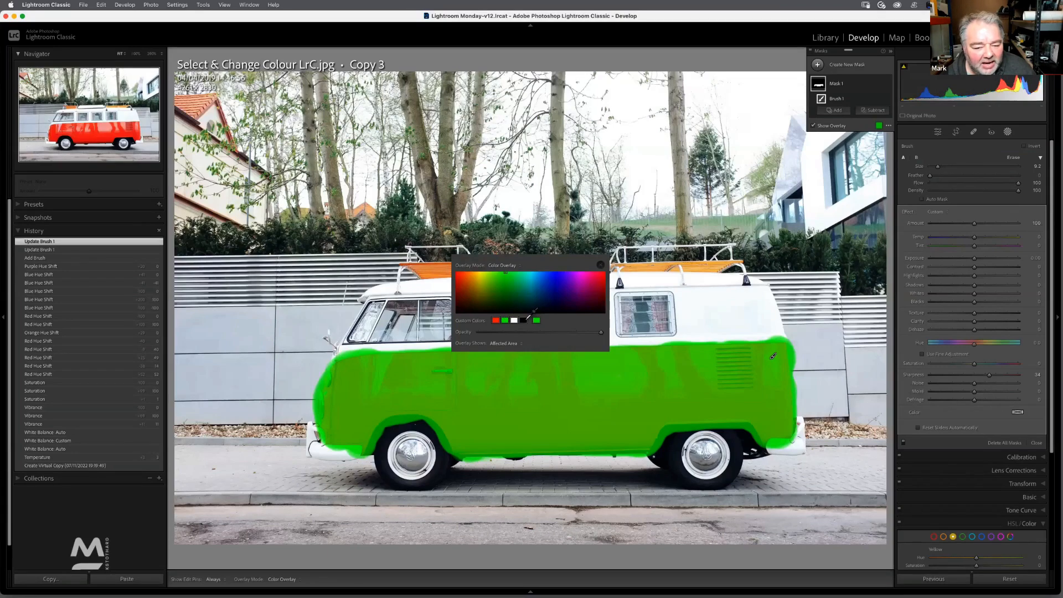
pyautogui.click(601, 265)
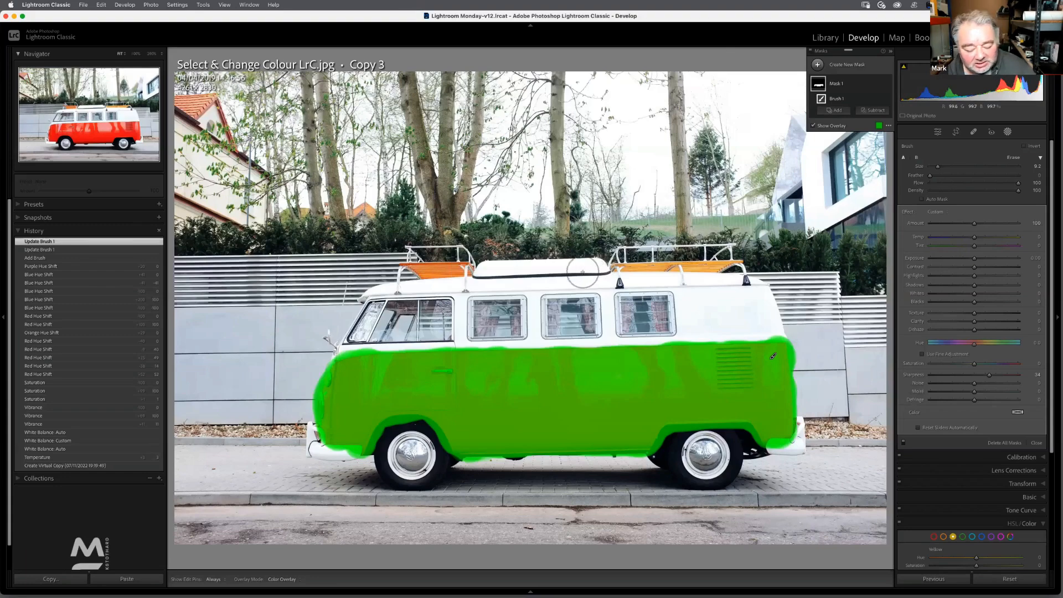
# Step: Hide and show the brush mask's overlay twice, leaving it shown
pyautogui.click(818, 127)
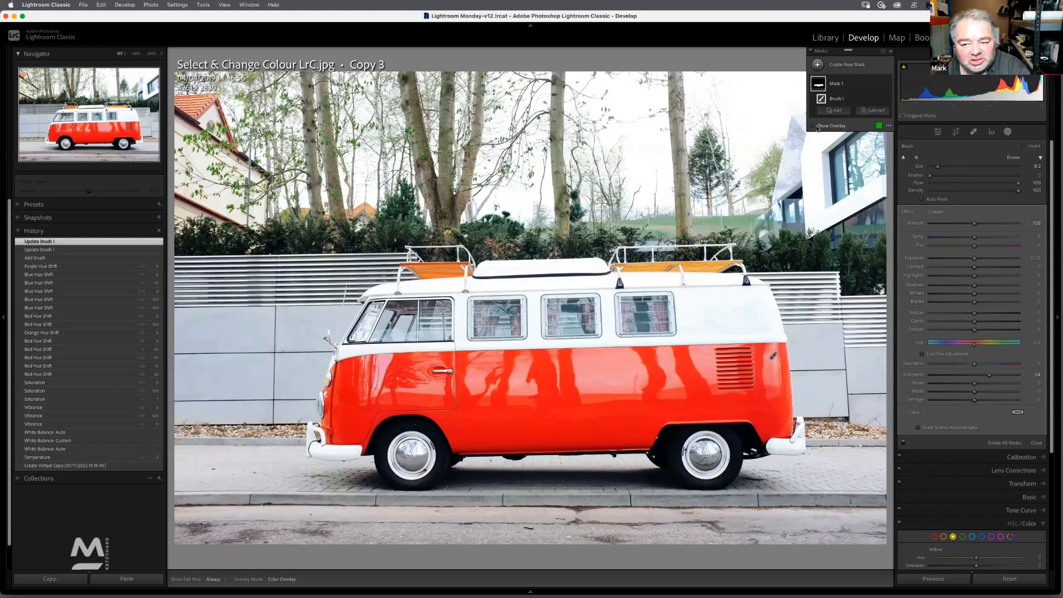
pyautogui.click(814, 127)
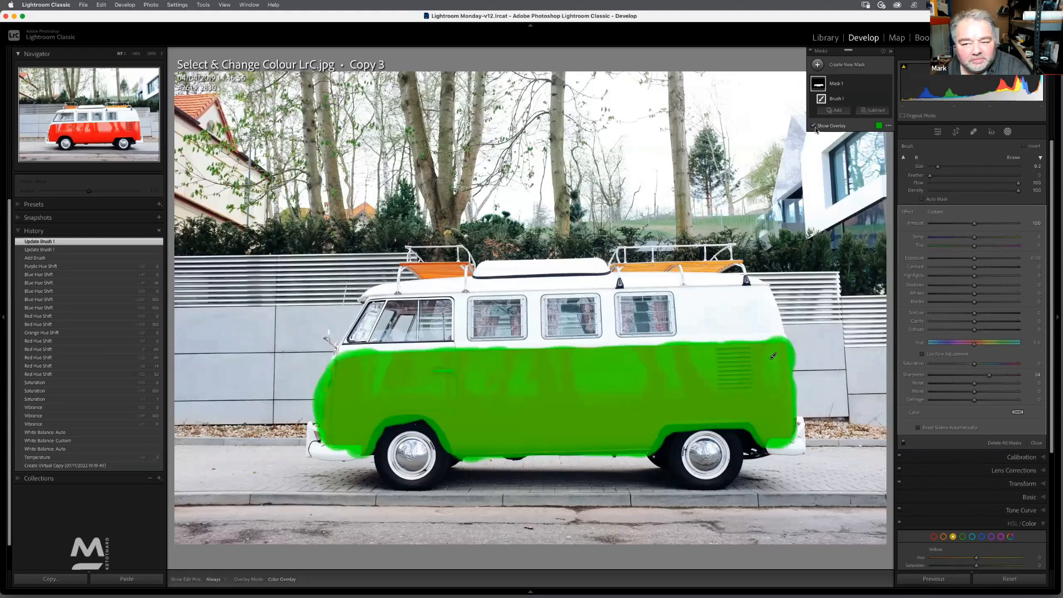
pyautogui.click(814, 126)
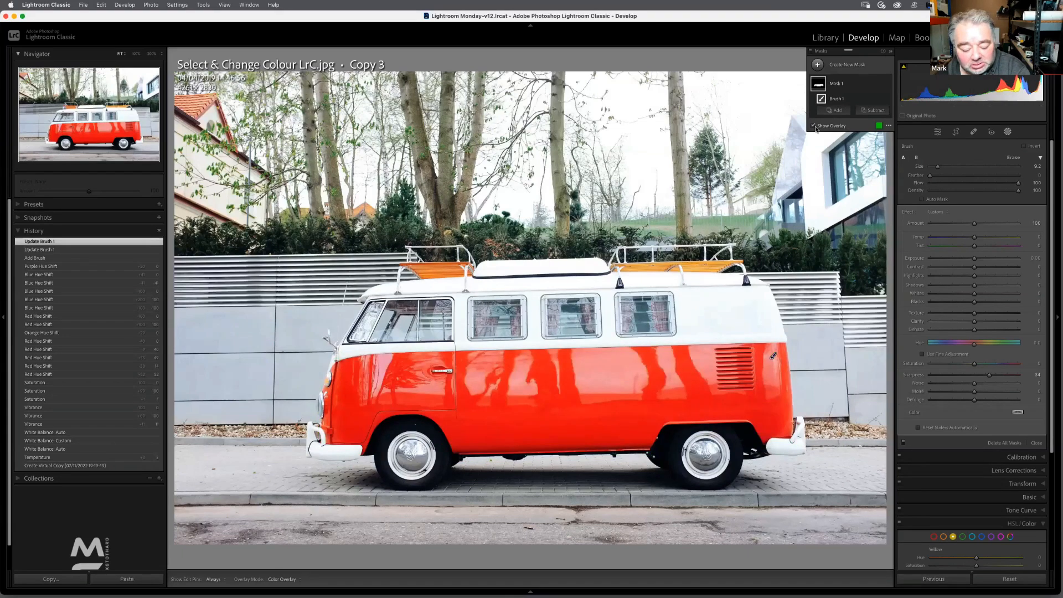
pyautogui.click(814, 126)
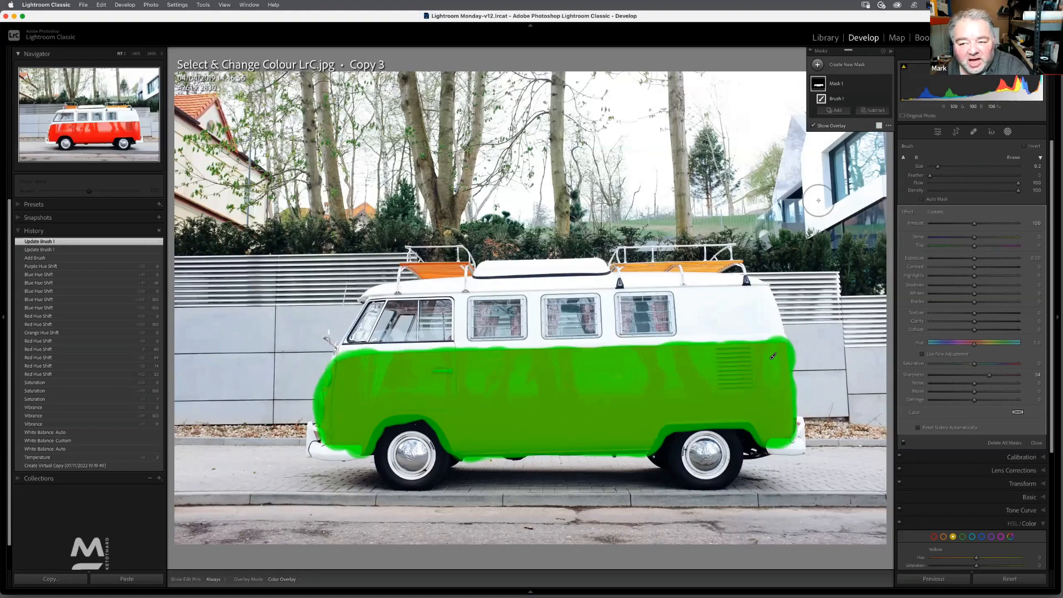
# Step: Run through the white, black and red overlay colours again on the van's mask, ending on green
pyautogui.hotkey('shift', 'o')
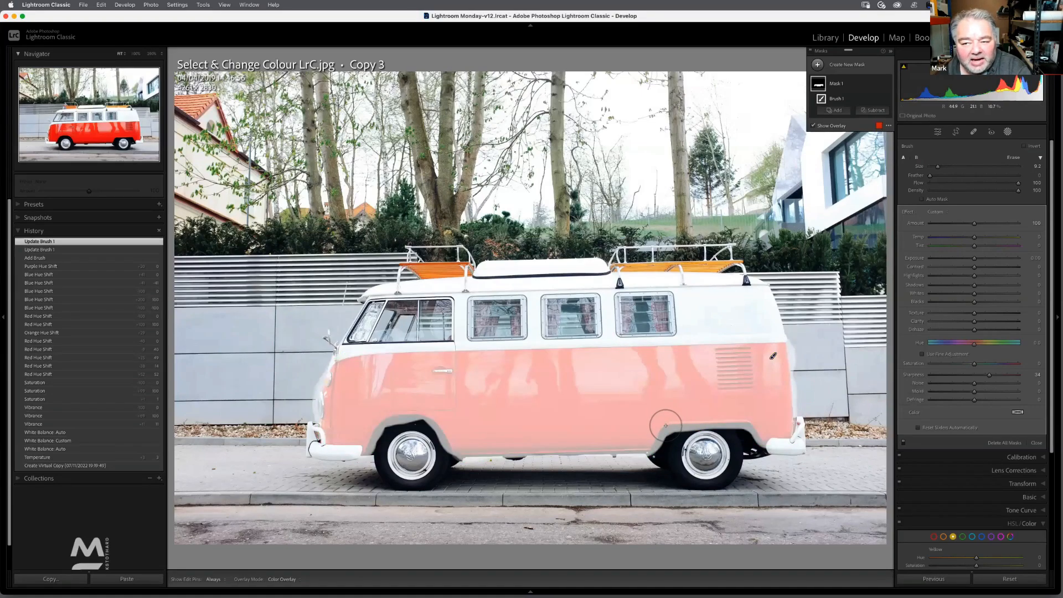
pyautogui.hotkey('shift', 'o')
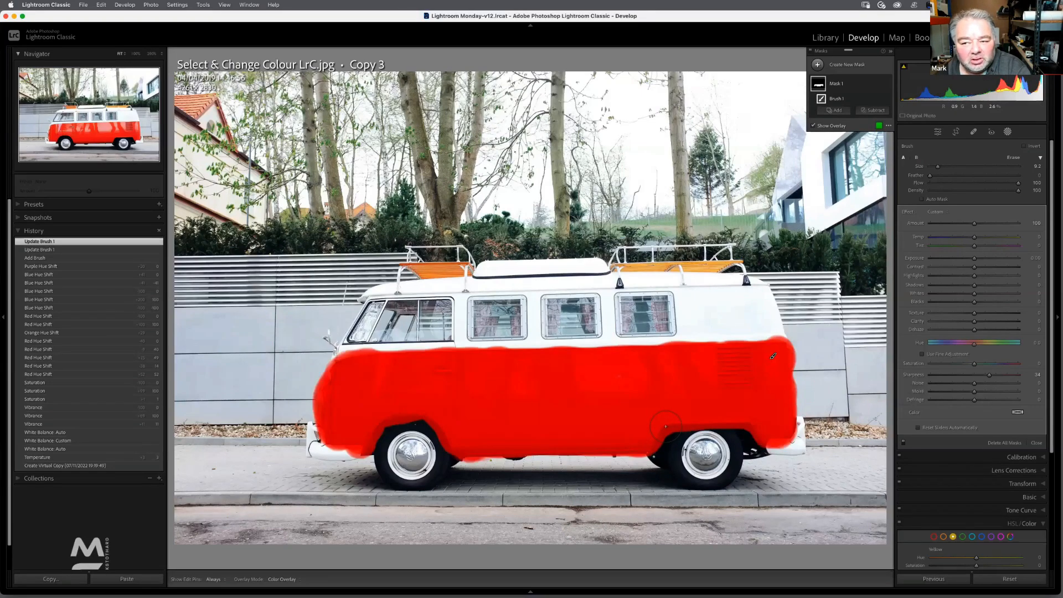
pyautogui.hotkey('shift', 'o')
pyautogui.hotkey('shift', 'o')
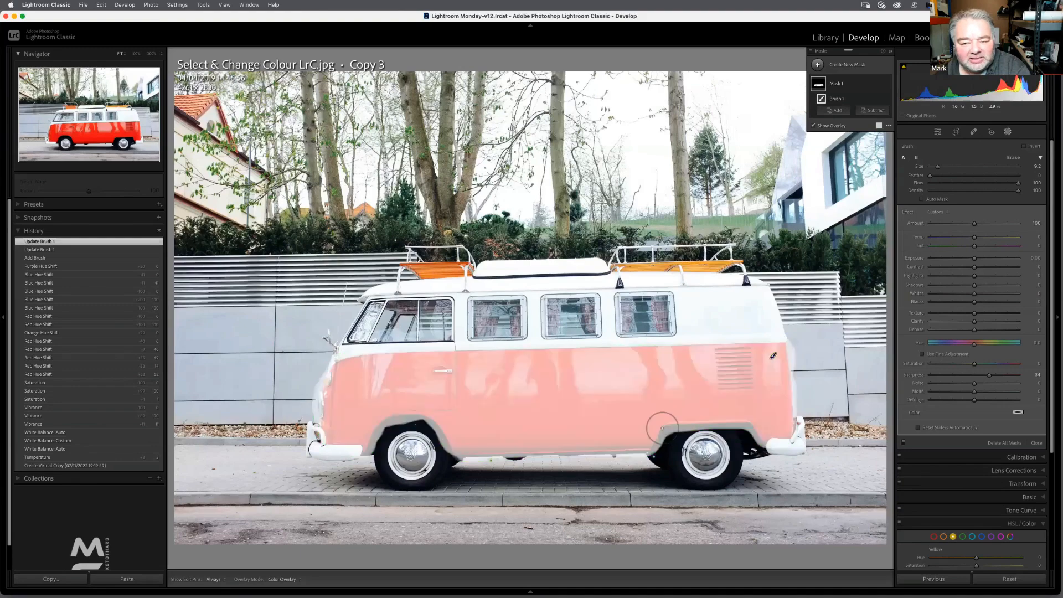
pyautogui.hotkey('shift', 'o')
pyautogui.hotkey('shift', 'o')
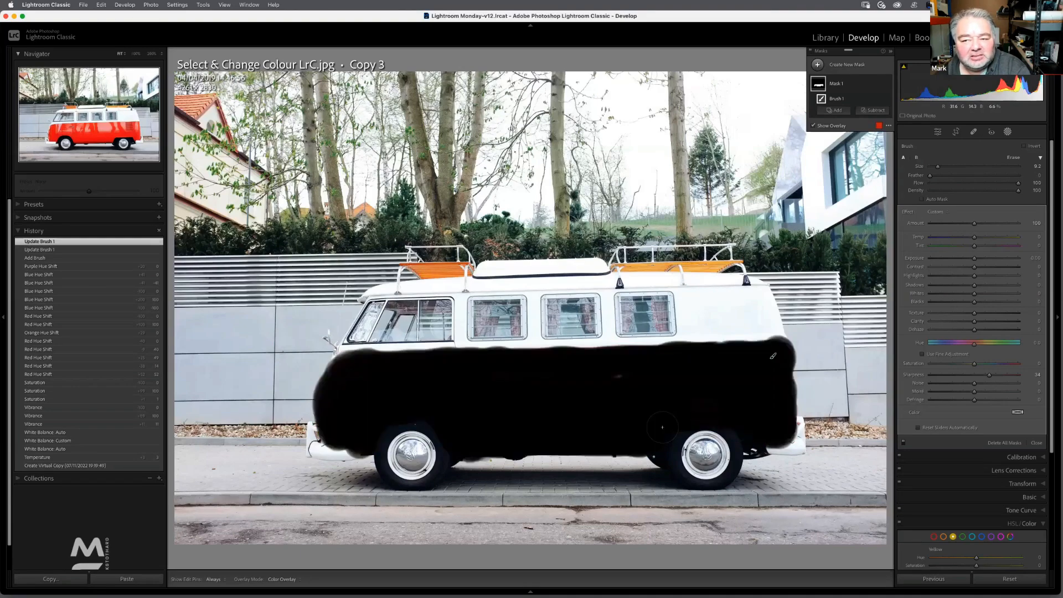
pyautogui.hotkey('shift', 'o')
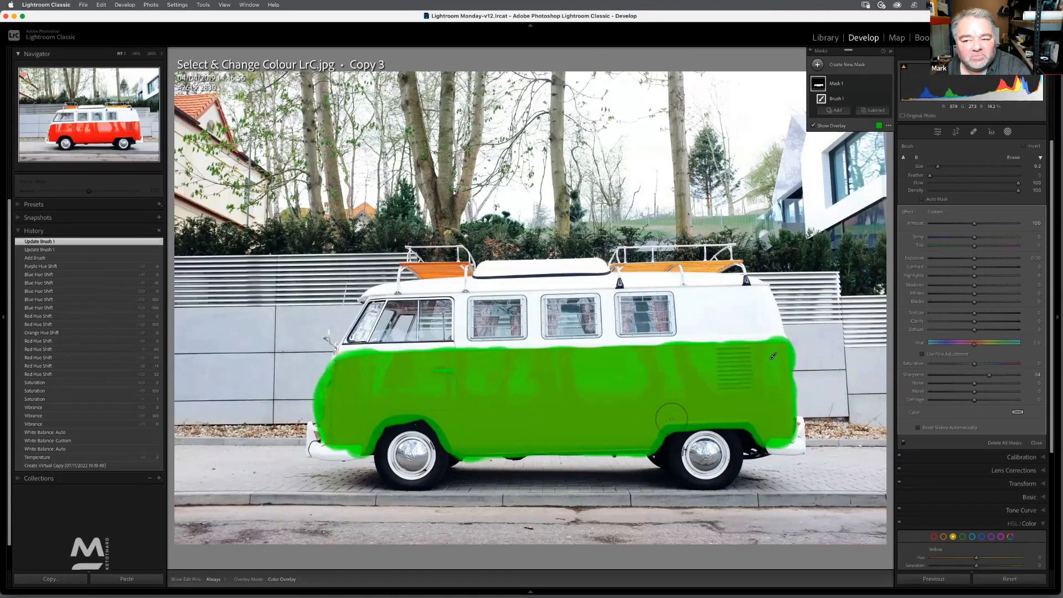
# Step: Try a blue mask overlay colour on the van's body, return it to green, and close the overlay colour settings
pyautogui.click(880, 126)
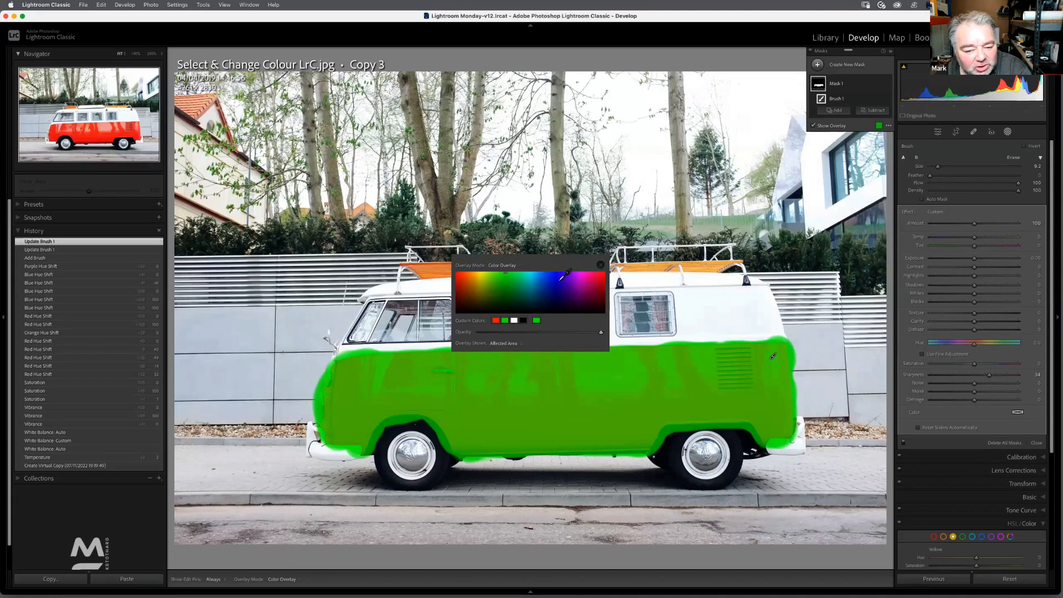
pyautogui.click(558, 277)
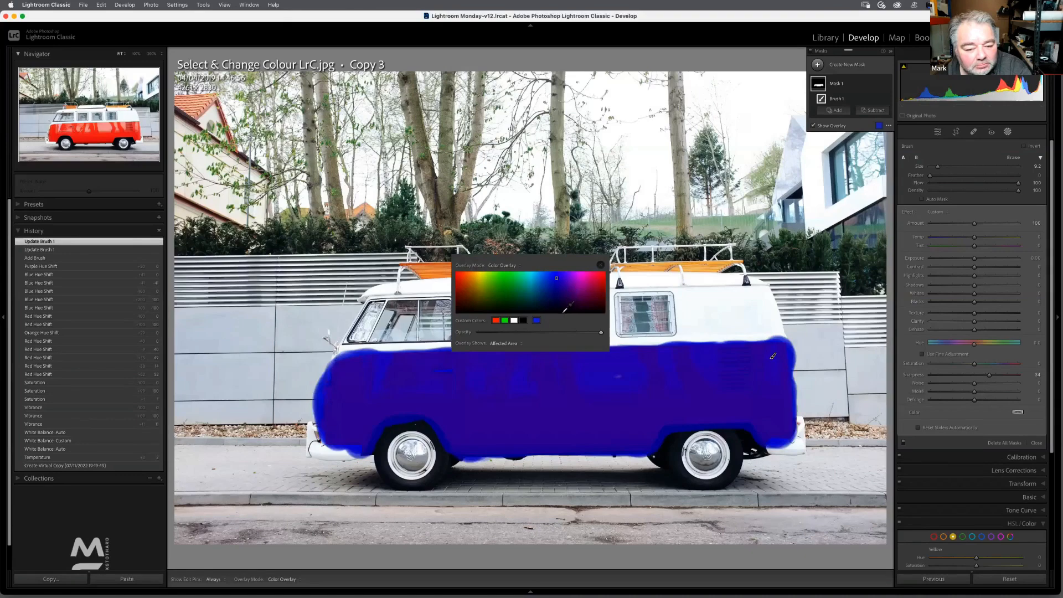
pyautogui.click(506, 320)
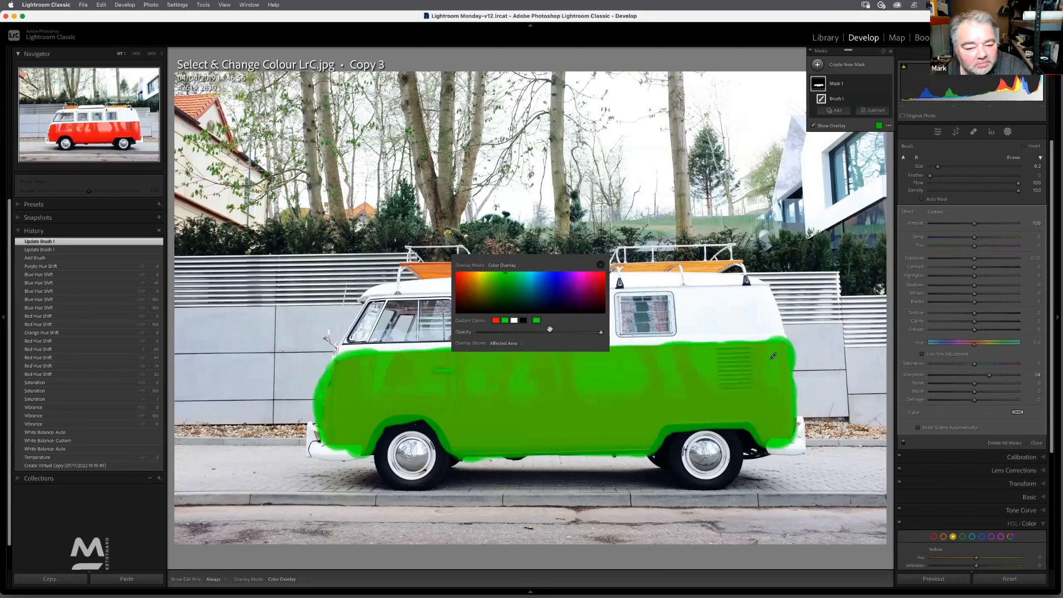
pyautogui.click(601, 265)
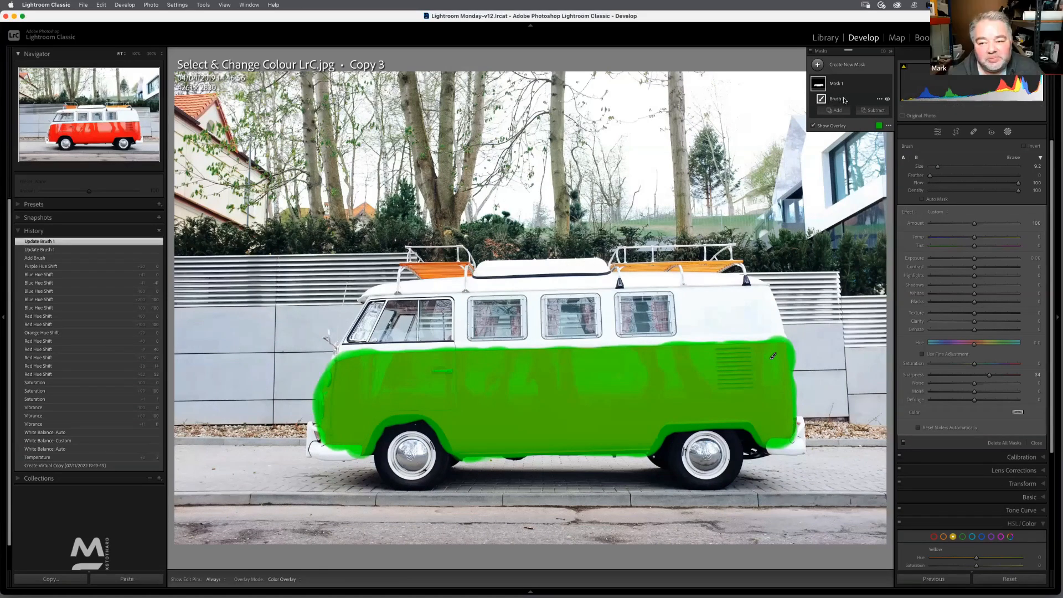
# Step: Intersect the van's brush mask with a Color Range
pyautogui.click(880, 99)
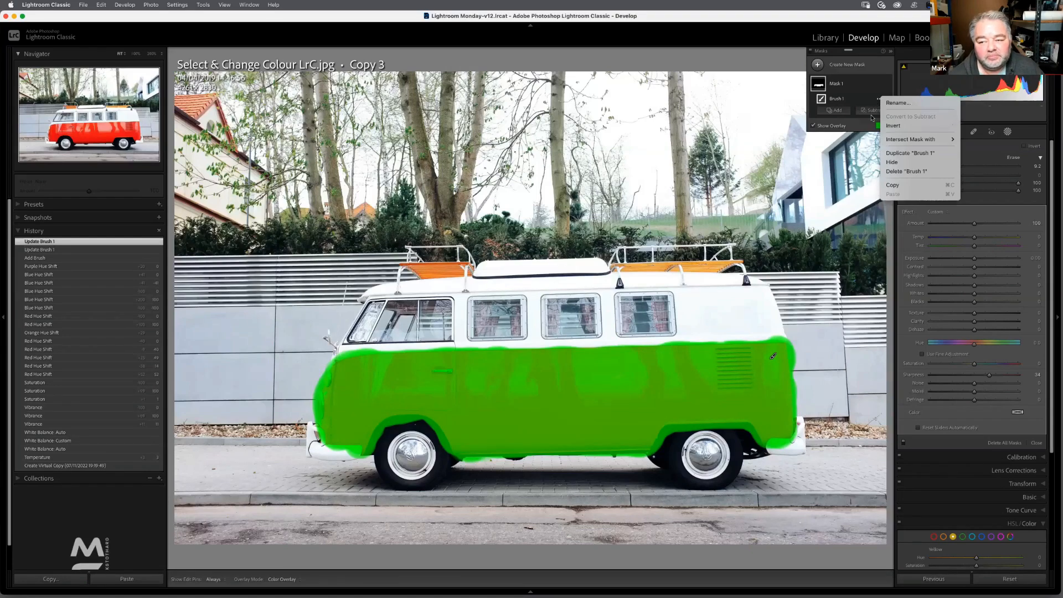
pyautogui.moveTo(922, 142)
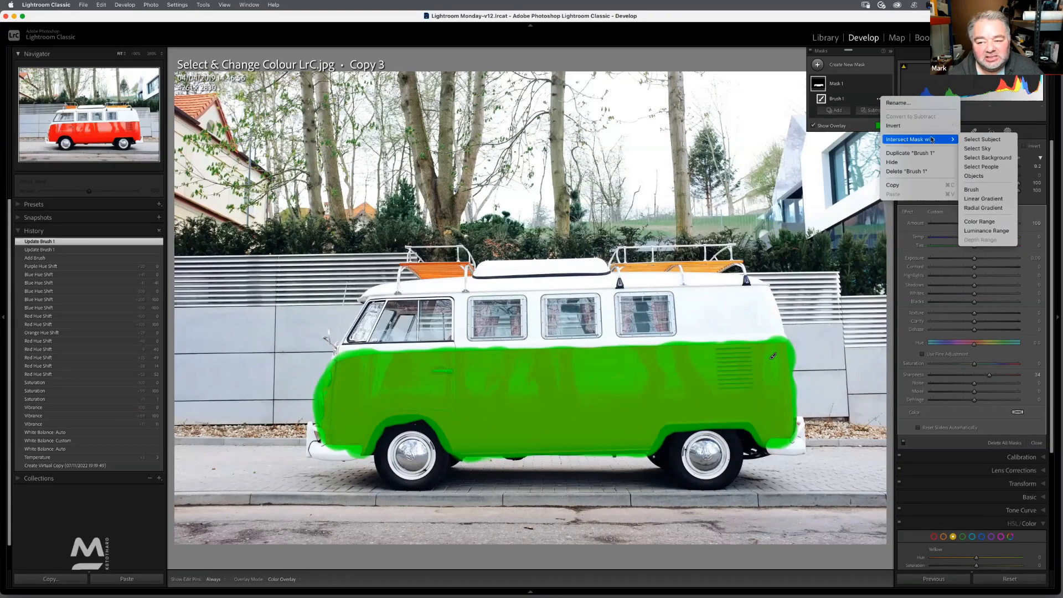
pyautogui.click(978, 221)
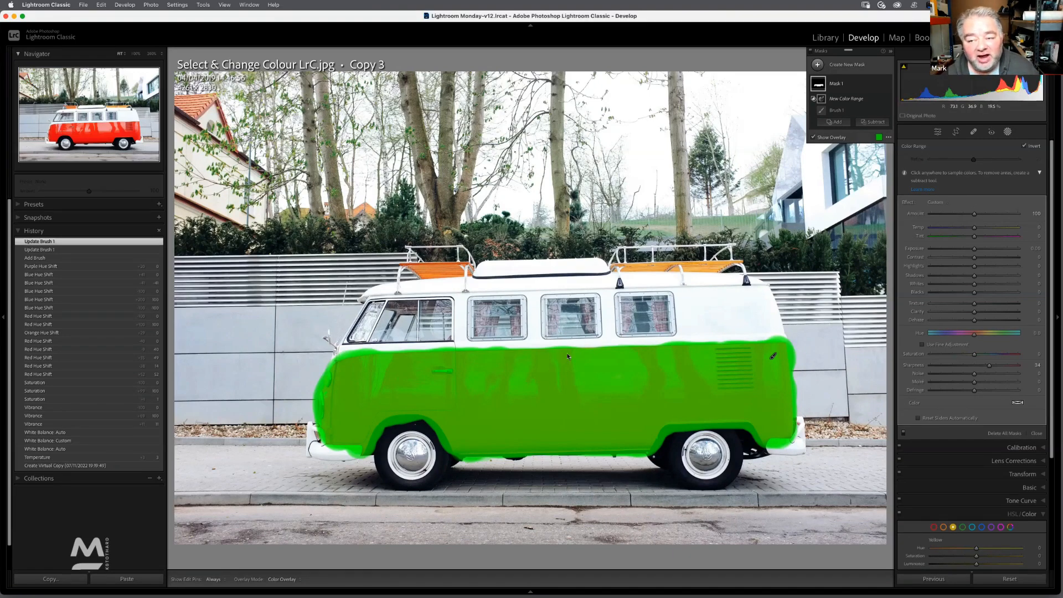
# Step: Hide the mask overlay and sample the red paint over a rectangular area of the body between the wheels
pyautogui.click(828, 137)
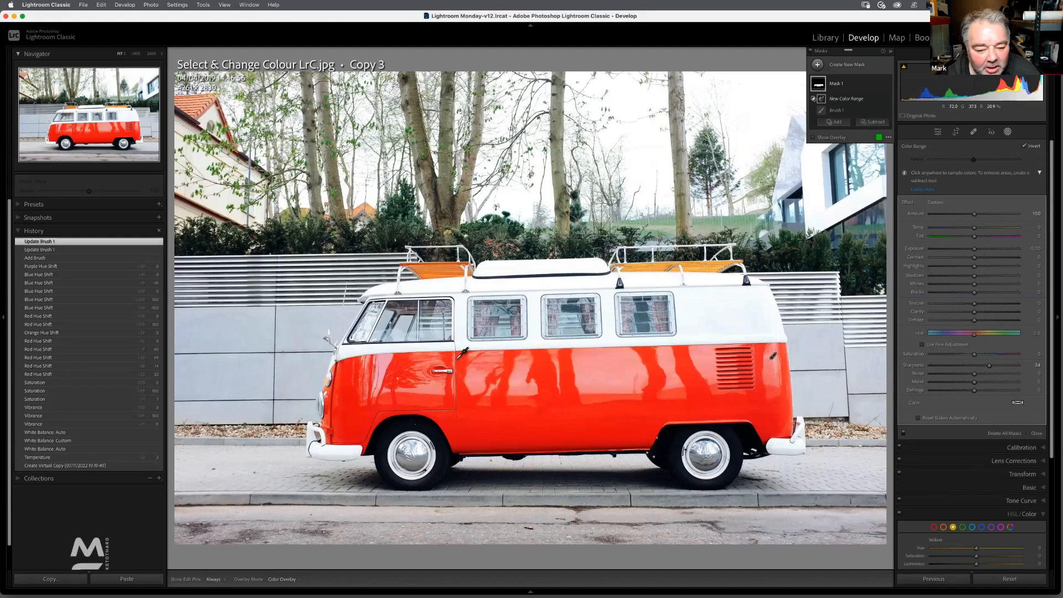
pyautogui.moveTo(458, 359)
pyautogui.mouseDown()
pyautogui.moveTo(514, 393)
pyautogui.moveTo(674, 401)
pyautogui.moveTo(721, 417)
pyautogui.moveTo(651, 443)
pyautogui.mouseUp()
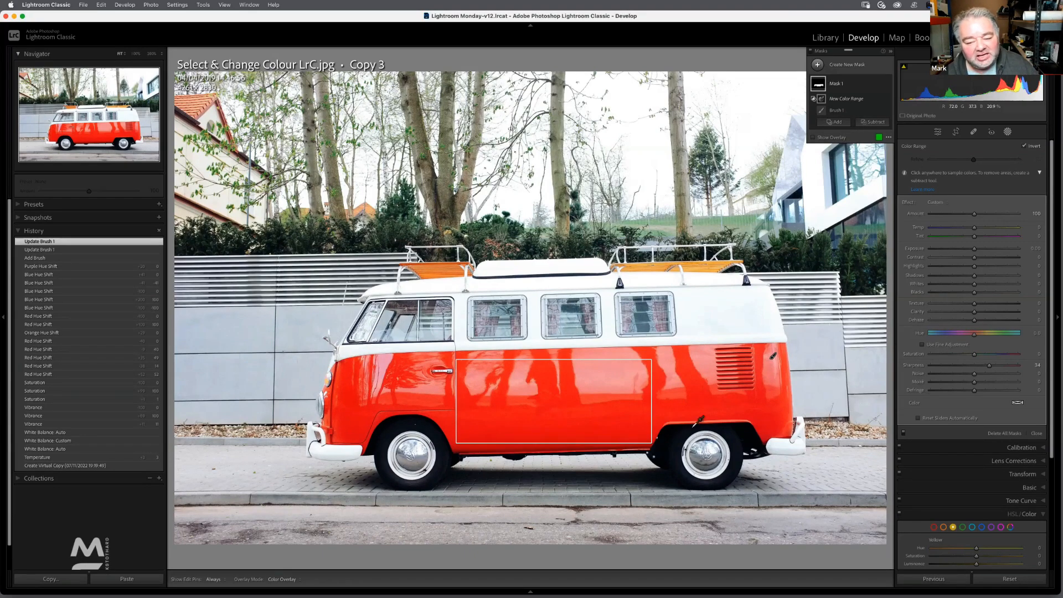
pyautogui.moveTo(456, 360); pyautogui.dragTo(652, 443)
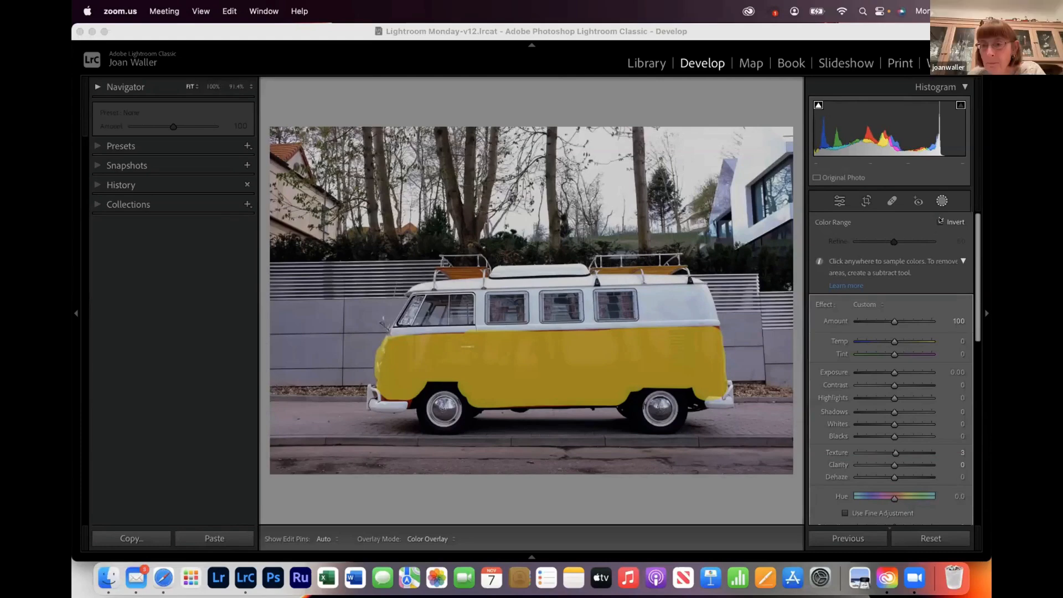
# Step: Try the color range with Invert turned off, sampling the red body below the windows, and dismiss the Range Masking tip
pyautogui.click(939, 223)
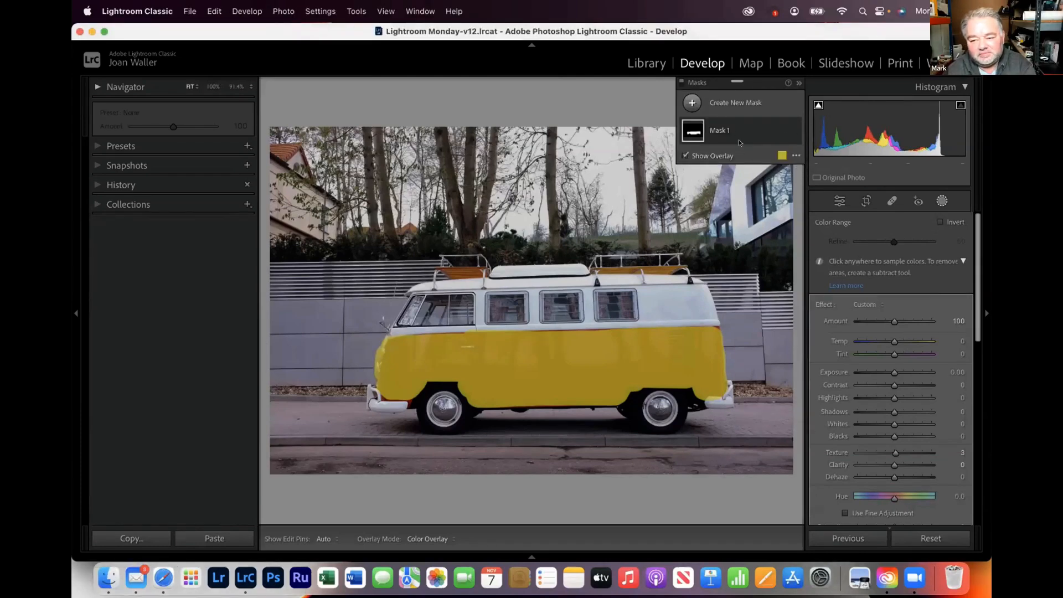
pyautogui.click(726, 130)
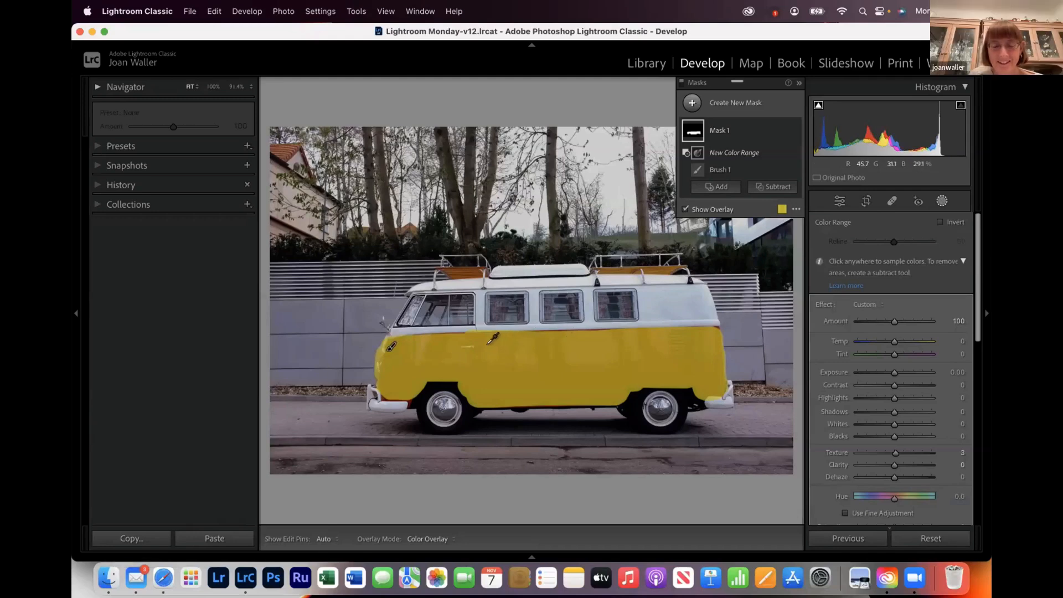
pyautogui.moveTo(490, 352); pyautogui.dragTo(548, 358)
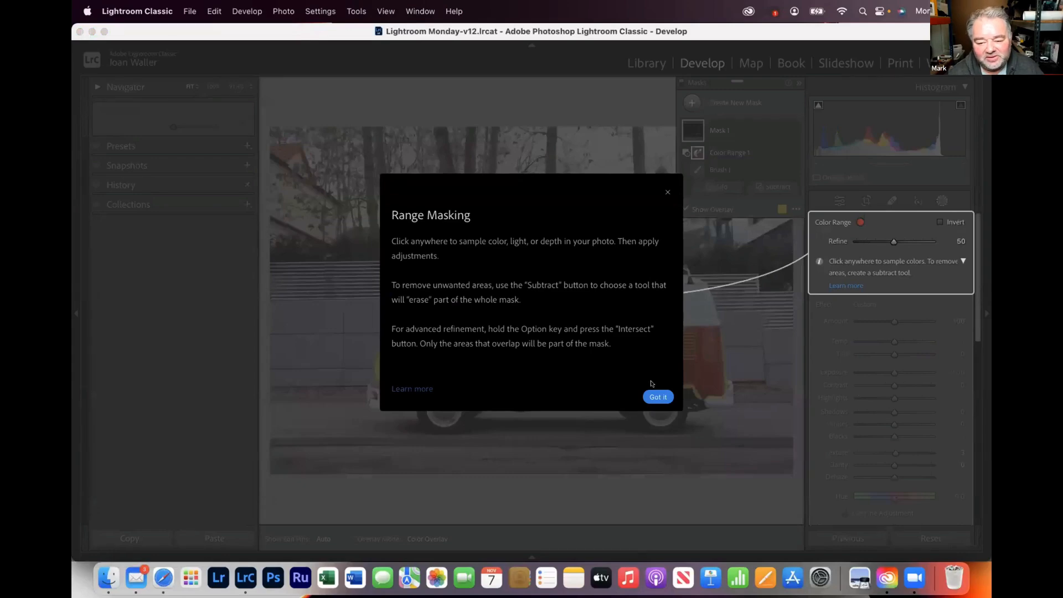
pyautogui.click(668, 192)
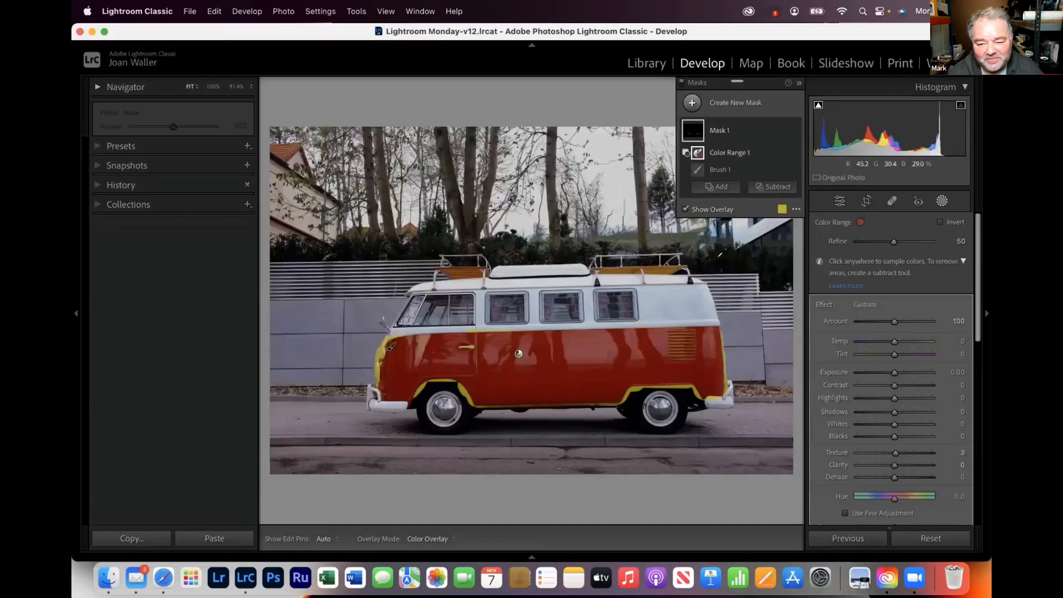
# Step: Resample a wider area of the red body with the overlay hidden, and toggle the overlay to check the mask
pyautogui.click(686, 209)
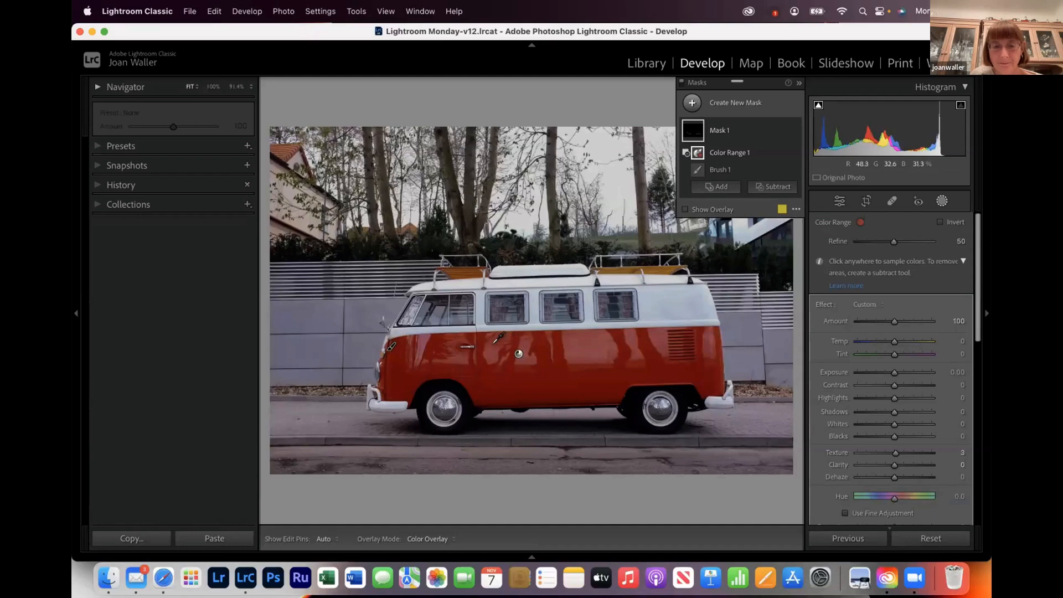
pyautogui.moveTo(495, 351); pyautogui.dragTo(643, 366)
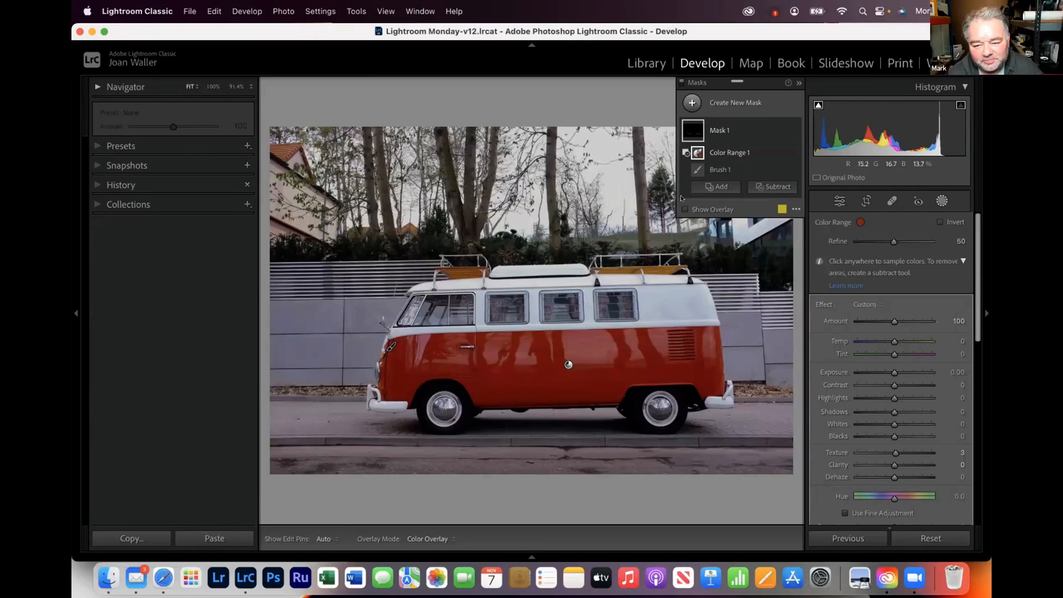
pyautogui.click(685, 209)
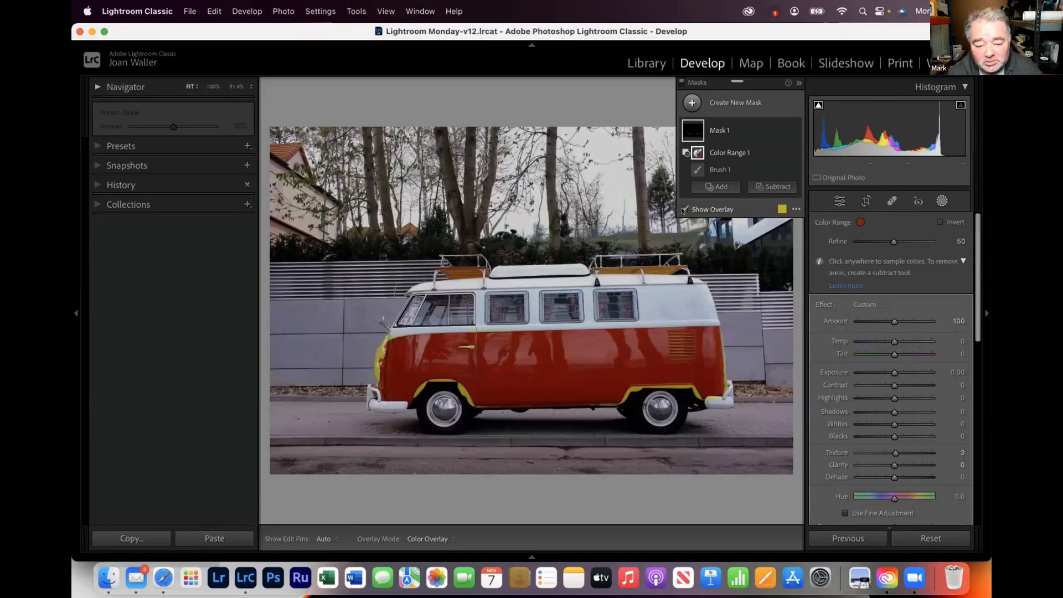
pyautogui.click(684, 210)
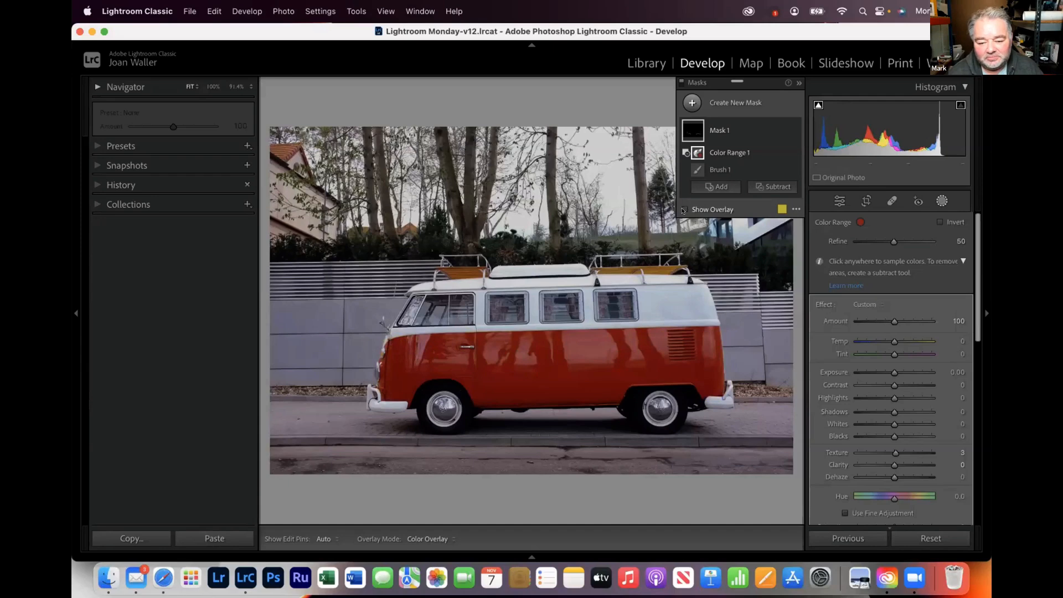
pyautogui.click(684, 210)
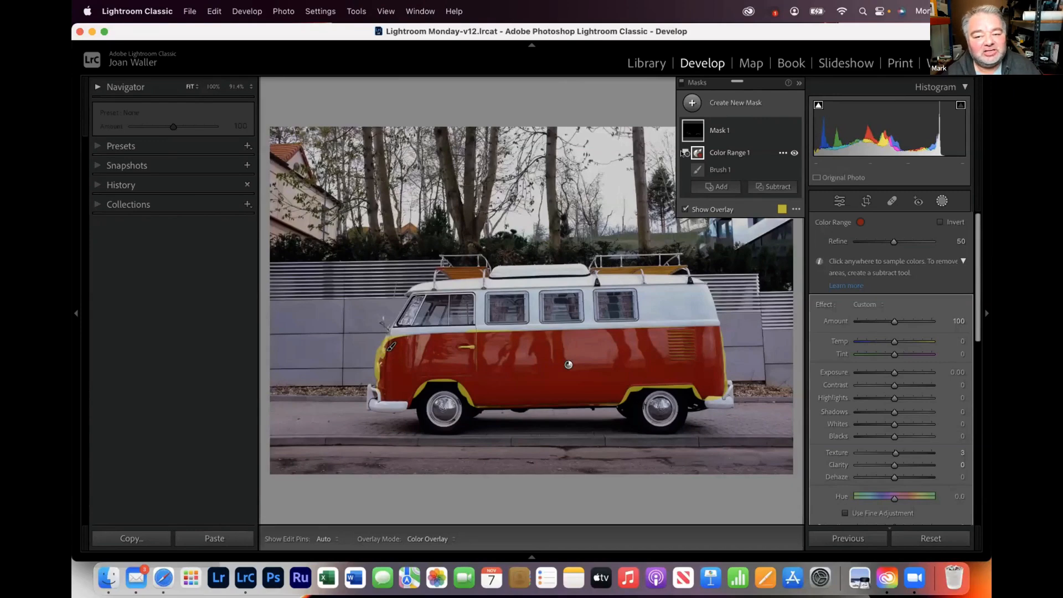
# Step: Delete Color Range 1 from Mask 1, keeping the mask's components expanded
pyautogui.click(783, 153)
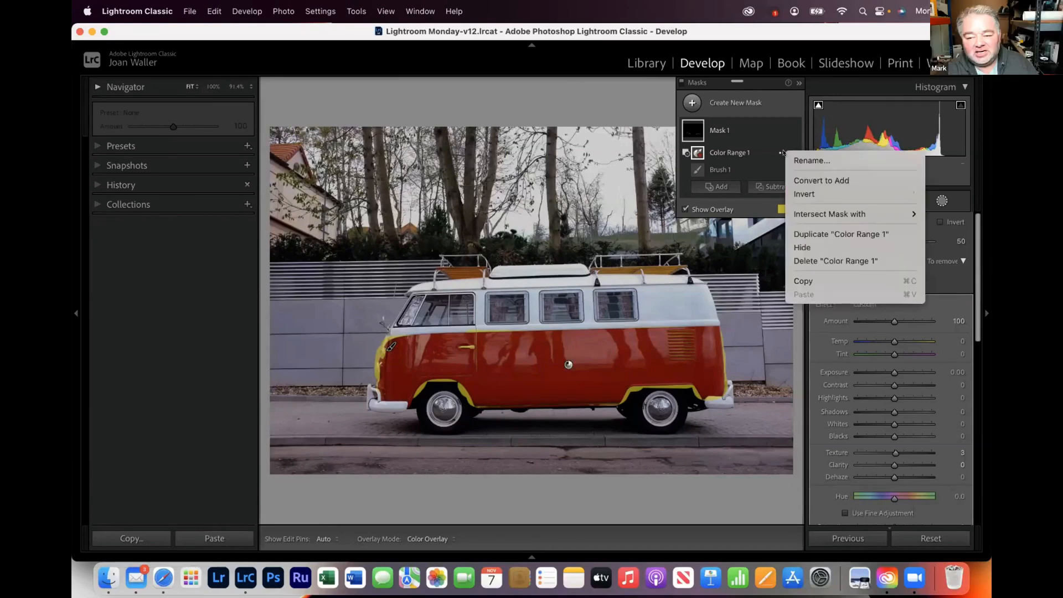
pyautogui.click(822, 260)
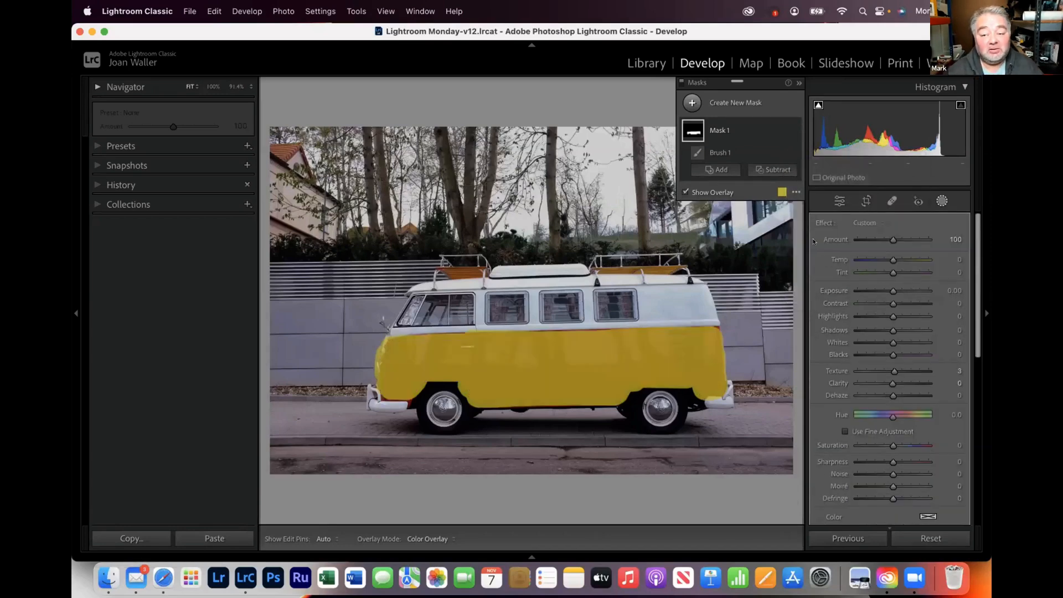
pyautogui.click(722, 131)
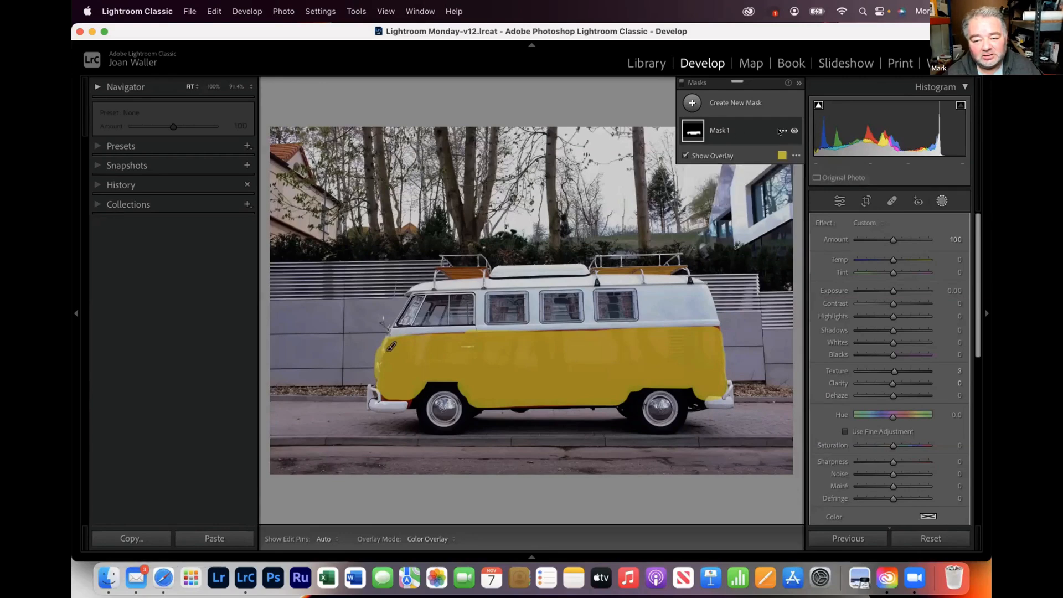
pyautogui.click(721, 131)
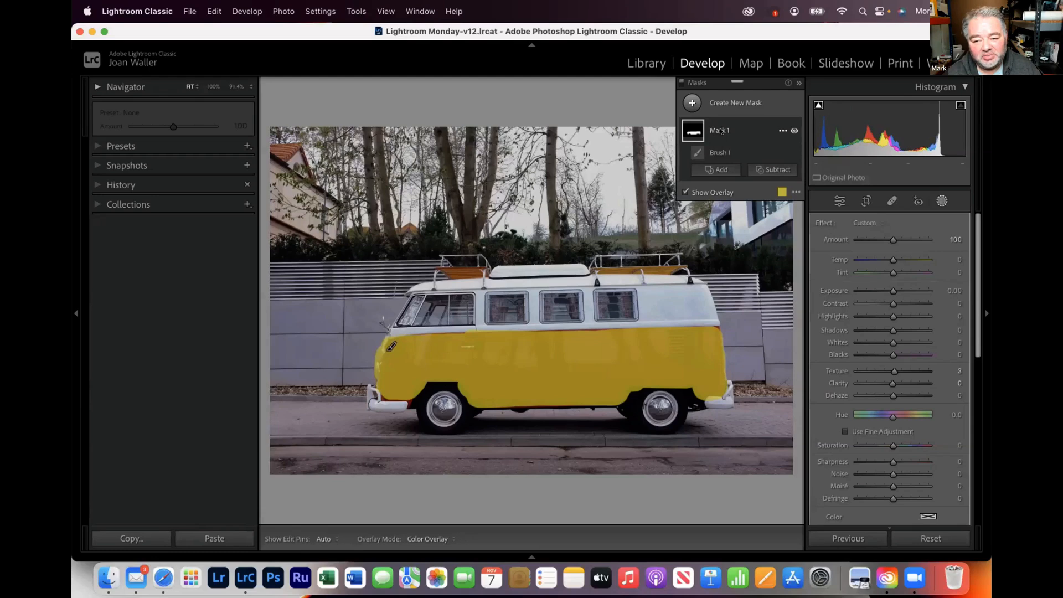
# Step: Intersect Brush 1 with a new Color Range and hide the mask overlay
pyautogui.click(717, 151)
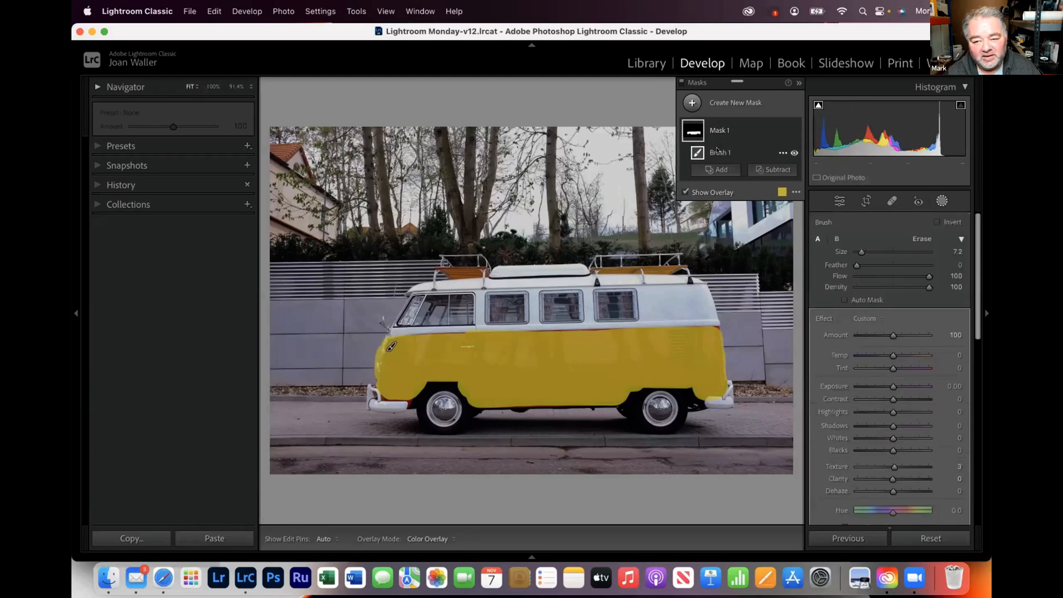
pyautogui.click(781, 152)
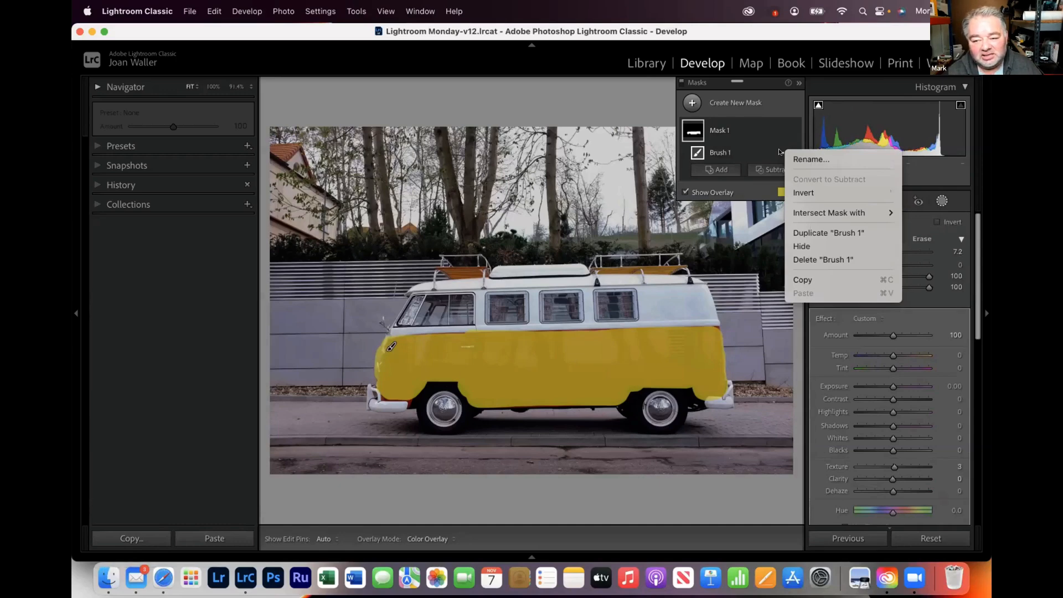
pyautogui.moveTo(809, 211)
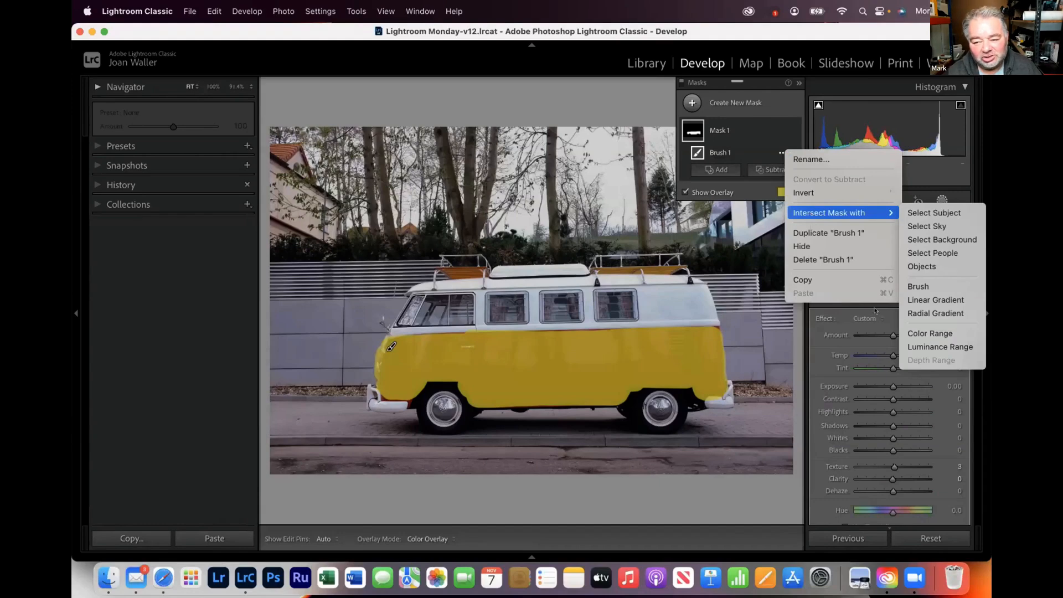
pyautogui.click(926, 333)
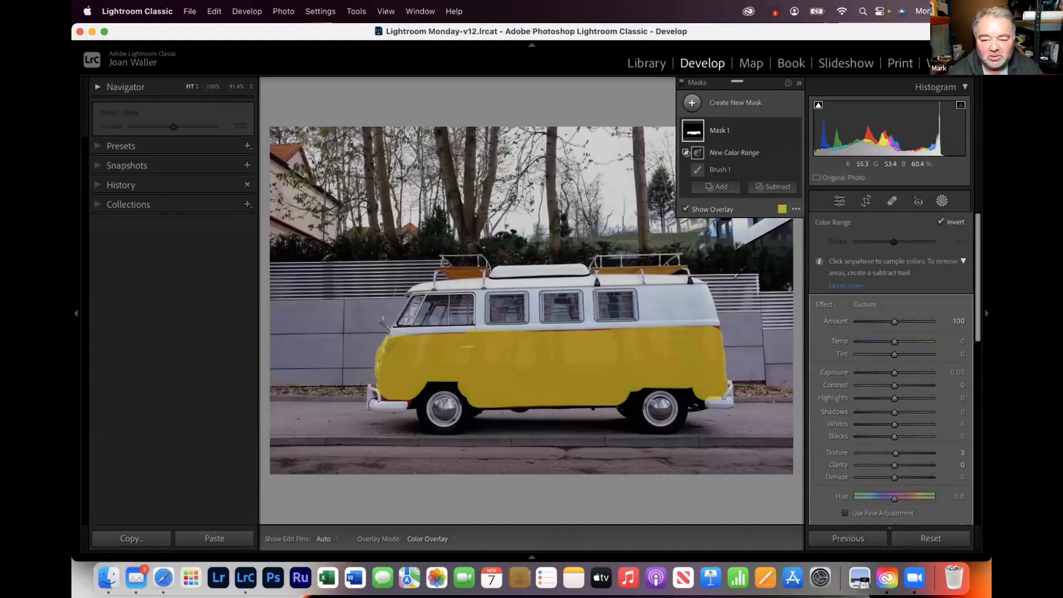
pyautogui.click(687, 209)
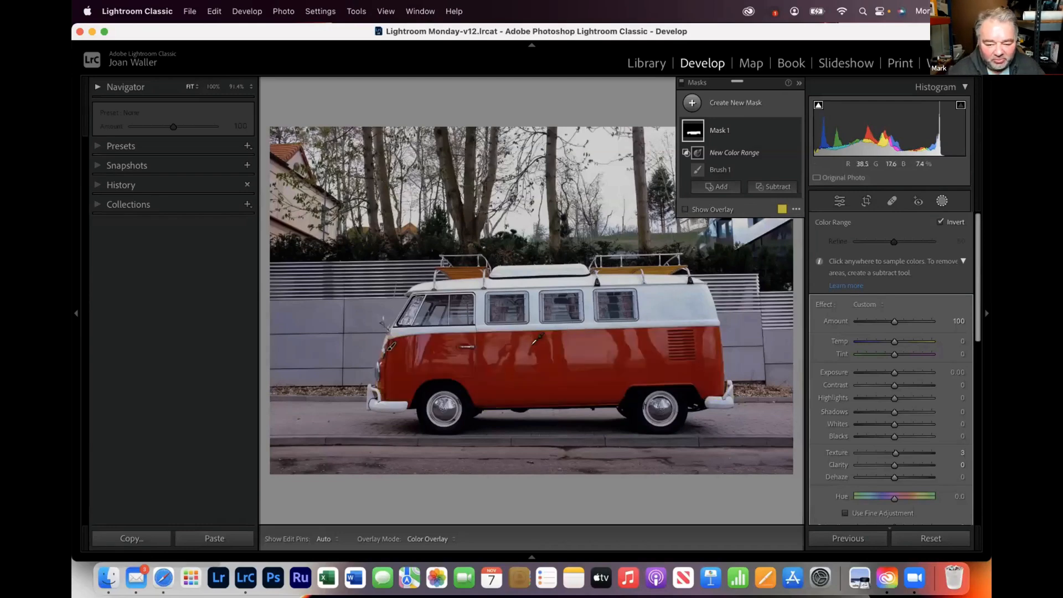
# Step: Sample the red bodywork along the van's side for the inverted Color Range in Mask 1 and switch on the mask overlay
pyautogui.moveTo(497, 355); pyautogui.dragTo(633, 368)
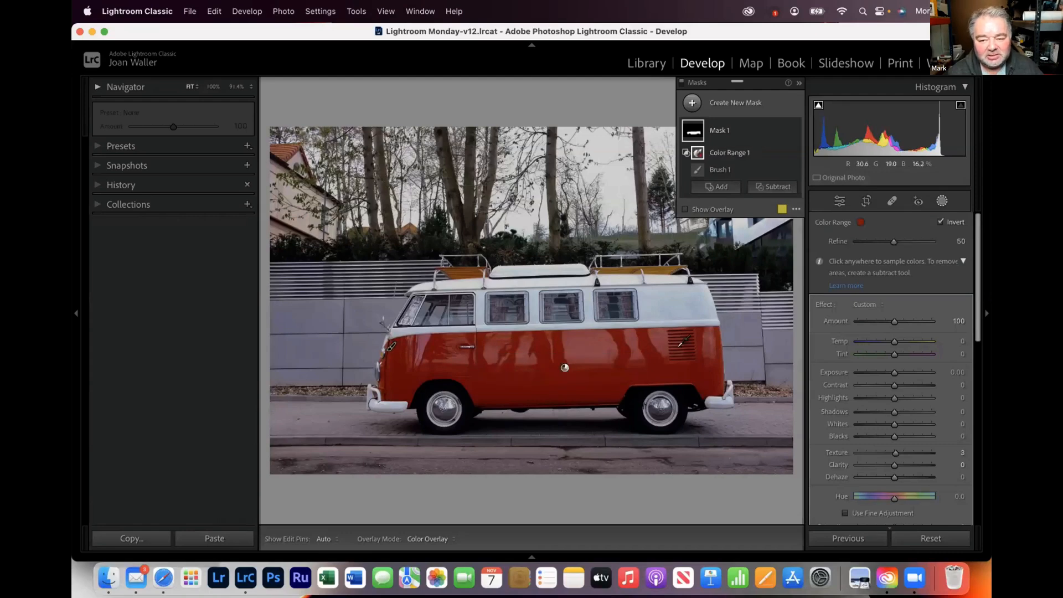
pyautogui.click(685, 209)
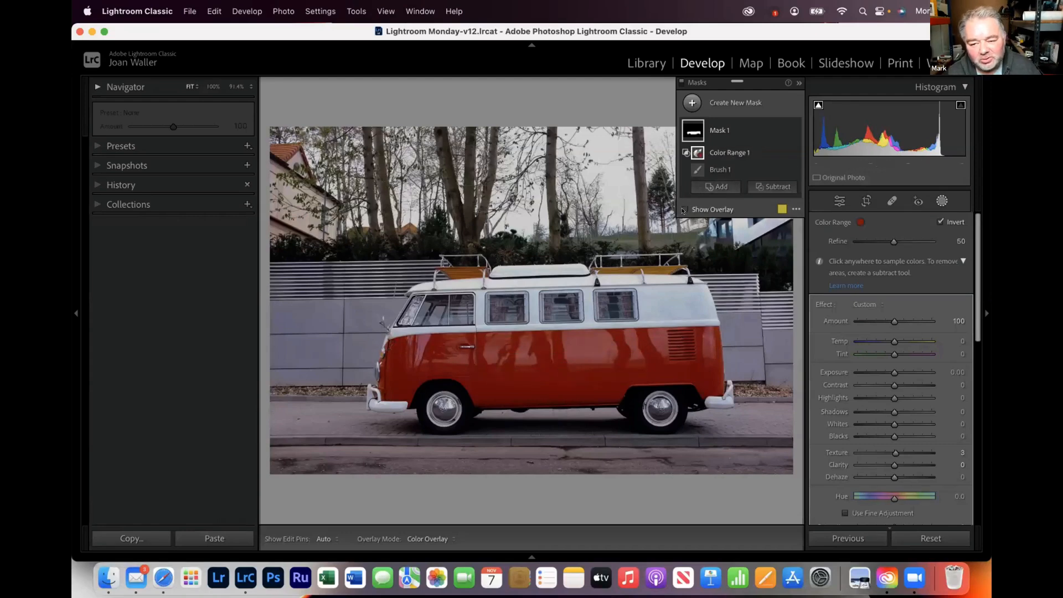
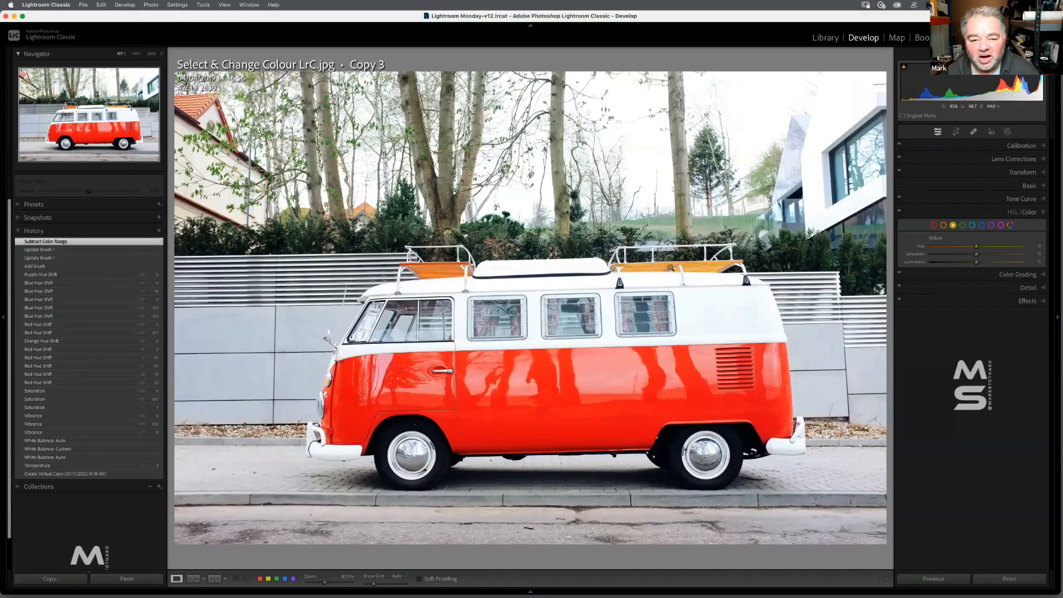
# Step: Examine Mask 1's overlay on the whole van in the Copy 3 photo, and close masking
pyautogui.click(1007, 134)
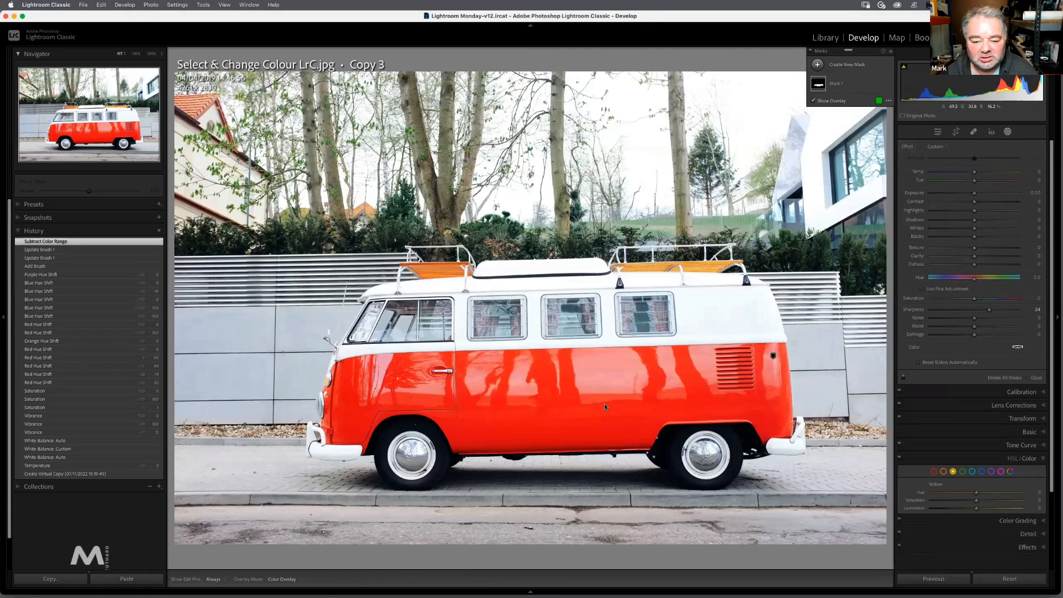
pyautogui.click(846, 83)
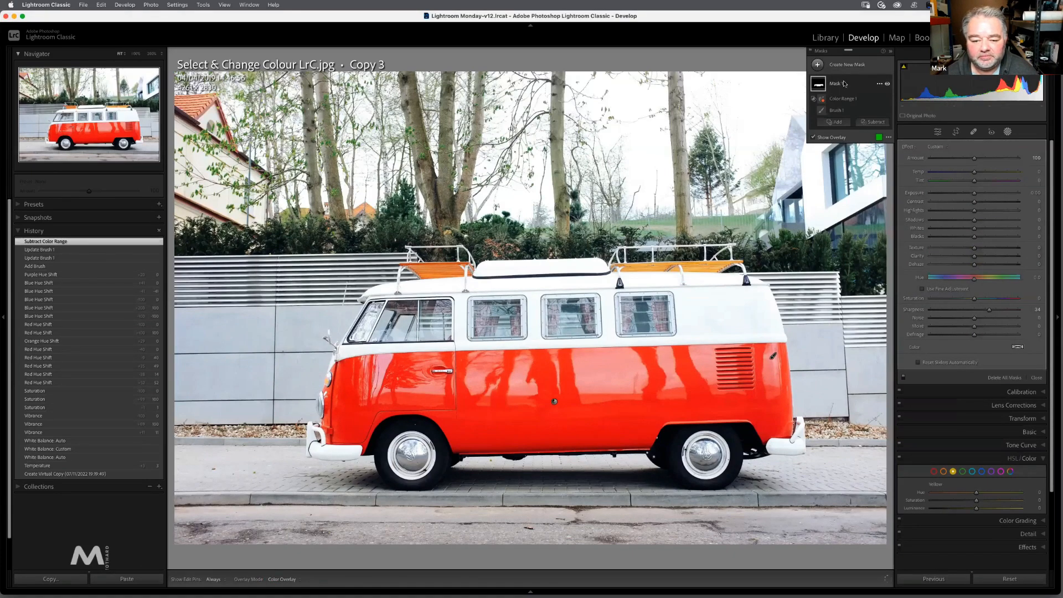
pyautogui.moveTo(560, 407)
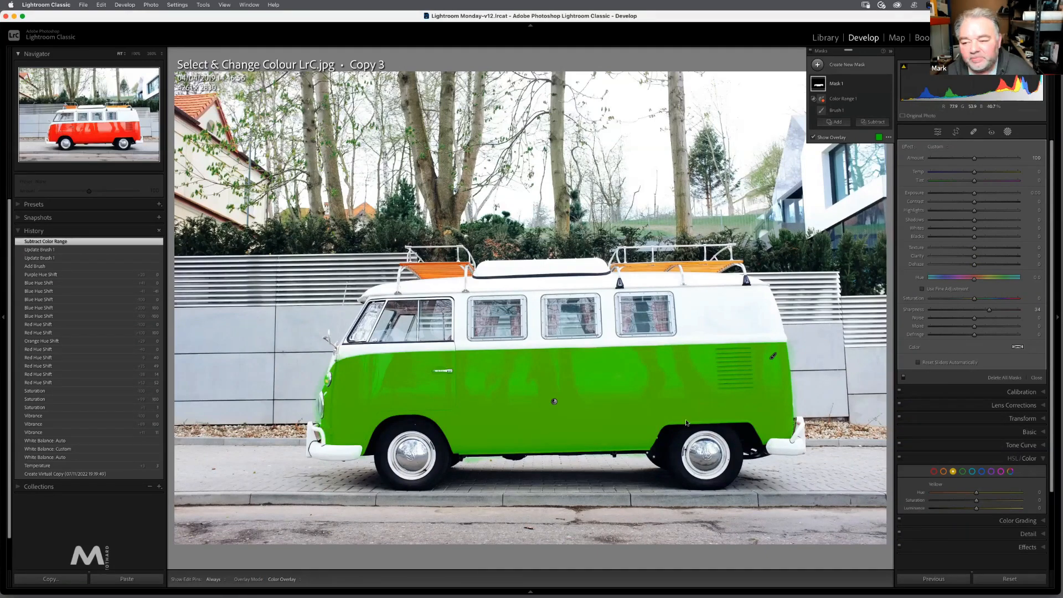
pyautogui.click(1039, 377)
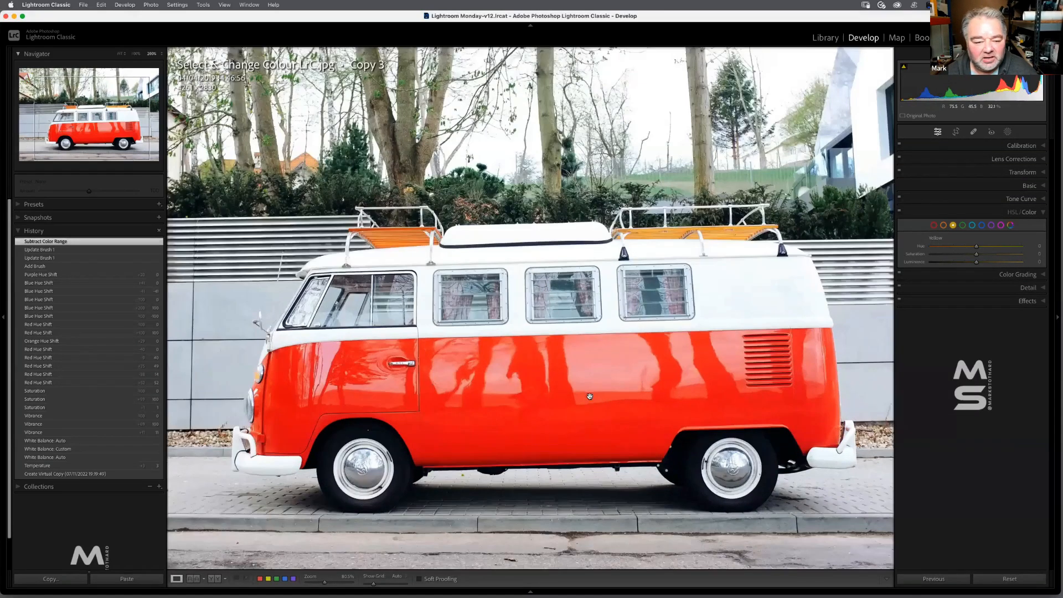
# Step: Subtract a Brush component from Mask 1 and make the brush slightly smaller for close-up cleanup work
pyautogui.click(588, 397)
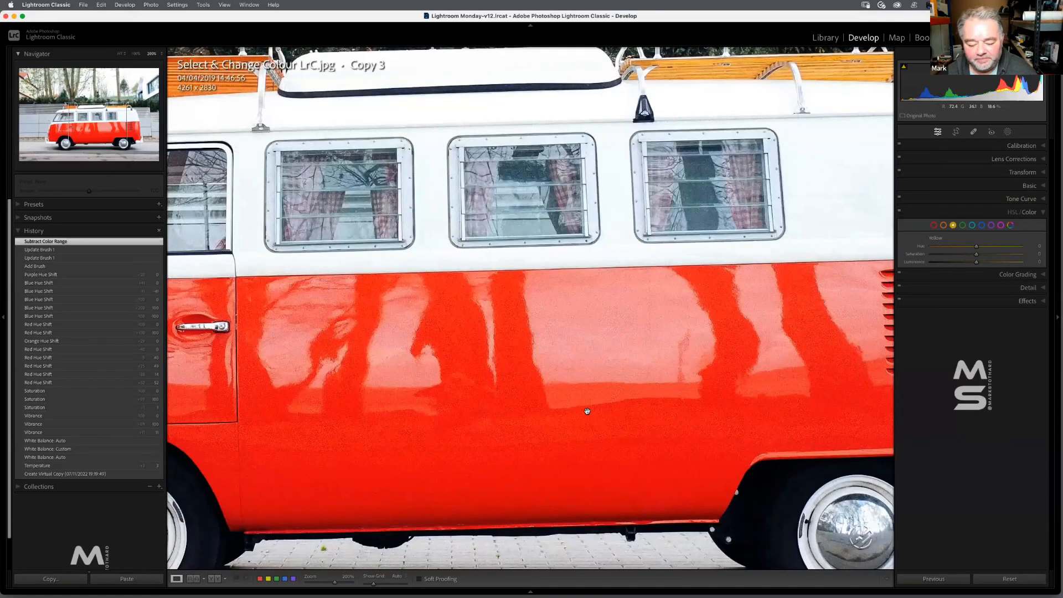
pyautogui.click(1008, 133)
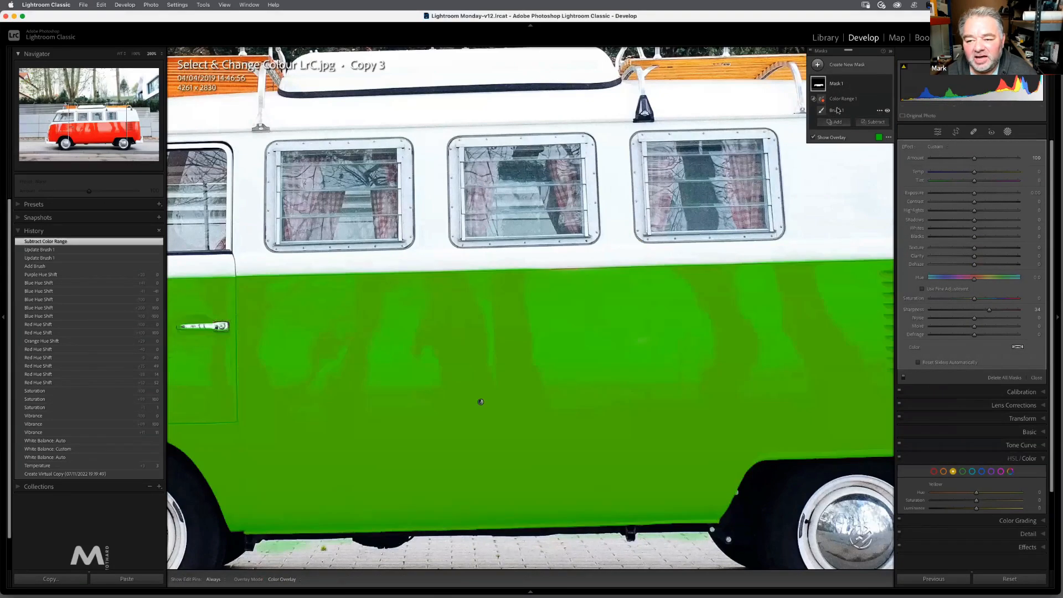
pyautogui.click(871, 123)
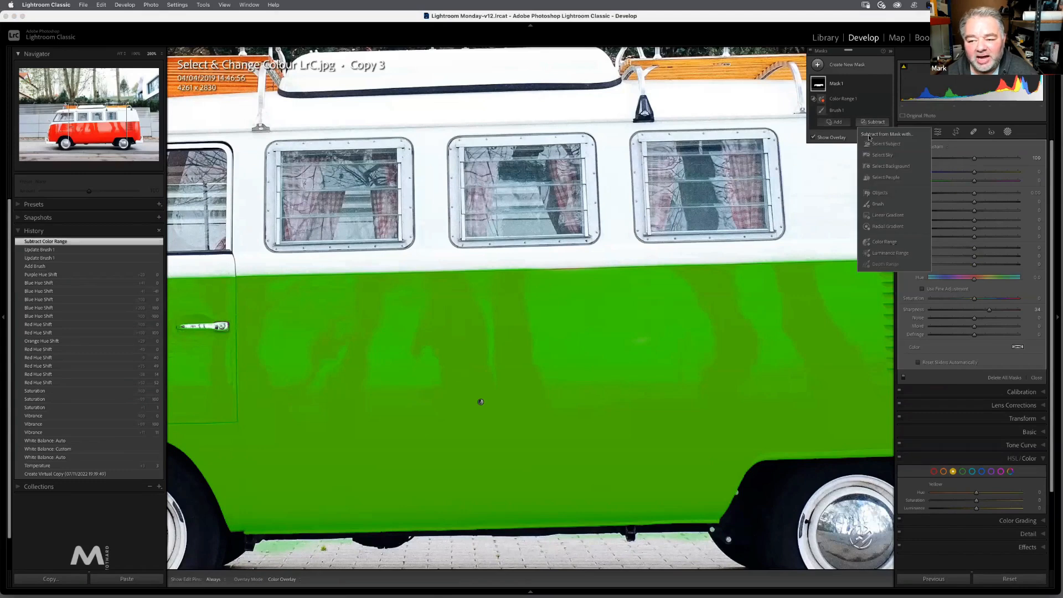
pyautogui.click(878, 202)
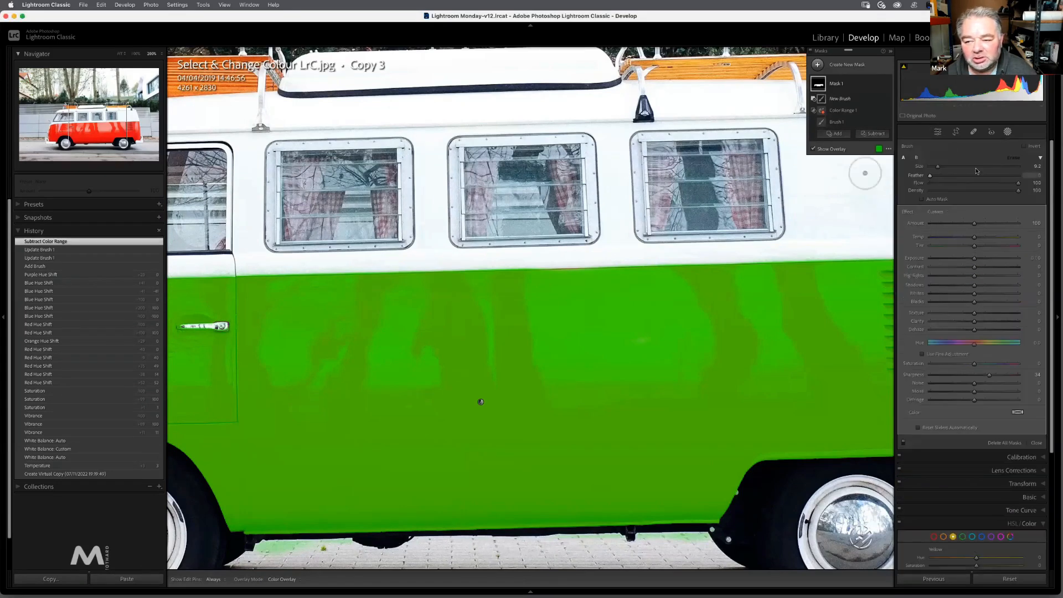
pyautogui.moveTo(939, 167); pyautogui.dragTo(937, 168)
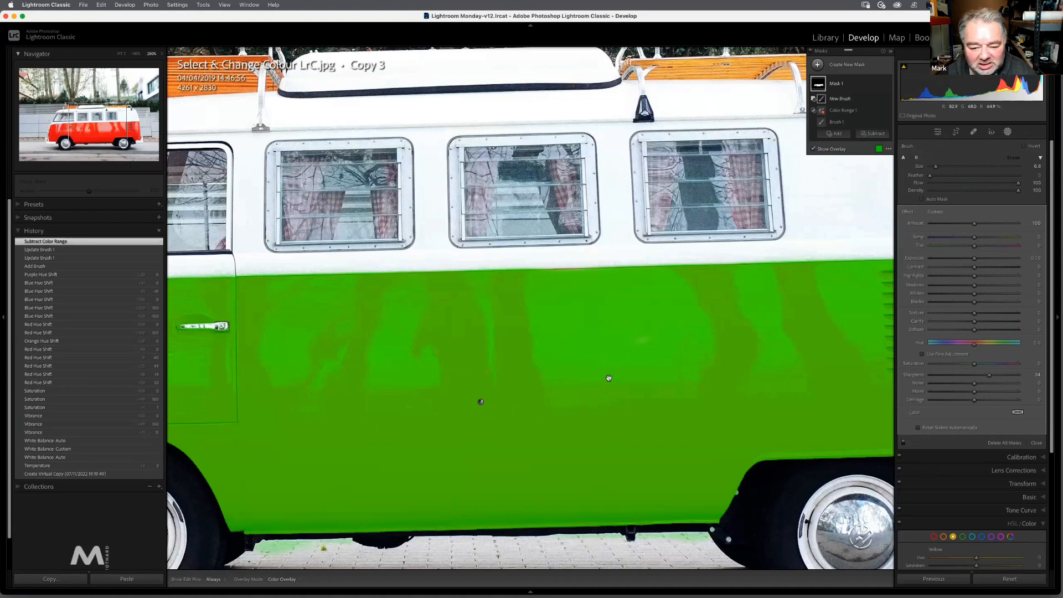
# Step: Brush the mask overspill off the paving under the van and off the wall along its front edge
pyautogui.moveTo(608, 377); pyautogui.dragTo(611, 179)
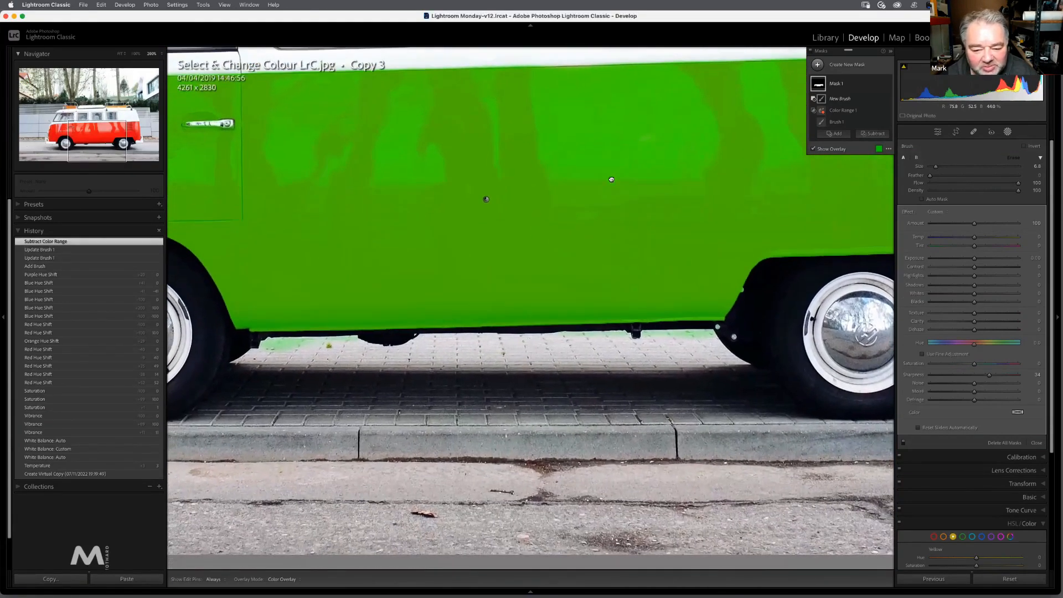
pyautogui.moveTo(693, 339)
pyautogui.mouseDown()
pyautogui.moveTo(634, 350)
pyautogui.moveTo(566, 345)
pyautogui.moveTo(705, 341)
pyautogui.mouseUp()
pyautogui.moveTo(311, 353)
pyautogui.mouseDown()
pyautogui.moveTo(265, 356)
pyautogui.moveTo(316, 347)
pyautogui.moveTo(403, 390)
pyautogui.moveTo(634, 427)
pyautogui.mouseUp()
pyautogui.moveTo(330, 439)
pyautogui.mouseDown()
pyautogui.moveTo(448, 426)
pyautogui.moveTo(576, 431)
pyautogui.mouseUp()
pyautogui.moveTo(455, 242); pyautogui.dragTo(468, 293)
pyautogui.moveTo(467, 293); pyautogui.dragTo(470, 334)
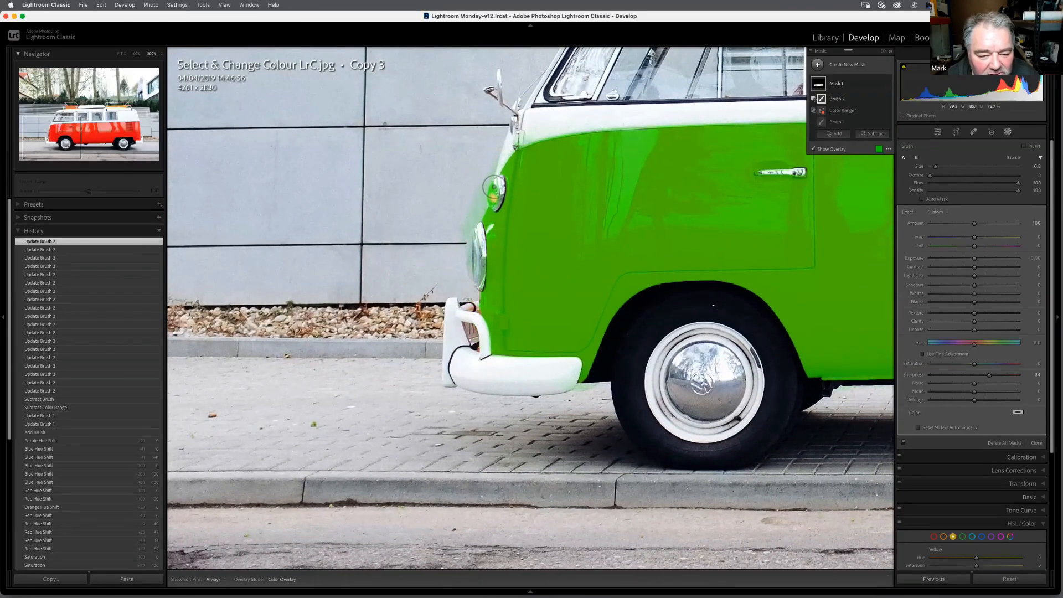
# Step: Brush the orange indicator light above the headlight out of the mask
pyautogui.moveTo(494, 187); pyautogui.dragTo(491, 198)
pyautogui.moveTo(492, 194); pyautogui.dragTo(490, 199)
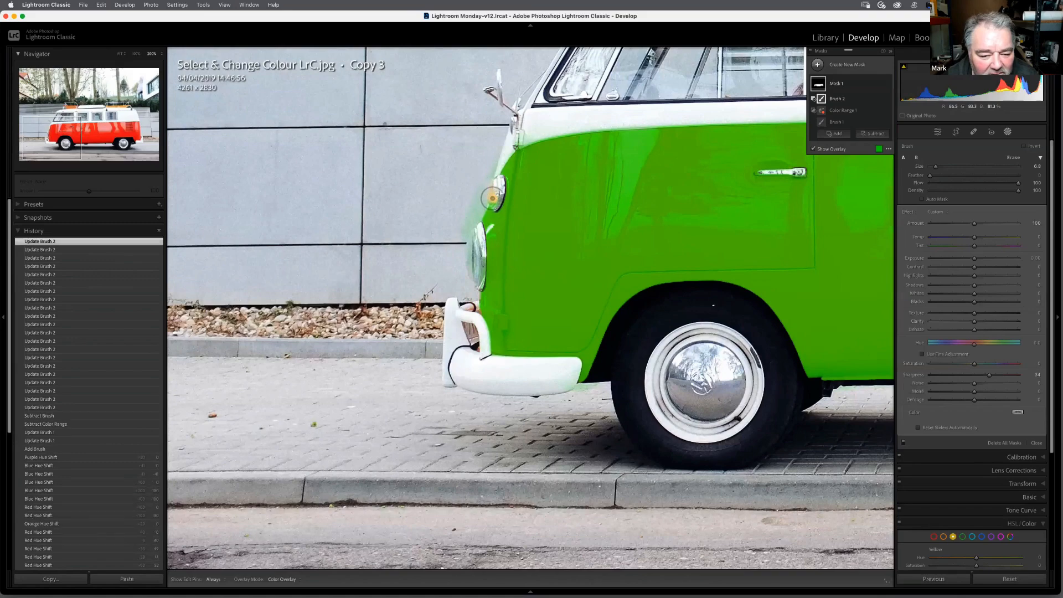
pyautogui.click(494, 196)
pyautogui.click(492, 201)
pyautogui.click(493, 189)
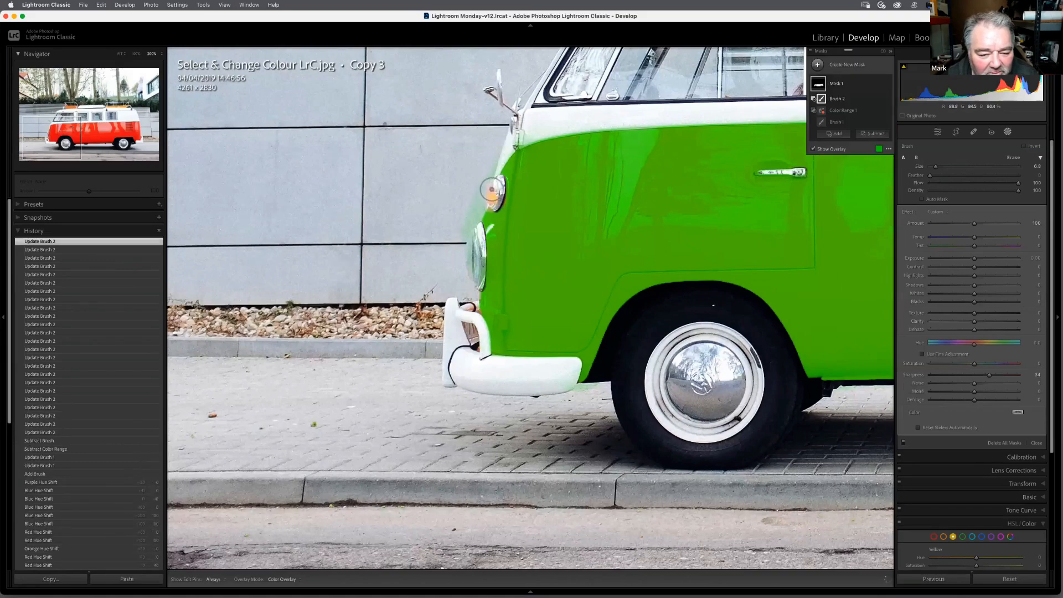
pyautogui.click(493, 189)
# Step: Hide the edit pins and brush the mask overspill off the background just above the rear bumper
pyautogui.moveTo(408, 235); pyautogui.dragTo(350, 307)
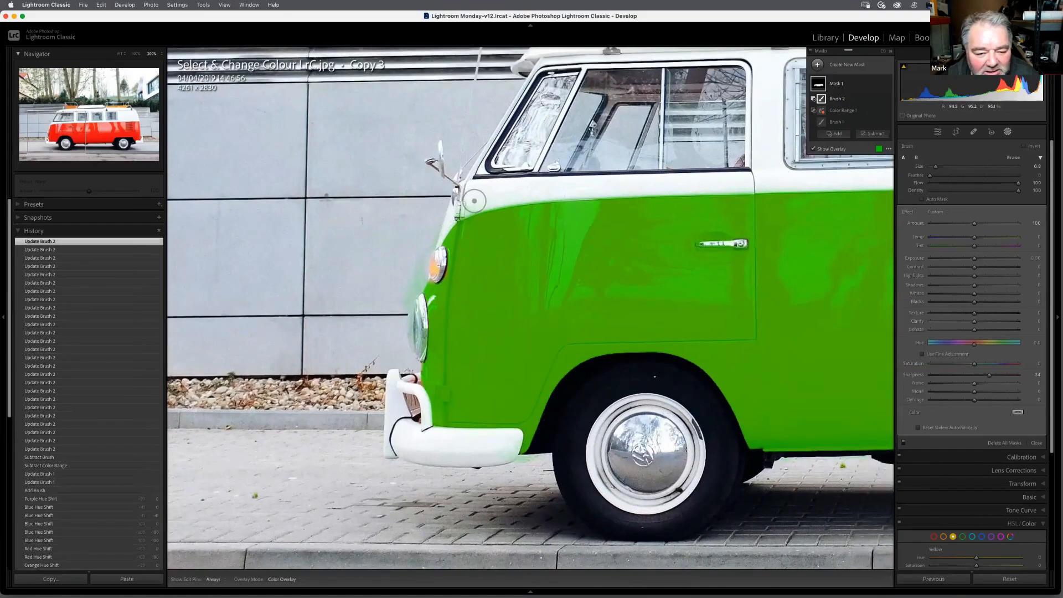
pyautogui.press('h')
pyautogui.press('h')
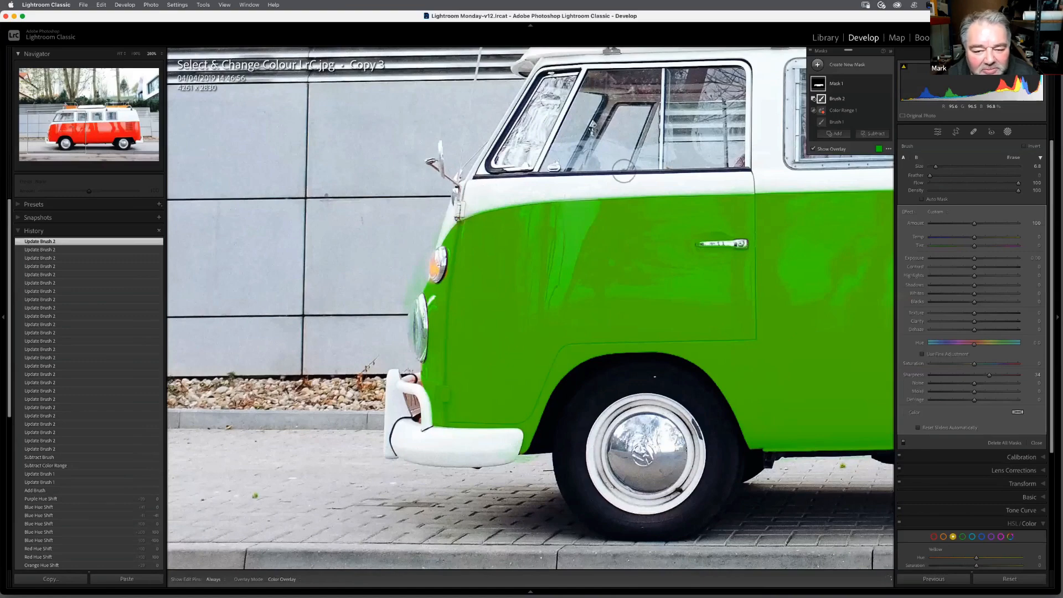
pyautogui.press('h')
pyautogui.press('h')
pyautogui.hscroll(10, 613, 181)
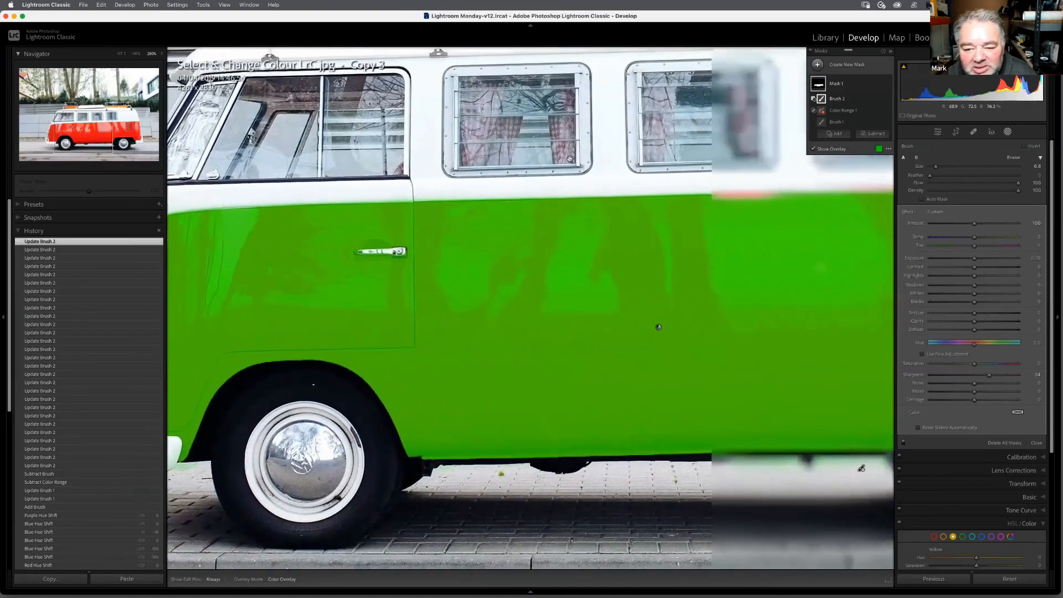
pyautogui.hscroll(12, 601, 165)
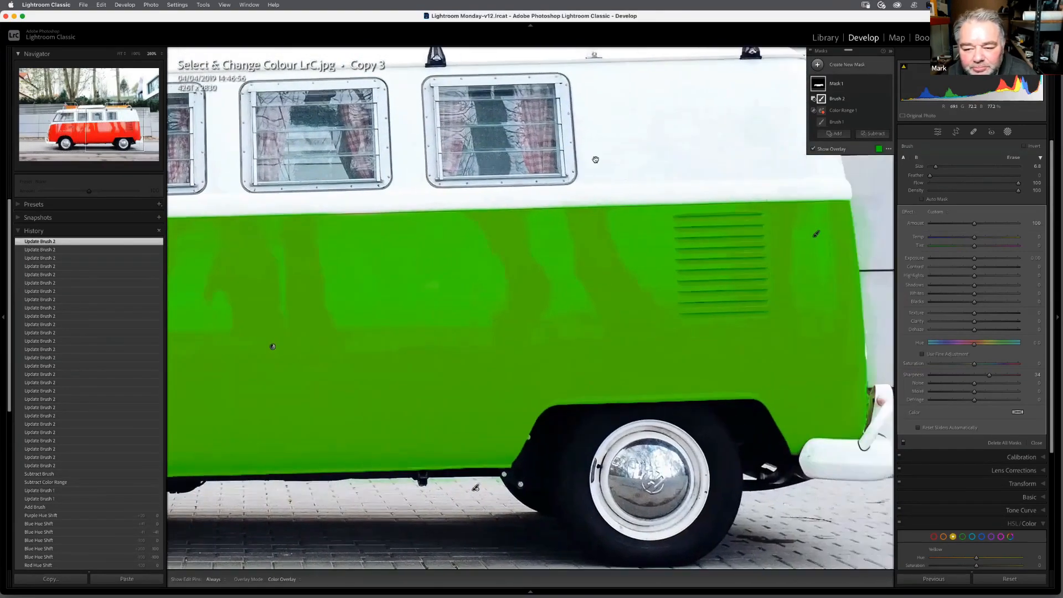
pyautogui.hscroll(2, 523, 166)
pyautogui.press('h')
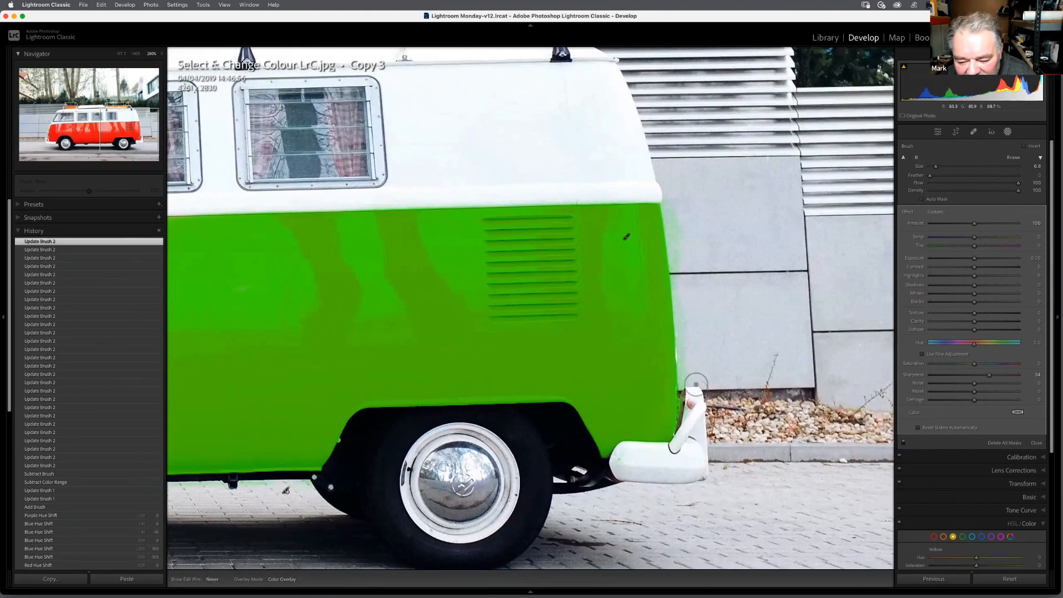
pyautogui.moveTo(691, 393)
pyautogui.mouseDown()
pyautogui.moveTo(685, 433)
pyautogui.moveTo(688, 358)
pyautogui.mouseUp()
# Step: Brush the remaining mask overspill off the paving just below the van's sill, ahead of the rear wheel
pyautogui.hscroll(-6, 249, 222)
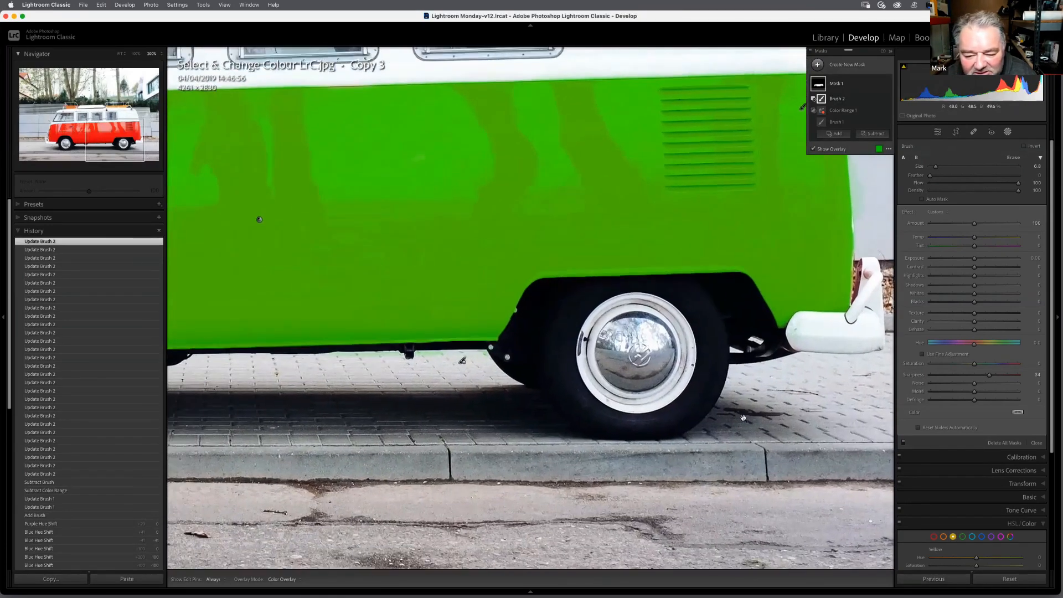
pyautogui.hscroll(-6, 264, 218)
pyautogui.press('h')
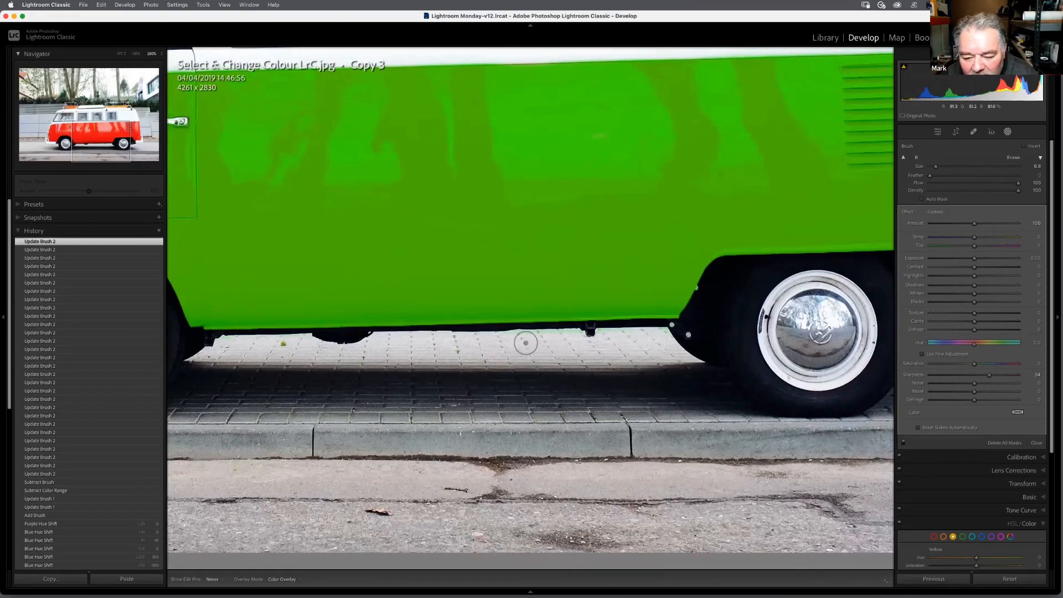
pyautogui.moveTo(534, 342); pyautogui.dragTo(569, 339)
pyautogui.press('h')
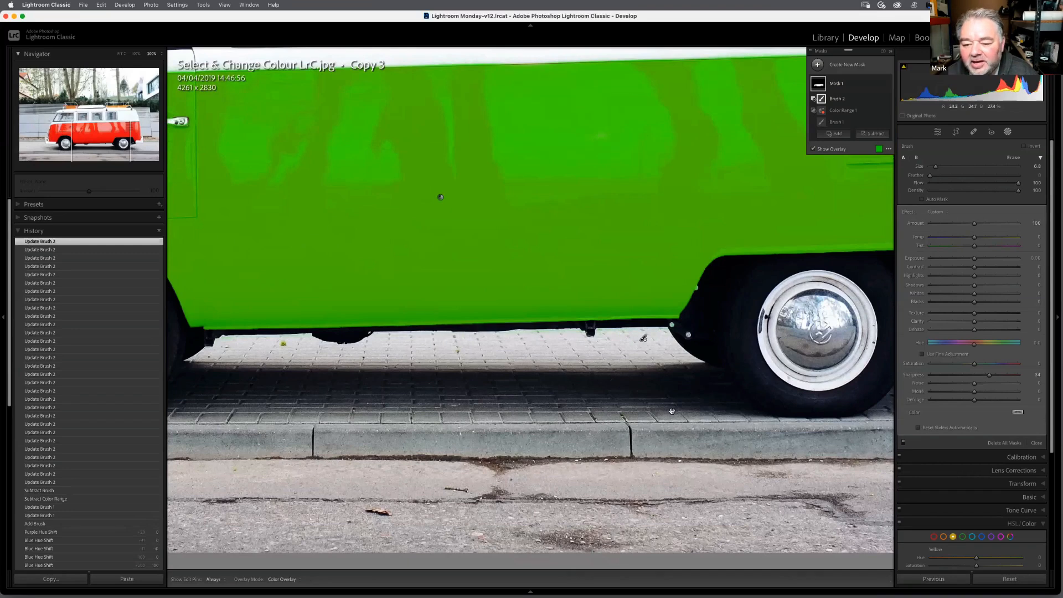
pyautogui.moveTo(671, 411); pyautogui.dragTo(748, 401)
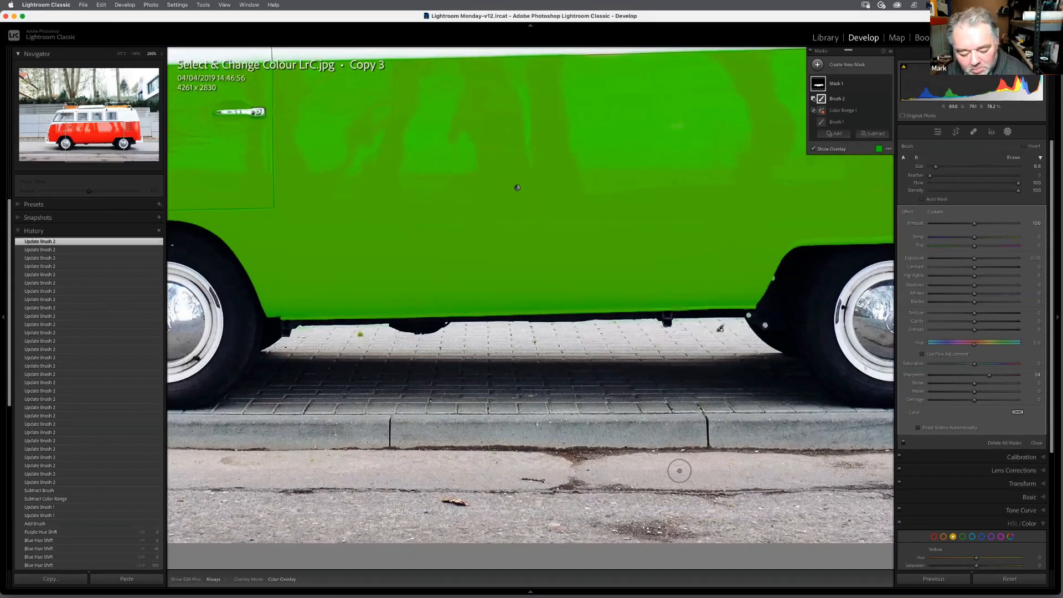
pyautogui.press('-')
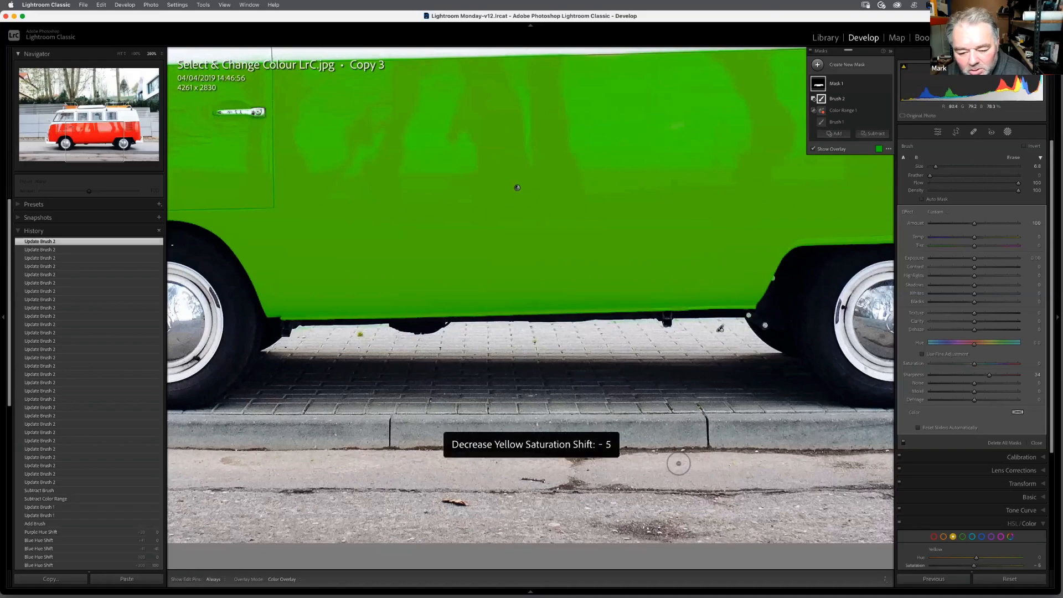
pyautogui.press('=')
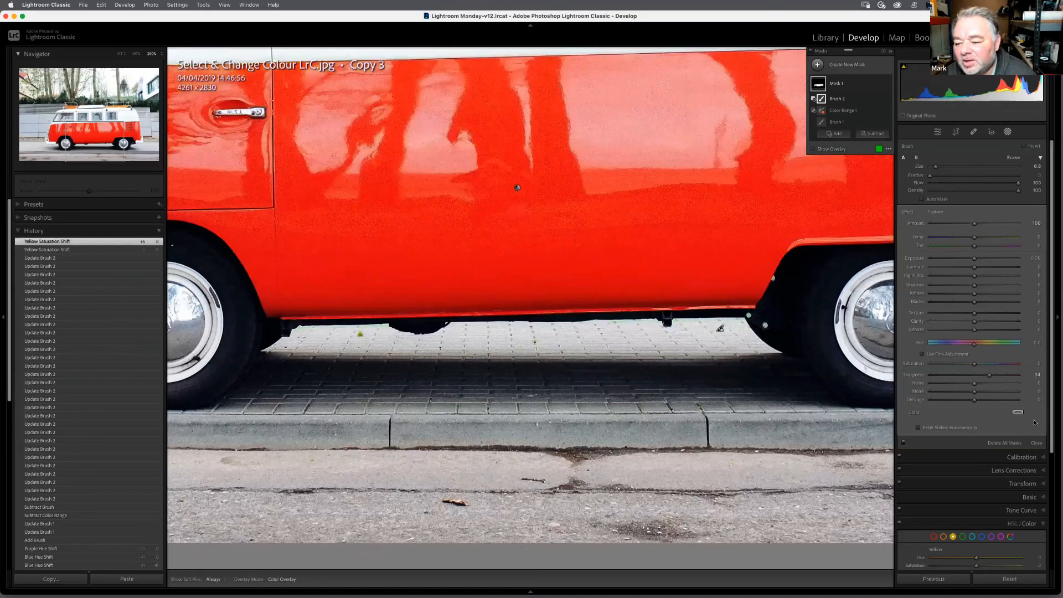
# Step: Fit the whole photo in view and inspect the cleaned-up Mask 1 overlay on the van
pyautogui.hotkey('shift', 'w')
pyautogui.press('super+minus')
pyautogui.press('super+minus')
pyautogui.press('super+minus')
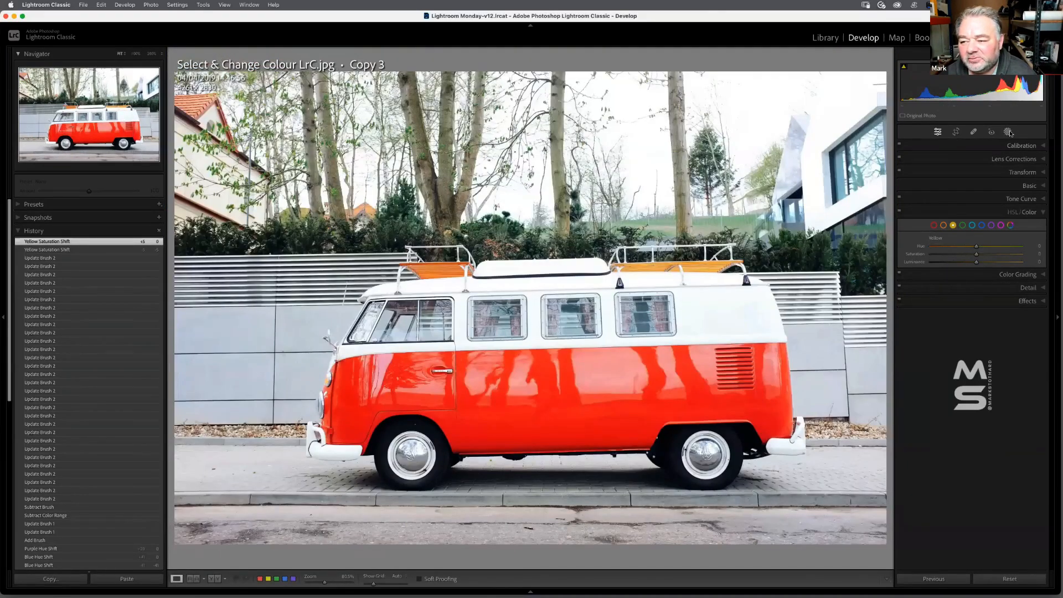
pyautogui.click(1009, 132)
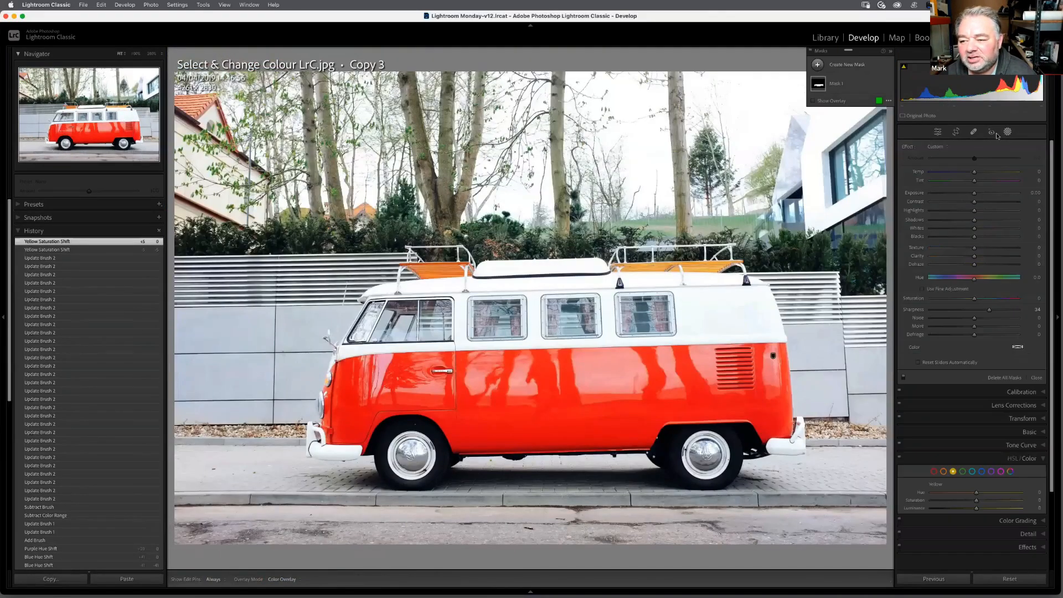
pyautogui.click(841, 87)
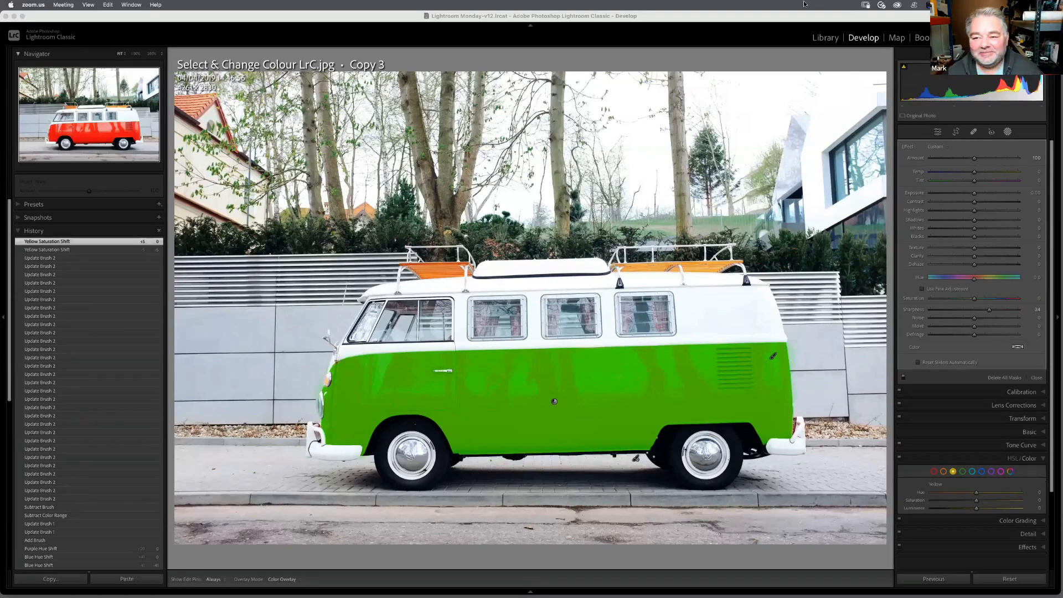
# Step: Cycle the mask overlay colour through white, black and red back to green, and hide the overlay
pyautogui.click(614, 403)
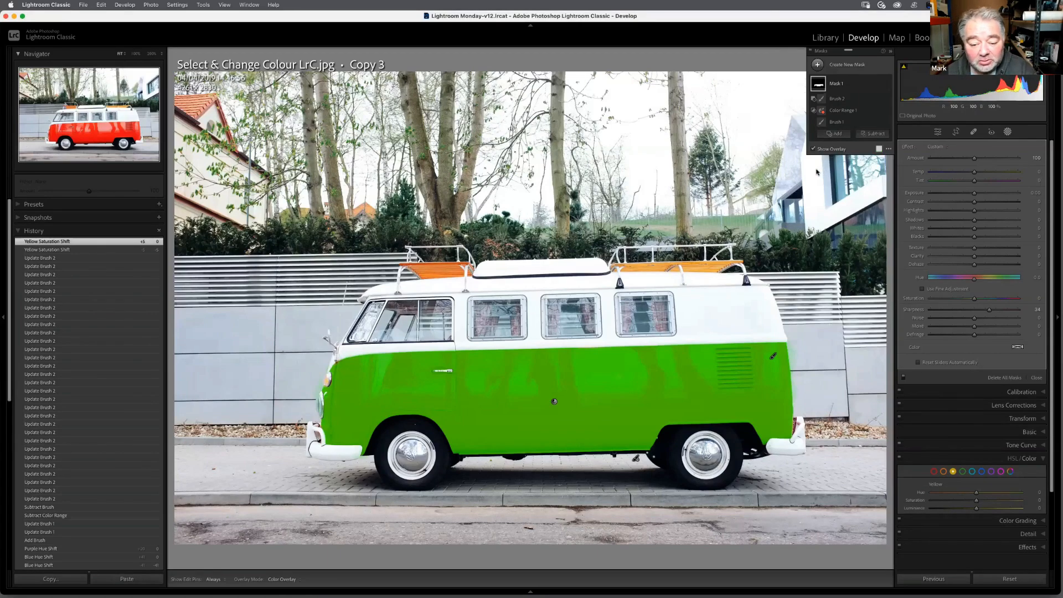
pyautogui.hotkey('shift', 'o')
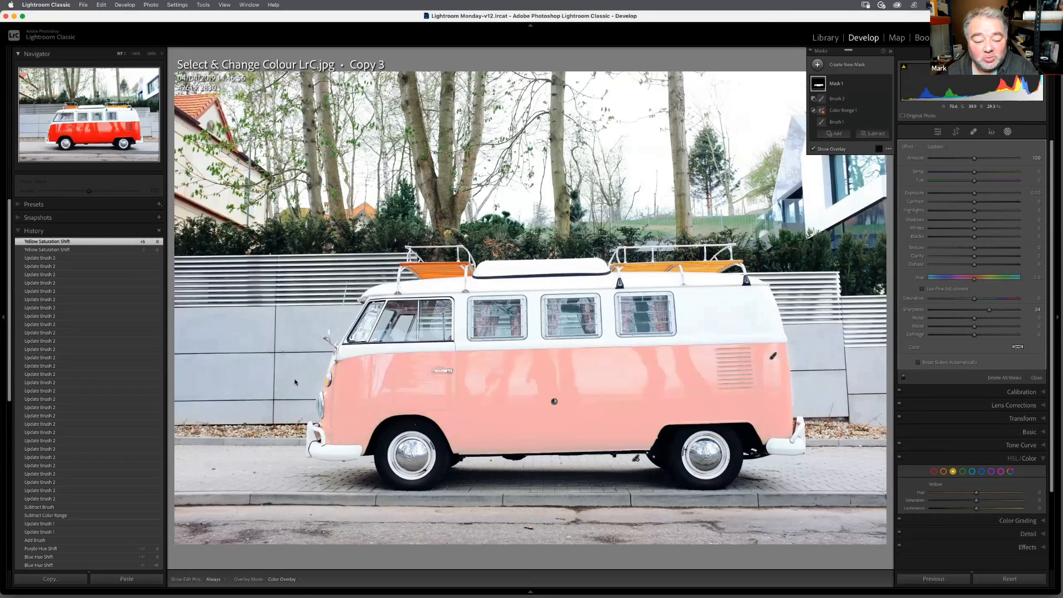
pyautogui.hotkey('shift', 'o')
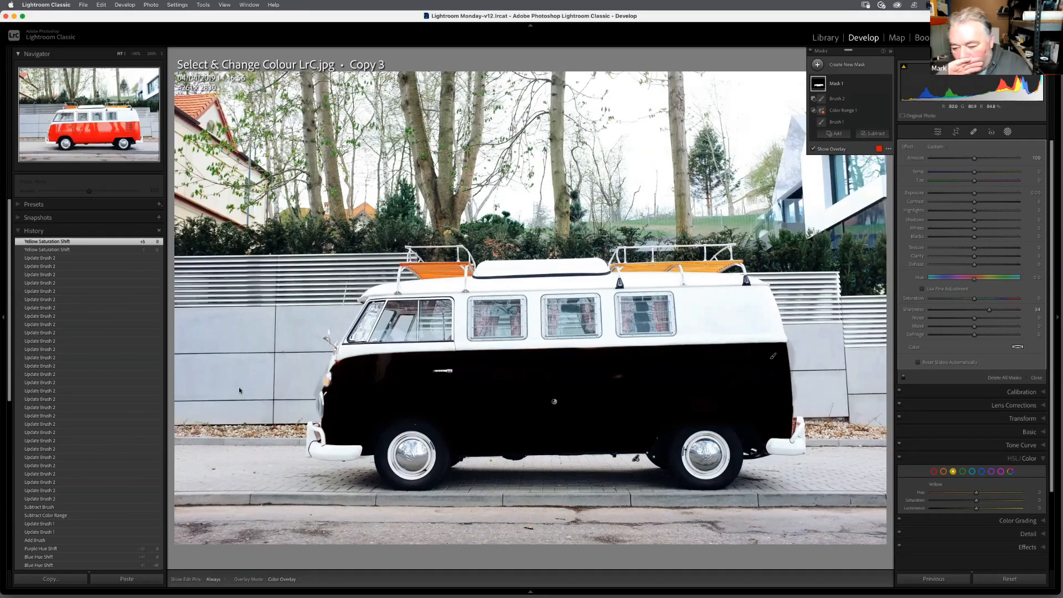
pyautogui.hotkey('shift', 'o')
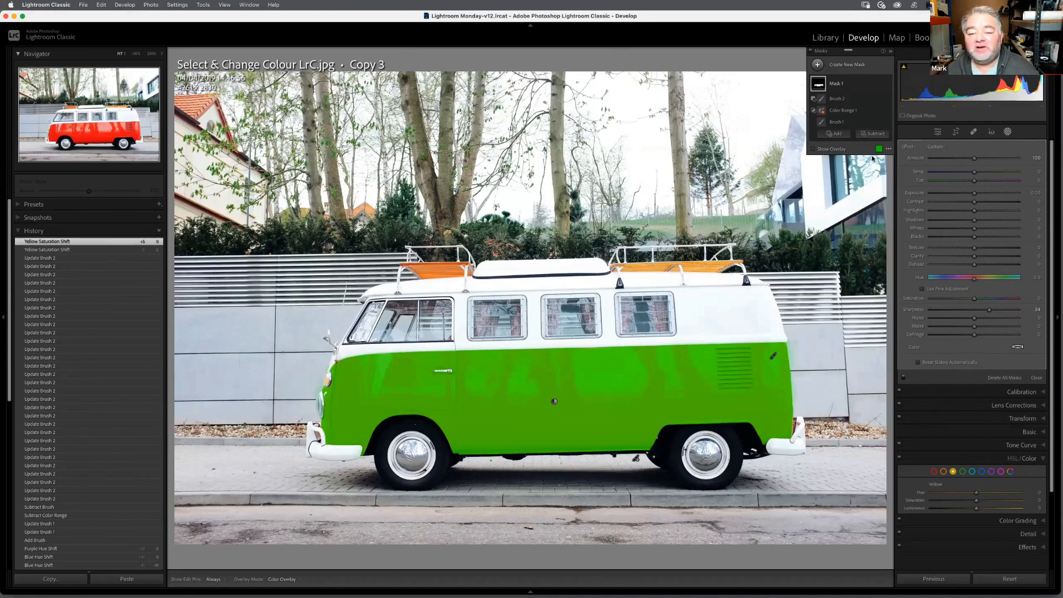
pyautogui.click(836, 149)
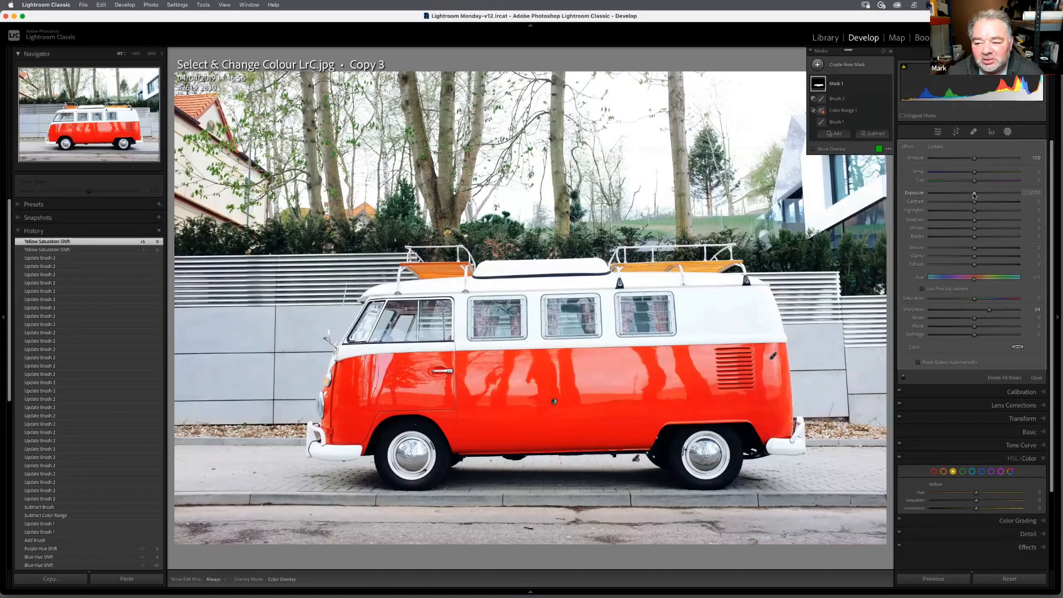
# Step: Try a darker and a brighter Exposure and a stronger Clarity on Mask 1, resetting both to their defaults
pyautogui.moveTo(974, 194); pyautogui.dragTo(954, 195)
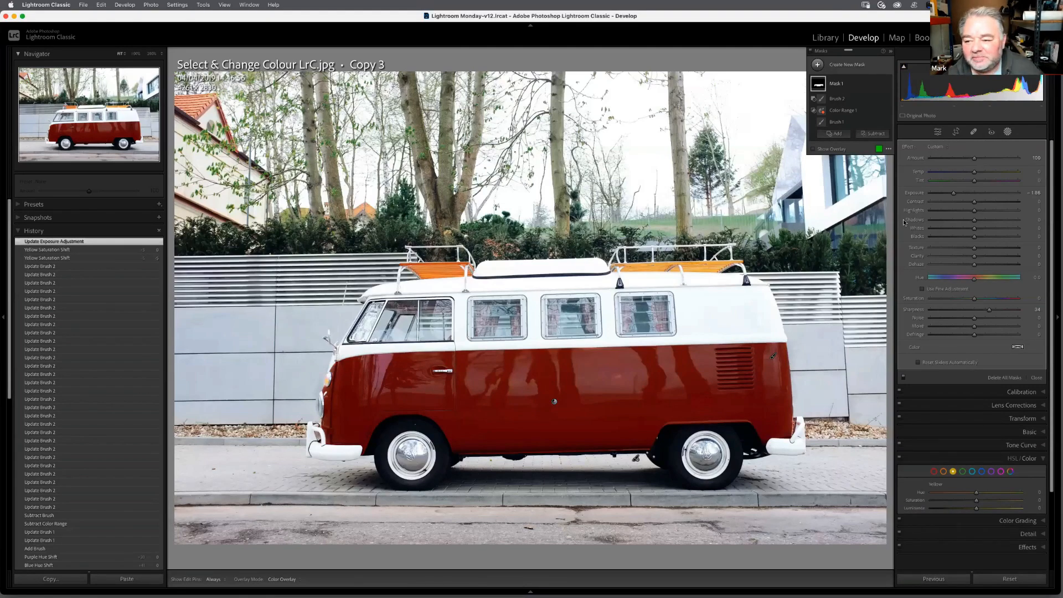
pyautogui.moveTo(956, 194); pyautogui.dragTo(984, 194)
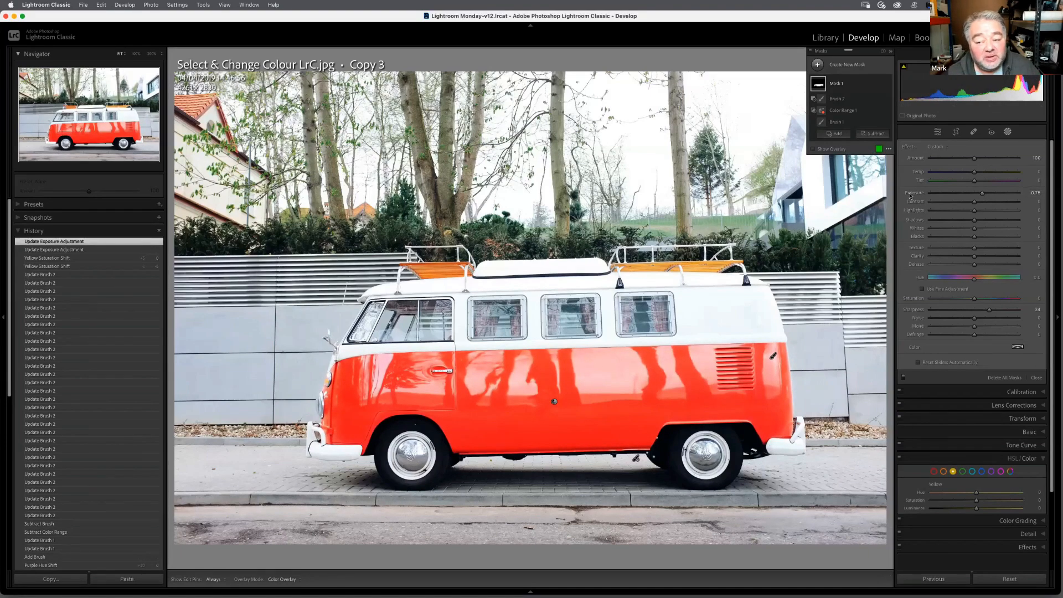
pyautogui.doubleClick(910, 195)
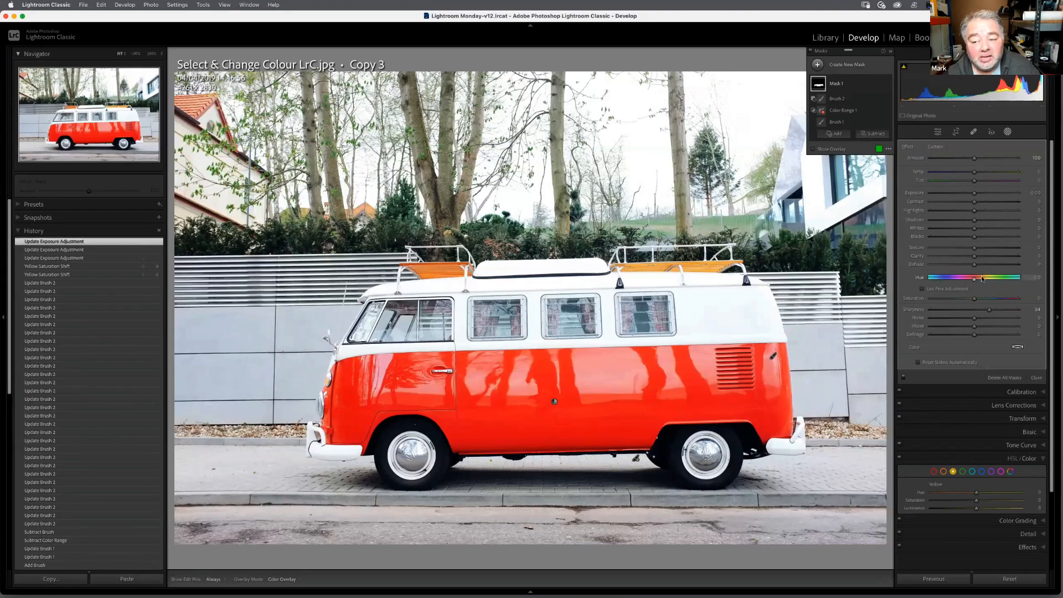
pyautogui.moveTo(975, 256); pyautogui.dragTo(986, 260)
pyautogui.moveTo(991, 259); pyautogui.dragTo(993, 259)
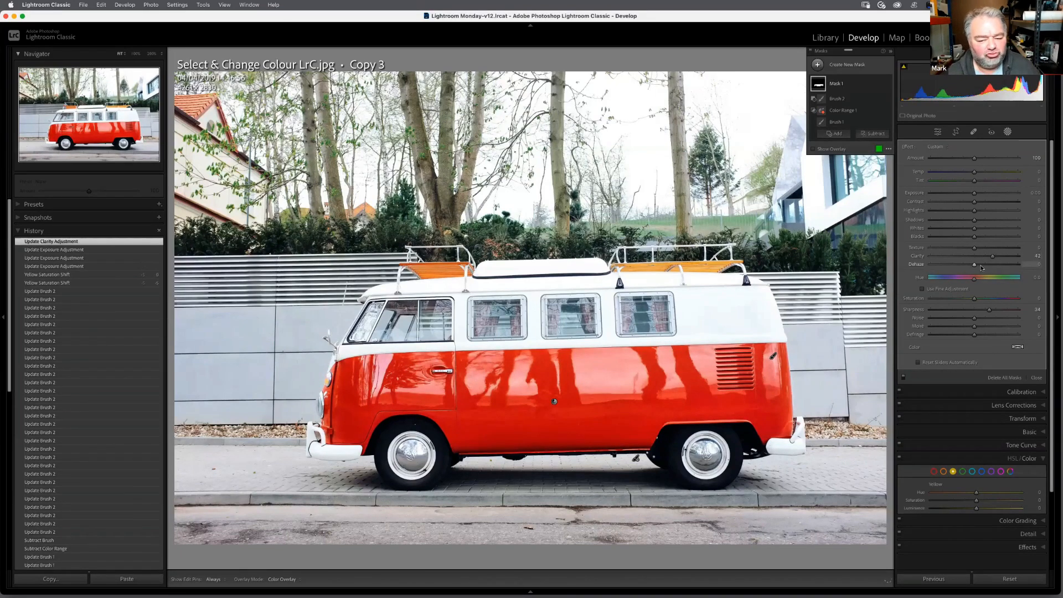
pyautogui.doubleClick(919, 256)
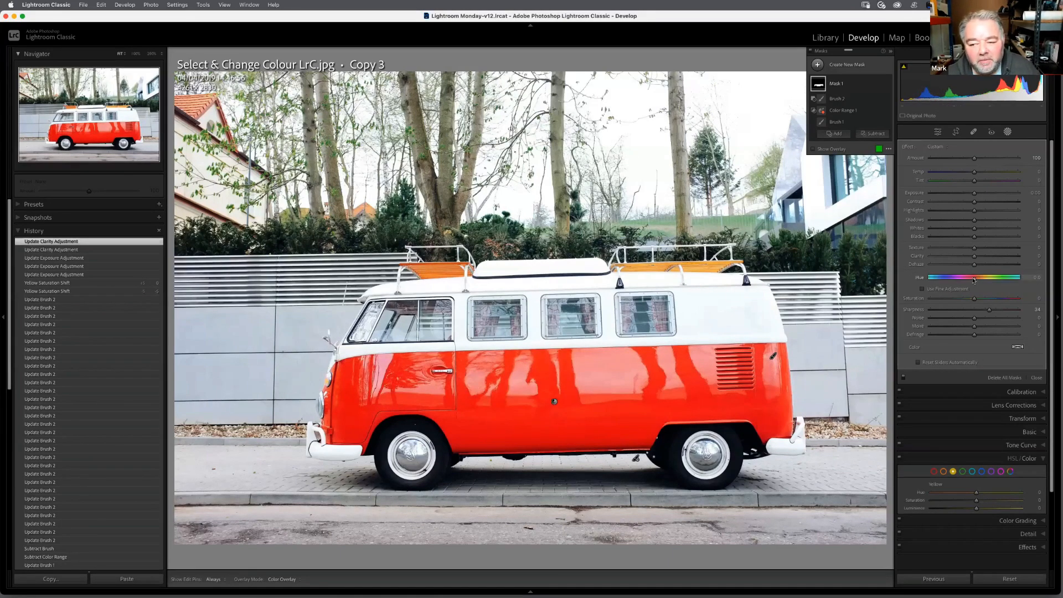
# Step: Shift the masked bodywork's Hue to green, compare a darker exposure, and set Exposure to 1.27 and Clarity to 21
pyautogui.moveTo(975, 281); pyautogui.dragTo(991, 280)
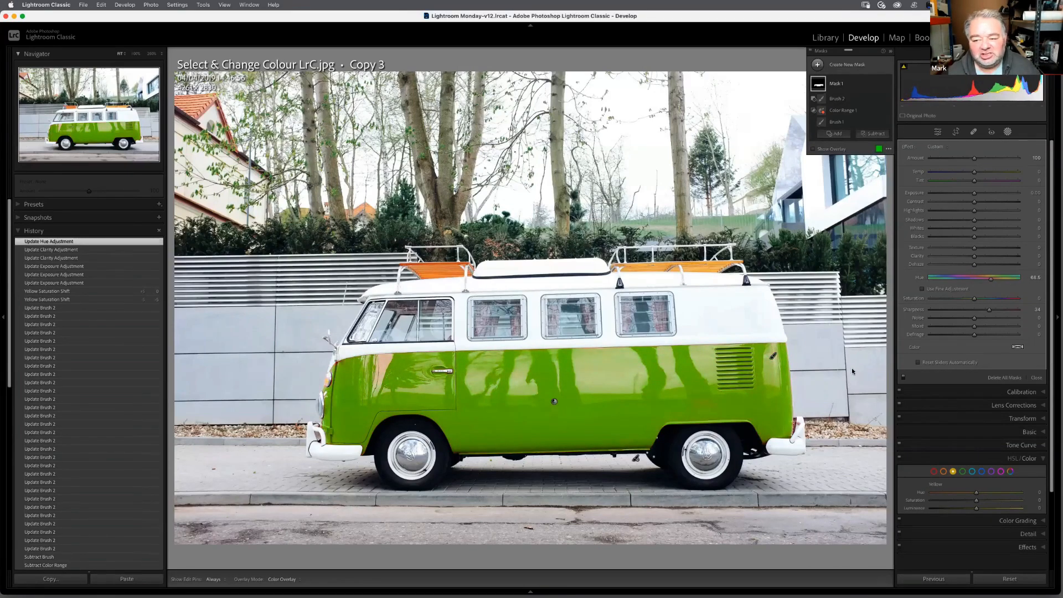
pyautogui.moveTo(975, 193); pyautogui.dragTo(965, 198)
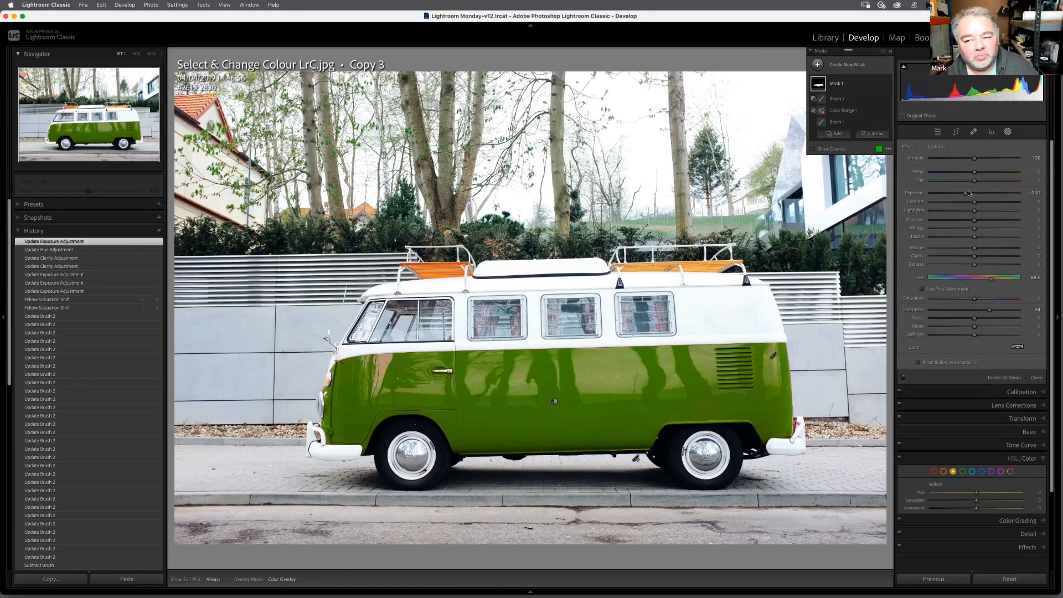
pyautogui.moveTo(969, 193); pyautogui.dragTo(989, 194)
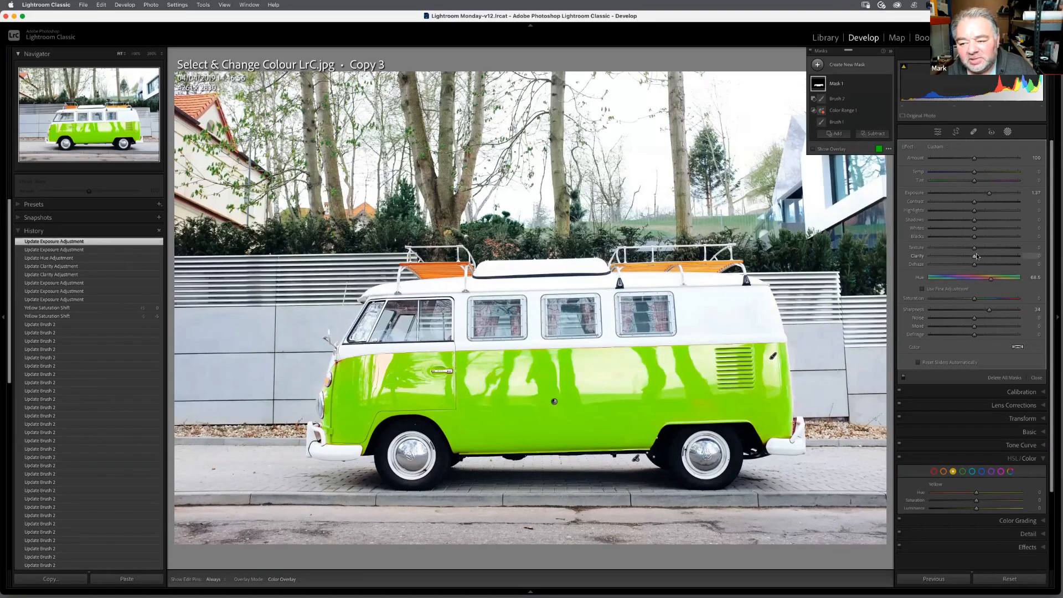
pyautogui.moveTo(975, 257); pyautogui.dragTo(985, 259)
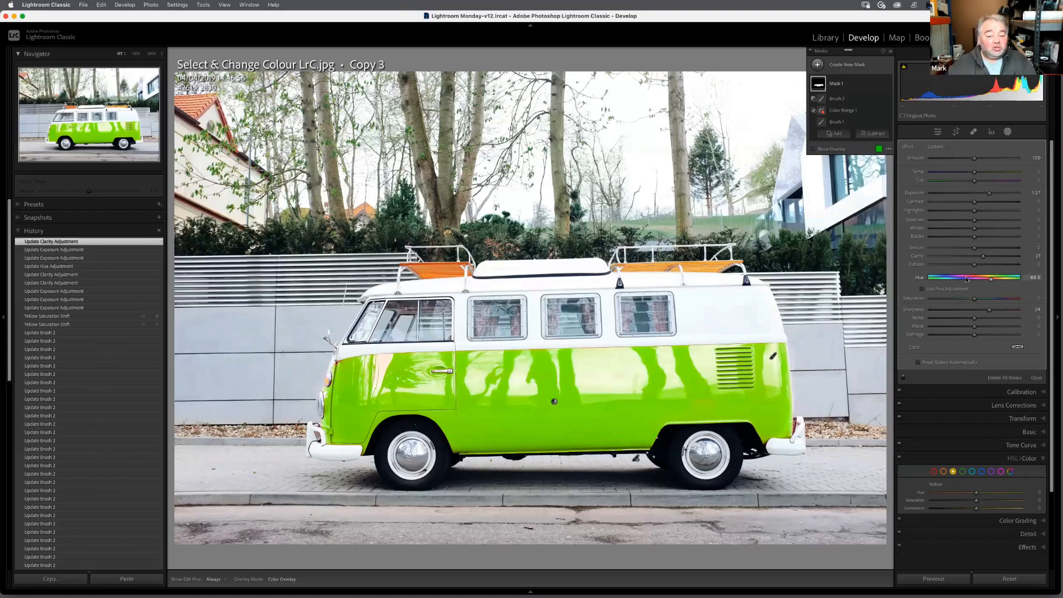
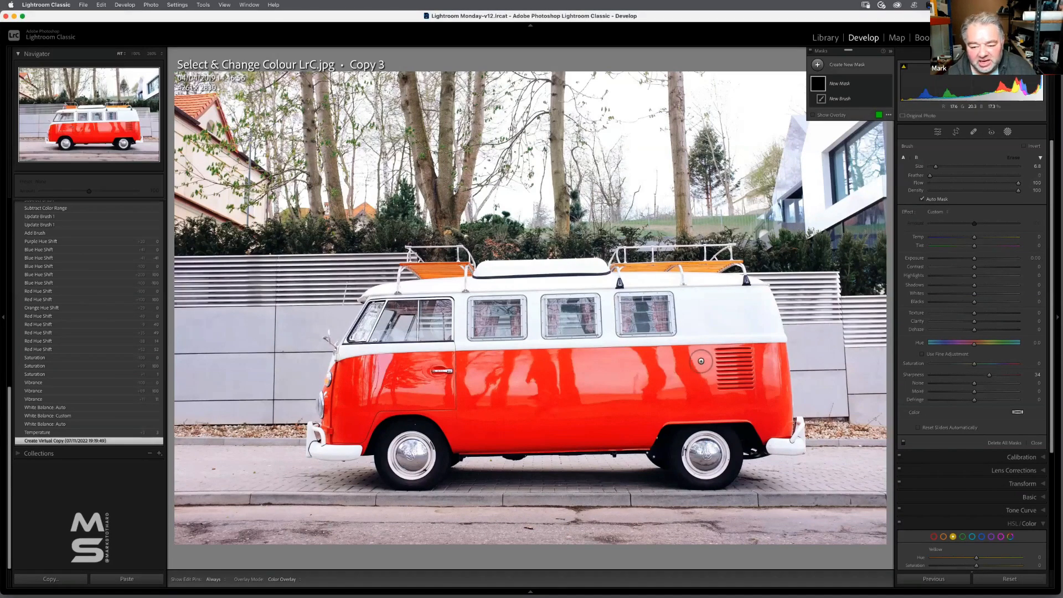
# Step: Hide the edit pins and paint a new Auto Mask brush mask over the rear and middle of the van's red side
pyautogui.press('h')
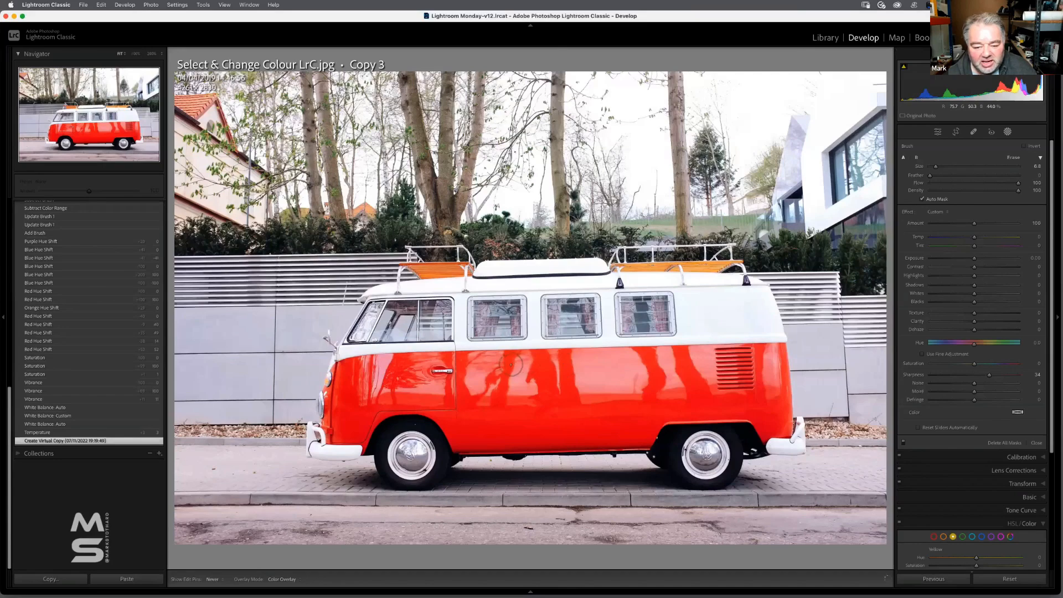
pyautogui.moveTo(696, 361); pyautogui.dragTo(512, 365)
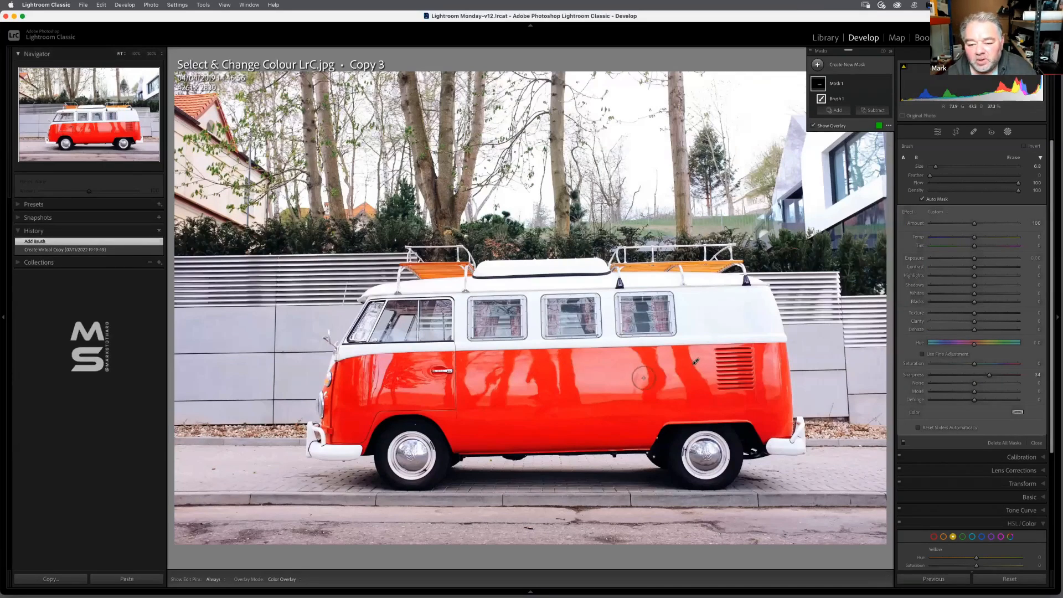
pyautogui.press('h')
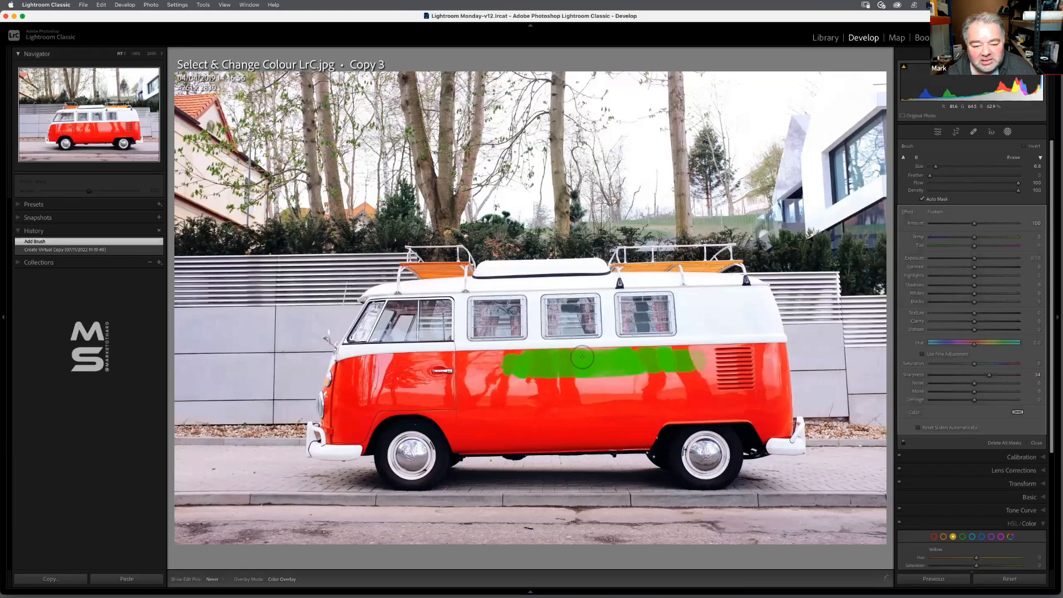
pyautogui.moveTo(695, 354)
pyautogui.mouseDown()
pyautogui.moveTo(765, 354)
pyautogui.moveTo(630, 377)
pyautogui.moveTo(765, 399)
pyautogui.moveTo(759, 369)
pyautogui.moveTo(726, 374)
pyautogui.moveTo(718, 372)
pyautogui.moveTo(740, 358)
pyautogui.moveTo(715, 357)
pyautogui.moveTo(780, 352)
pyautogui.moveTo(780, 427)
pyautogui.moveTo(736, 408)
pyautogui.moveTo(655, 415)
pyautogui.moveTo(642, 432)
pyautogui.moveTo(655, 404)
pyautogui.moveTo(593, 407)
pyautogui.moveTo(619, 391)
pyautogui.moveTo(492, 379)
pyautogui.moveTo(529, 358)
pyautogui.moveTo(434, 363)
pyautogui.moveTo(497, 383)
pyautogui.mouseUp()
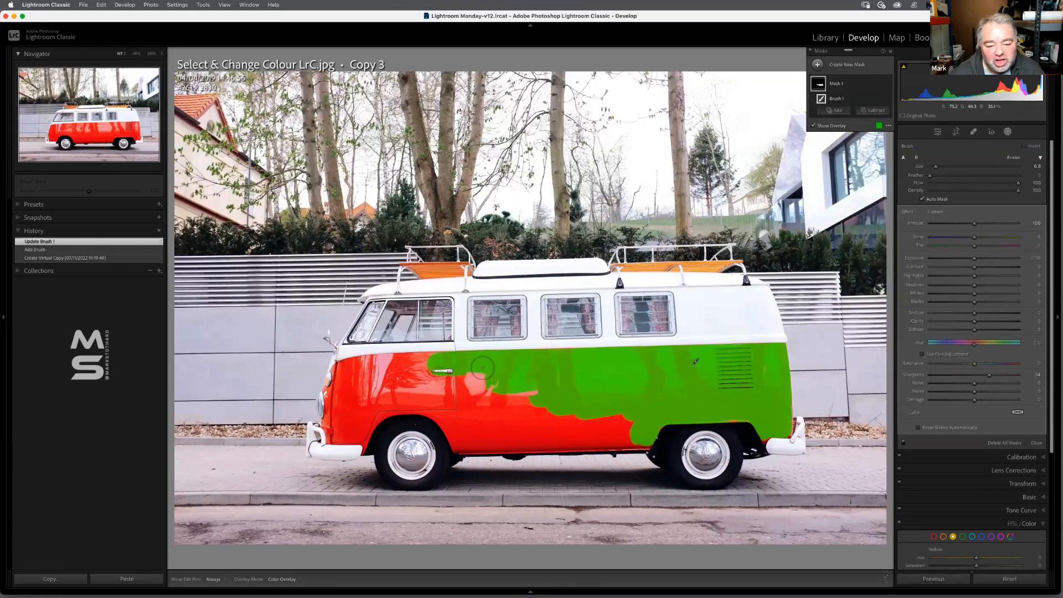
# Step: Paint the brush mask across the front door and along the lower side up to the back of the front wheel
pyautogui.moveTo(422, 364)
pyautogui.mouseDown()
pyautogui.moveTo(336, 370)
pyautogui.moveTo(357, 365)
pyautogui.moveTo(350, 388)
pyautogui.moveTo(359, 392)
pyautogui.moveTo(409, 382)
pyautogui.moveTo(403, 389)
pyautogui.moveTo(427, 385)
pyautogui.moveTo(420, 397)
pyautogui.moveTo(445, 396)
pyautogui.moveTo(409, 382)
pyautogui.moveTo(524, 389)
pyautogui.moveTo(482, 414)
pyautogui.moveTo(627, 431)
pyautogui.moveTo(621, 424)
pyautogui.moveTo(610, 433)
pyautogui.moveTo(643, 440)
pyautogui.moveTo(466, 443)
pyautogui.mouseUp()
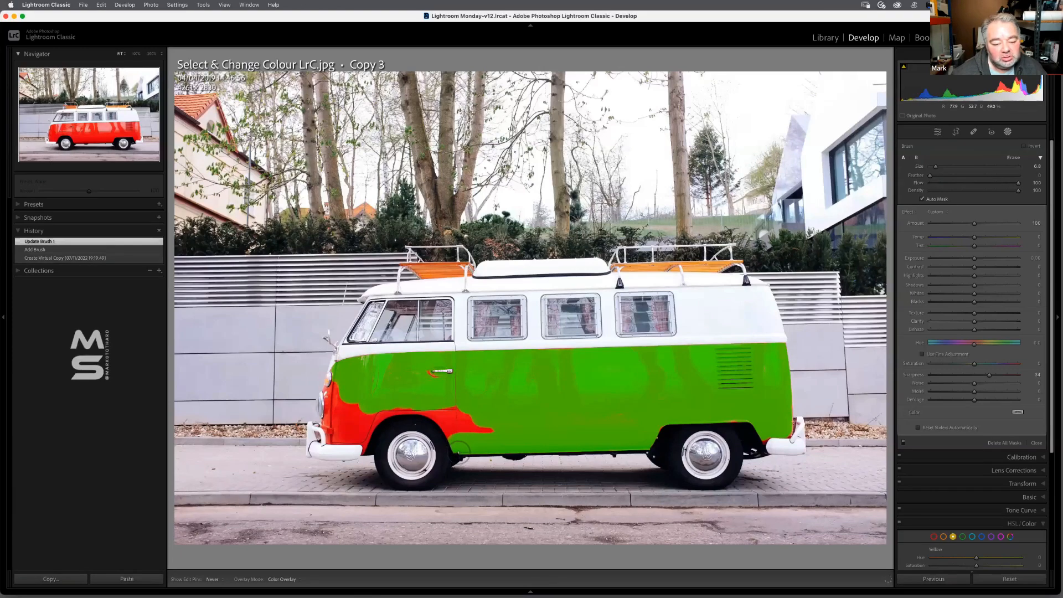
pyautogui.moveTo(466, 442); pyautogui.dragTo(466, 442)
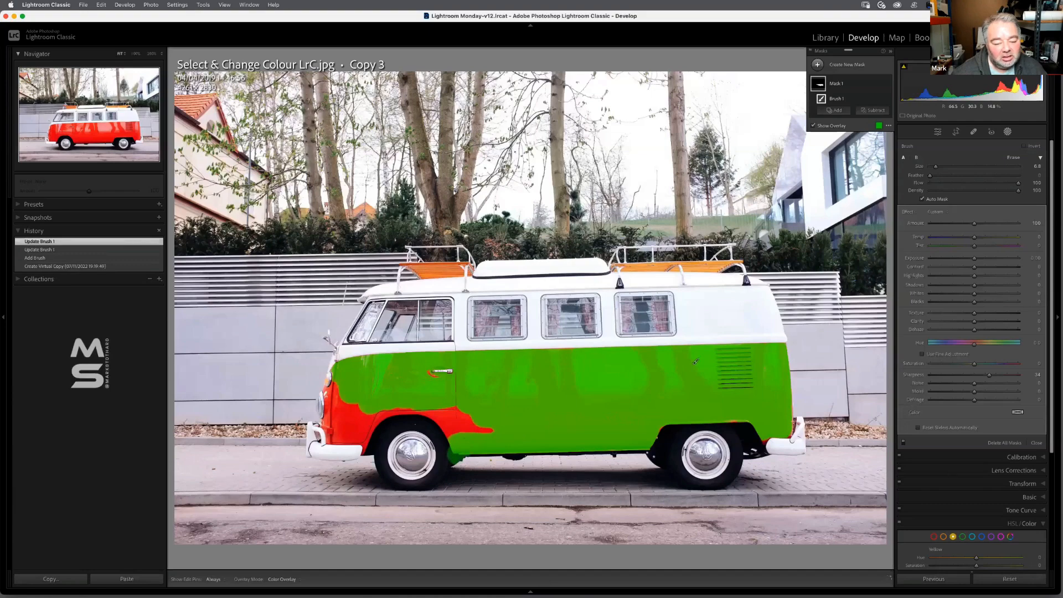
pyautogui.click(461, 451)
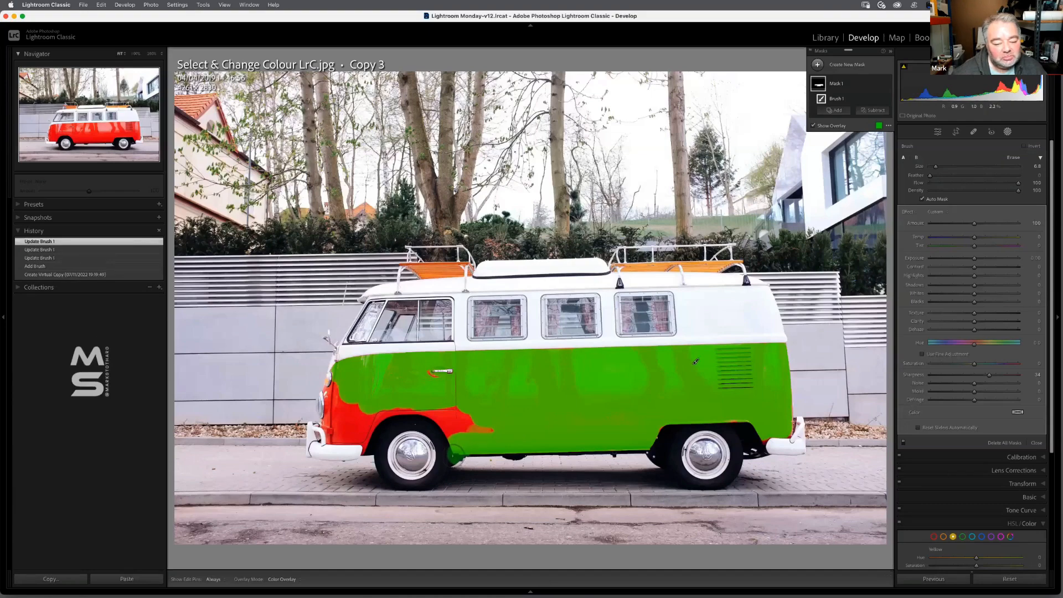
# Step: Paint the remaining red areas above and ahead of the front wheel arch and on the van's nose into the mask
pyautogui.moveTo(471, 441)
pyautogui.mouseDown()
pyautogui.moveTo(496, 421)
pyautogui.moveTo(463, 421)
pyautogui.moveTo(462, 400)
pyautogui.moveTo(446, 412)
pyautogui.moveTo(454, 439)
pyautogui.moveTo(429, 403)
pyautogui.moveTo(458, 406)
pyautogui.moveTo(474, 378)
pyautogui.mouseUp()
pyautogui.moveTo(365, 411)
pyautogui.mouseDown()
pyautogui.moveTo(413, 402)
pyautogui.moveTo(362, 433)
pyautogui.mouseUp()
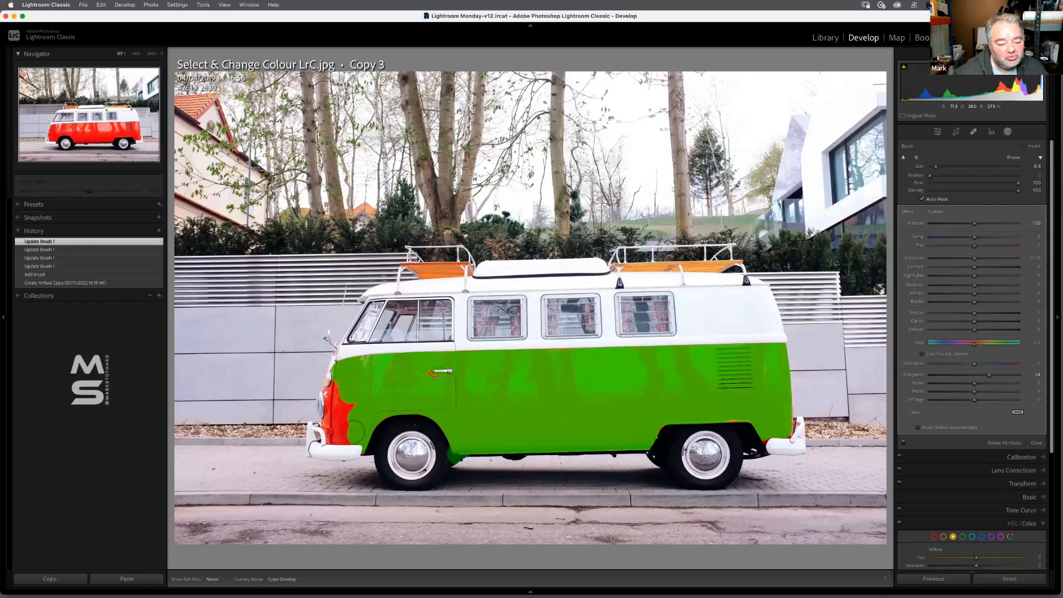
pyautogui.moveTo(355, 431)
pyautogui.mouseDown()
pyautogui.moveTo(335, 433)
pyautogui.moveTo(349, 435)
pyautogui.moveTo(346, 394)
pyautogui.moveTo(327, 396)
pyautogui.moveTo(327, 420)
pyautogui.moveTo(332, 382)
pyautogui.mouseUp()
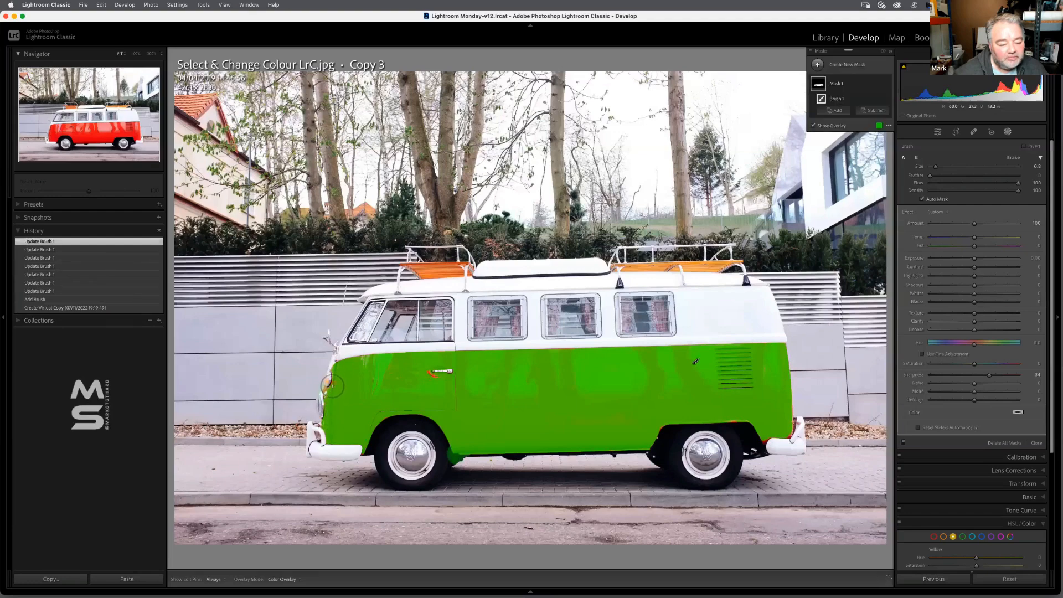
pyautogui.click(333, 386)
pyautogui.click(334, 386)
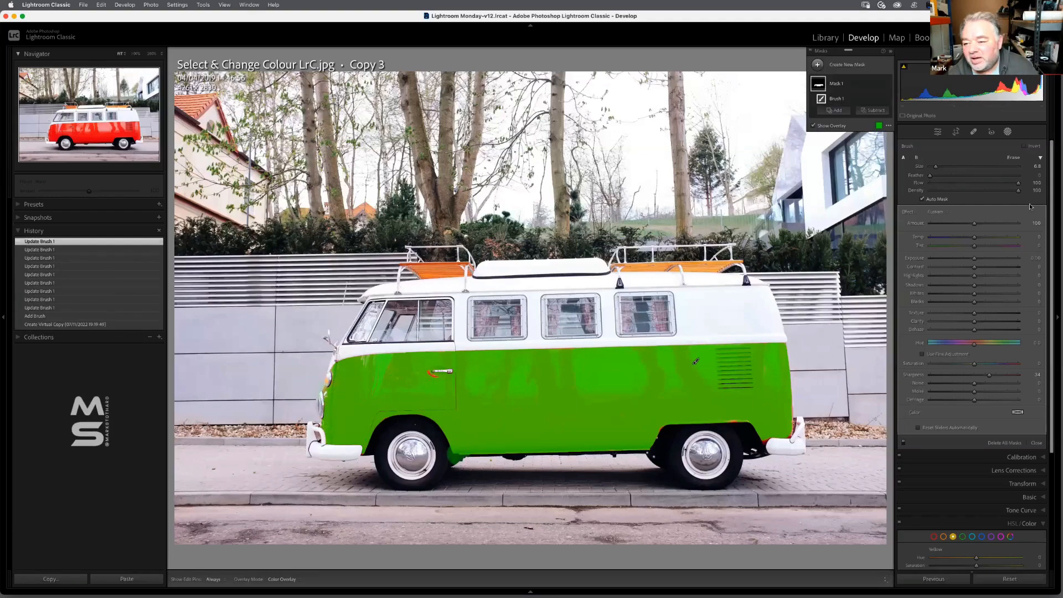
# Step: Zoom in on the van's side and reopen Mask 1 for brush editing
pyautogui.click(1037, 443)
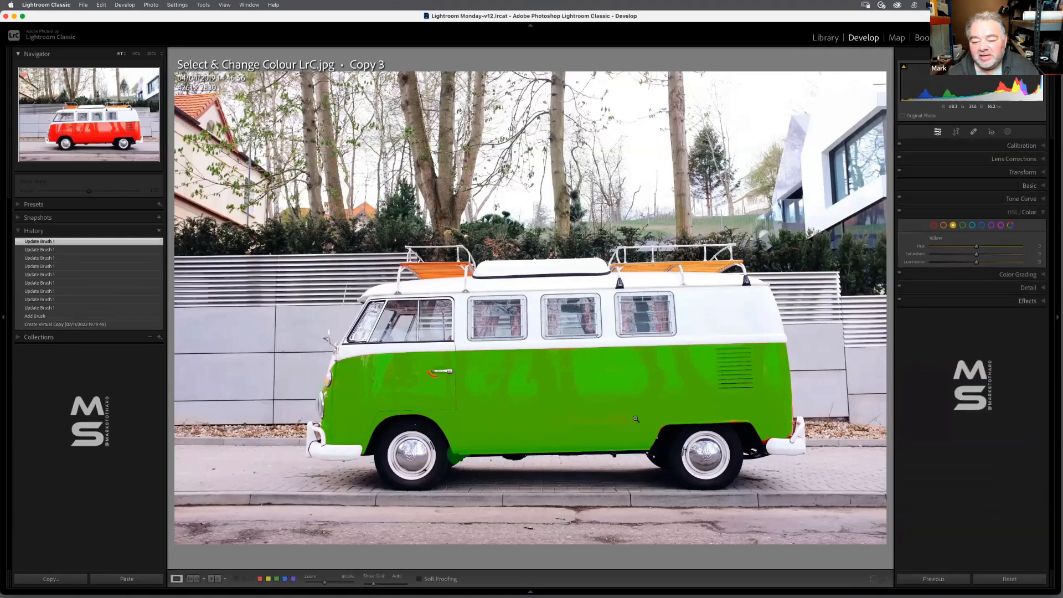
pyautogui.press('z')
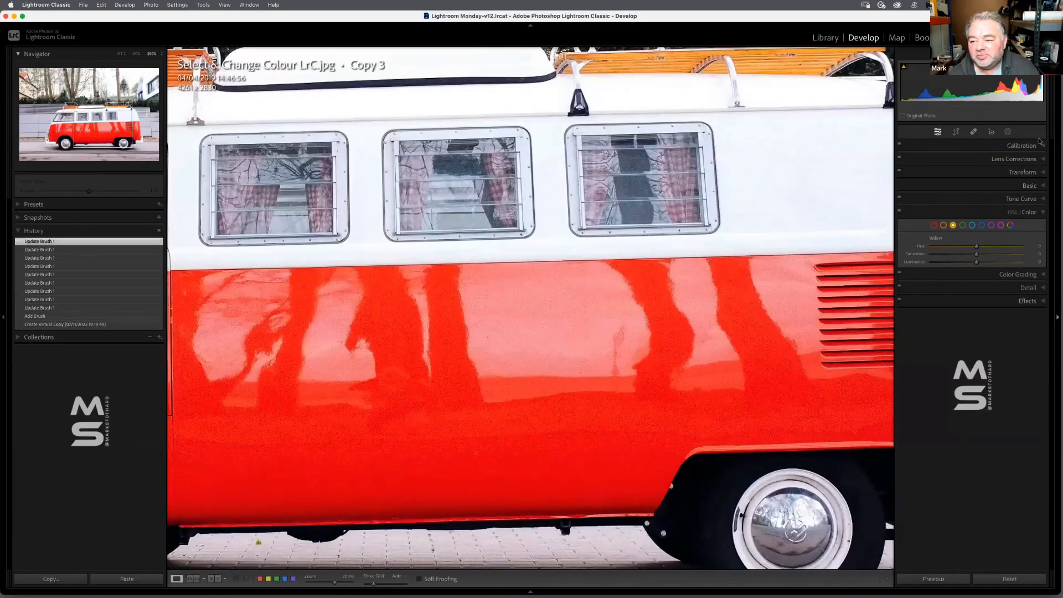
pyautogui.click(1009, 132)
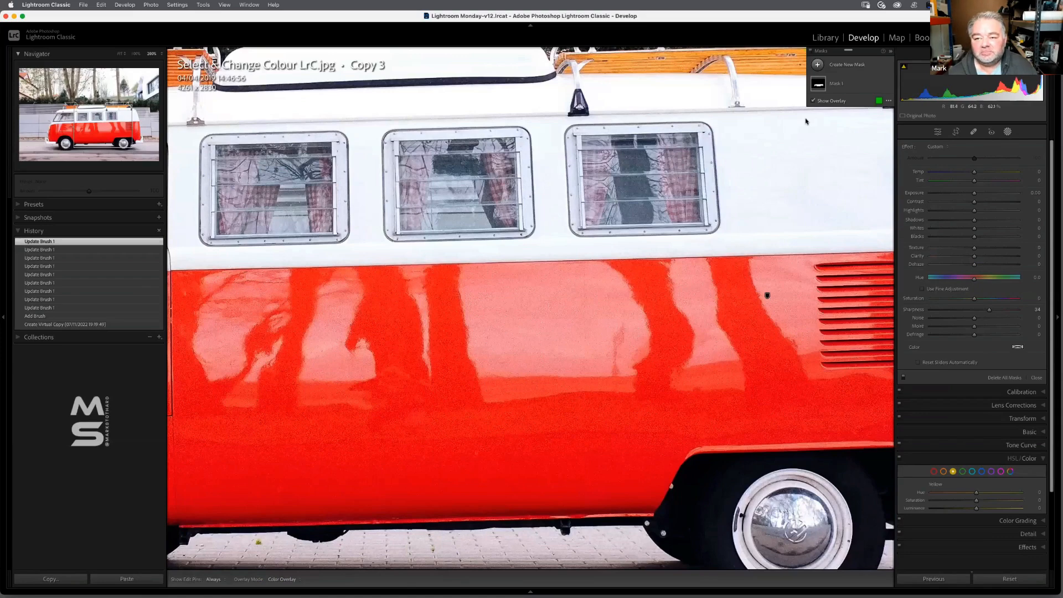
pyautogui.click(842, 86)
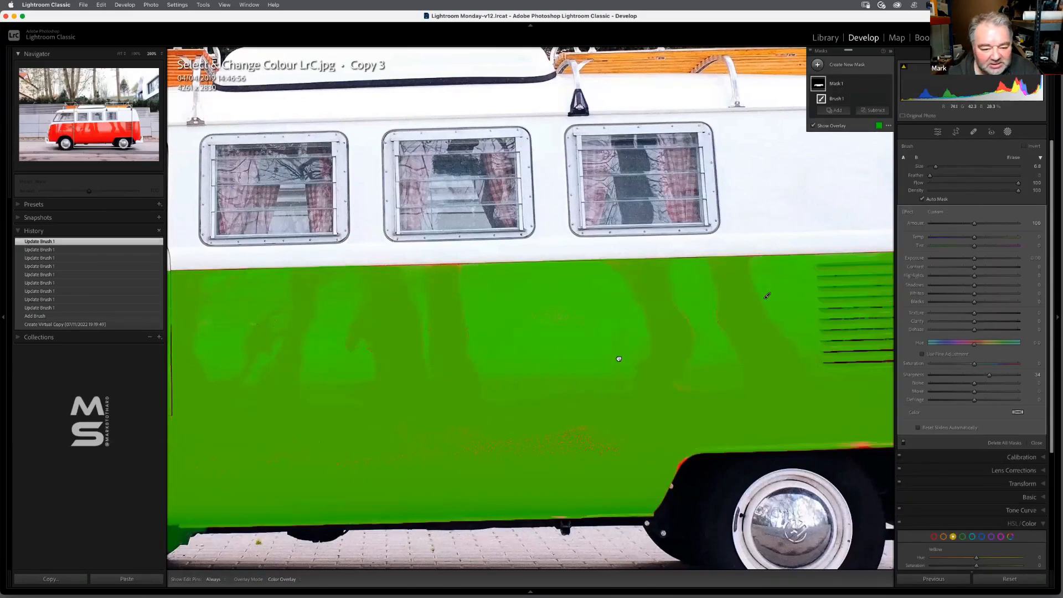
# Step: Brush the missed spots around the front door handle and along the upper edge of the red side into the mask
pyautogui.moveTo(619, 358); pyautogui.dragTo(726, 331)
pyautogui.moveTo(489, 261); pyautogui.dragTo(686, 244)
pyautogui.press('h')
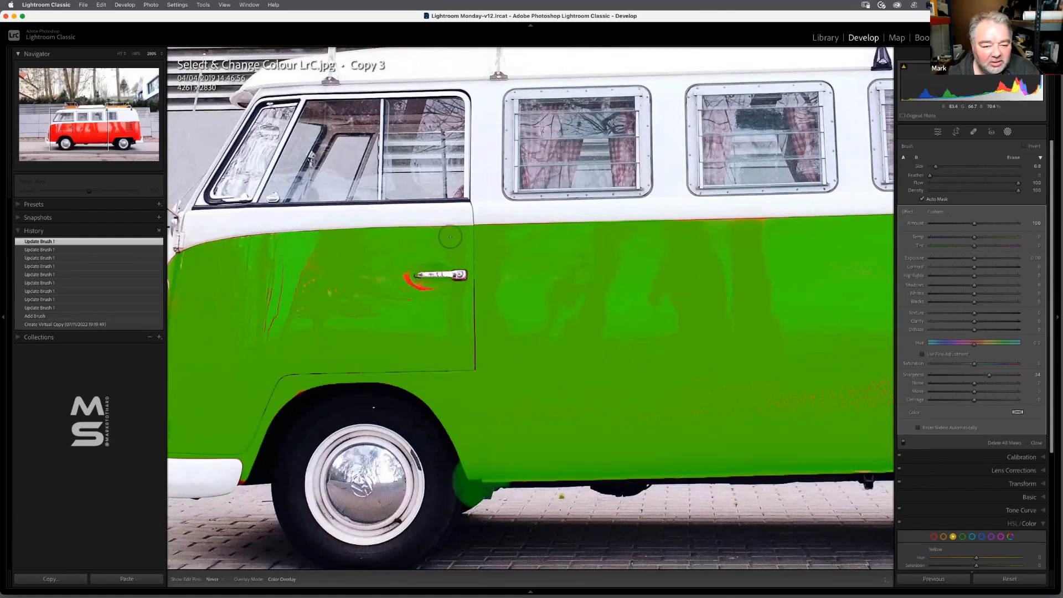
pyautogui.moveTo(450, 236); pyautogui.dragTo(571, 233)
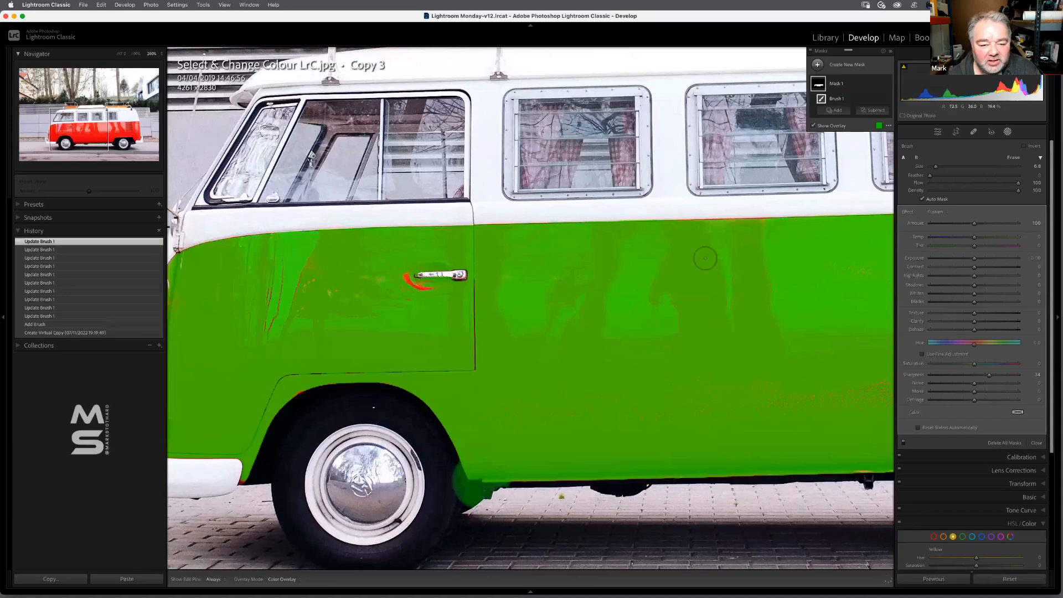
pyautogui.moveTo(398, 298)
pyautogui.mouseDown()
pyautogui.moveTo(396, 278)
pyautogui.moveTo(421, 289)
pyautogui.moveTo(386, 297)
pyautogui.moveTo(462, 283)
pyautogui.moveTo(448, 283)
pyautogui.moveTo(469, 267)
pyautogui.moveTo(450, 267)
pyautogui.moveTo(482, 269)
pyautogui.mouseUp()
pyautogui.moveTo(685, 266); pyautogui.dragTo(600, 270)
pyautogui.moveTo(603, 233); pyautogui.dragTo(703, 231)
# Step: Hide the edit pins and brush the missed spots around the rear air vents into the mask
pyautogui.moveTo(762, 265); pyautogui.dragTo(474, 292)
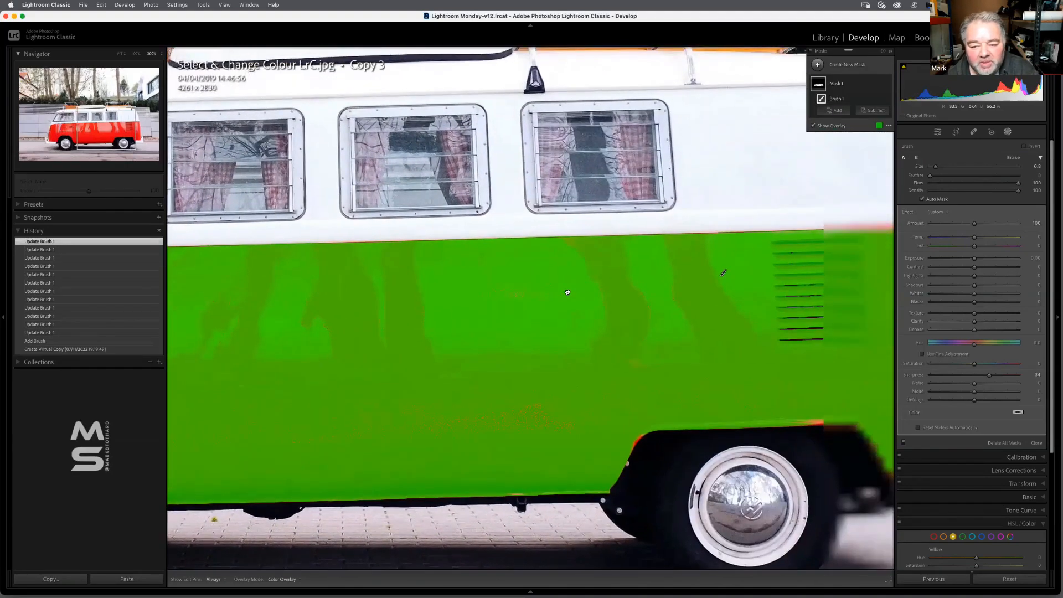
pyautogui.moveTo(568, 292); pyautogui.dragTo(485, 297)
pyautogui.press('h')
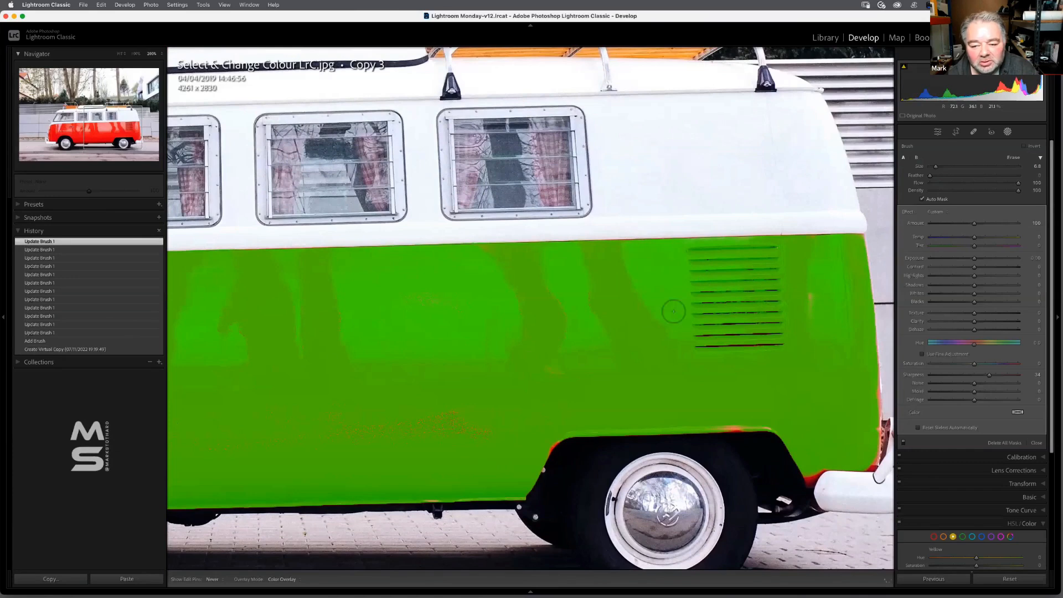
pyautogui.moveTo(783, 330)
pyautogui.mouseDown()
pyautogui.moveTo(687, 339)
pyautogui.moveTo(724, 347)
pyautogui.moveTo(760, 332)
pyautogui.mouseUp()
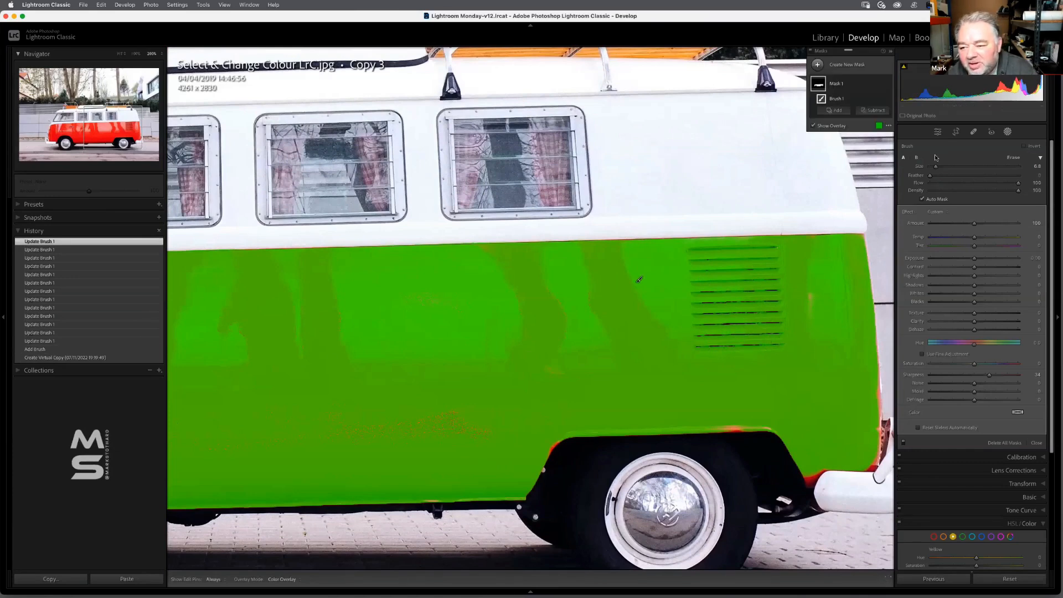
# Step: Enlarge the brush and paint over the missed patches above the rear wheel arch and on the lower side panel
pyautogui.moveTo(936, 167); pyautogui.dragTo(945, 166)
pyautogui.press('h')
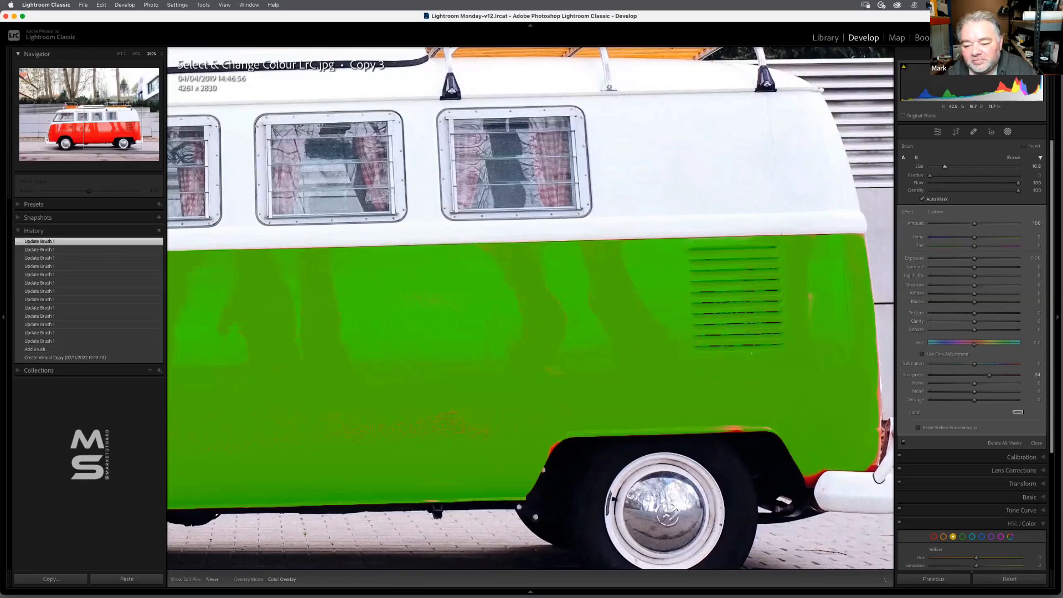
pyautogui.moveTo(727, 404); pyautogui.dragTo(703, 407)
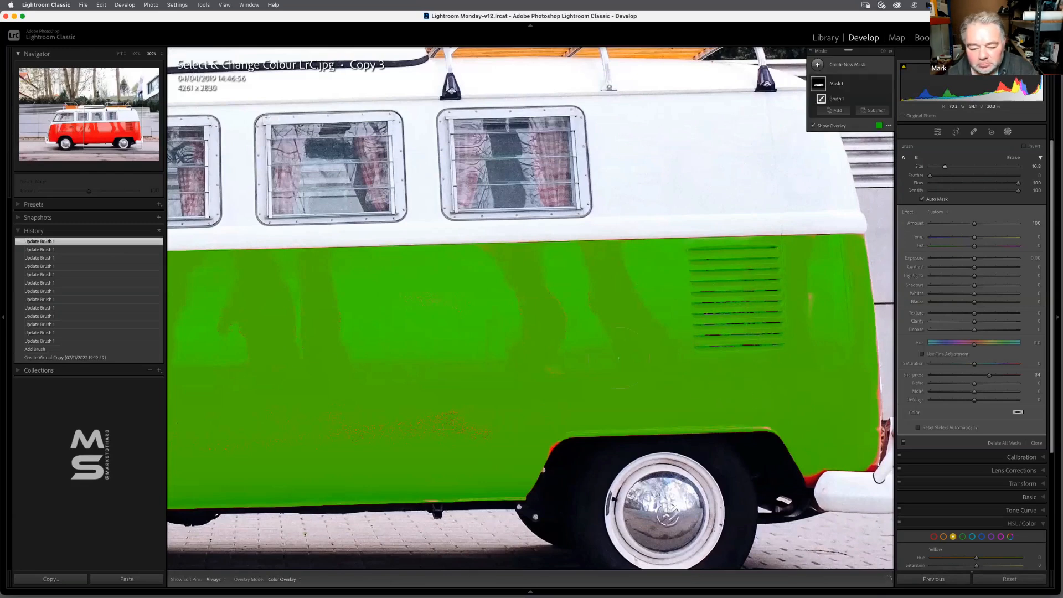
pyautogui.click(540, 434)
pyautogui.moveTo(452, 414); pyautogui.dragTo(411, 421)
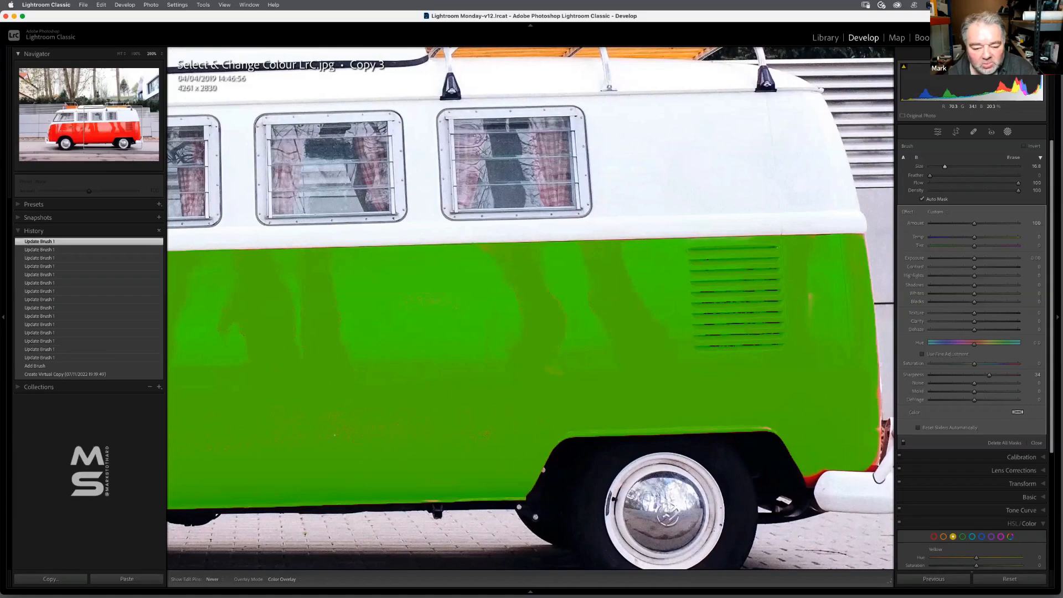
pyautogui.click(348, 424)
# Step: Brush the missed patches in the reflections on the panel below the side windows into the mask
pyautogui.press('h')
pyautogui.moveTo(413, 354); pyautogui.dragTo(645, 315)
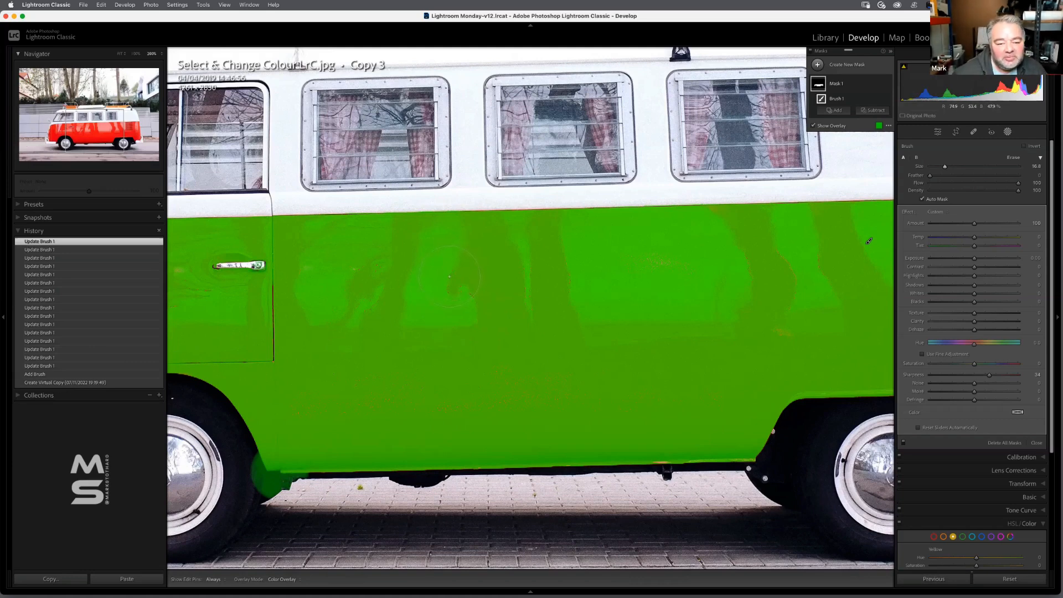
pyautogui.press('h')
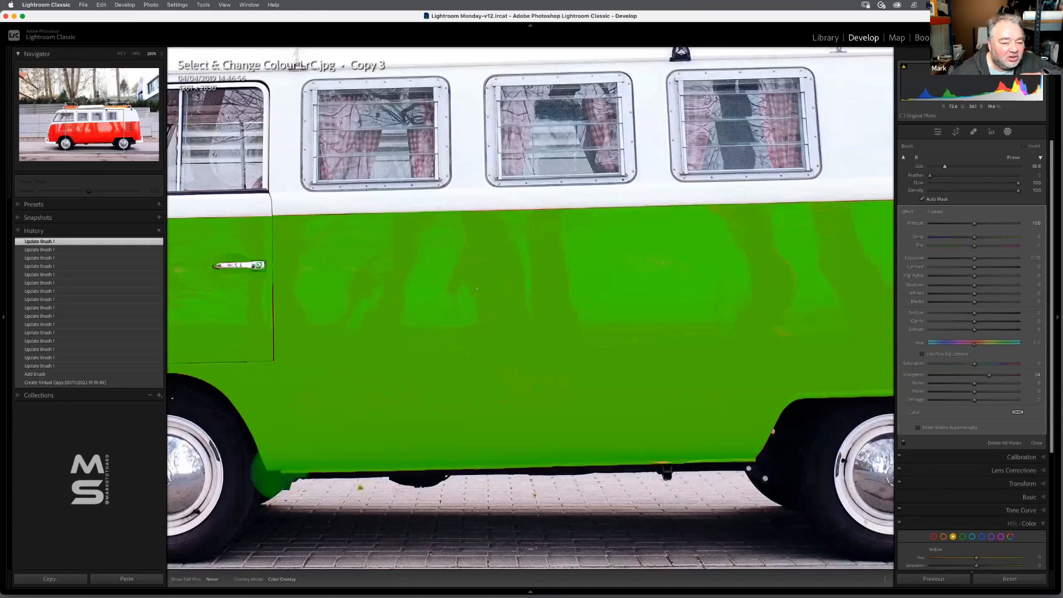
pyautogui.moveTo(456, 304); pyautogui.dragTo(446, 381)
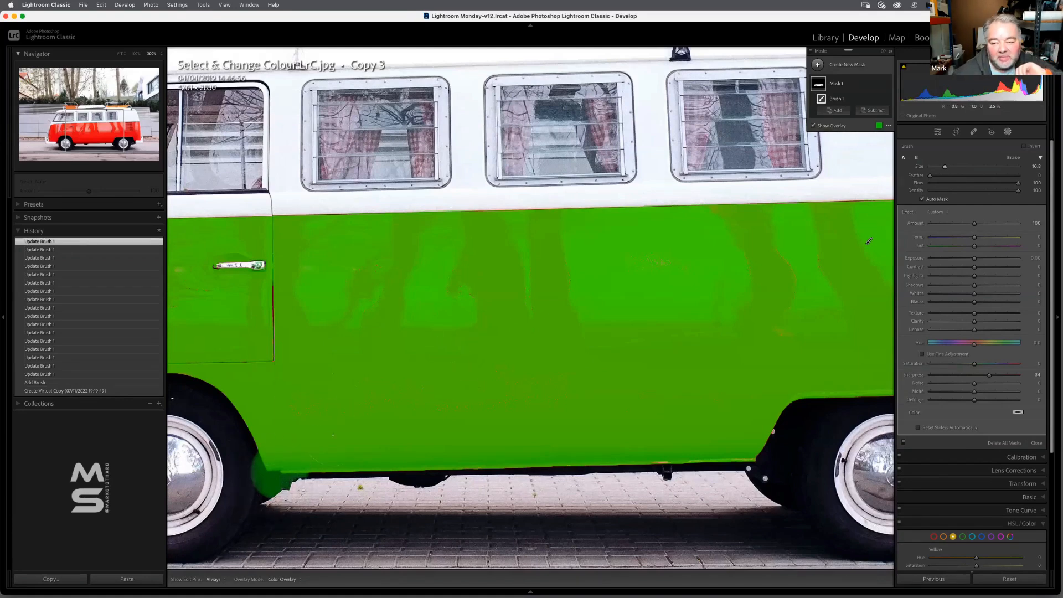
# Step: Subtract the mask spill behind the van's front wheel with a size 7.8 Auto Mask brush, and close masking
pyautogui.click(876, 111)
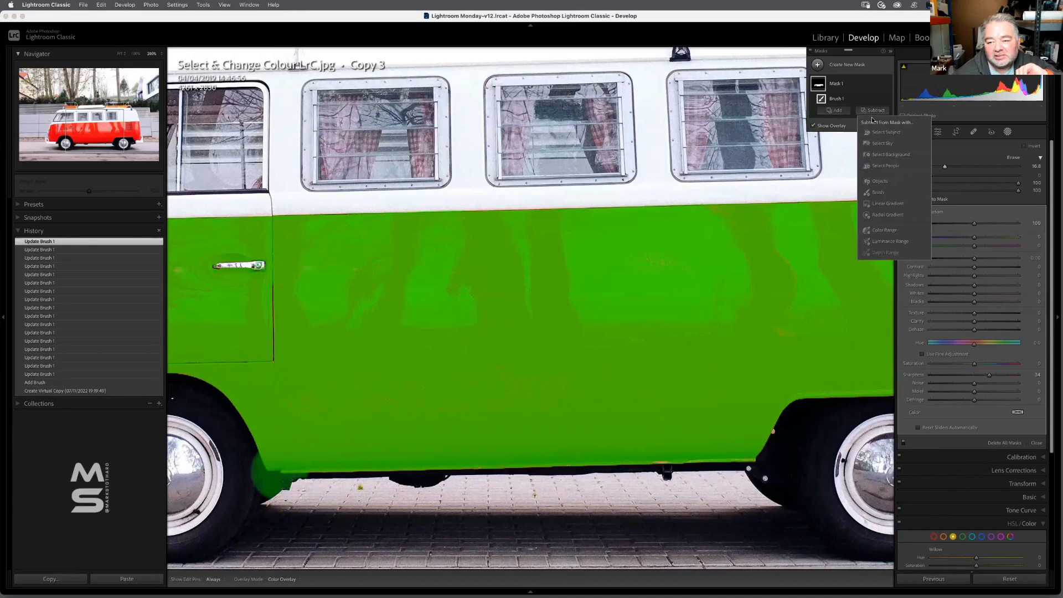
pyautogui.click(878, 193)
pyautogui.moveTo(949, 168); pyautogui.dragTo(936, 168)
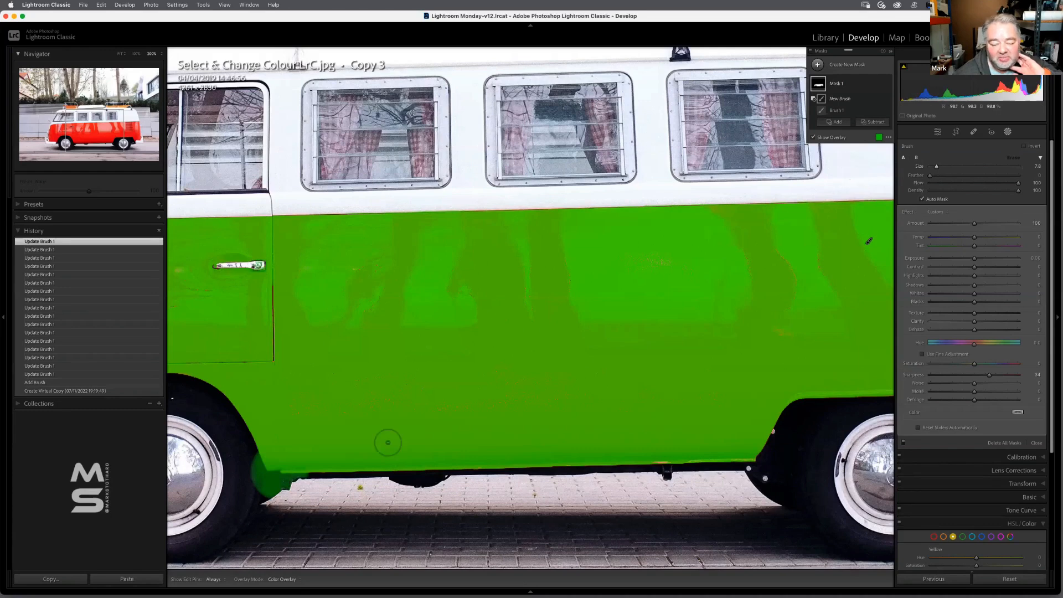
pyautogui.press('h')
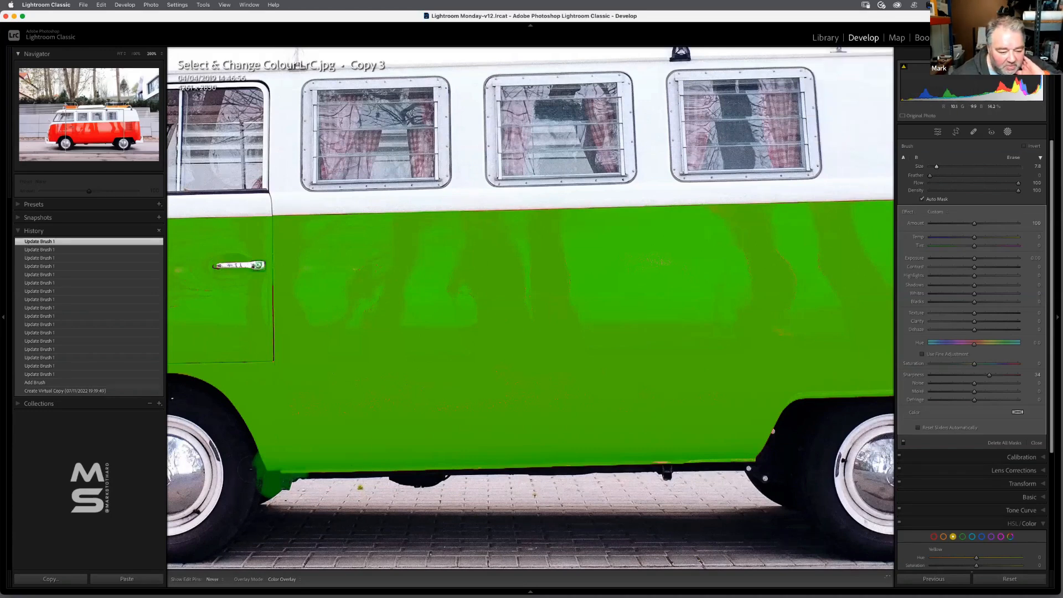
pyautogui.moveTo(251, 464)
pyautogui.mouseDown()
pyautogui.moveTo(268, 487)
pyautogui.moveTo(300, 487)
pyautogui.mouseUp()
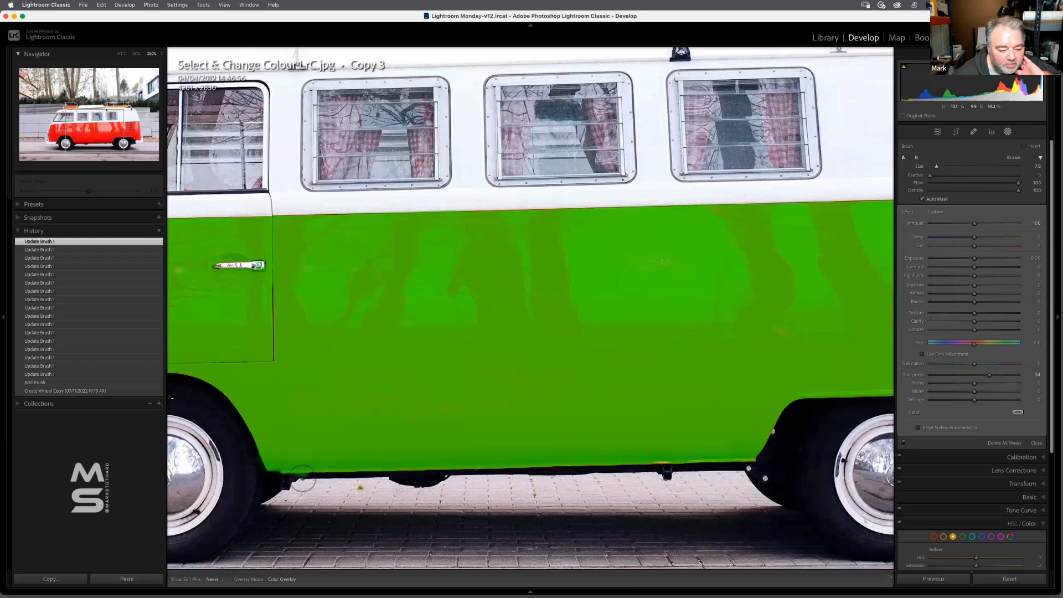
pyautogui.moveTo(301, 479); pyautogui.dragTo(300, 485)
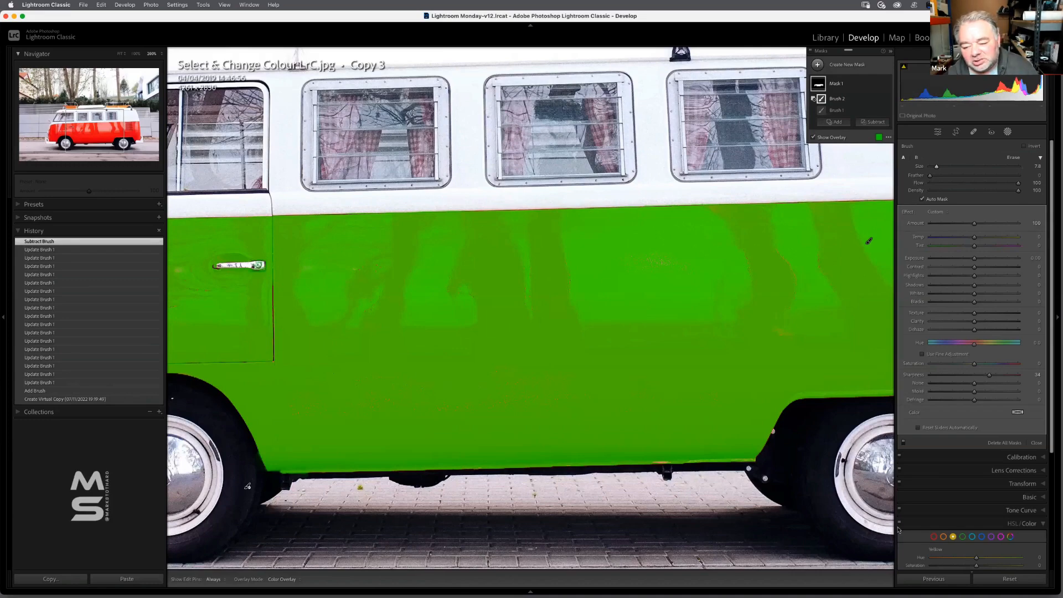
pyautogui.click(1042, 444)
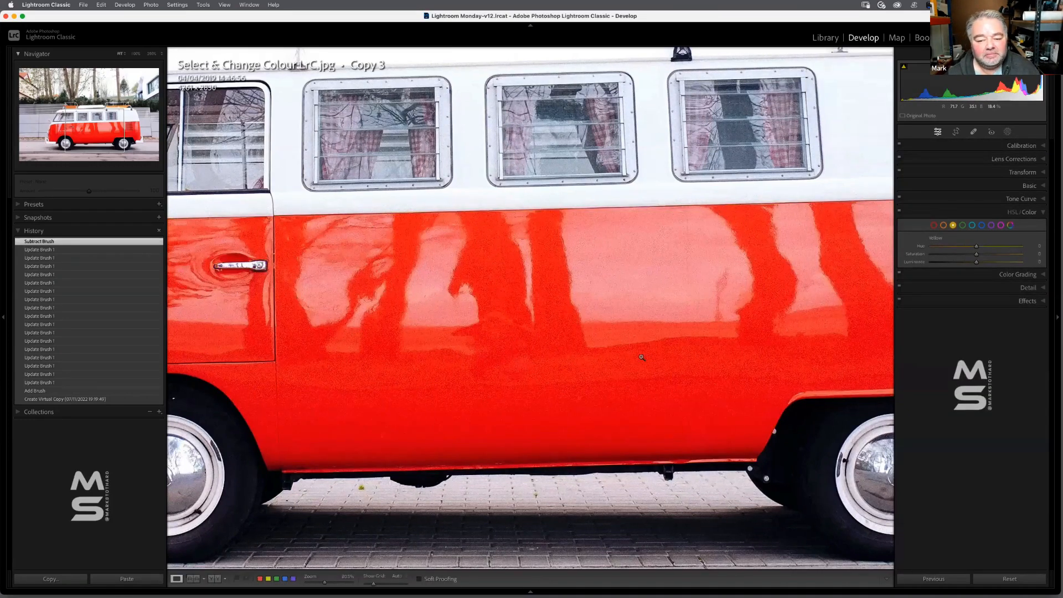
pyautogui.click(883, 473)
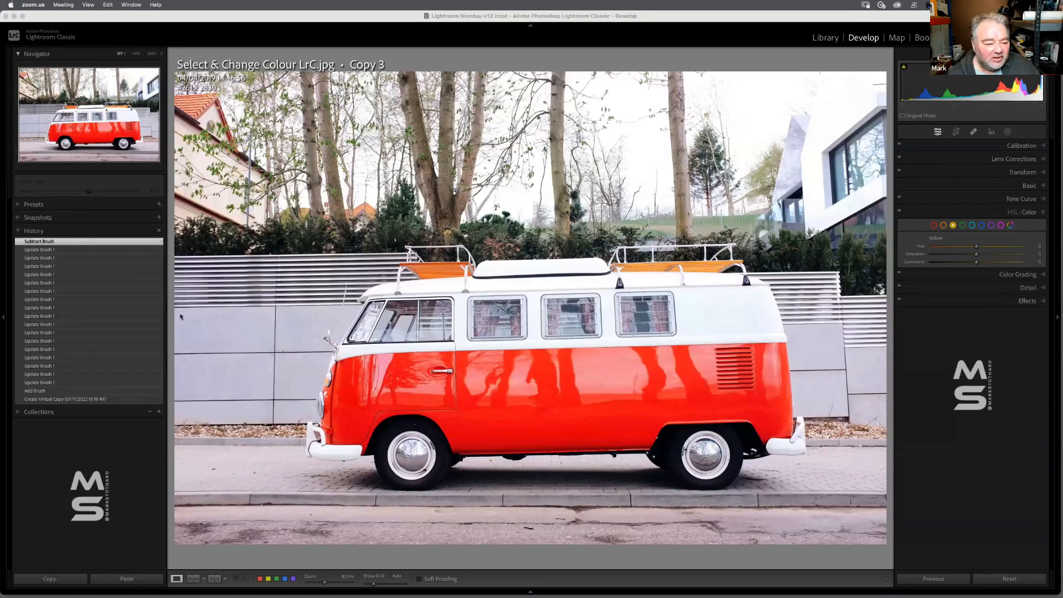
# Step: Revert the photo to its virtual copy history state and mask the red bodywork with a size 25 Objects brush
pyautogui.click(83, 399)
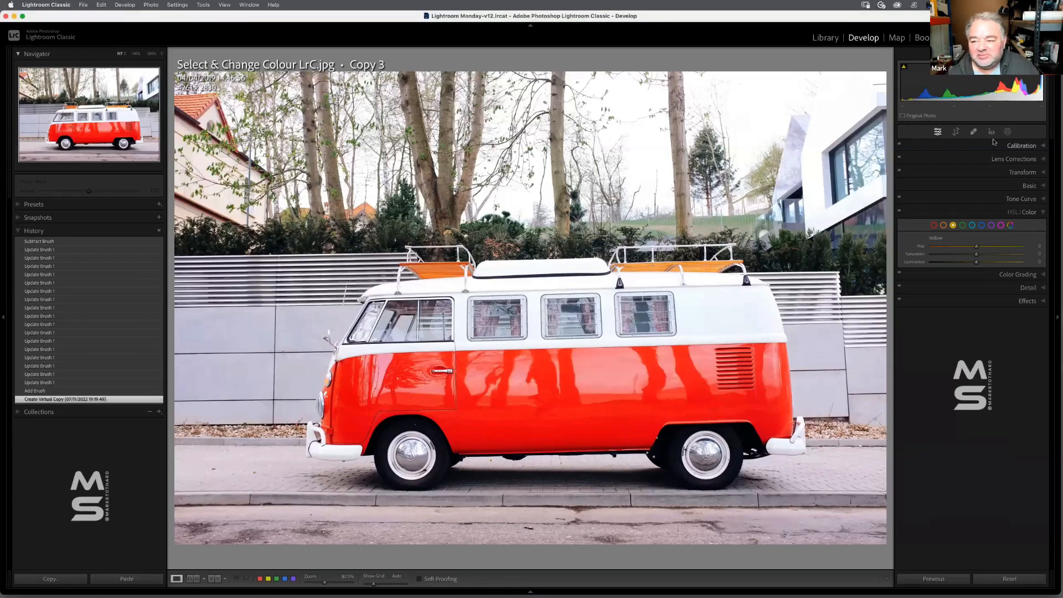
pyautogui.click(1009, 133)
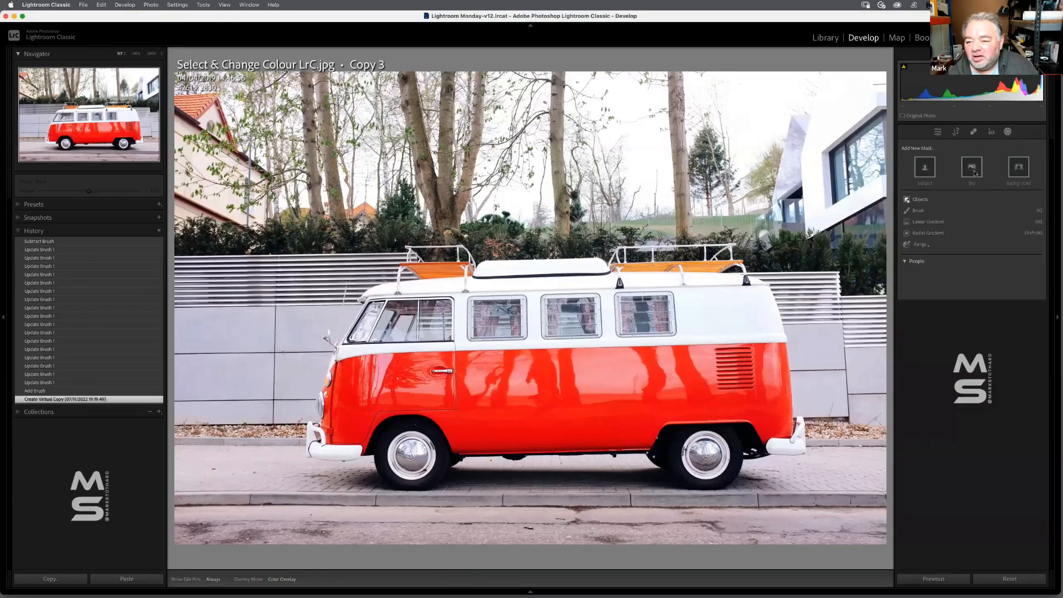
pyautogui.click(919, 200)
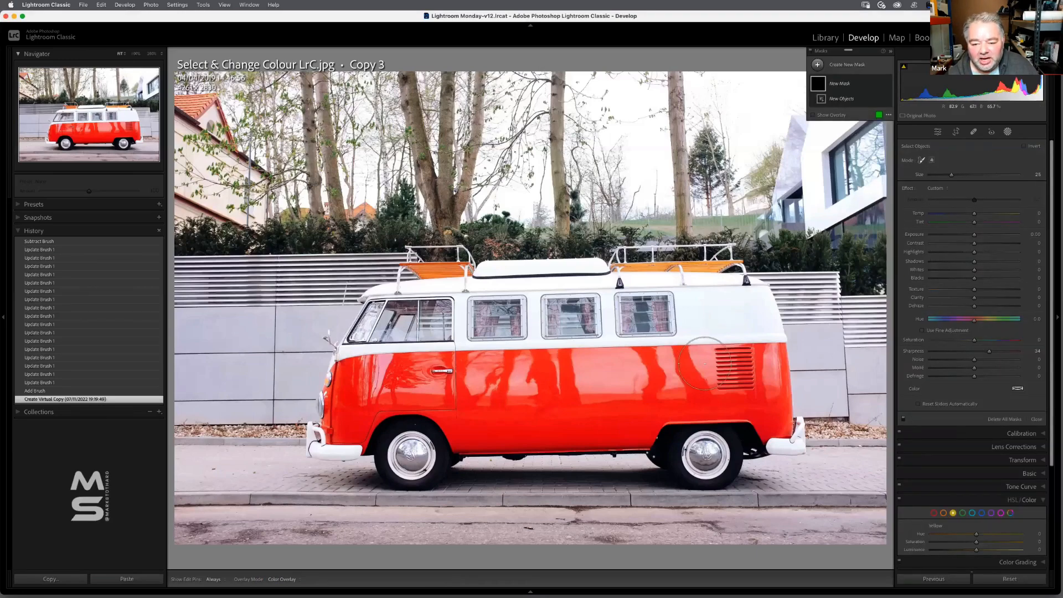
pyautogui.moveTo(749, 375)
pyautogui.mouseDown()
pyautogui.moveTo(349, 386)
pyautogui.moveTo(338, 422)
pyautogui.moveTo(363, 430)
pyautogui.moveTo(399, 398)
pyautogui.moveTo(449, 416)
pyautogui.moveTo(441, 434)
pyautogui.moveTo(455, 408)
pyautogui.mouseUp()
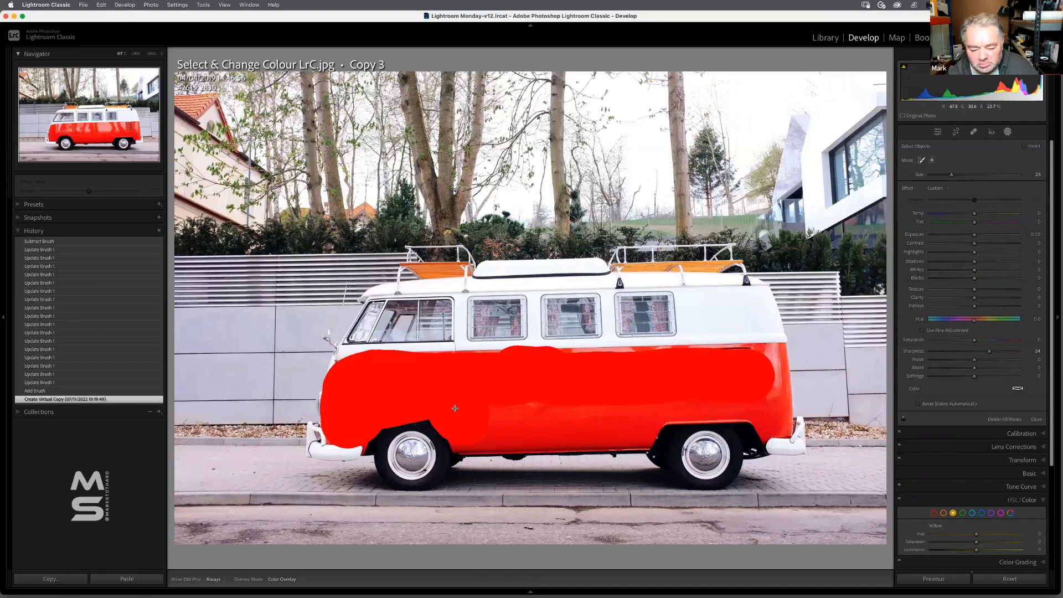
pyautogui.moveTo(455, 408); pyautogui.dragTo(455, 408)
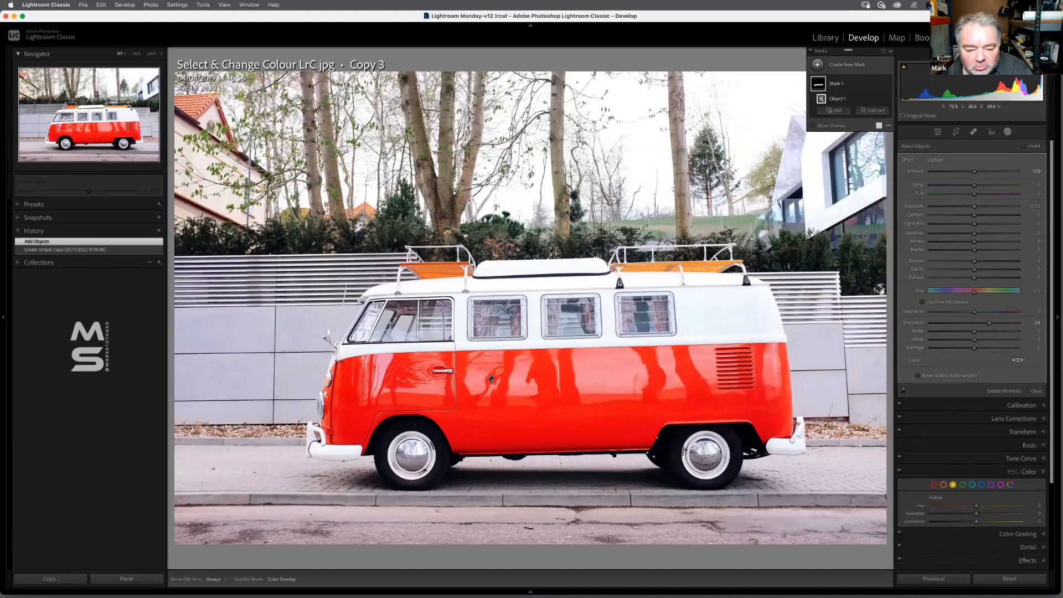
# Step: Cycle the mask overlay colour to green
pyautogui.moveTo(491, 379)
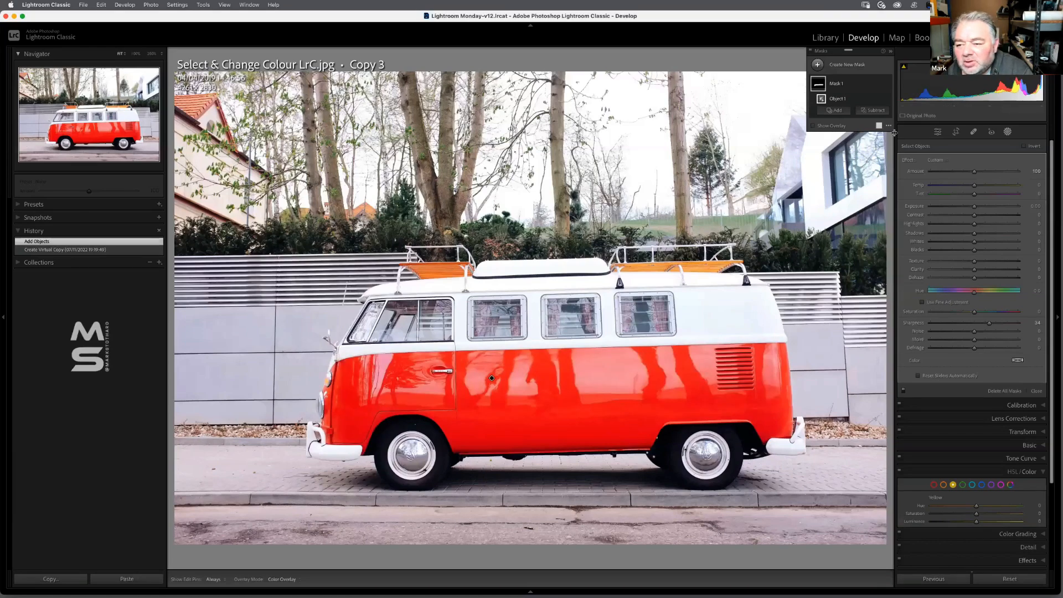
pyautogui.hotkey('shift', 'o')
pyautogui.hotkey('shift', 'o')
pyautogui.hotkey('shift', 'o')
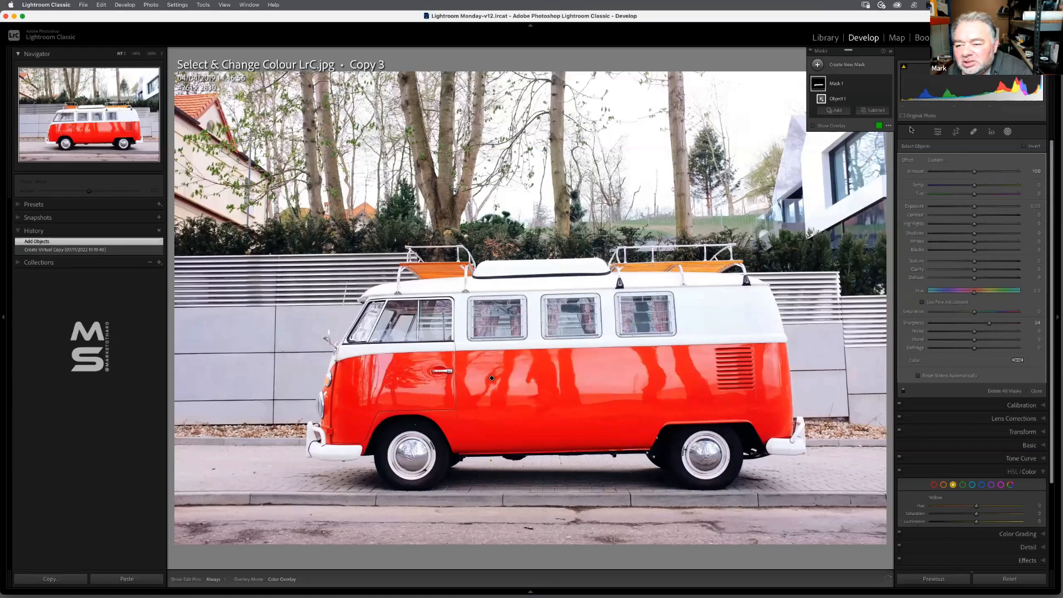
# Step: Add the van's lower side panel to the mask with a size 19 Objects brush
pyautogui.click(838, 111)
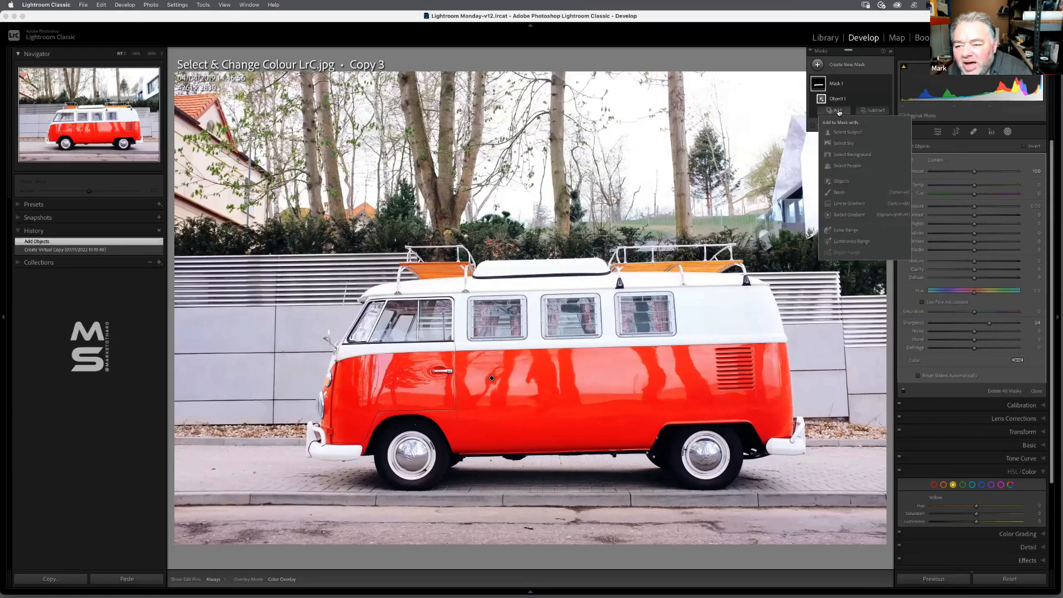
pyautogui.click(841, 181)
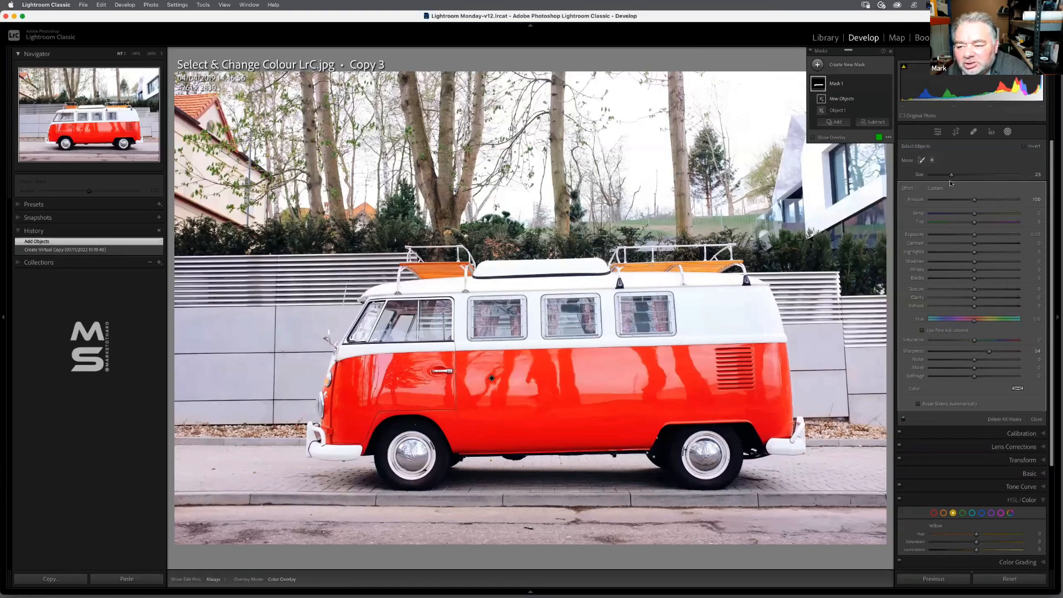
pyautogui.moveTo(952, 175); pyautogui.dragTo(946, 175)
pyautogui.moveTo(499, 410)
pyautogui.mouseDown()
pyautogui.moveTo(461, 409)
pyautogui.moveTo(469, 429)
pyautogui.moveTo(483, 431)
pyautogui.moveTo(566, 394)
pyautogui.moveTo(641, 407)
pyautogui.mouseUp()
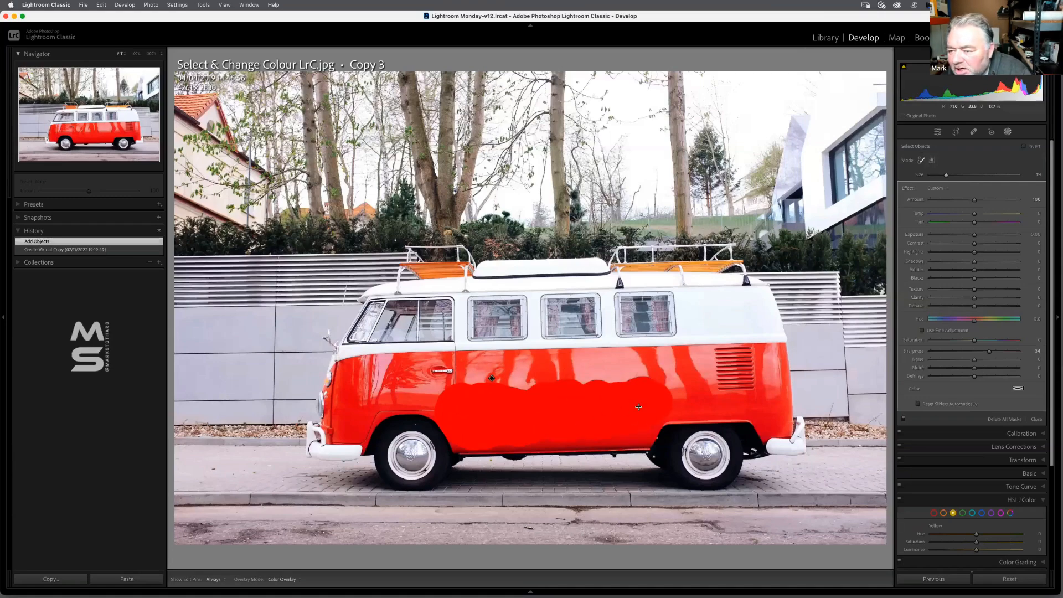
pyautogui.moveTo(640, 407)
pyautogui.mouseDown()
pyautogui.moveTo(678, 390)
pyautogui.moveTo(742, 394)
pyautogui.moveTo(773, 405)
pyautogui.moveTo(767, 419)
pyautogui.moveTo(781, 410)
pyautogui.moveTo(776, 388)
pyautogui.moveTo(720, 382)
pyautogui.moveTo(638, 411)
pyautogui.moveTo(653, 443)
pyautogui.moveTo(576, 451)
pyautogui.moveTo(438, 435)
pyautogui.mouseUp()
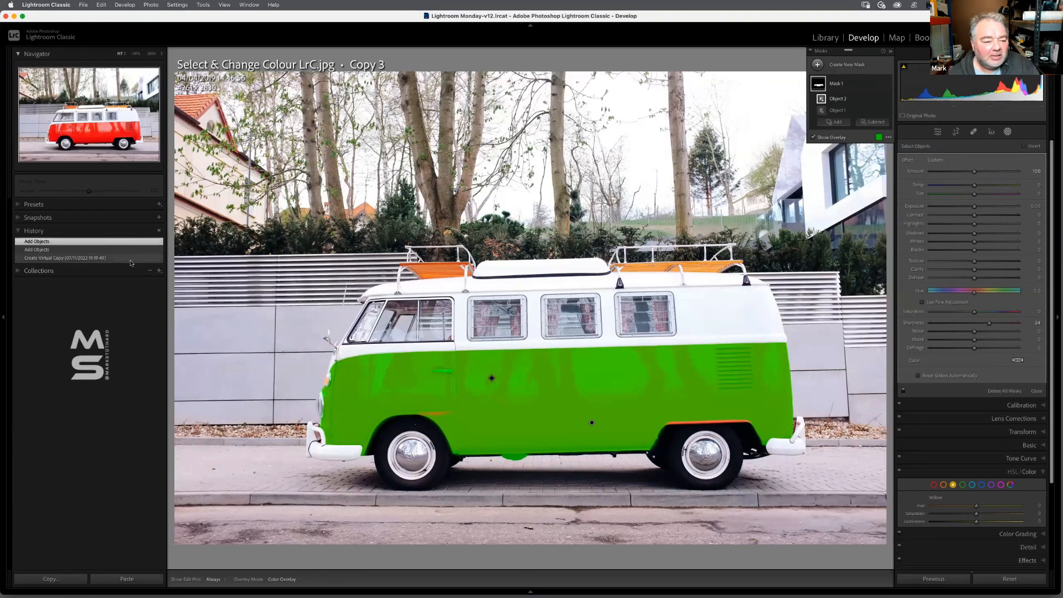
# Step: Revert to the virtual copy history state, mask the red bodywork with an Objects rectangle around it, and show the overlay
pyautogui.click(60, 258)
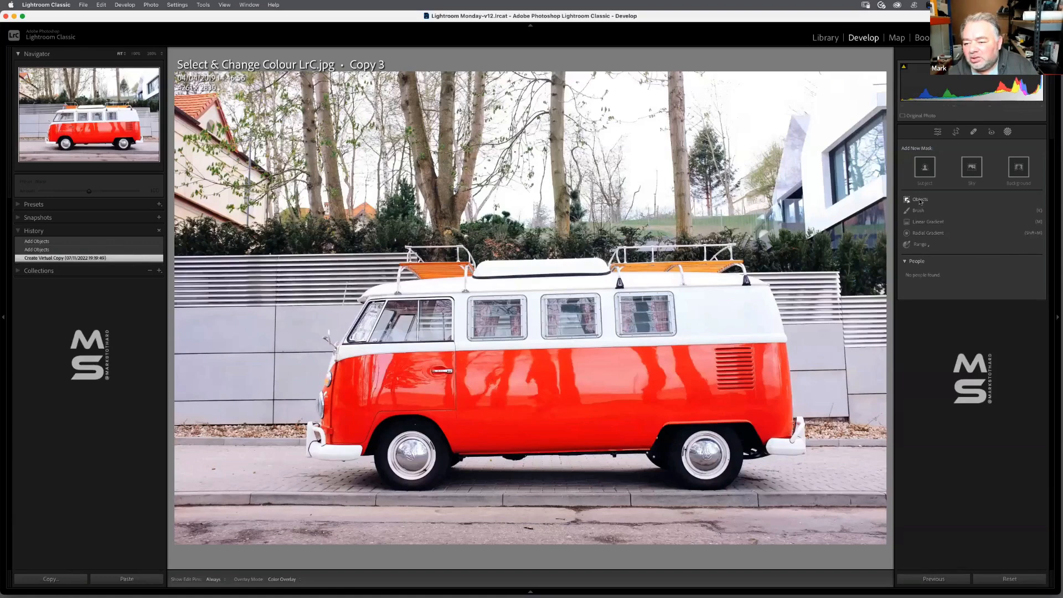
pyautogui.click(921, 200)
pyautogui.click(932, 161)
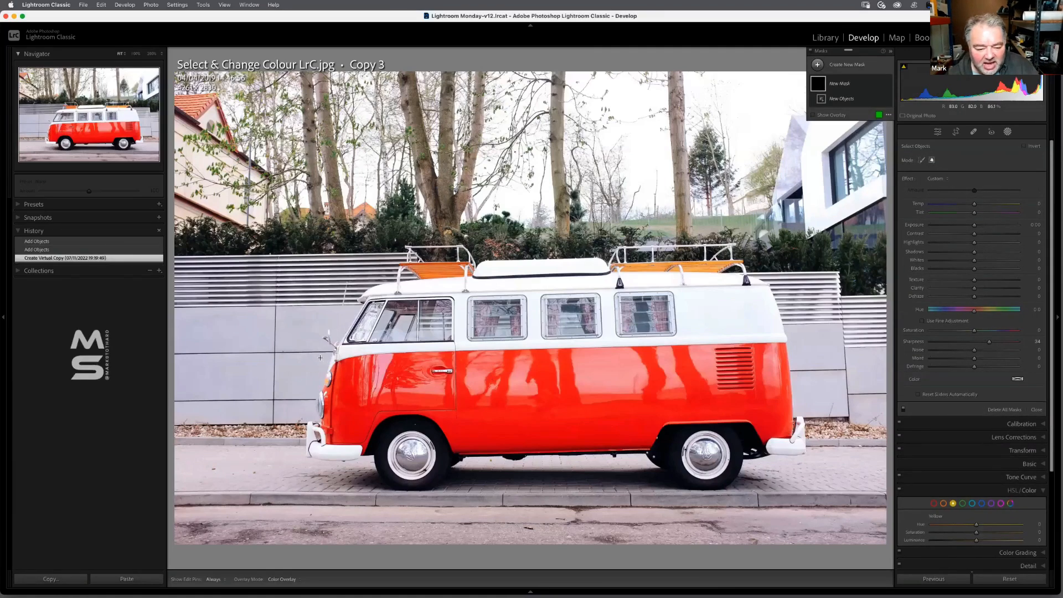
pyautogui.moveTo(320, 358); pyautogui.dragTo(814, 422)
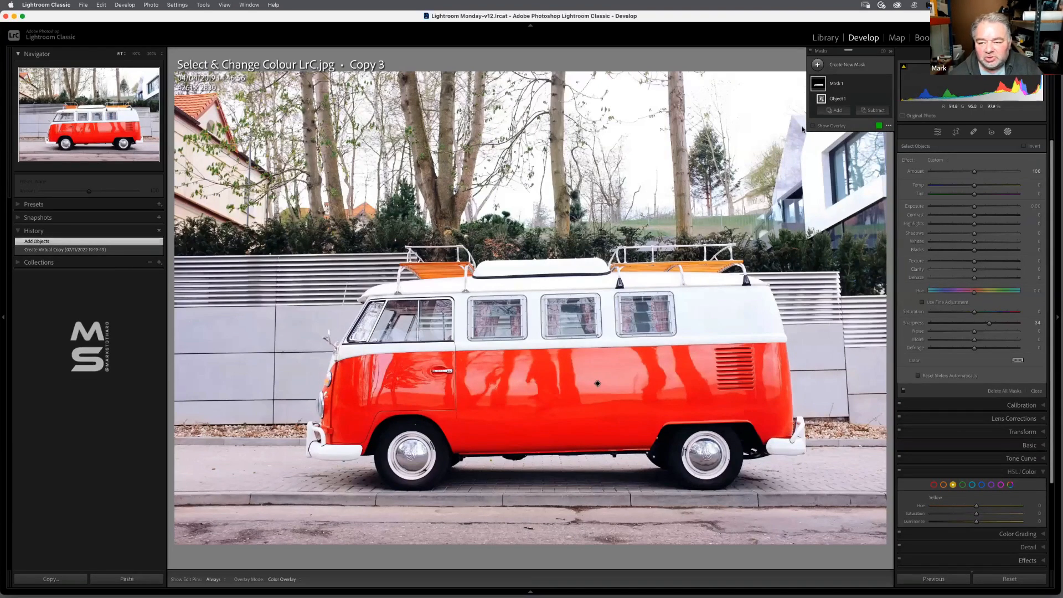
pyautogui.click(827, 127)
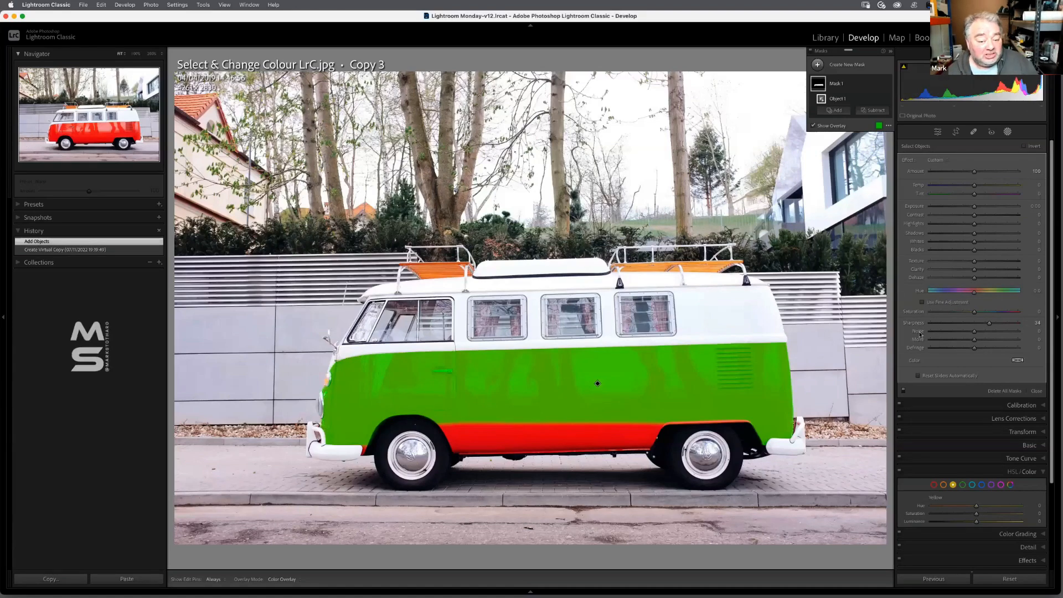
pyautogui.click(873, 111)
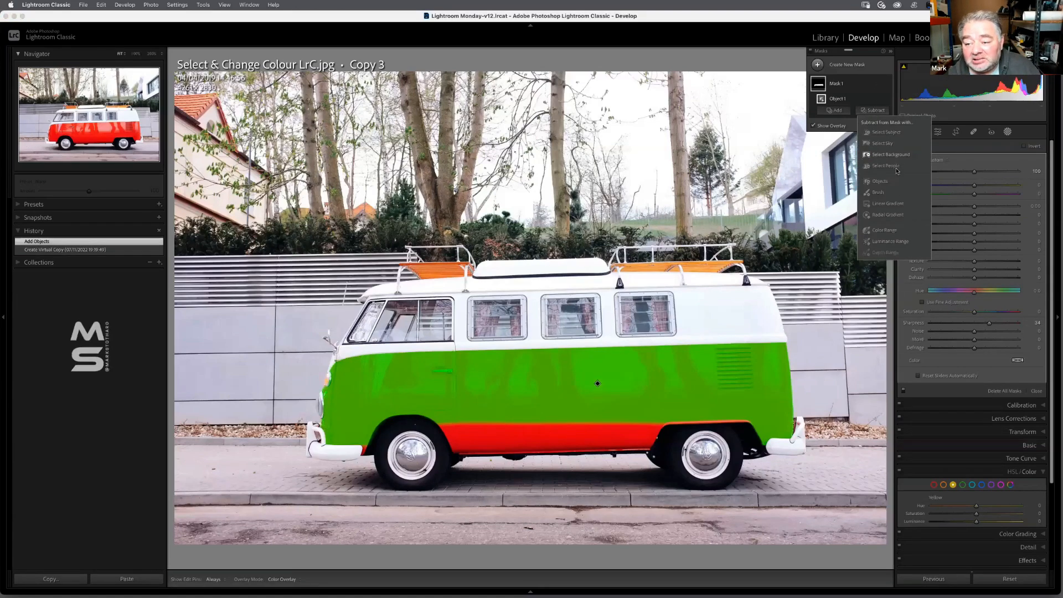
pyautogui.click(888, 185)
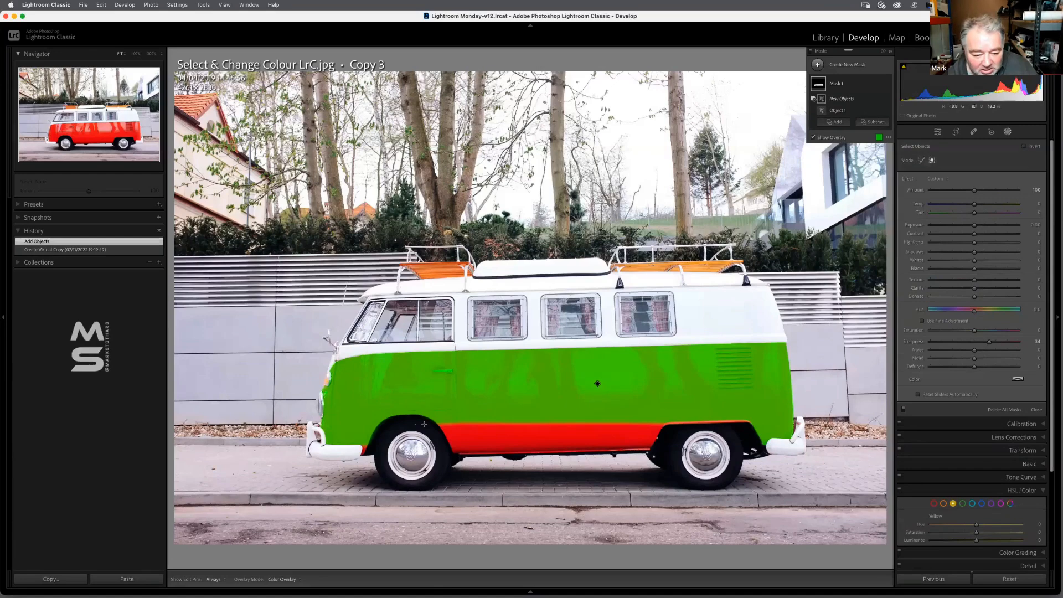
pyautogui.moveTo(435, 418); pyautogui.dragTo(764, 458)
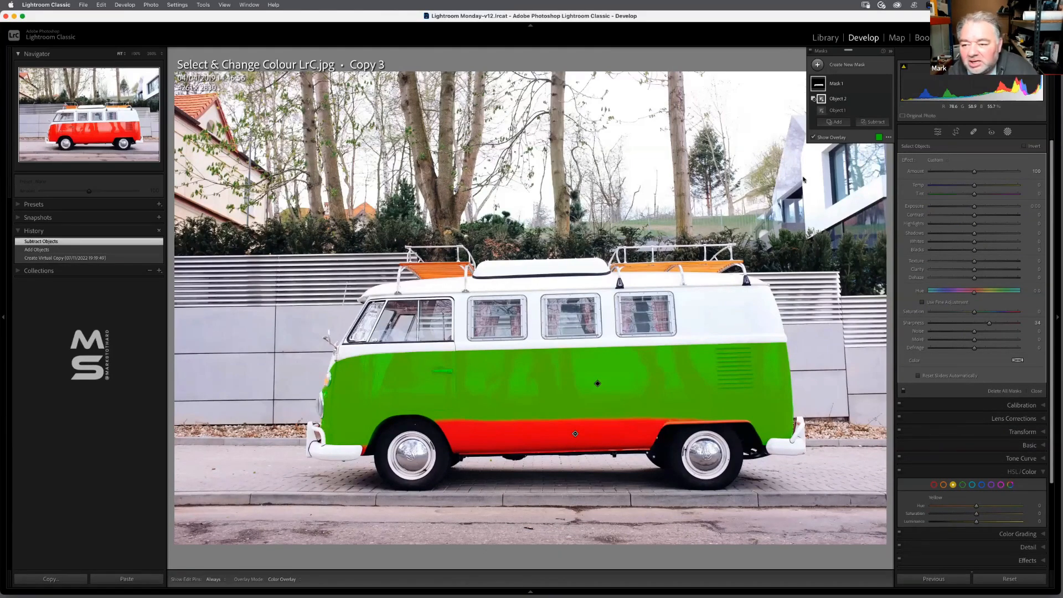
pyautogui.press('super+z')
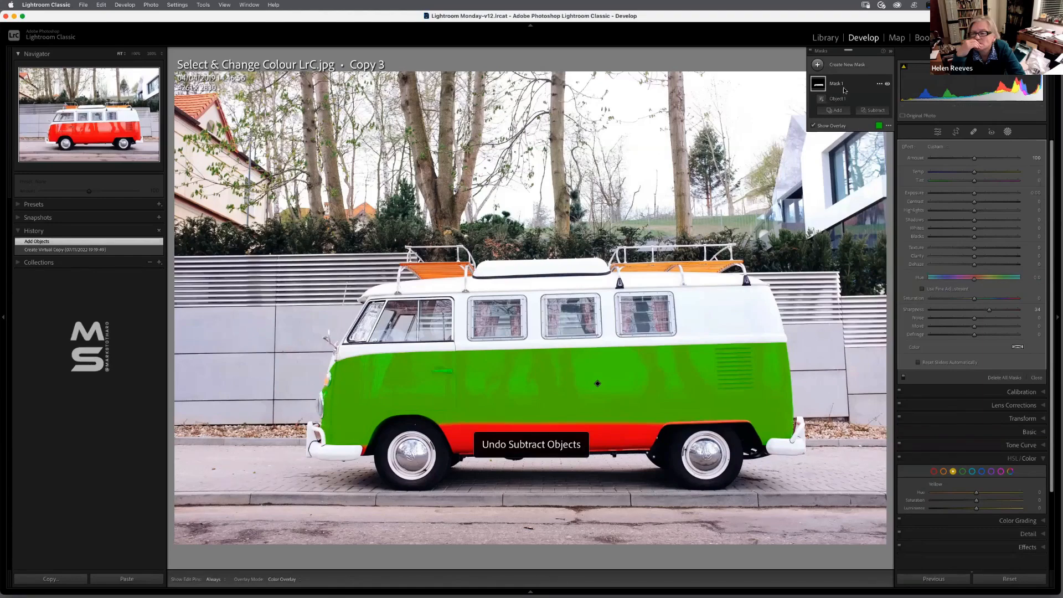
# Step: Add the lower red strip between the wheels to the mask with an Objects rectangle, and return to the virtual copy history state
pyautogui.click(832, 111)
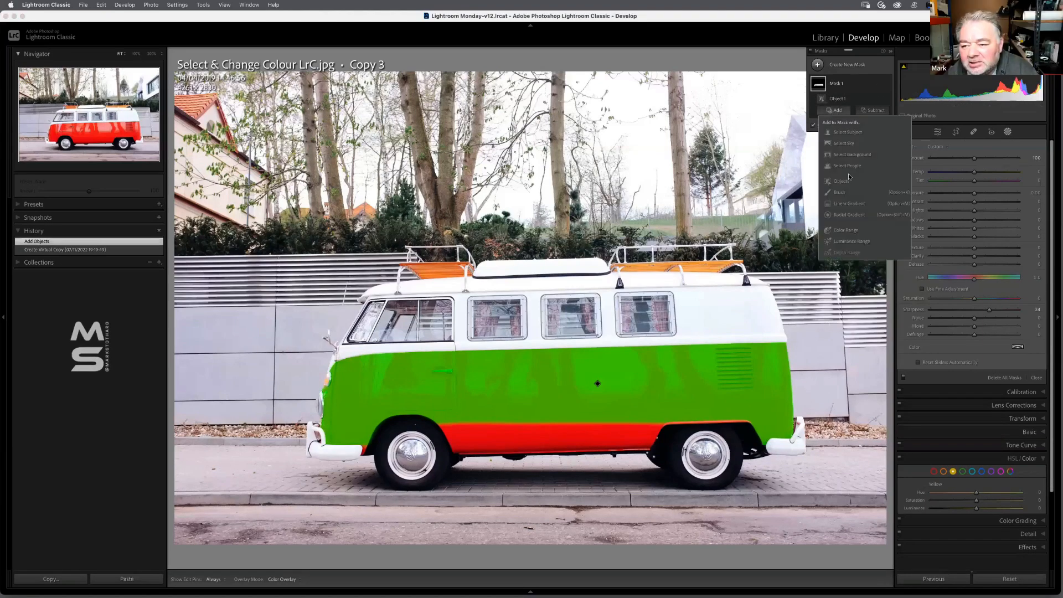
pyautogui.click(873, 175)
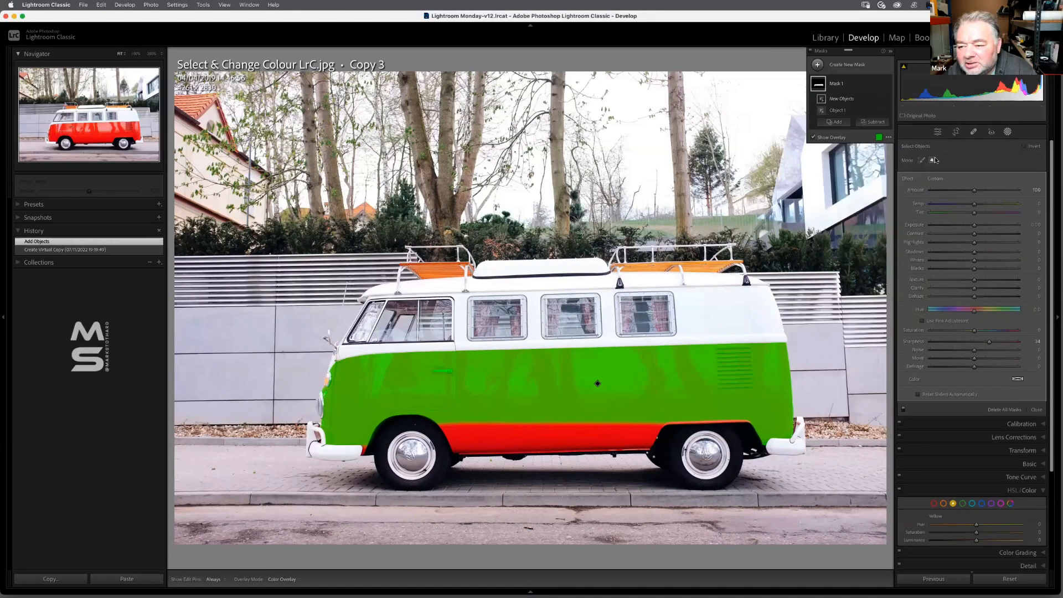
pyautogui.moveTo(433, 411); pyautogui.dragTo(755, 453)
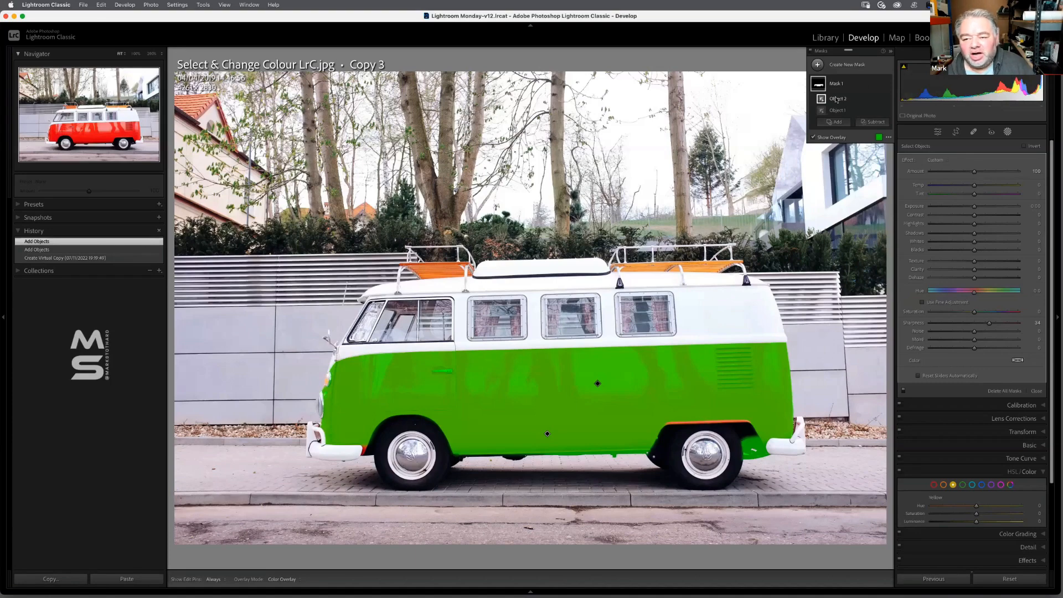
pyautogui.click(847, 85)
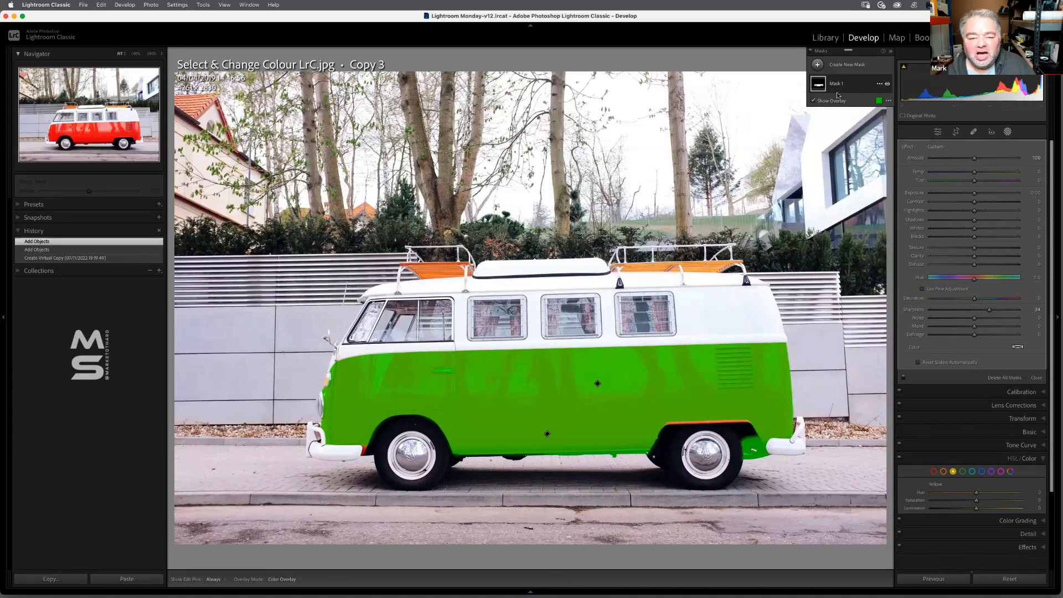
pyautogui.click(99, 259)
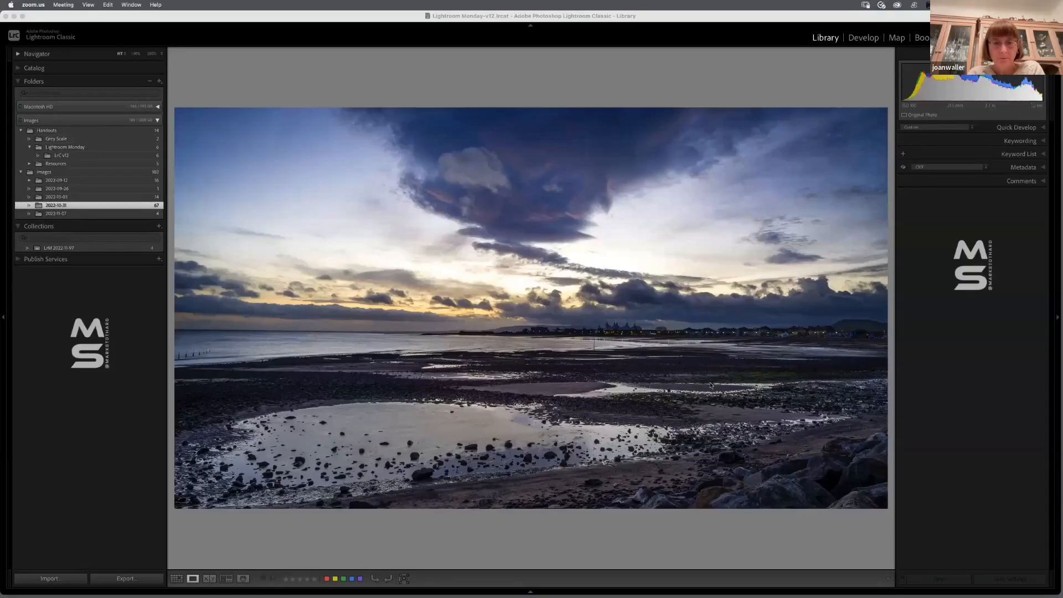
# Step: Open the seascape photo _NZ51152-HDR.dng in Develop with its masking tools active
pyautogui.click(371, 34)
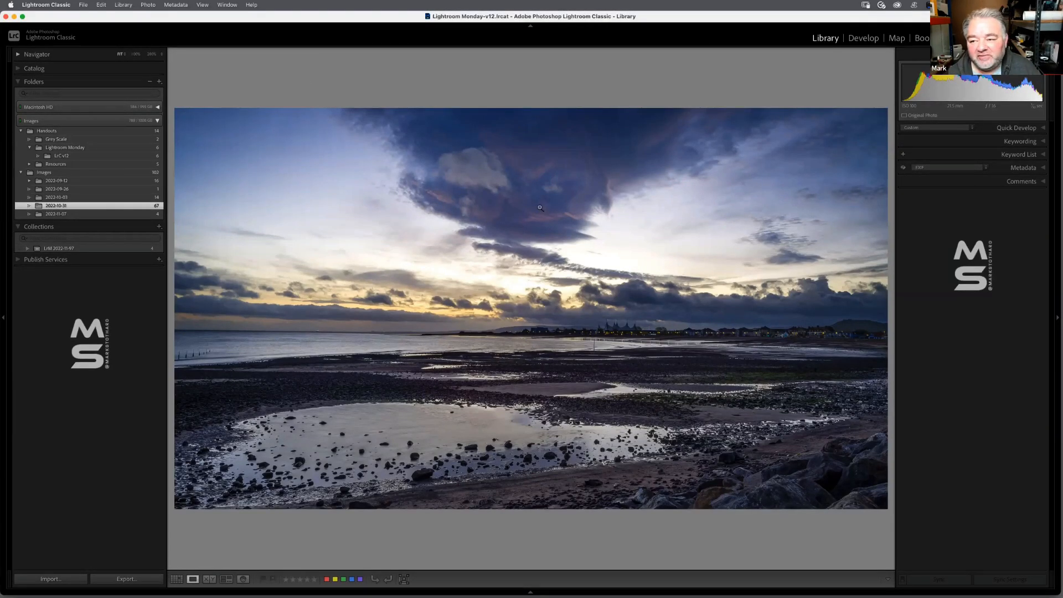
pyautogui.press('d')
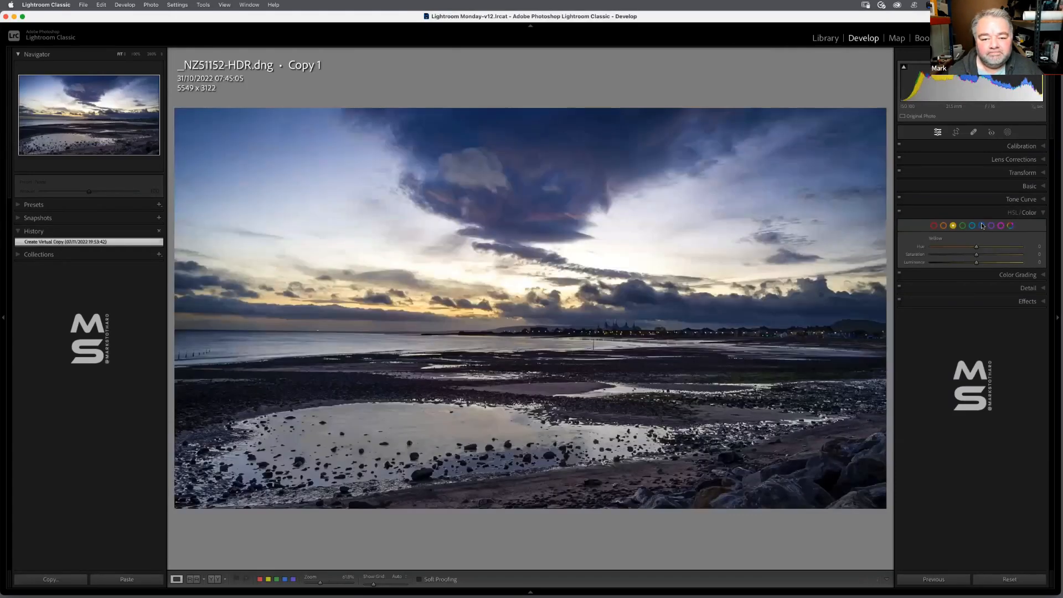
pyautogui.click(1008, 132)
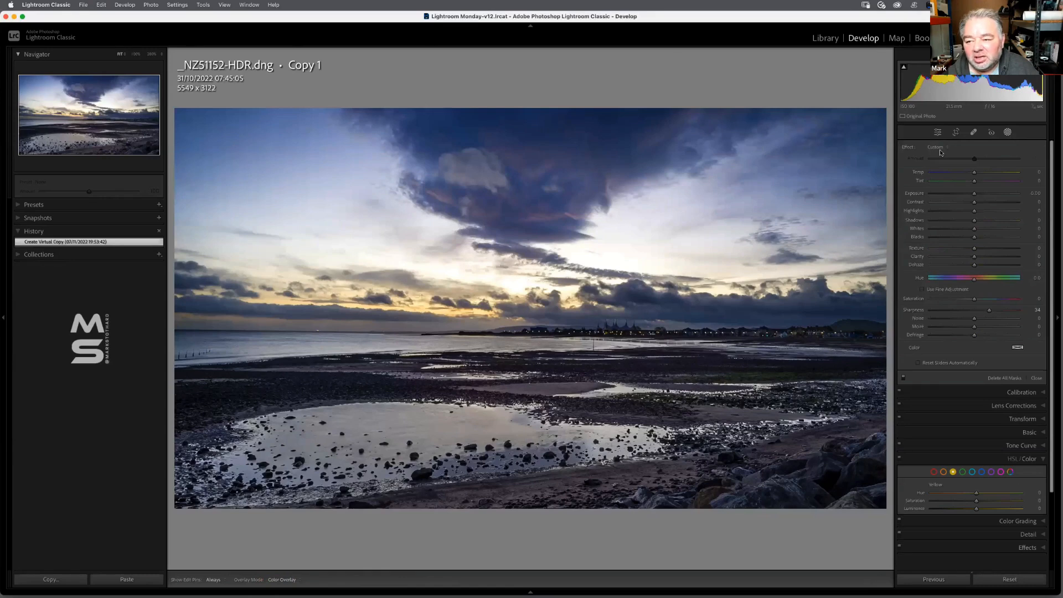
pyautogui.click(1008, 133)
pyautogui.click(1008, 134)
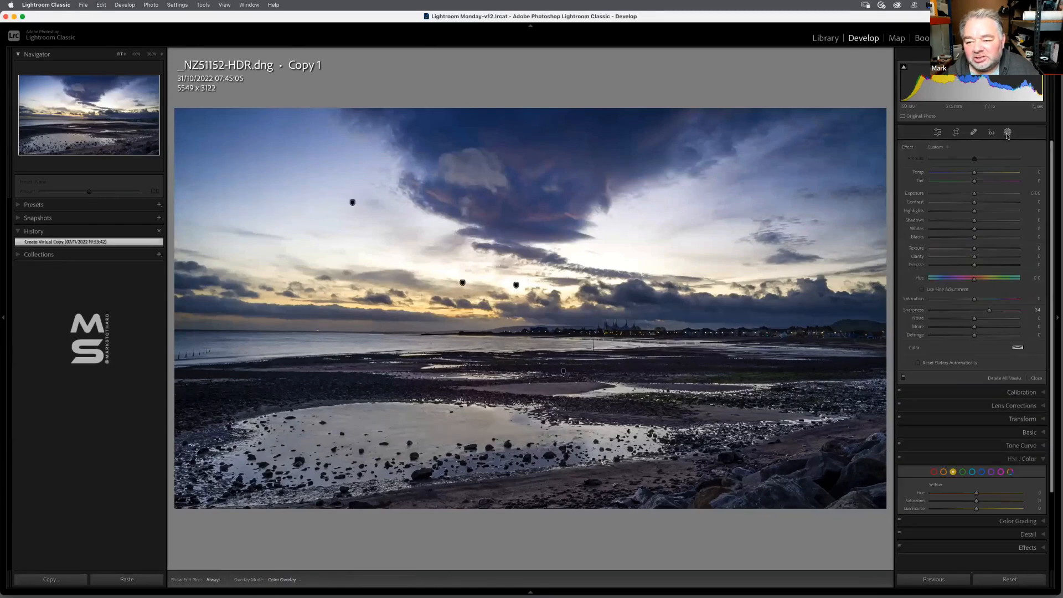
# Step: Delete the seascape's existing Sky mask, both Radial Gradient masks and the Linear Gradient mask
pyautogui.click(353, 204)
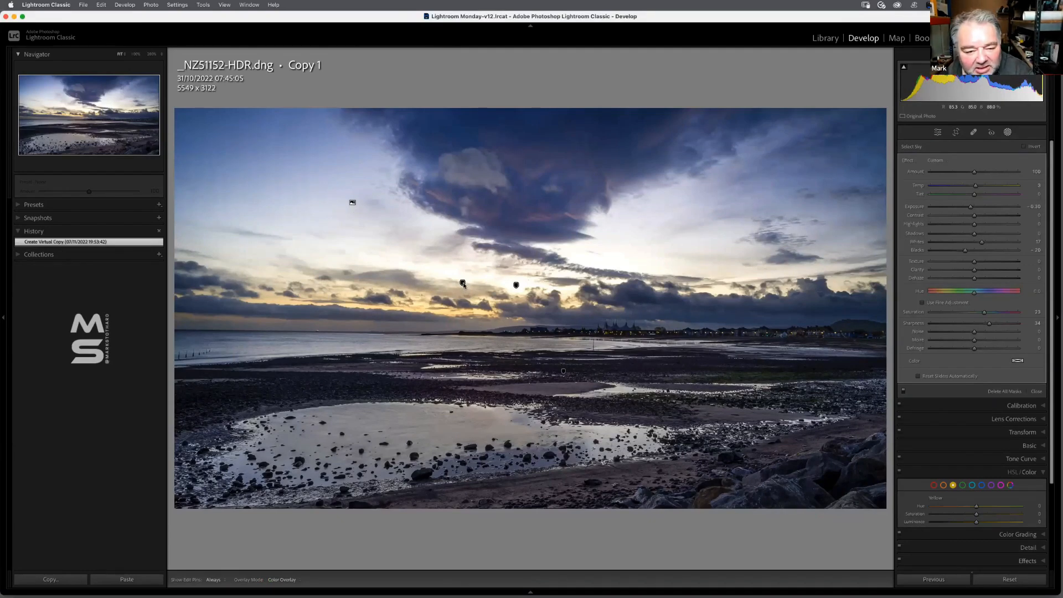
pyautogui.press('Delete')
pyautogui.press('Delete')
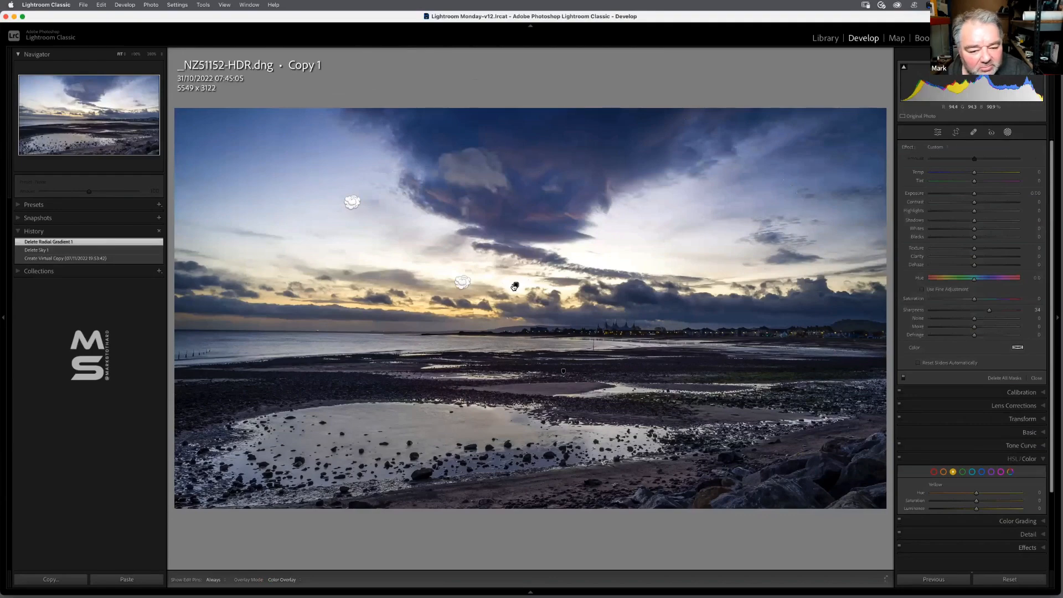
pyautogui.click(517, 285)
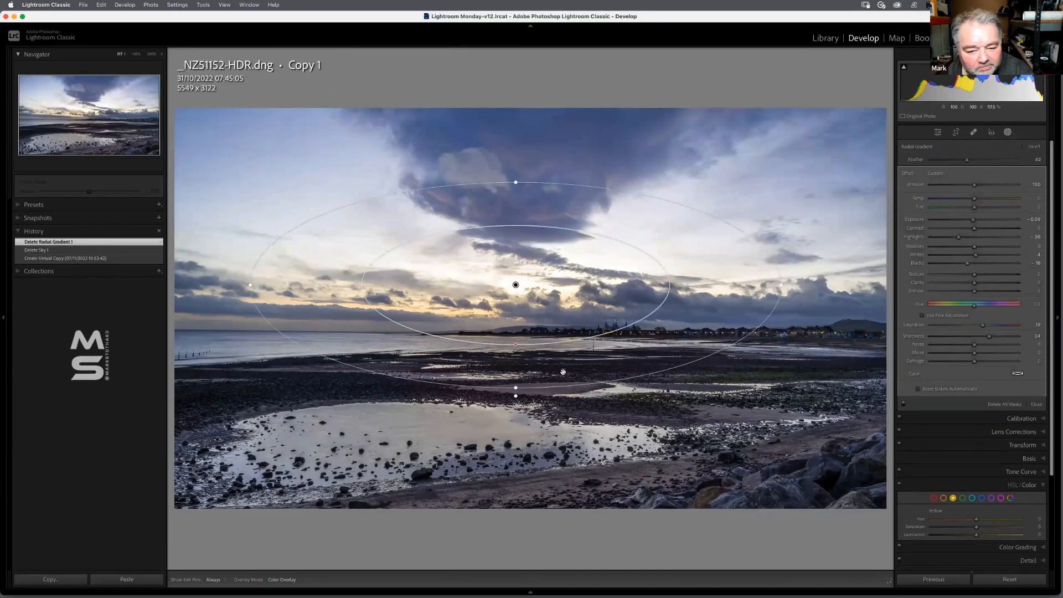
pyautogui.press('Delete')
pyautogui.click(564, 371)
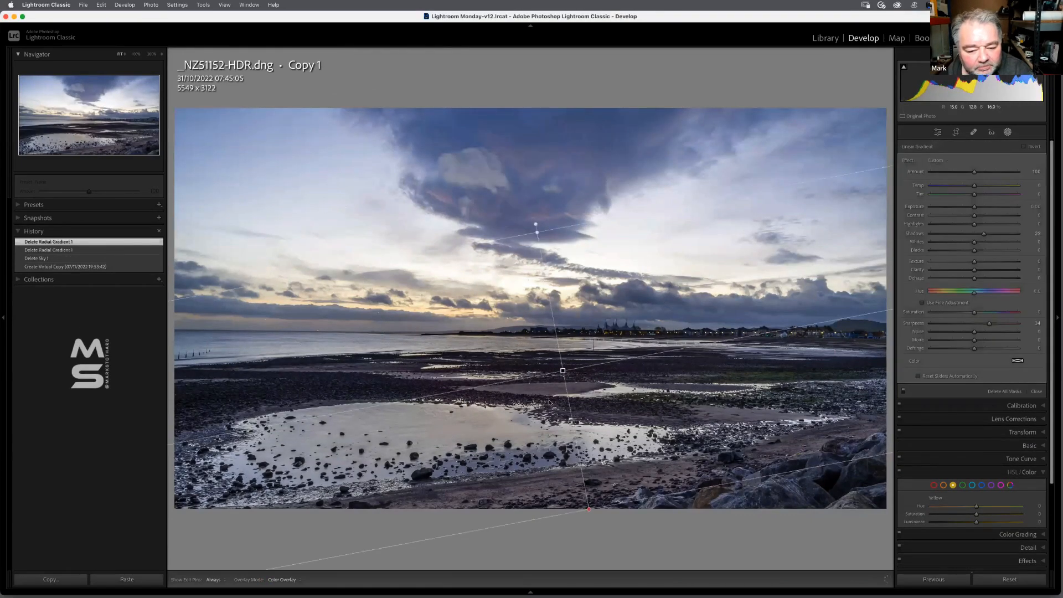
pyautogui.press('Delete')
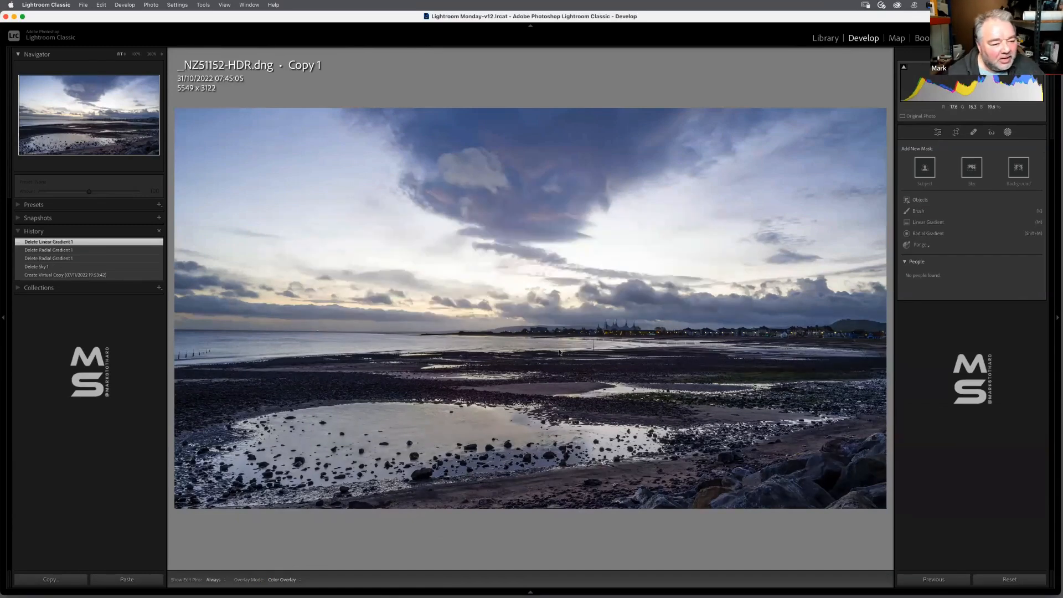
# Step: Add a Sky mask to the seascape, select it for editing, and hide the Navigator and History side to enlarge the photo
pyautogui.click(968, 169)
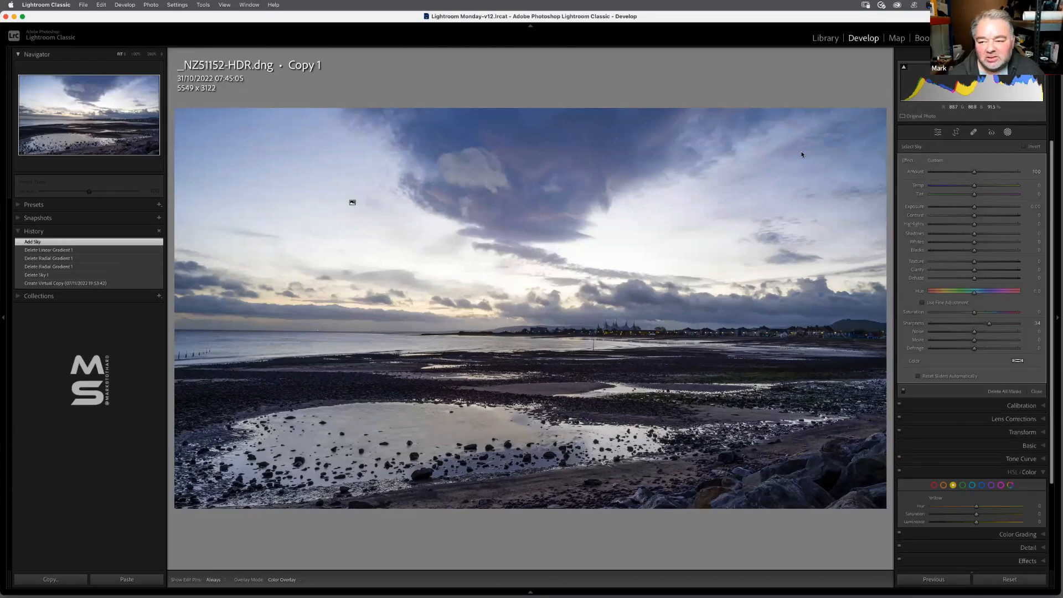
pyautogui.click(1007, 136)
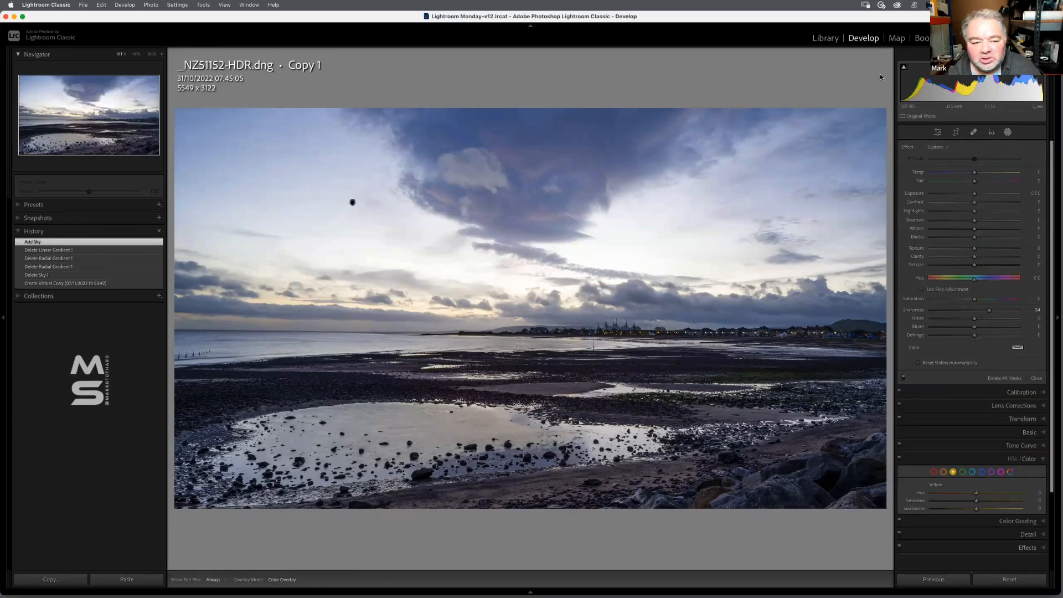
pyautogui.click(352, 203)
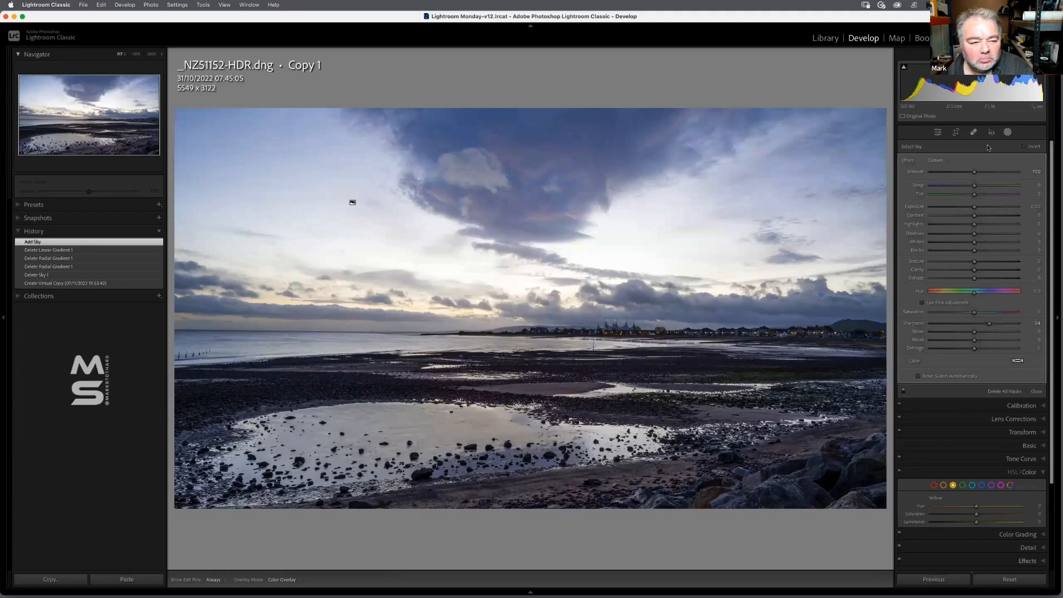
pyautogui.click(3, 319)
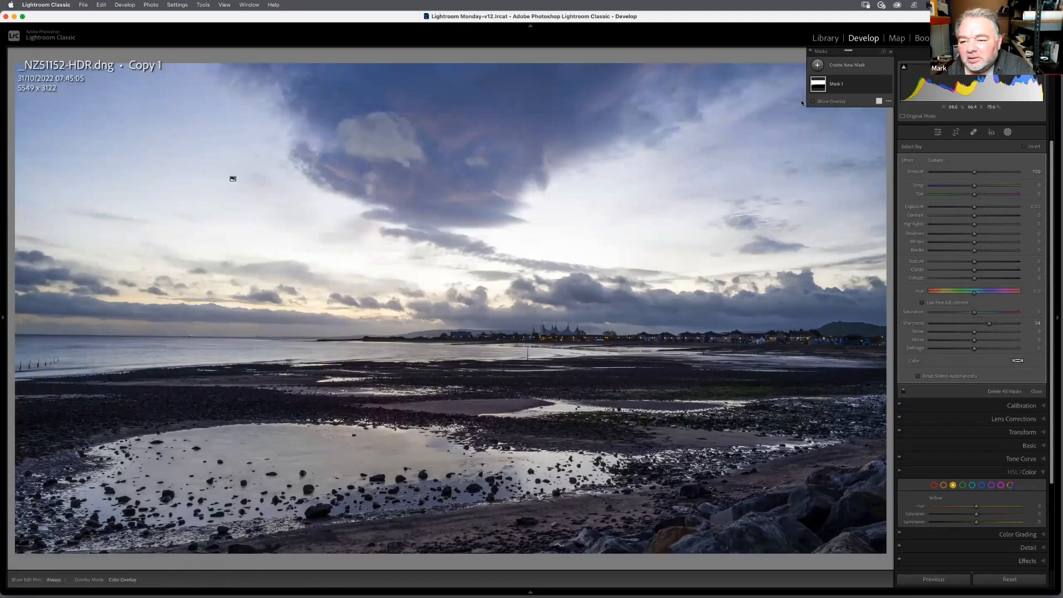
# Step: Show the mask overlay on the sky and change its colour to green
pyautogui.click(824, 102)
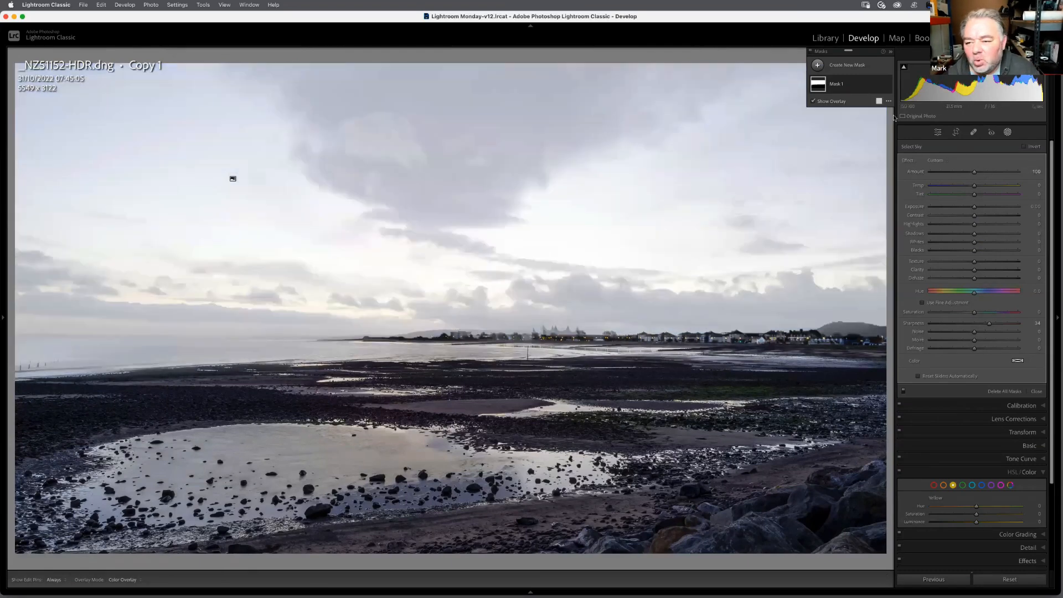
pyautogui.click(879, 101)
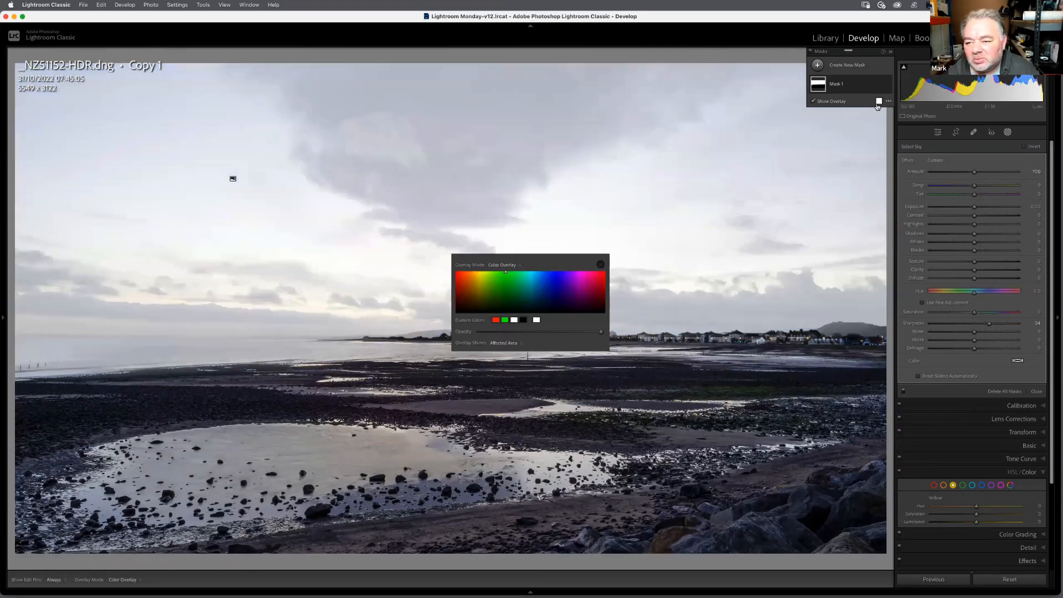
pyautogui.click(504, 320)
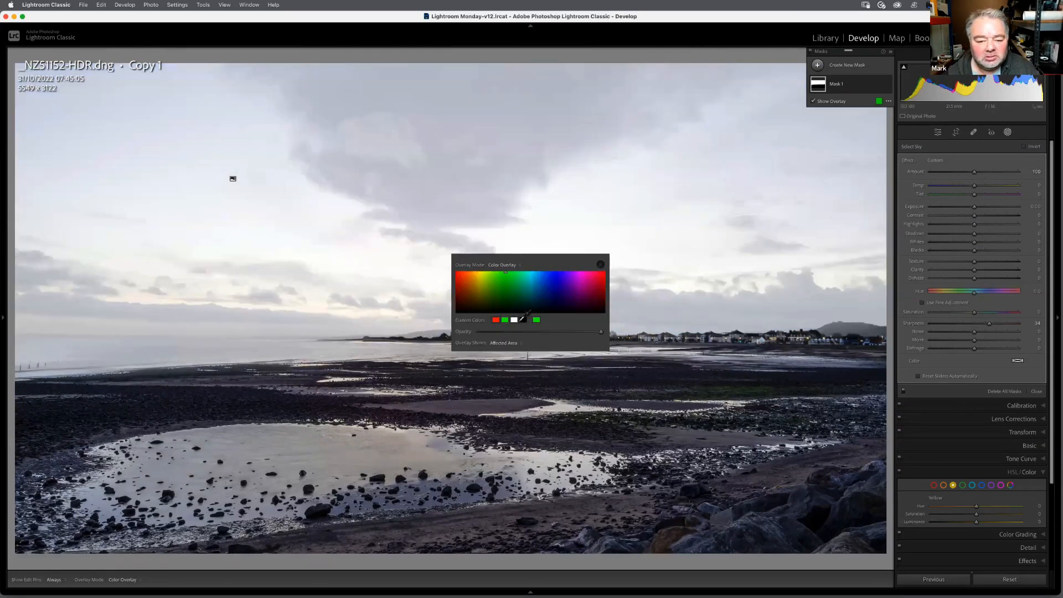
pyautogui.click(601, 265)
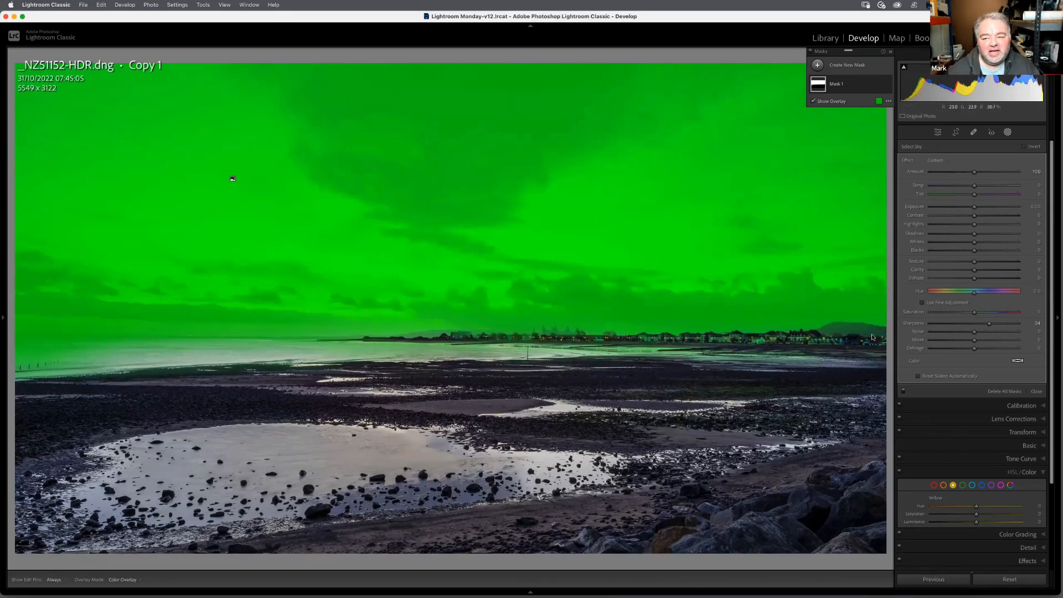
# Step: Try intersecting the Sky mask with a Luminance Range sampled from the bright sky west of the dark cloud, and undo it
pyautogui.moveTo(841, 84)
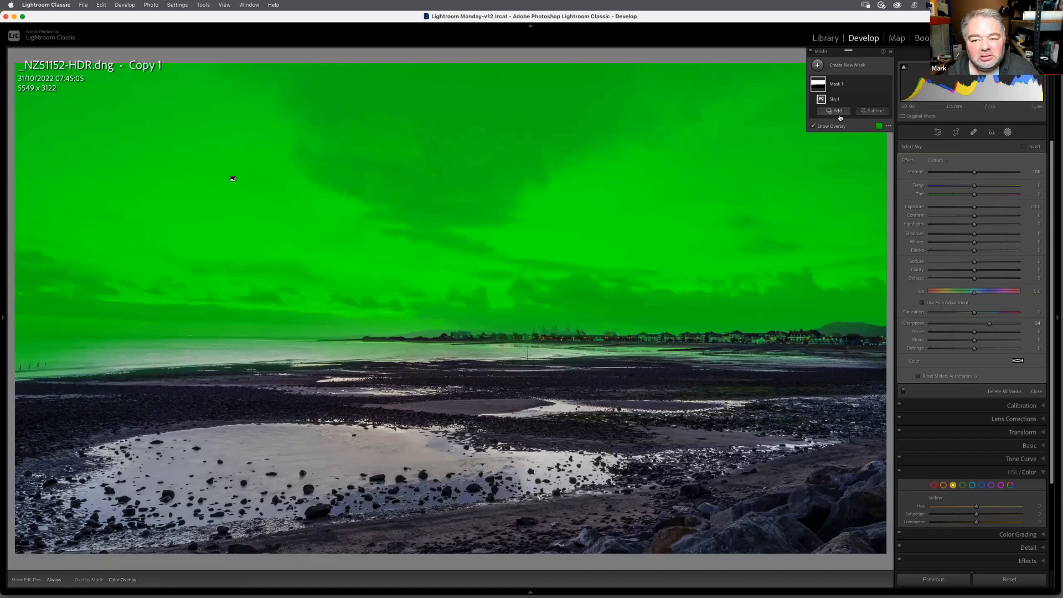
pyautogui.click(878, 100)
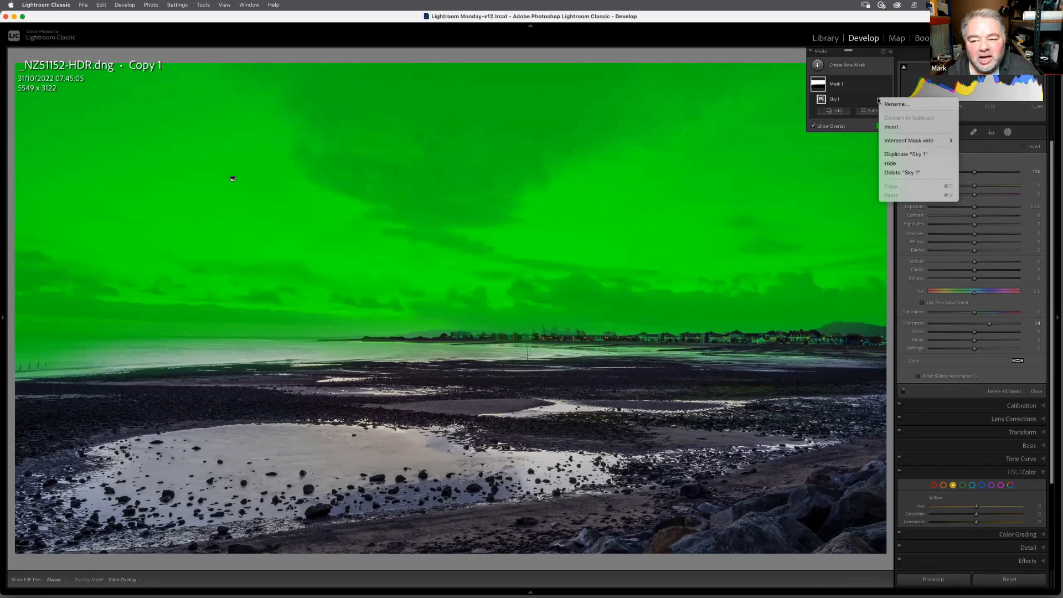
pyautogui.moveTo(901, 145)
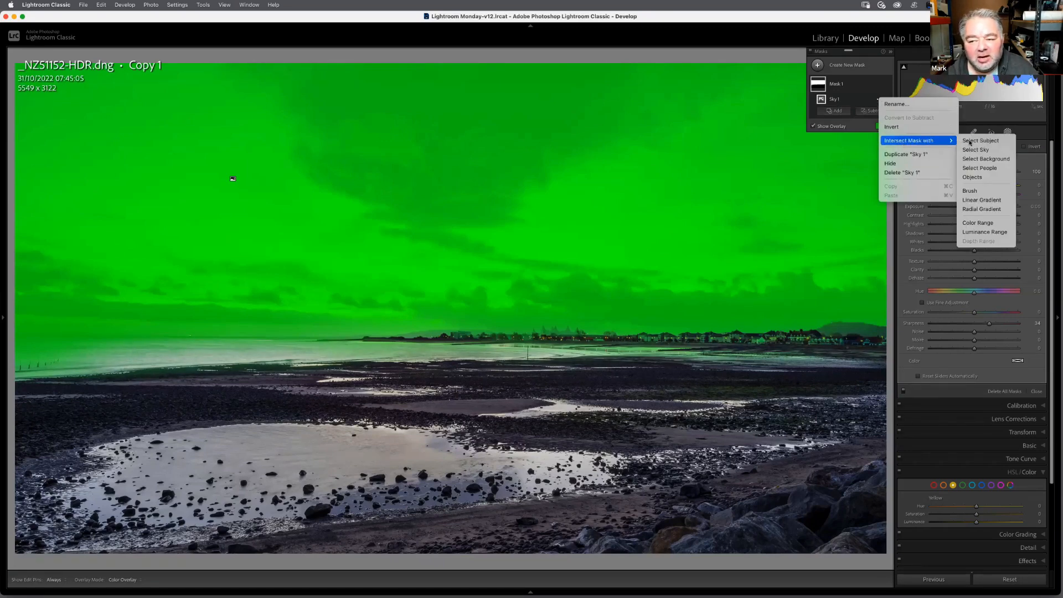
pyautogui.click(978, 234)
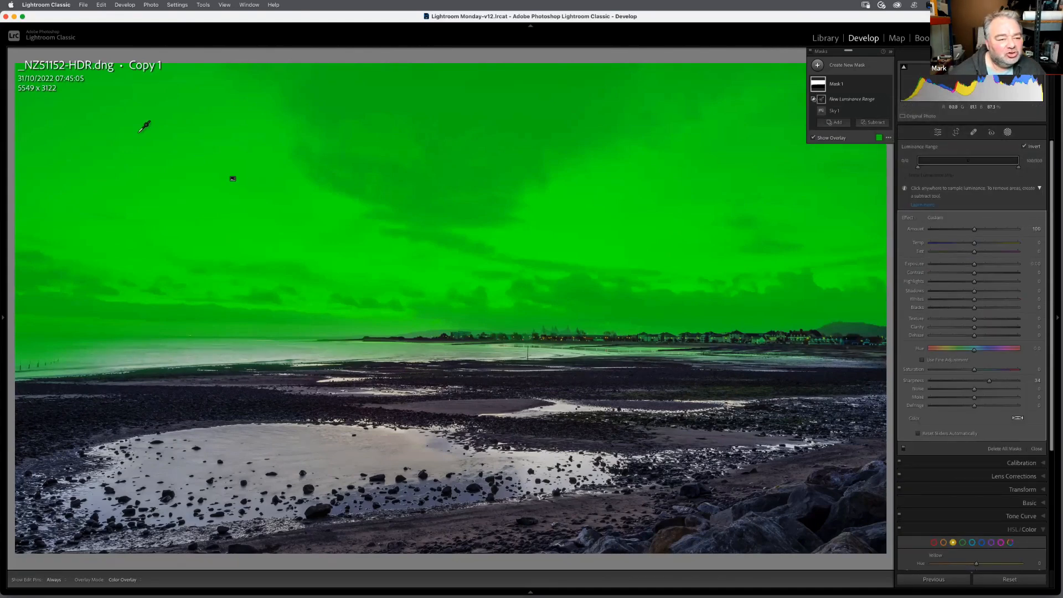
pyautogui.moveTo(128, 125); pyautogui.dragTo(266, 251)
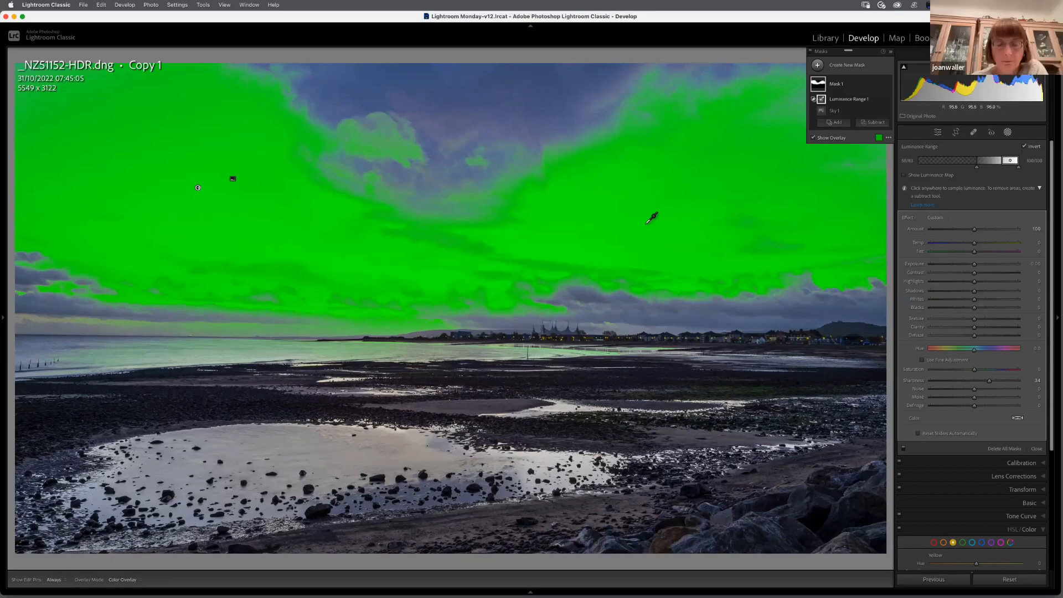
pyautogui.press('super+z')
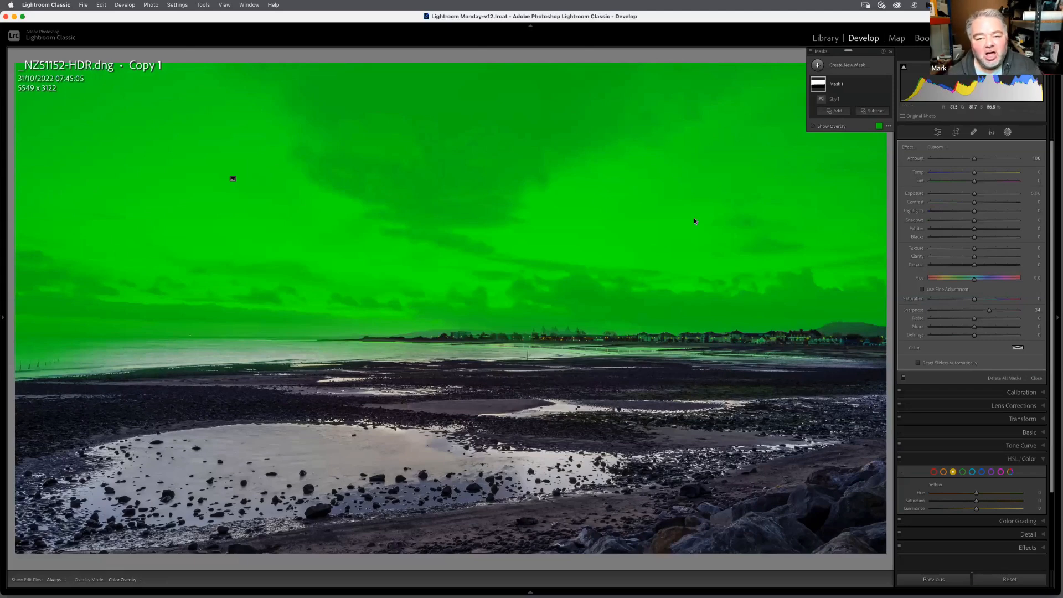
# Step: Intersect the Sky 1 mask with a Luminance Range sampled over an area of the bright sky beside the dark cloud
pyautogui.press('o')
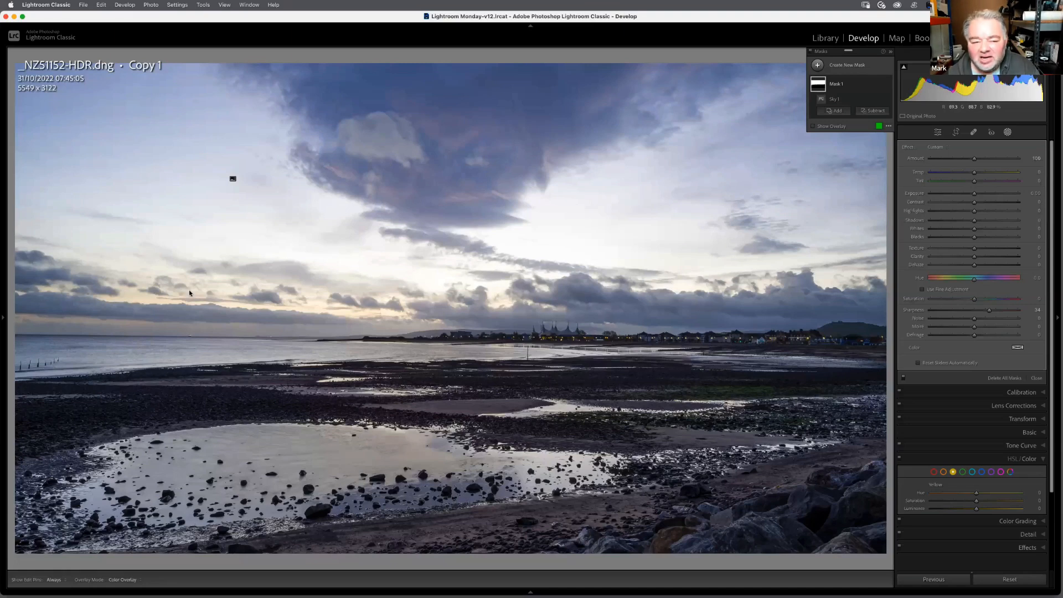
pyautogui.click(837, 100)
pyautogui.click(879, 101)
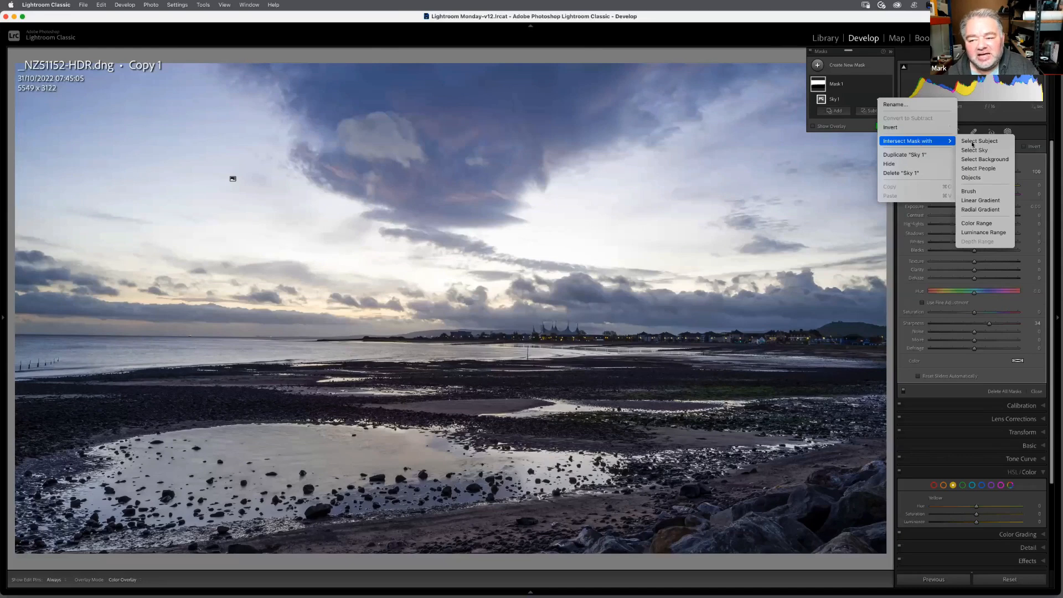
pyautogui.click(976, 235)
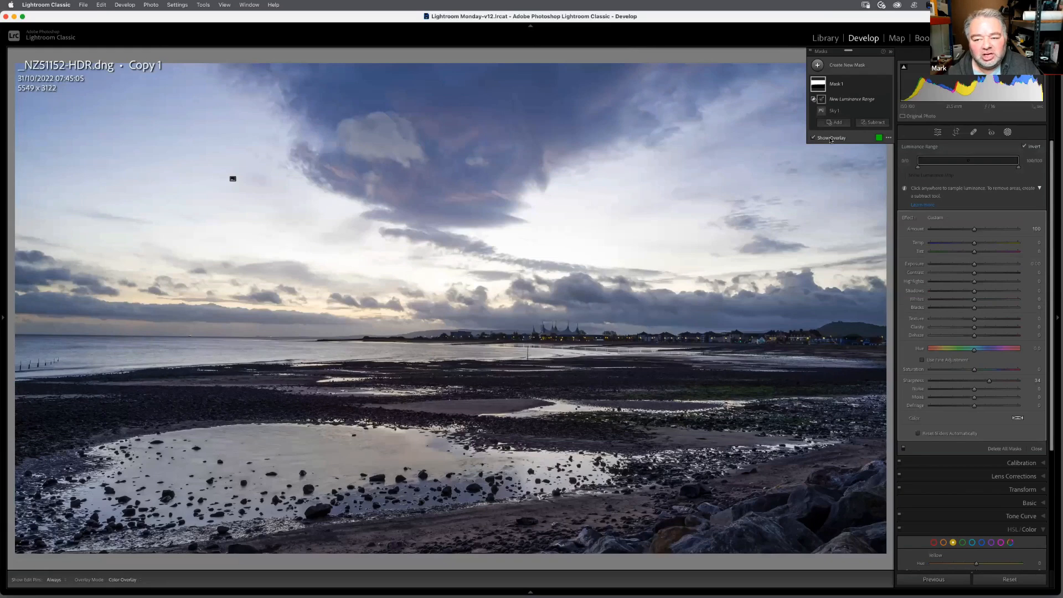
pyautogui.click(48, 114)
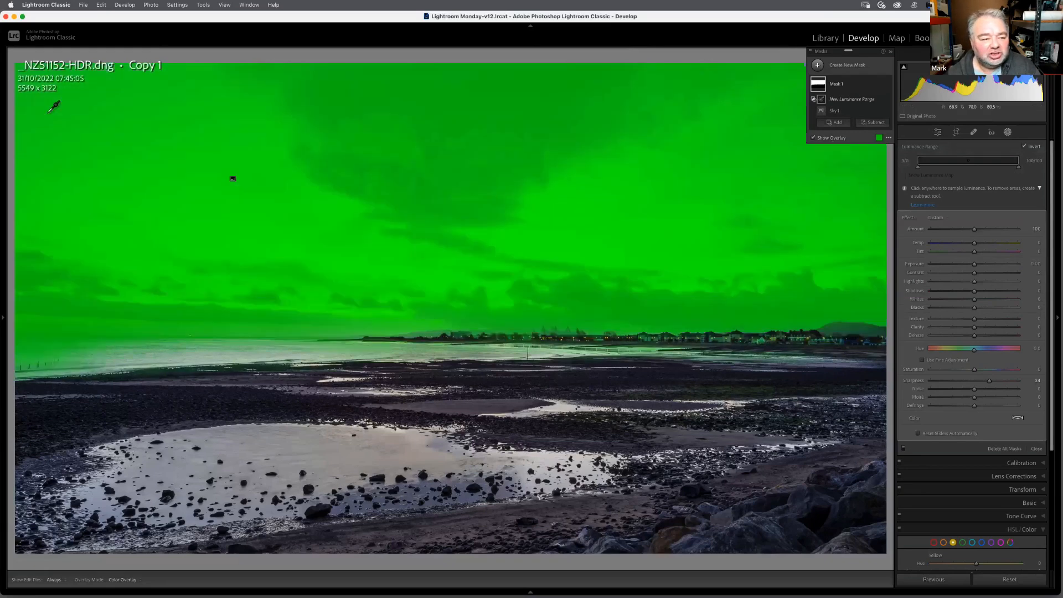
pyautogui.moveTo(49, 111); pyautogui.dragTo(213, 240)
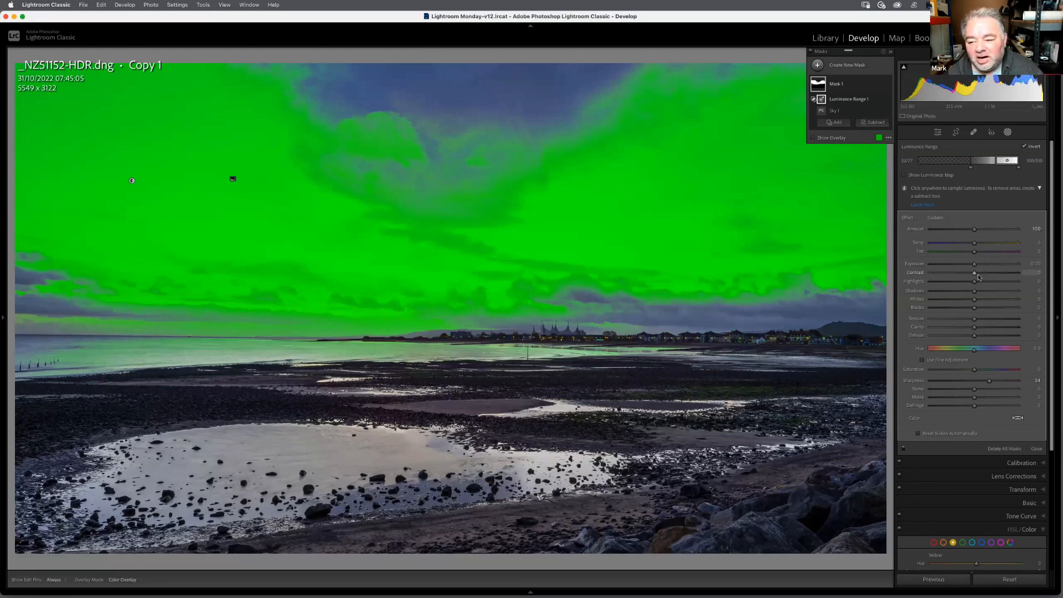
# Step: Lower the masked sky's Highlights to -73, try shifting its Hue both ways, and reset the Hue
pyautogui.moveTo(974, 283); pyautogui.dragTo(945, 282)
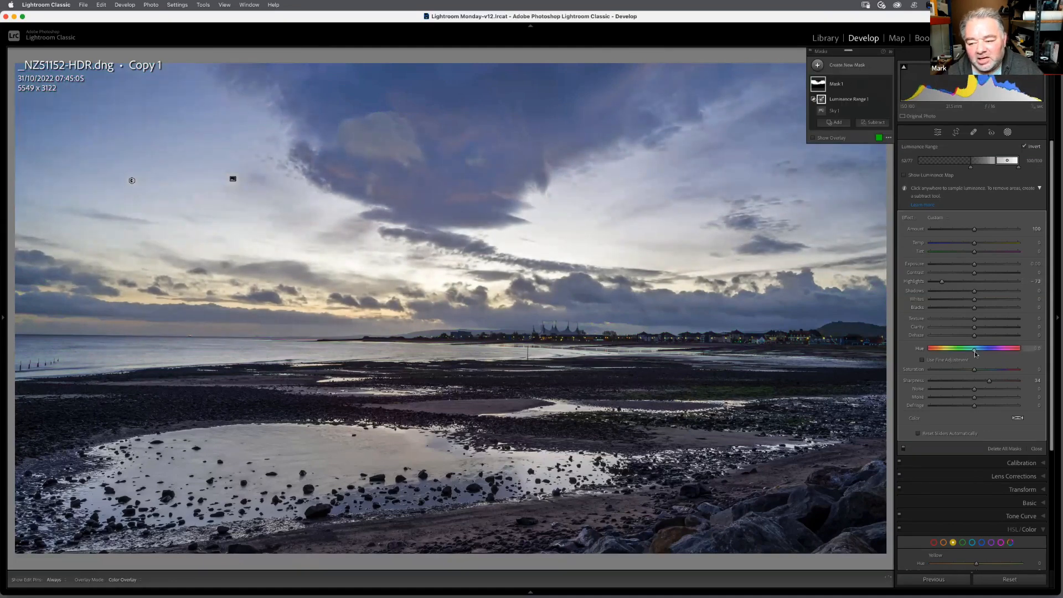
pyautogui.moveTo(975, 351)
pyautogui.mouseDown()
pyautogui.moveTo(966, 353)
pyautogui.moveTo(999, 353)
pyautogui.moveTo(934, 353)
pyautogui.moveTo(1011, 351)
pyautogui.moveTo(969, 352)
pyautogui.mouseUp()
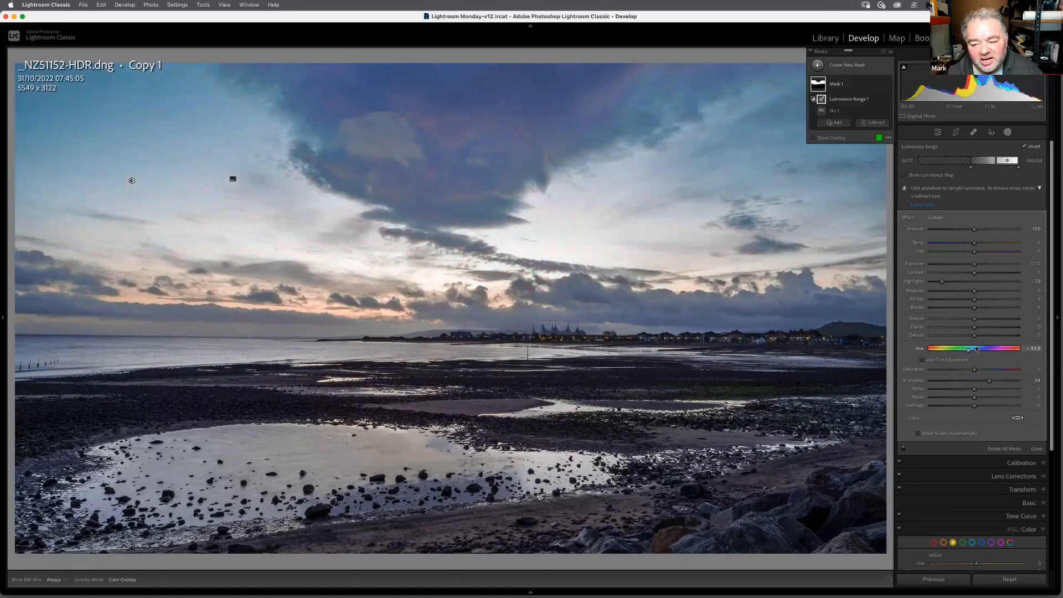
pyautogui.doubleClick(1011, 349)
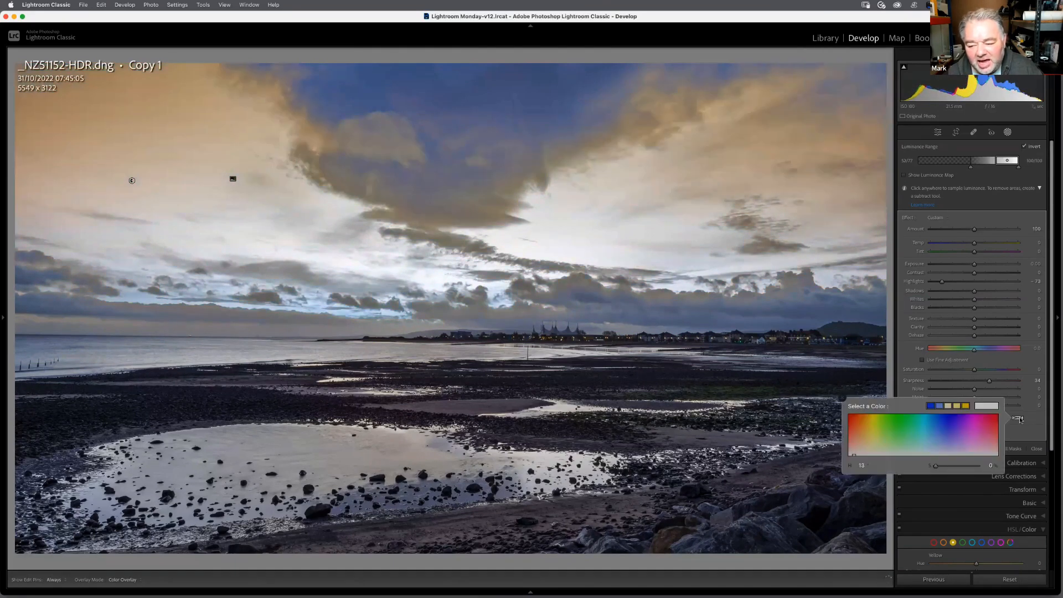
# Step: Try tinting the masked sky red, soften the tint to a pink of hue 335, and reset the colour
pyautogui.click(1019, 418)
pyautogui.click(995, 418)
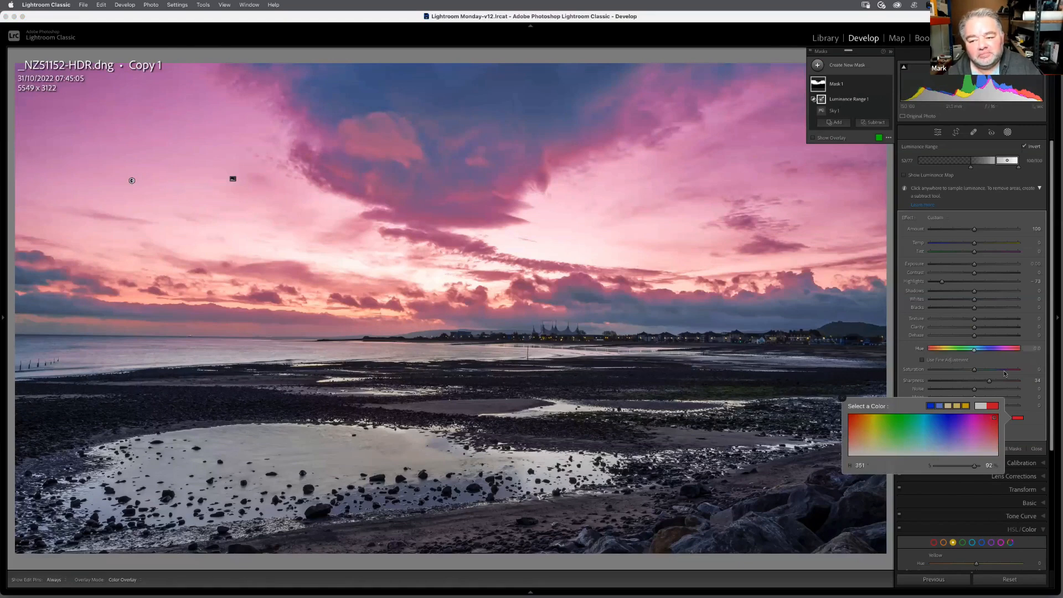
pyautogui.moveTo(994, 416); pyautogui.dragTo(988, 430)
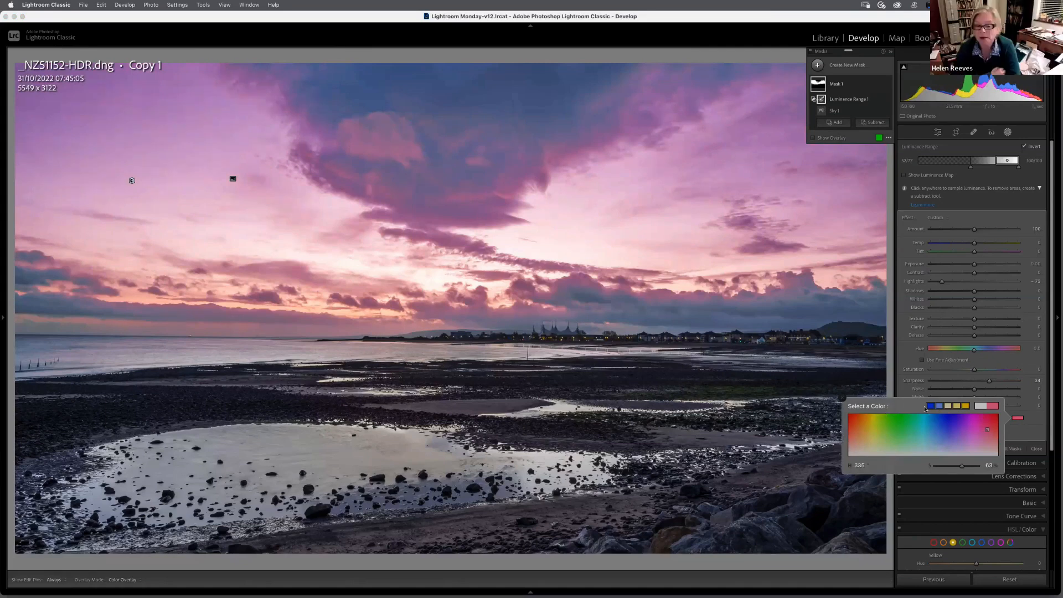
pyautogui.click(1022, 419)
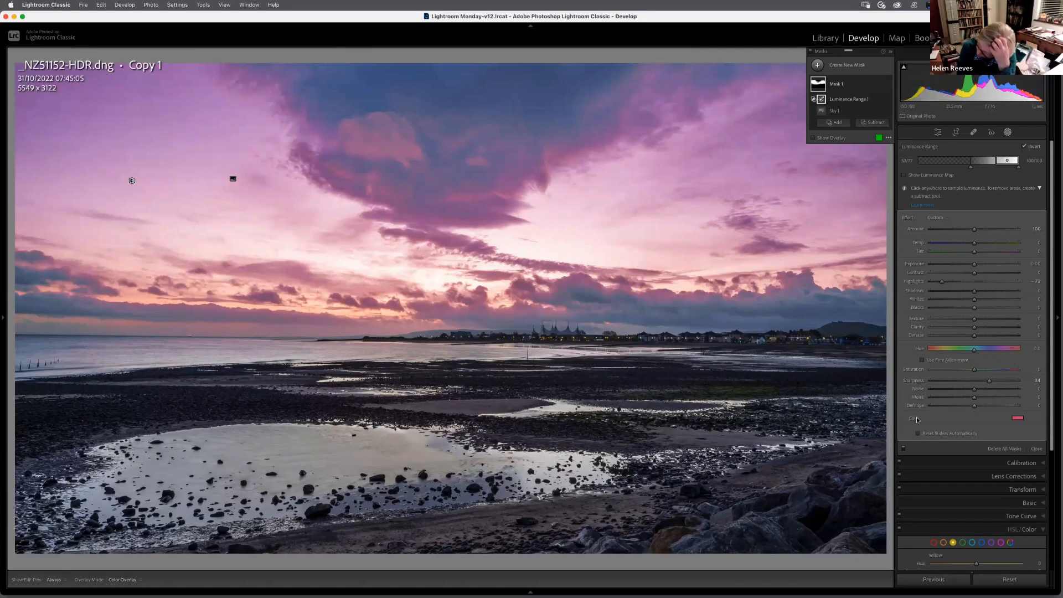
pyautogui.doubleClick(915, 419)
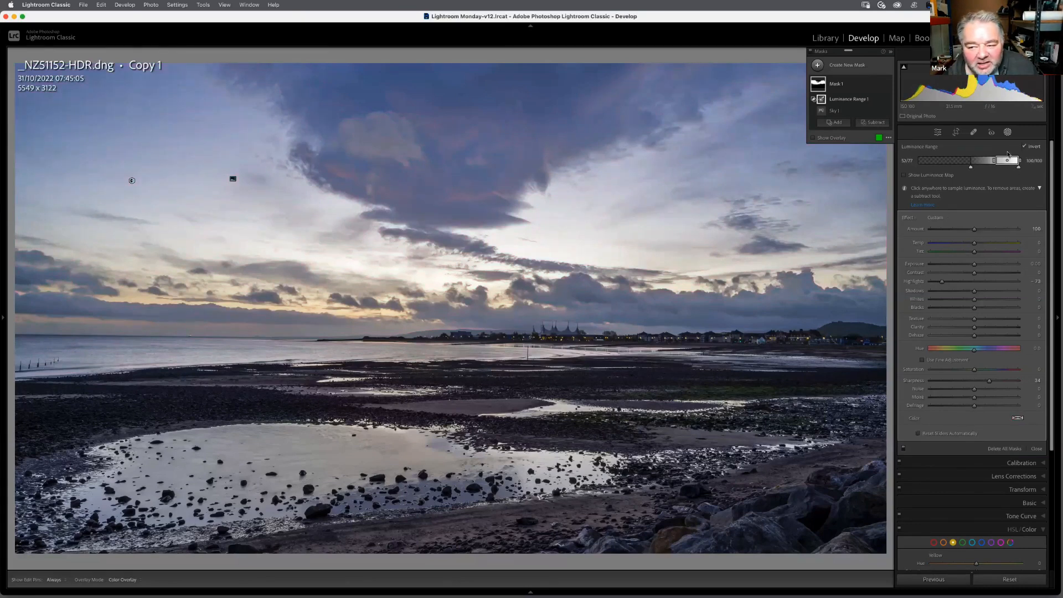
# Step: Show the overlay, undo the stray Luminance Range resampling, and narrow the fully selected range towards the highlights for a softer falloff
pyautogui.moveTo(996, 161); pyautogui.dragTo(995, 161)
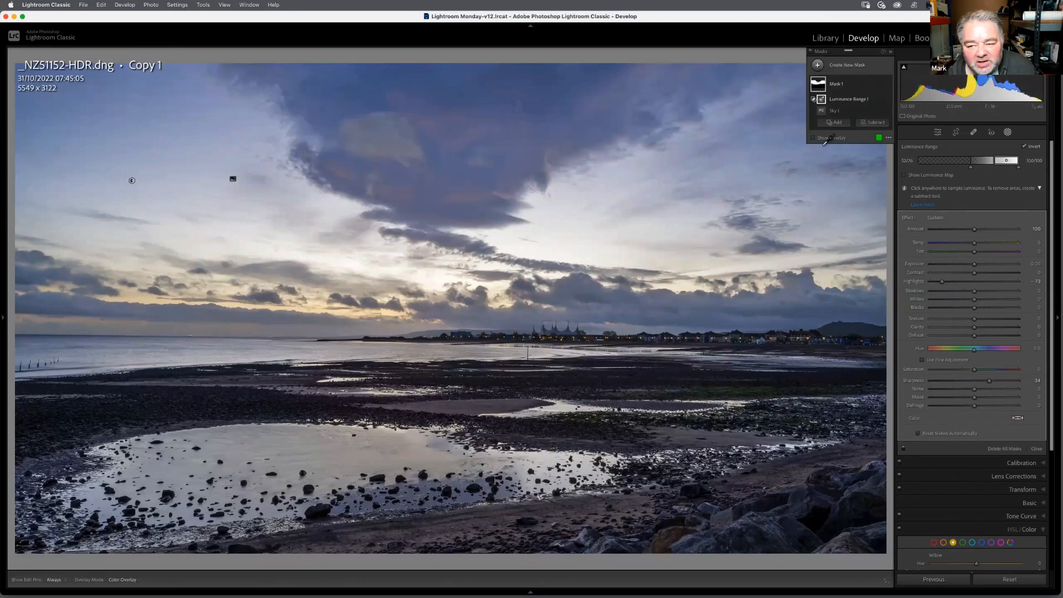
pyautogui.click(829, 138)
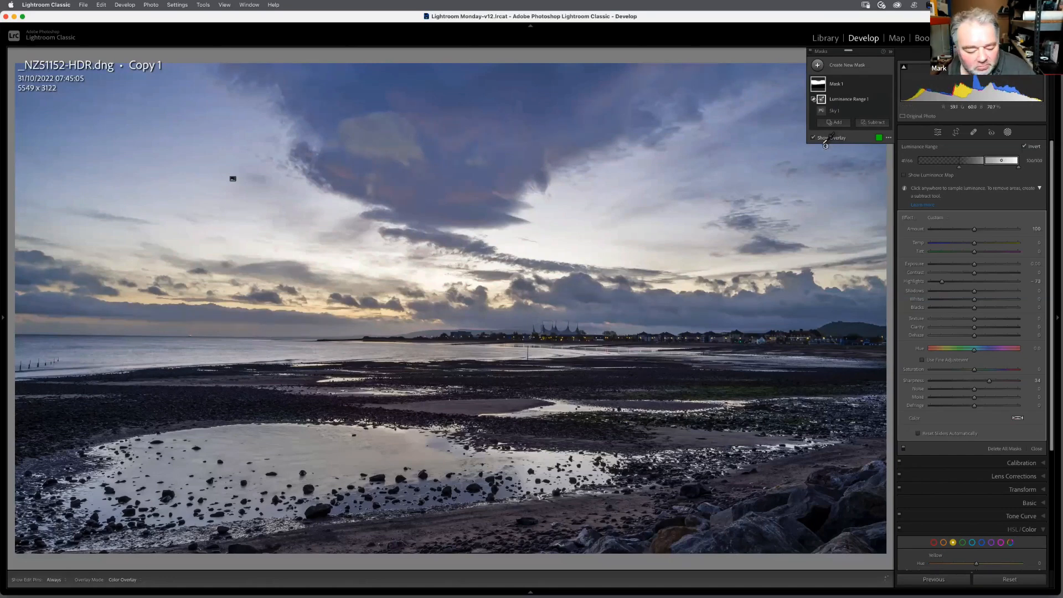
pyautogui.press('super+z')
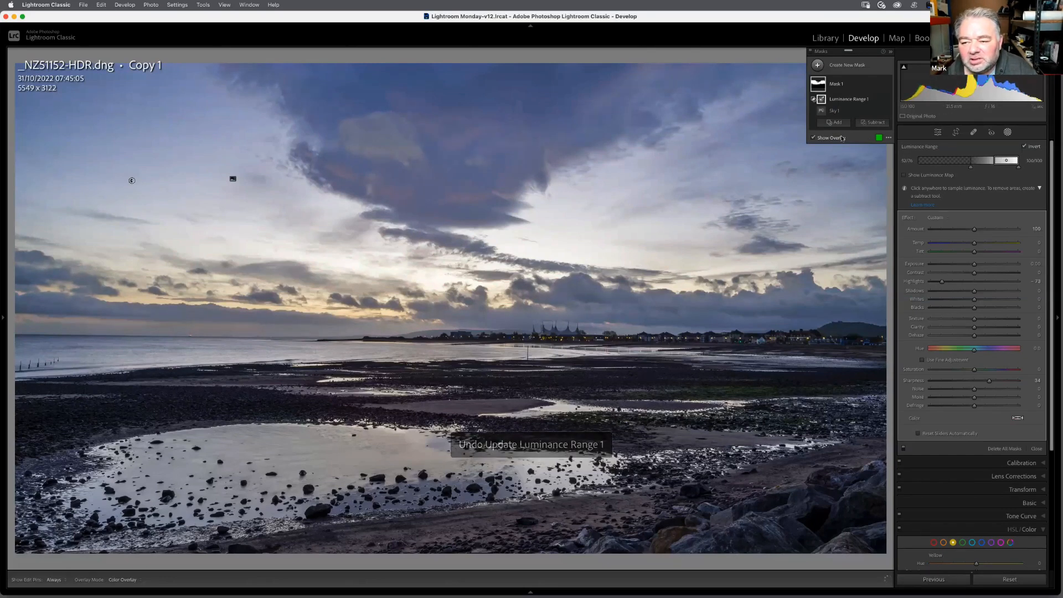
pyautogui.moveTo(994, 160)
pyautogui.mouseDown()
pyautogui.moveTo(1008, 161)
pyautogui.moveTo(979, 162)
pyautogui.moveTo(1004, 161)
pyautogui.mouseUp()
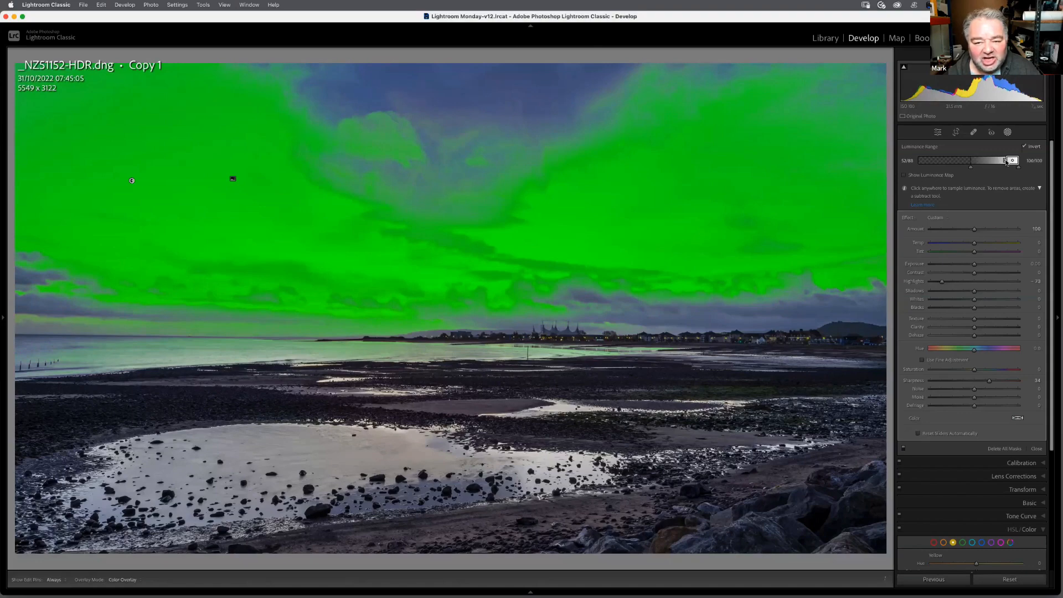
# Step: Lower the masked sky's Highlights a little further and bring its Exposure slightly below zero
pyautogui.moveTo(1007, 162); pyautogui.dragTo(1007, 162)
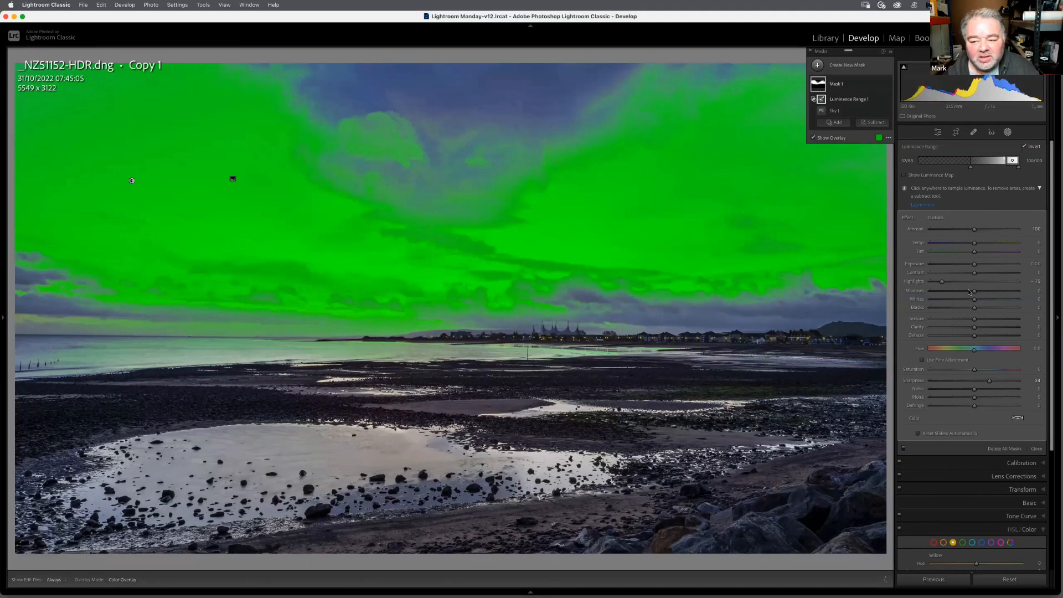
pyautogui.moveTo(945, 283); pyautogui.dragTo(968, 265)
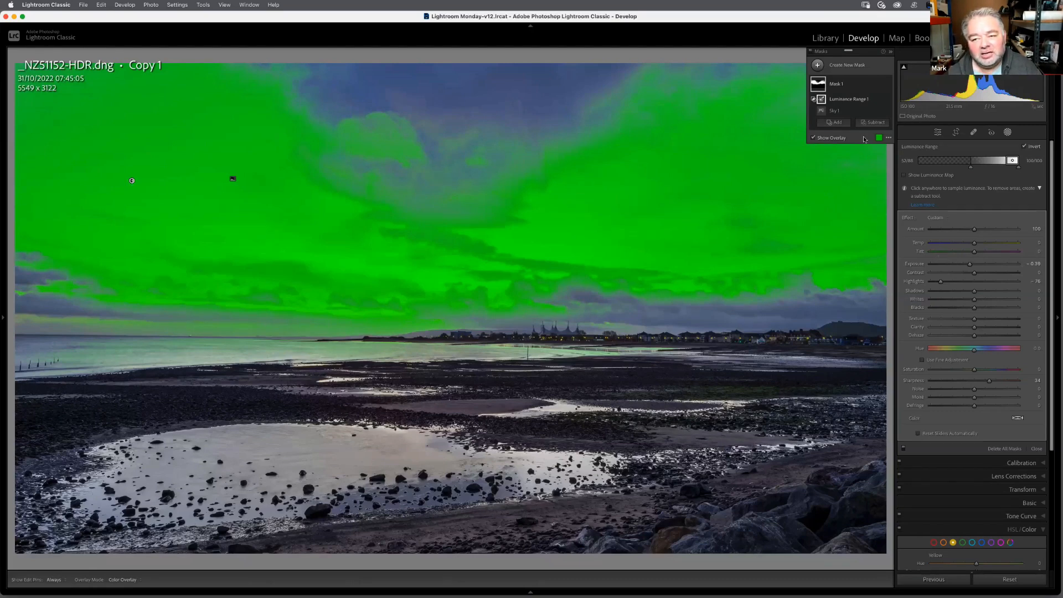
# Step: Add a Brush mask with size about 12 and feather 45, paint over the dark rocky foreshore beside the tidal pool, and show its overlay
pyautogui.click(821, 68)
pyautogui.click(859, 145)
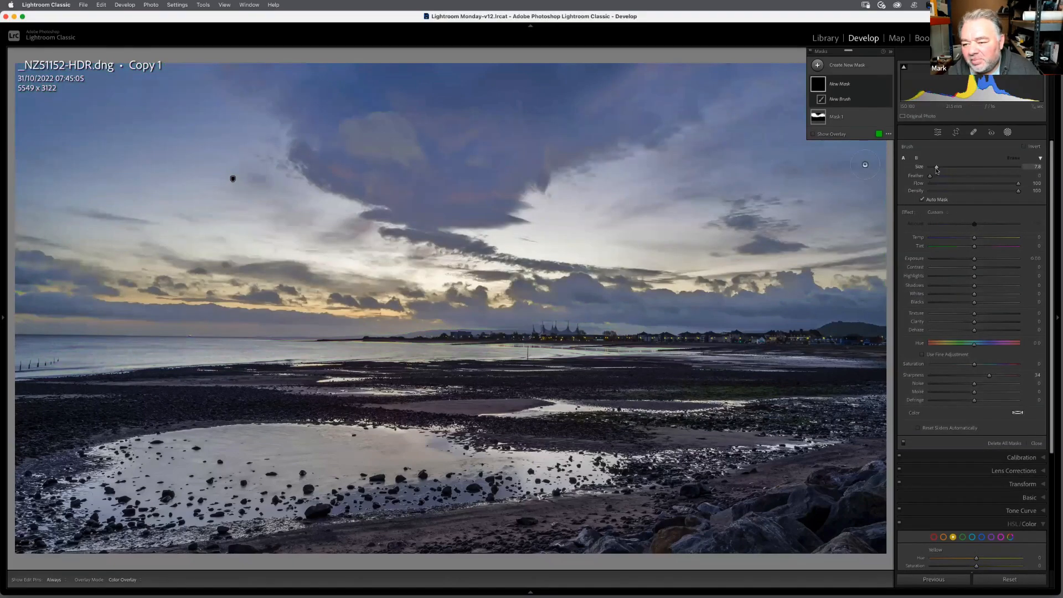
pyautogui.moveTo(940, 170); pyautogui.dragTo(942, 170)
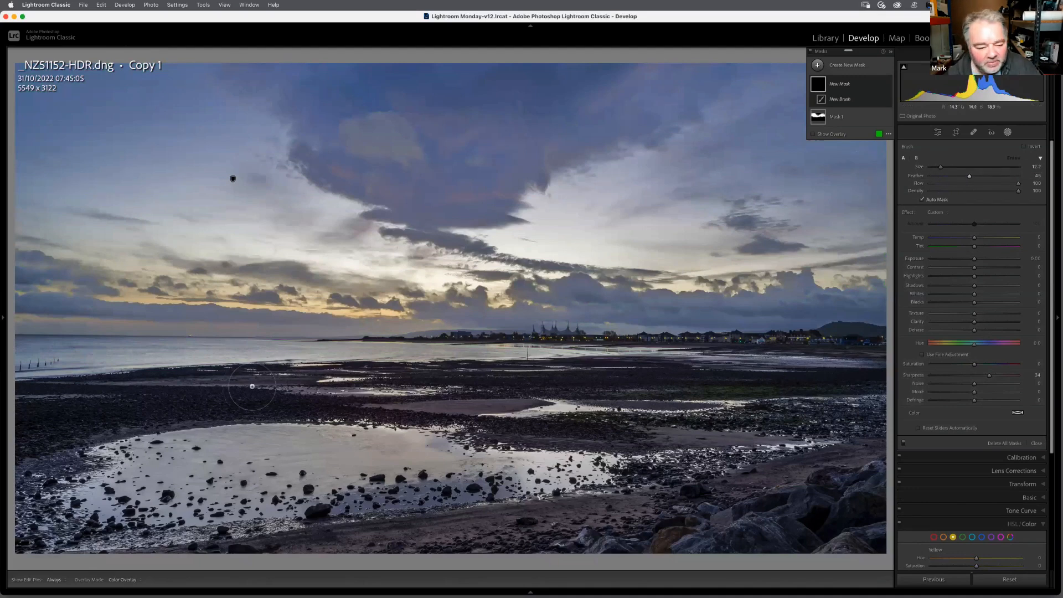
pyautogui.press('h')
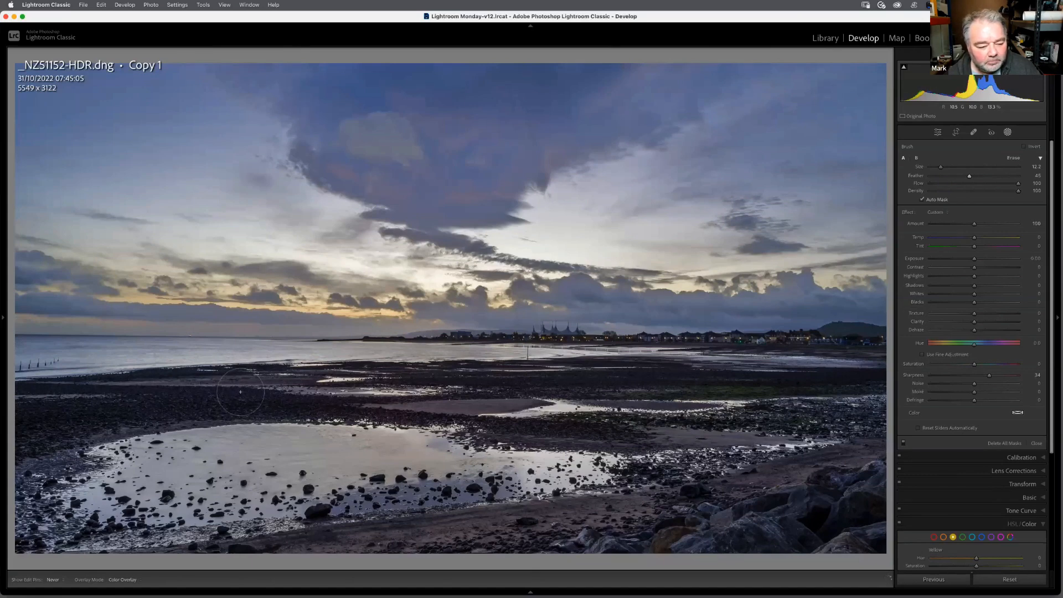
pyautogui.press('h')
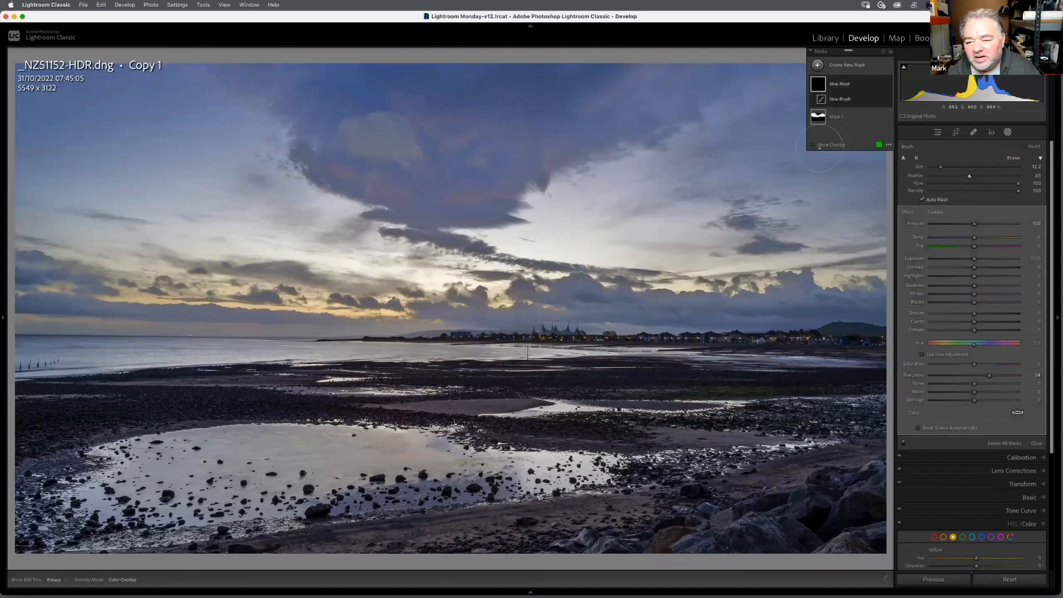
pyautogui.click(825, 149)
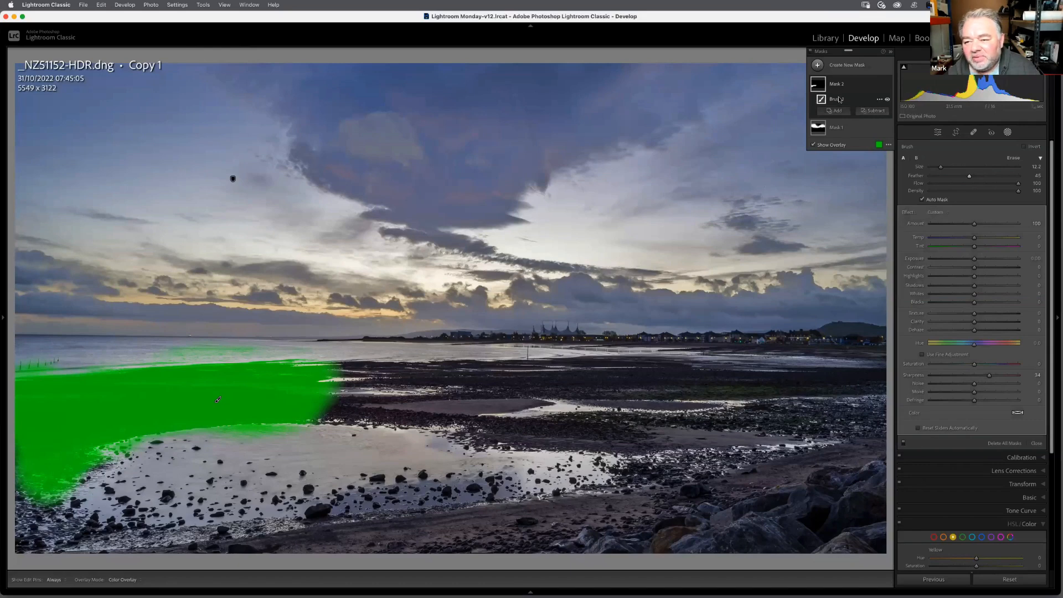
# Step: Intersect Brush 1 with a Luminance Range sampled over the dark foreshore rocks, and narrow its fully selected range towards the darkest tones
pyautogui.click(879, 100)
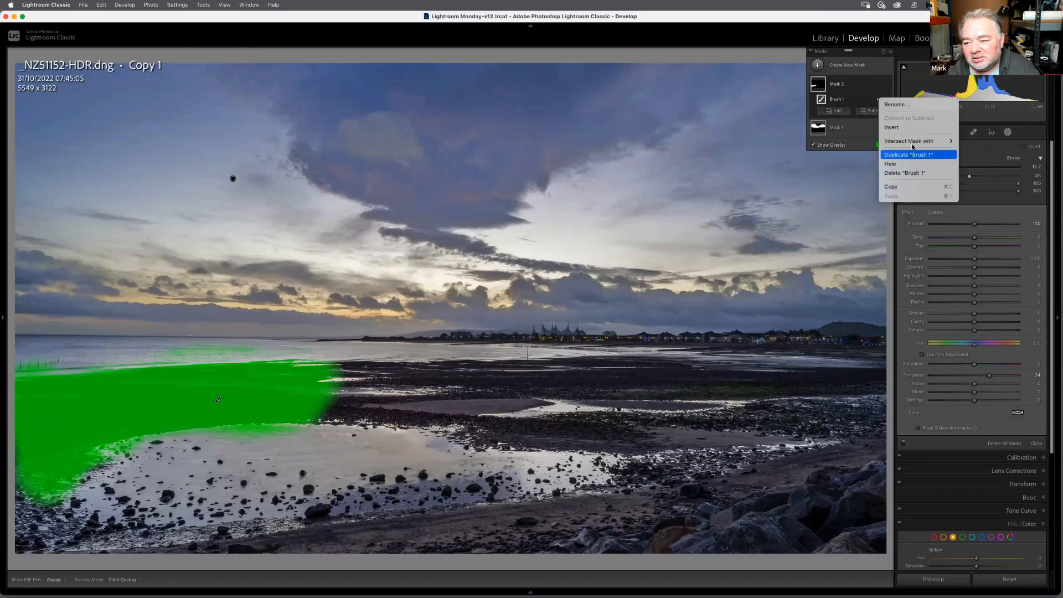
pyautogui.moveTo(912, 141)
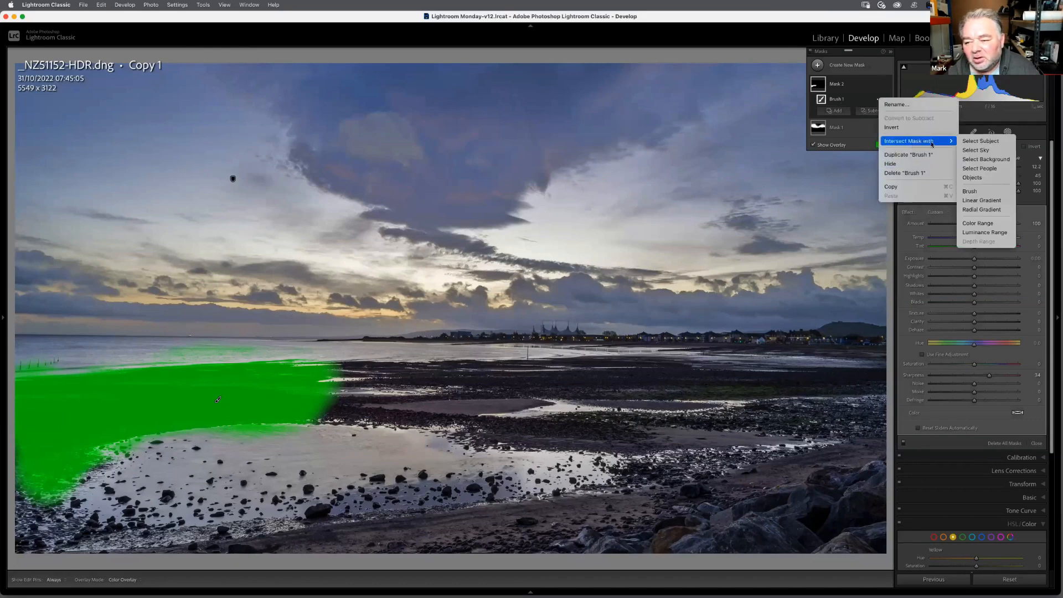
pyautogui.click(984, 232)
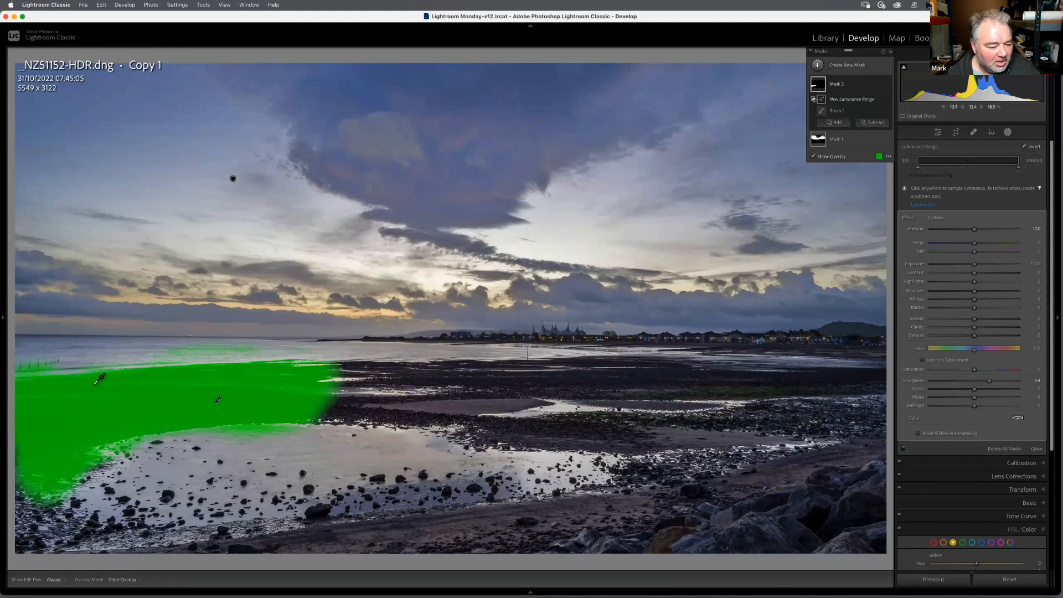
pyautogui.moveTo(93, 386); pyautogui.dragTo(166, 420)
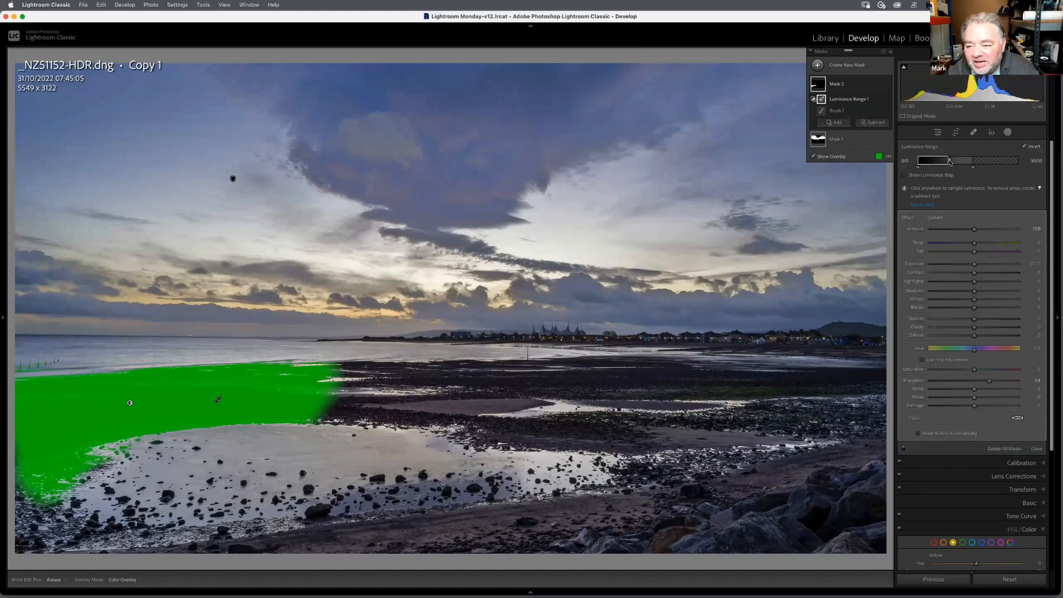
pyautogui.moveTo(951, 162); pyautogui.dragTo(945, 162)
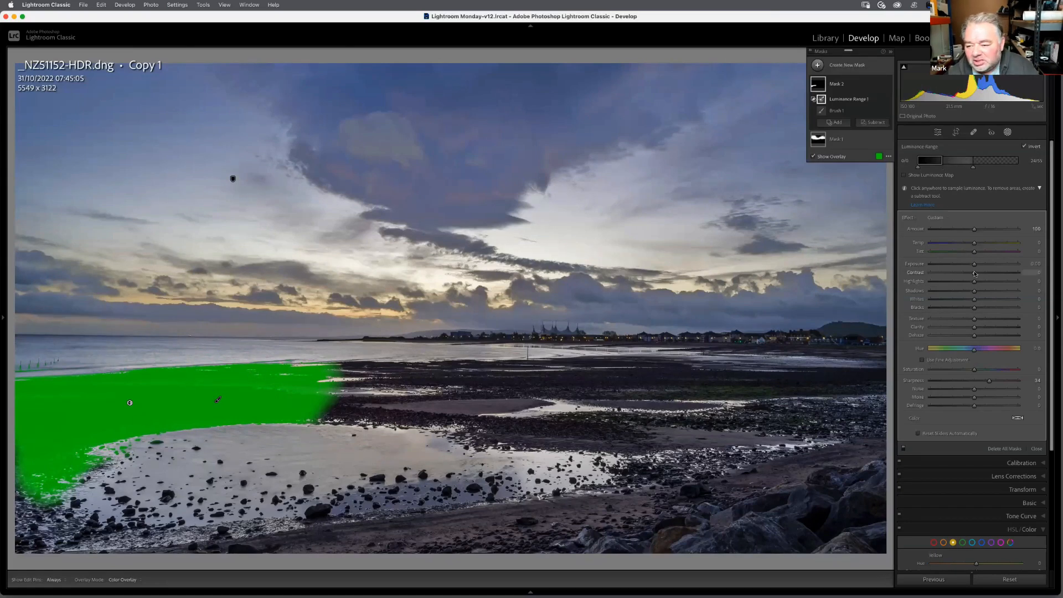
# Step: Raise the masked foreshore's Exposure, lower its Blacks to -8, and hide the mask overlay
pyautogui.moveTo(974, 264); pyautogui.dragTo(976, 265)
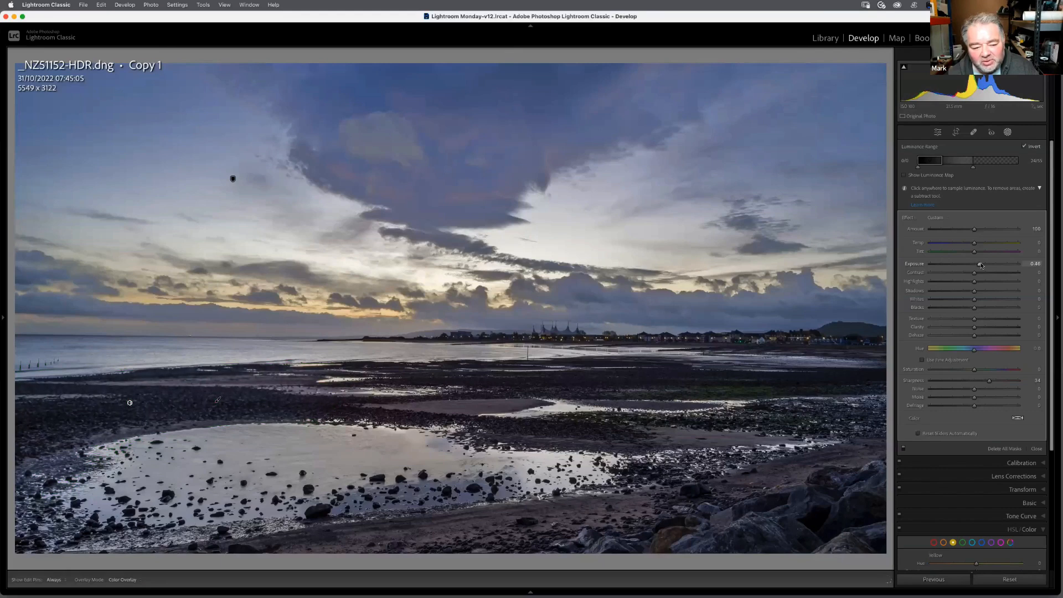
pyautogui.moveTo(982, 266); pyautogui.dragTo(982, 266)
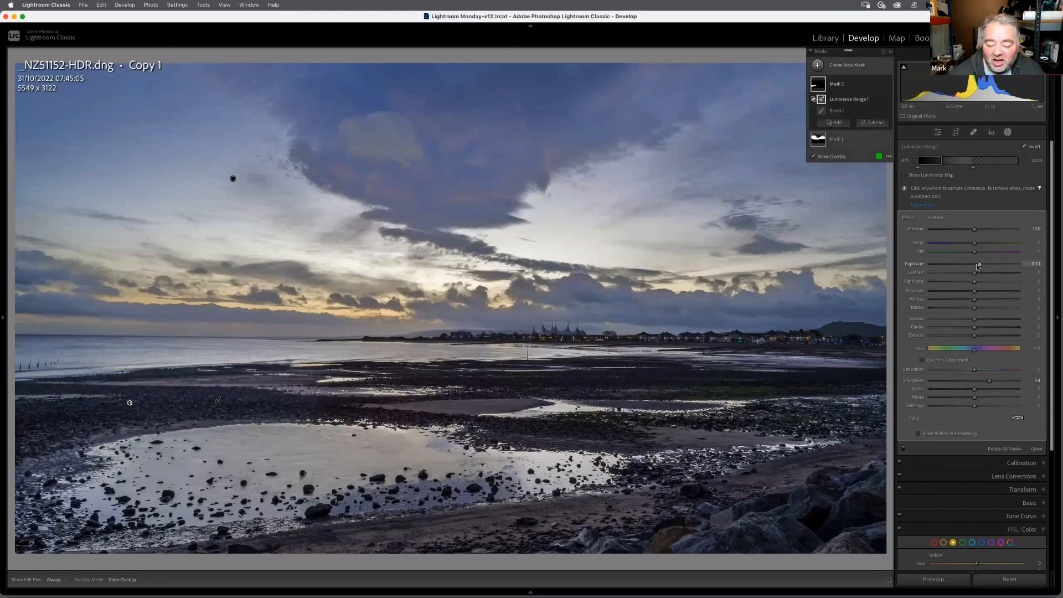
pyautogui.moveTo(982, 267); pyautogui.dragTo(982, 269)
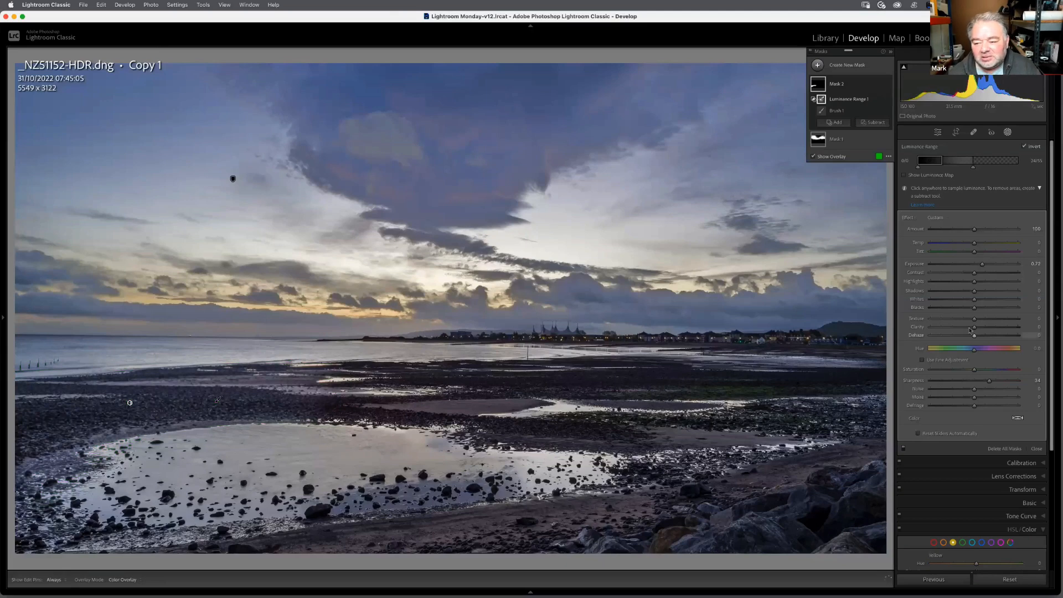
pyautogui.moveTo(975, 308); pyautogui.dragTo(970, 308)
pyautogui.moveTo(983, 264); pyautogui.dragTo(980, 264)
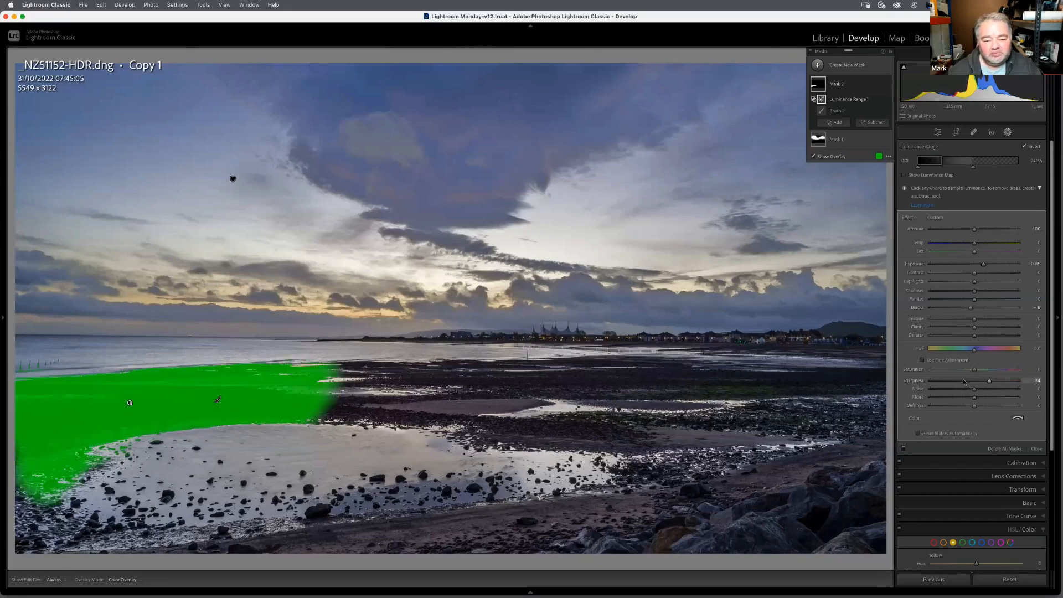
pyautogui.click(842, 158)
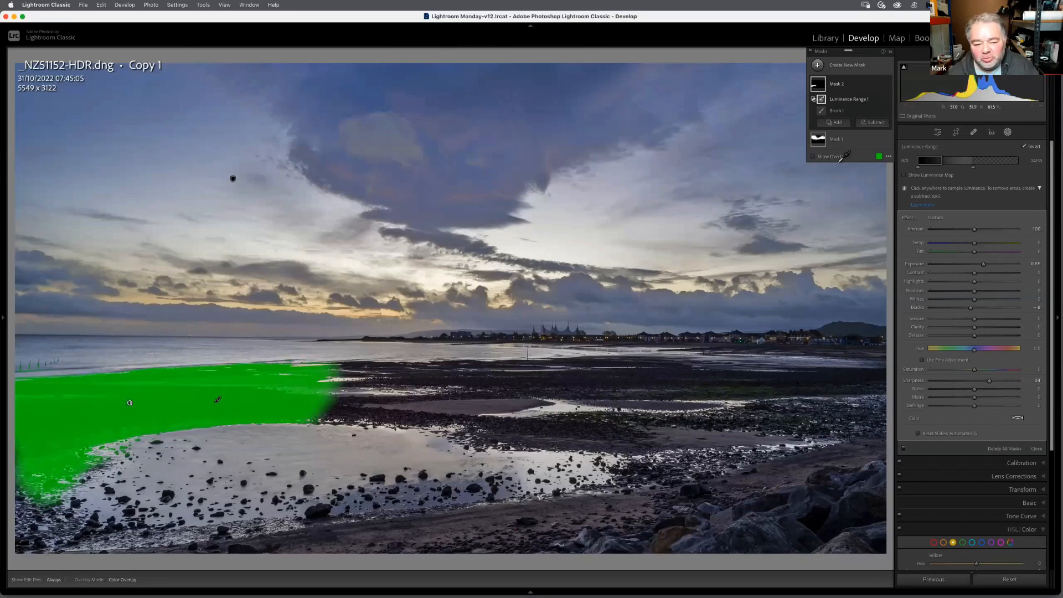
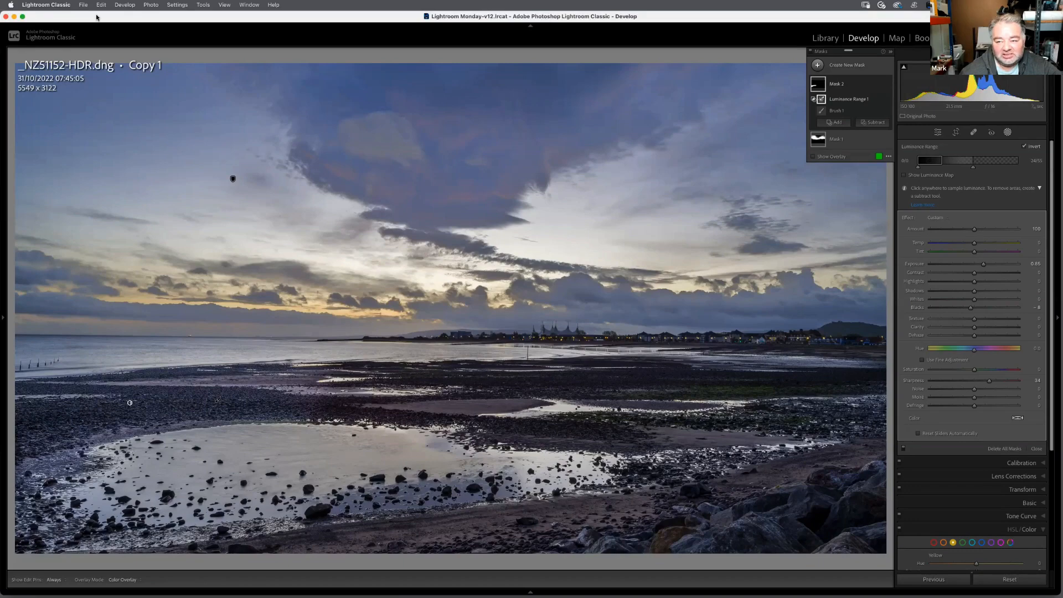
# Step: Switch to the Library module, examine the backup frequency options in Catalog Settings, and close the settings
pyautogui.click(825, 39)
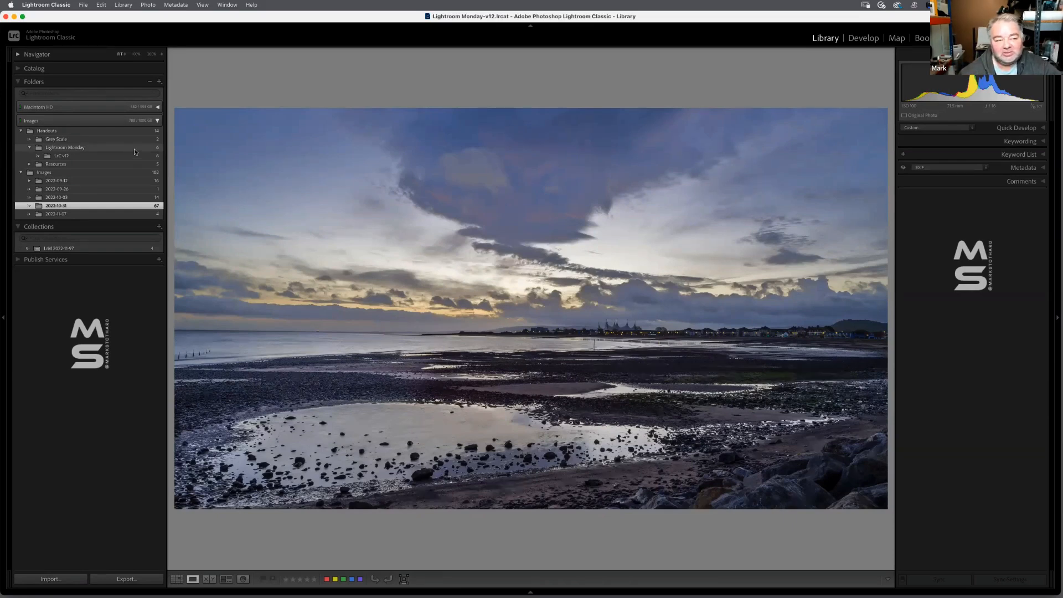
pyautogui.click(51, 4)
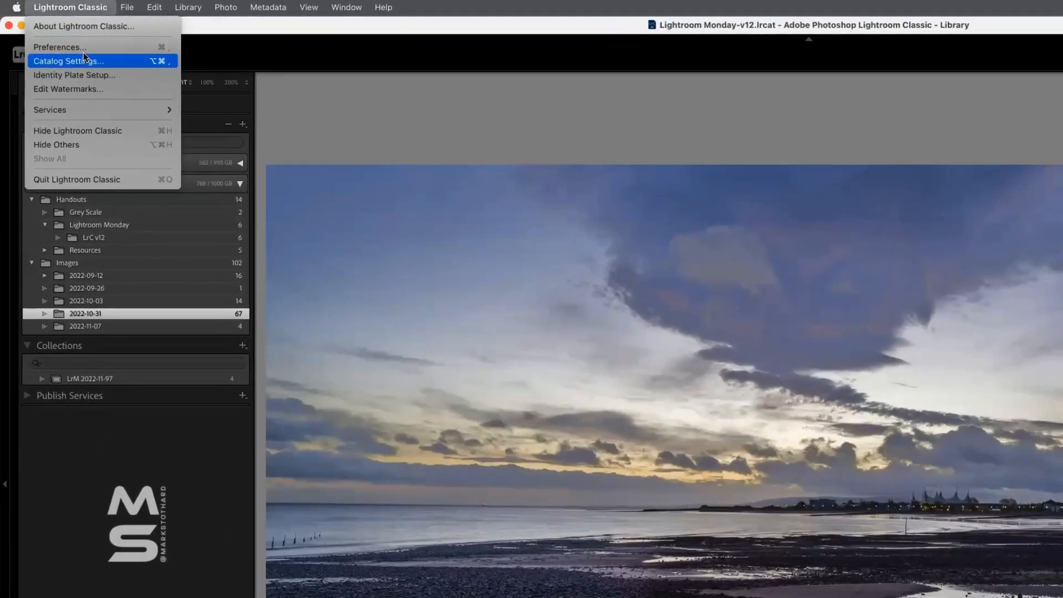
pyautogui.click(82, 58)
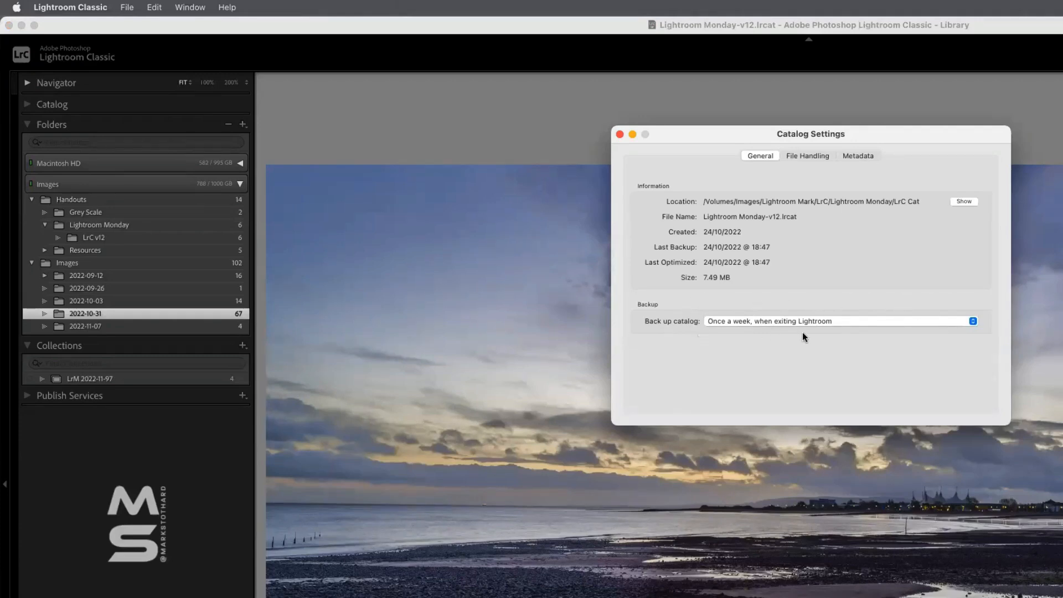
pyautogui.click(748, 321)
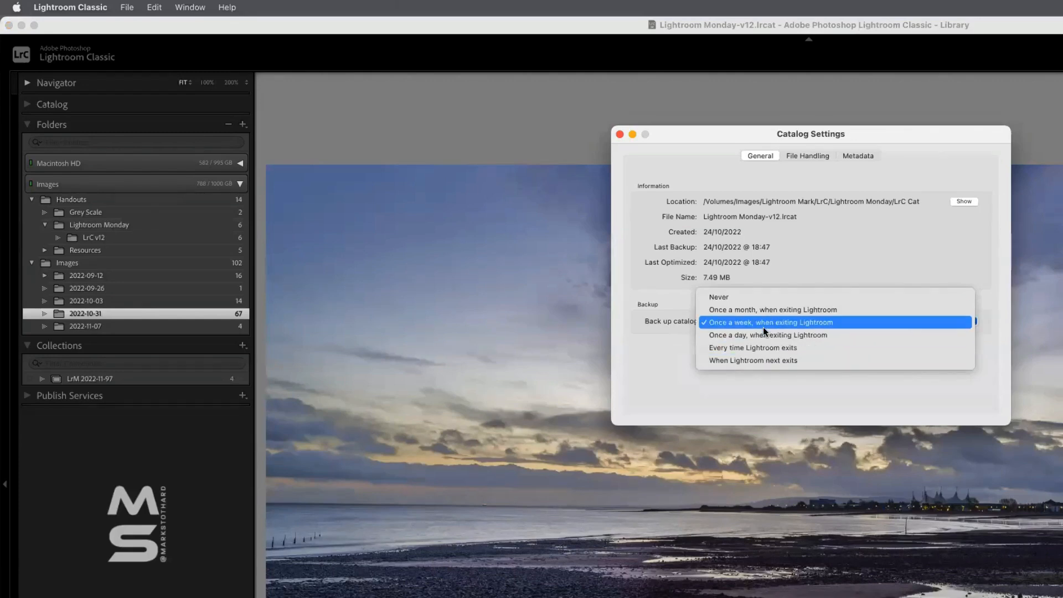
pyautogui.click(619, 135)
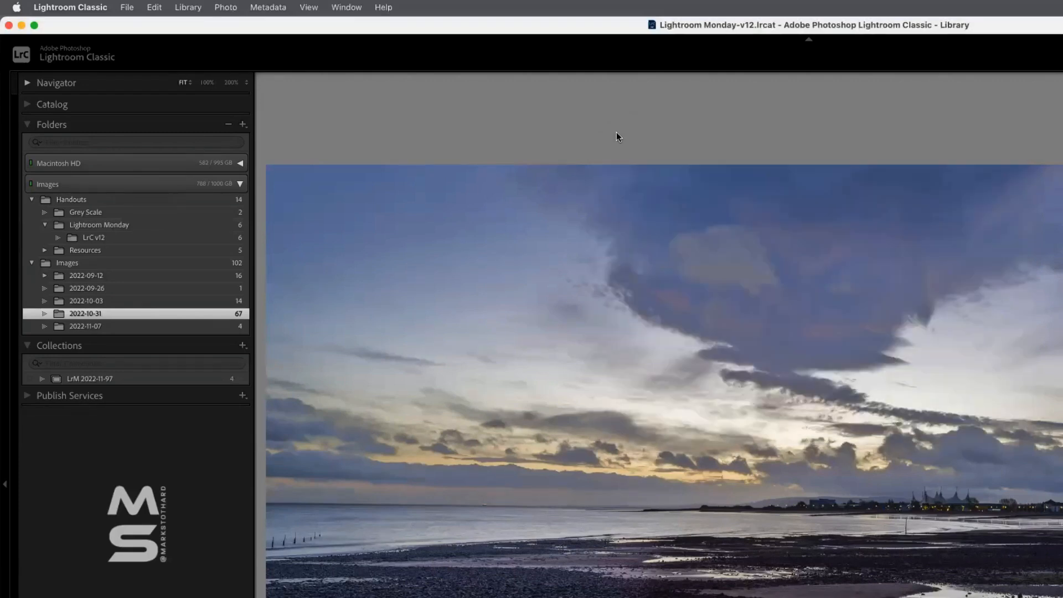
# Step: Reopen Catalog Settings, try switching between backup frequencies, set the catalog to back up when Lightroom next exits, and close the settings
pyautogui.click(80, 8)
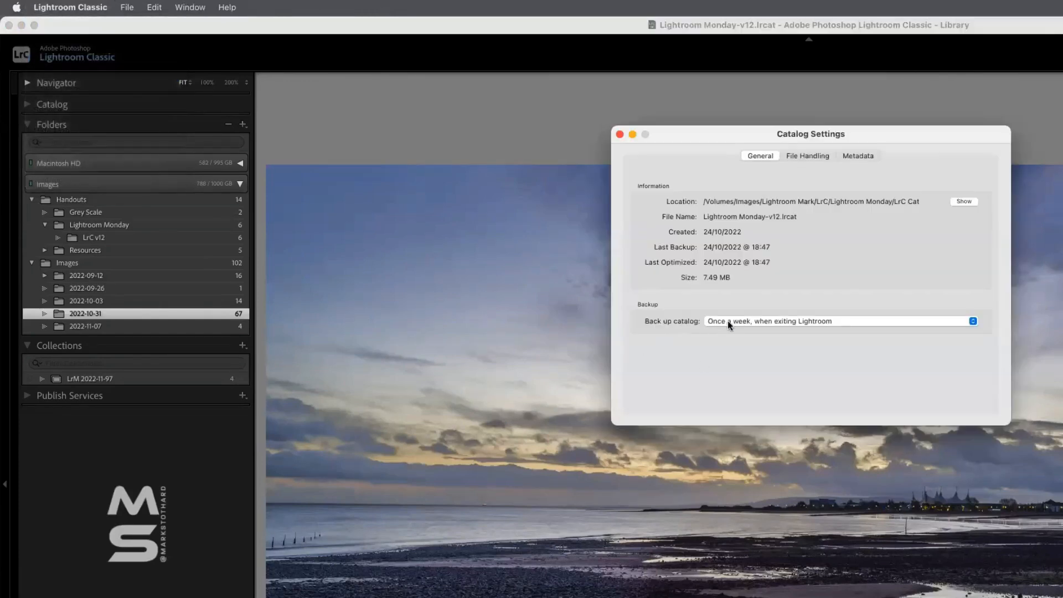
pyautogui.click(737, 322)
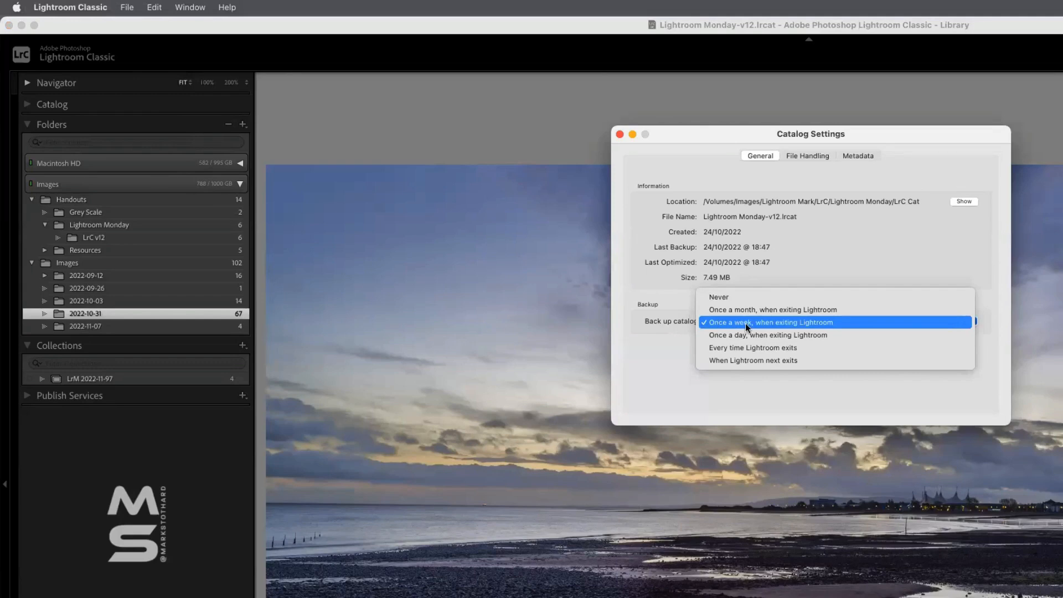
pyautogui.click(763, 361)
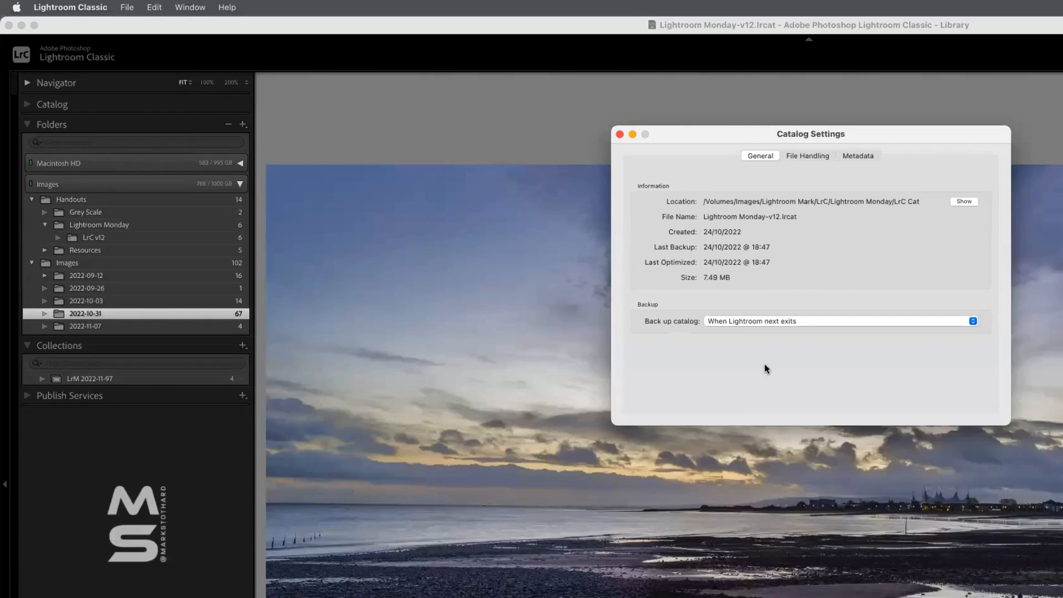
pyautogui.click(786, 322)
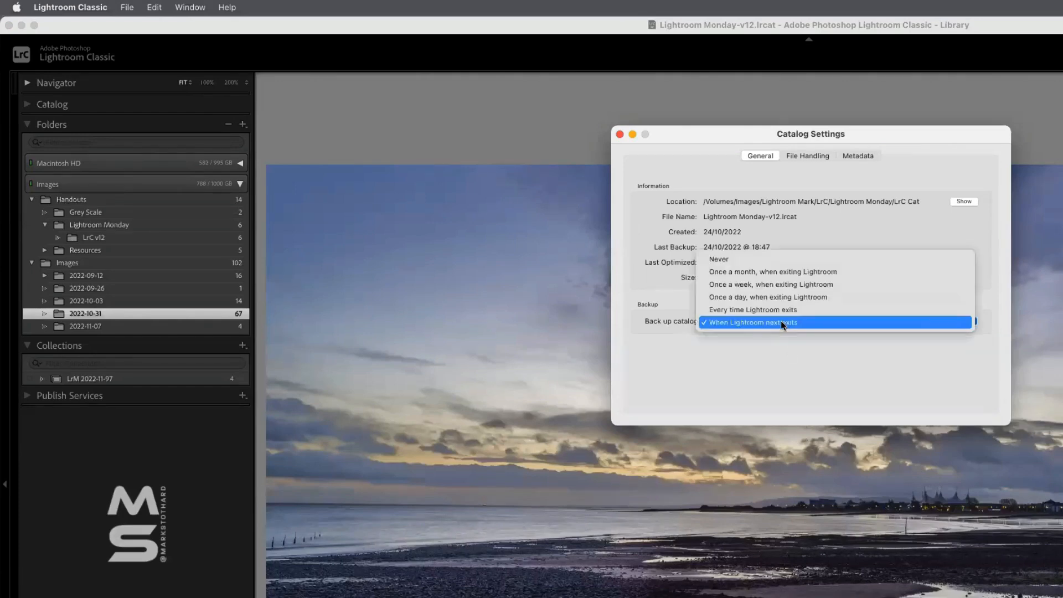
pyautogui.click(756, 286)
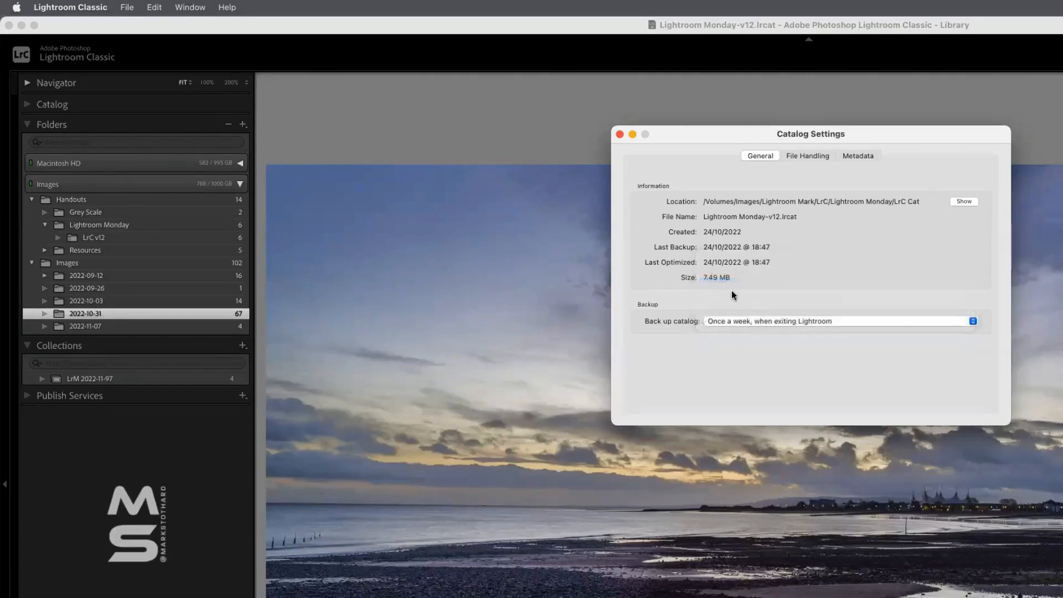
pyautogui.click(727, 324)
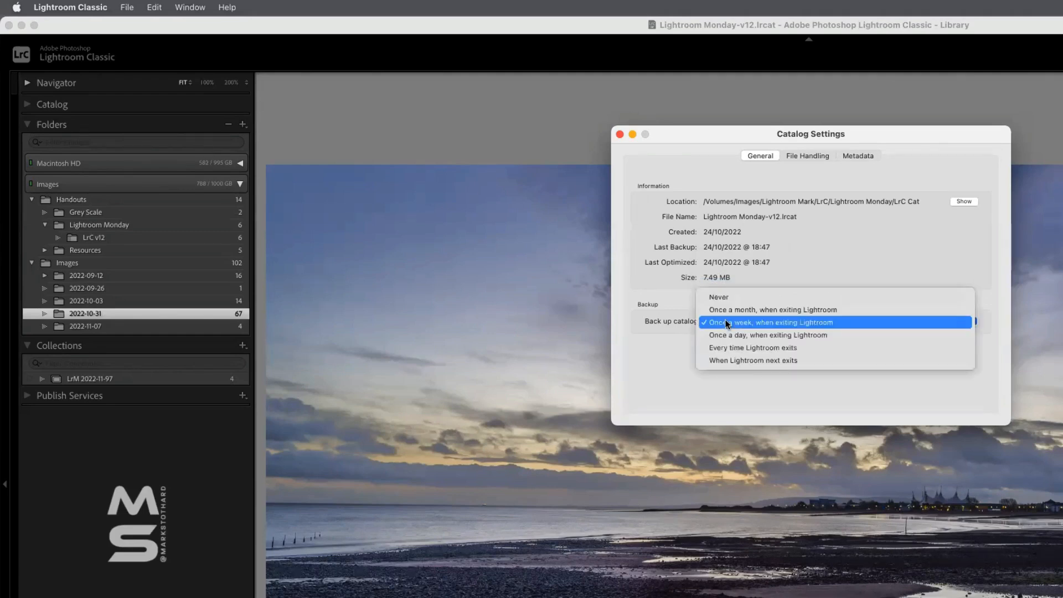
pyautogui.click(750, 361)
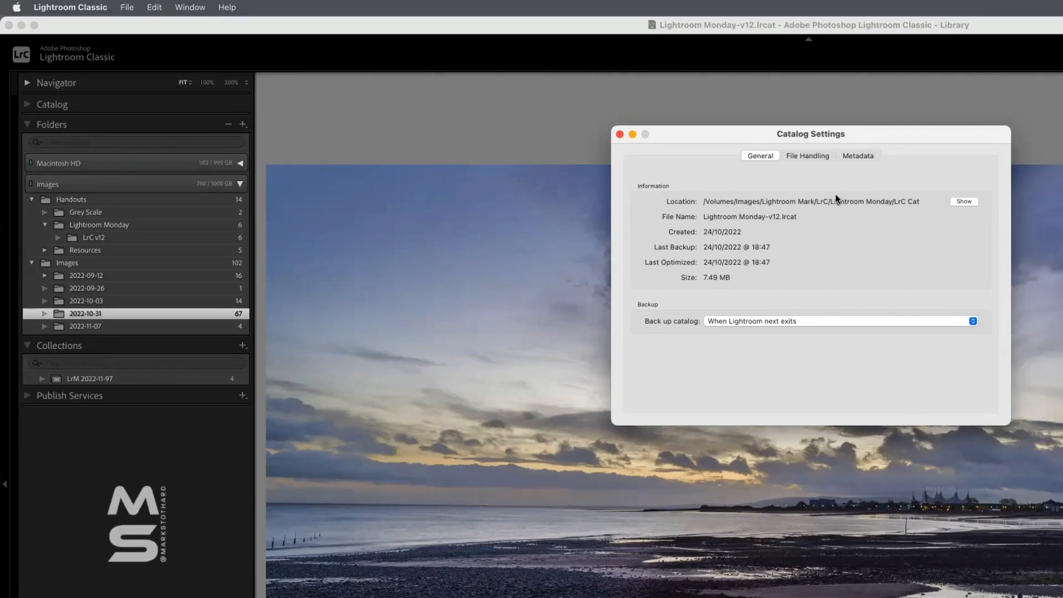
pyautogui.click(618, 135)
# Step: Quit Lightroom Classic and, in the catalog backup prompt, keep the backup frequency at once a week when exiting
pyautogui.click(93, 7)
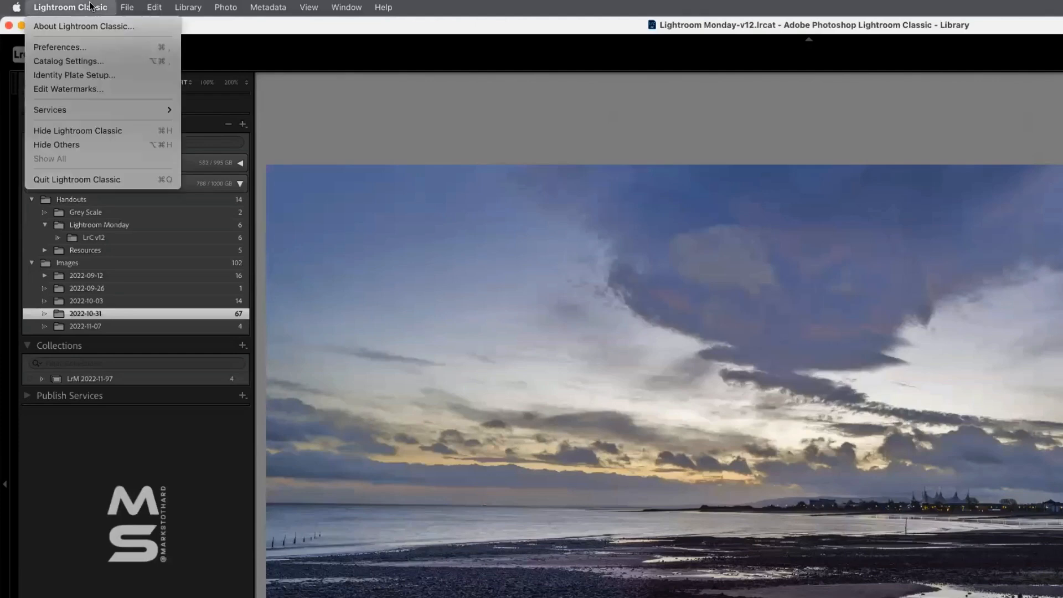
pyautogui.click(107, 180)
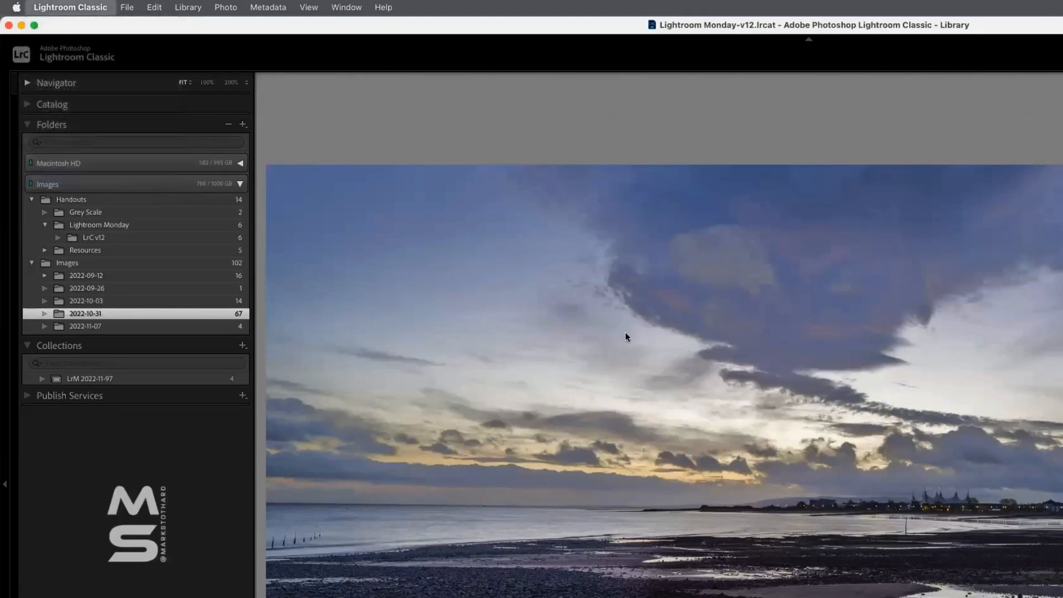
pyautogui.click(941, 288)
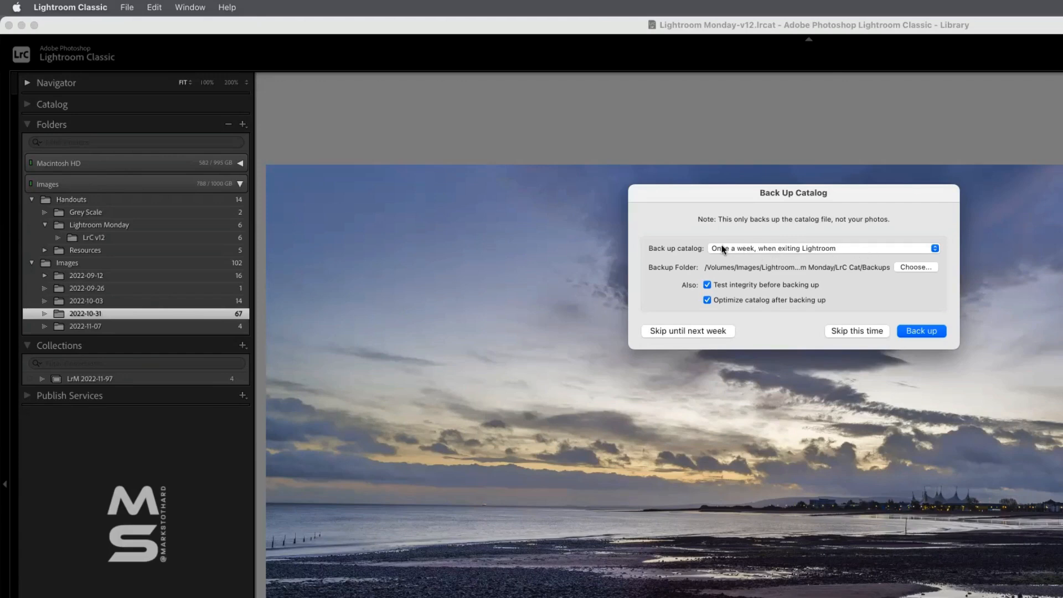
pyautogui.click(837, 248)
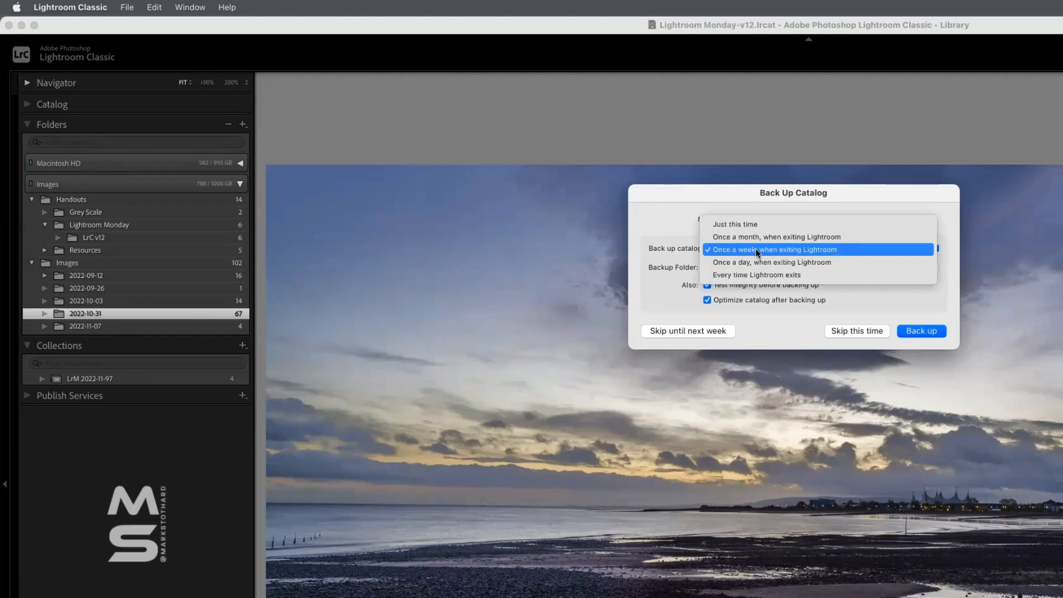
pyautogui.click(757, 251)
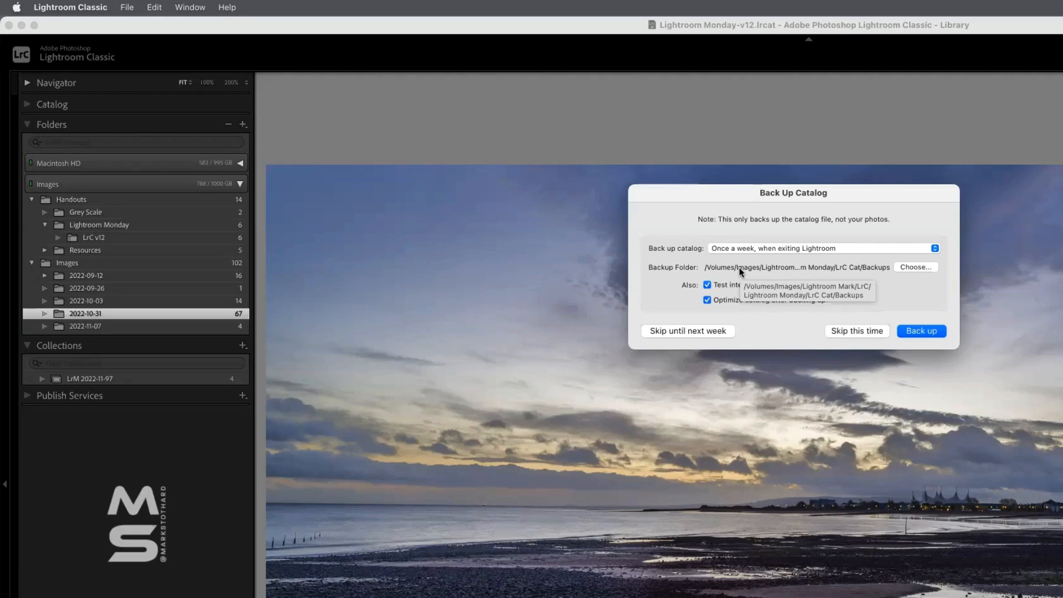
# Step: Browse for a backup folder through Images, MSP, Creative Cloud Files, Adobe, LrC and LrC - Cat Bac to v12, and leave without choosing it
pyautogui.click(915, 268)
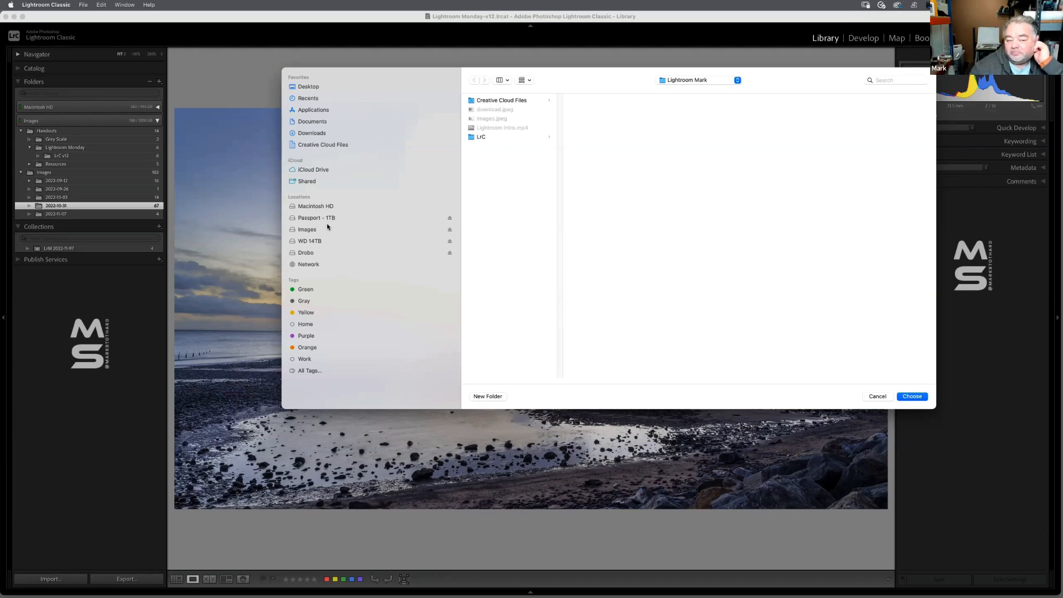
pyautogui.click(324, 145)
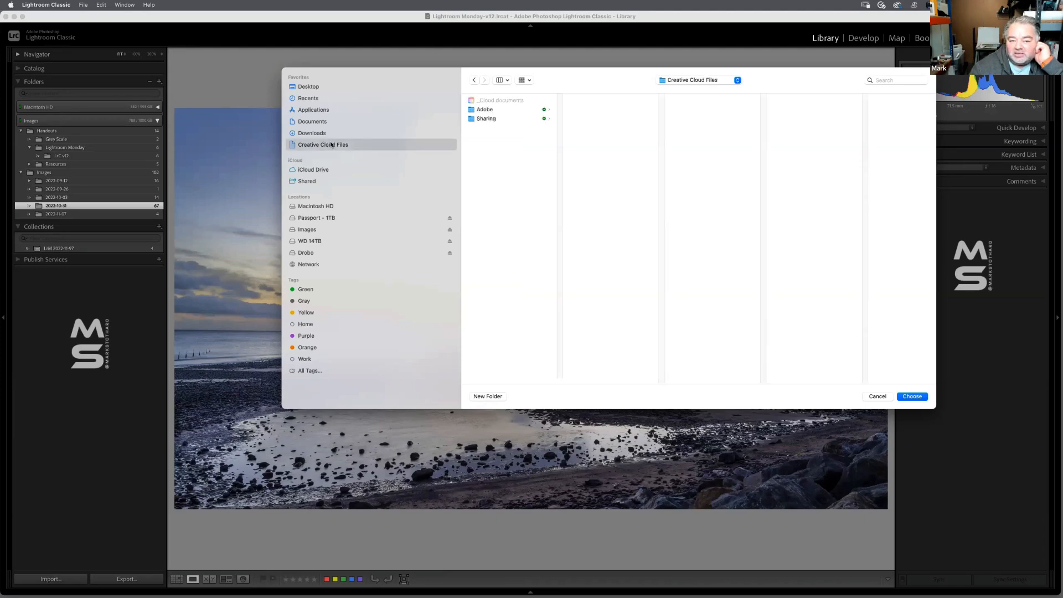
pyautogui.click(313, 233)
pyautogui.click(495, 131)
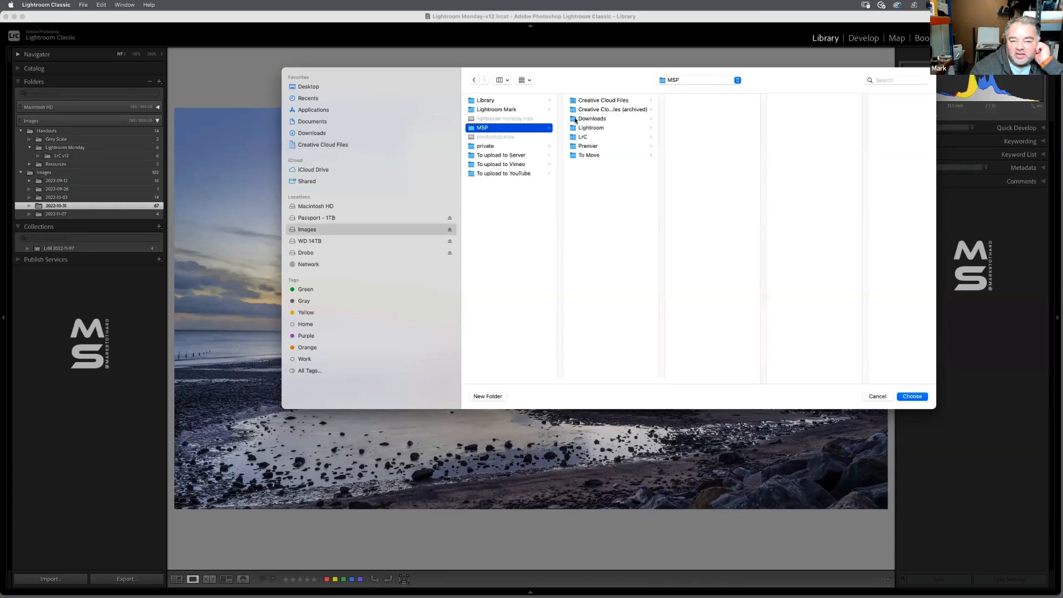
pyautogui.click(607, 103)
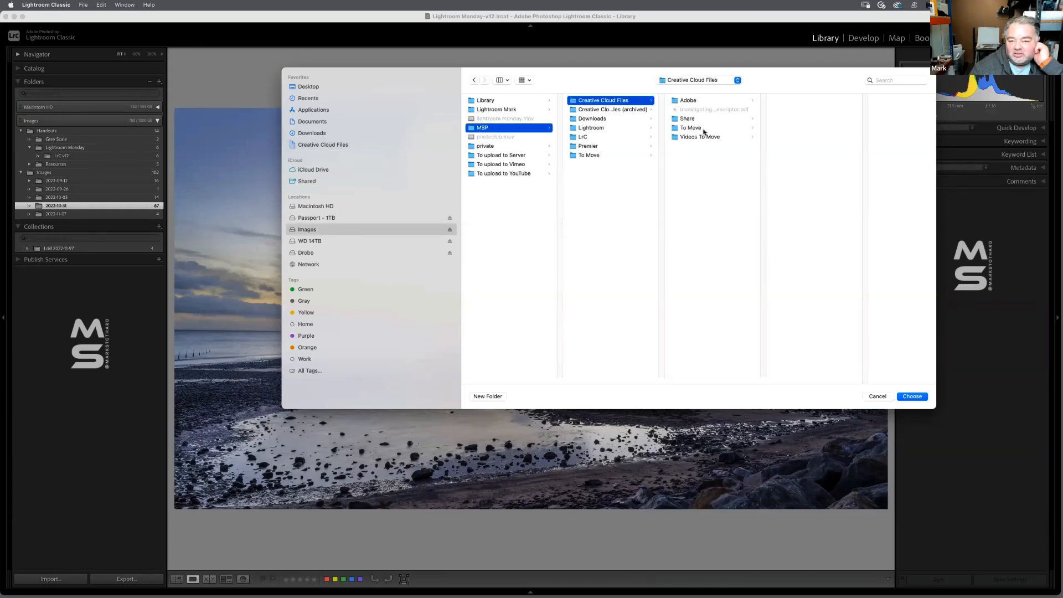
pyautogui.click(699, 100)
pyautogui.click(801, 129)
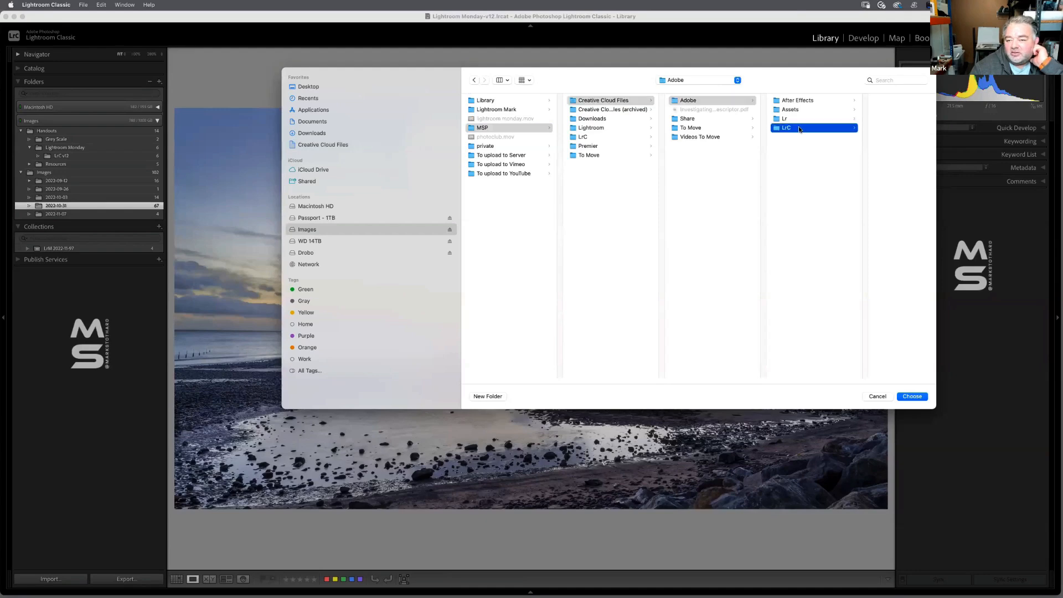
pyautogui.click(883, 112)
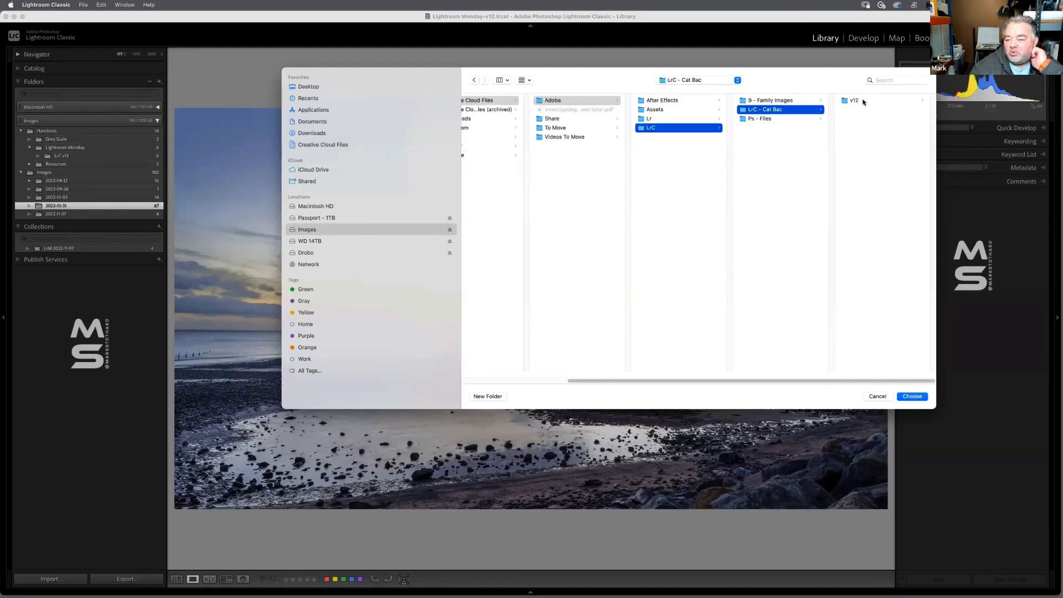
pyautogui.click(864, 102)
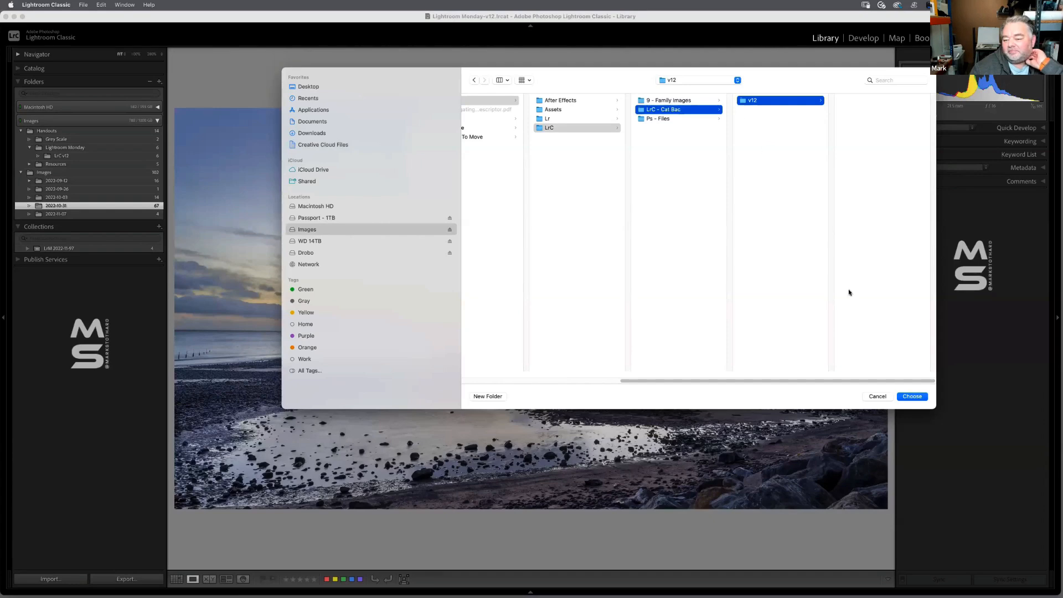
pyautogui.click(879, 397)
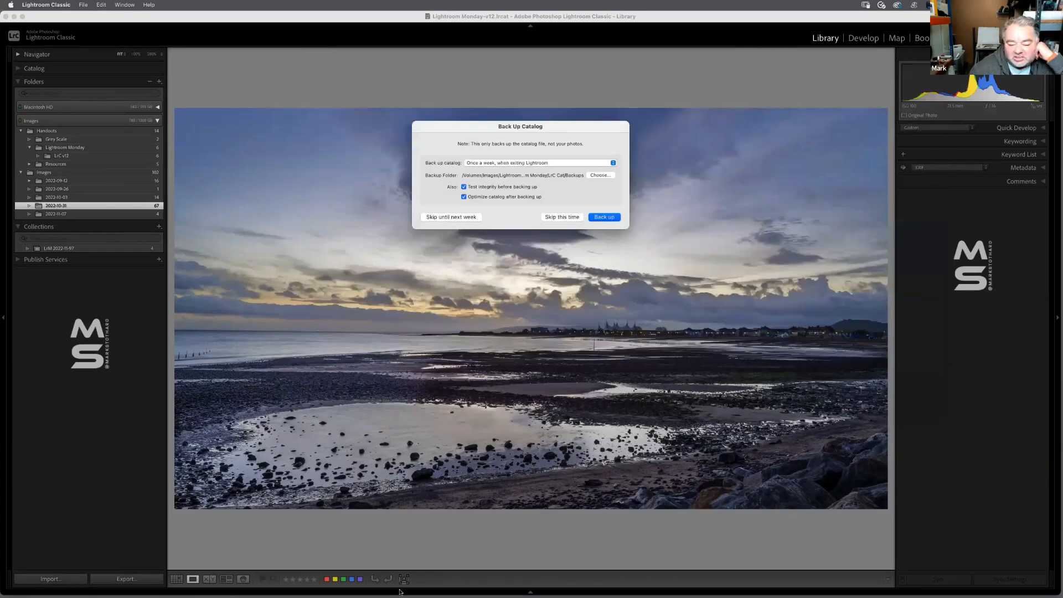
# Step: Switch to Finder, look at the MyBookLiveDuo network drive as a possible backup location, and return to Lightroom's catalog backup prompt
pyautogui.moveTo(399, 591)
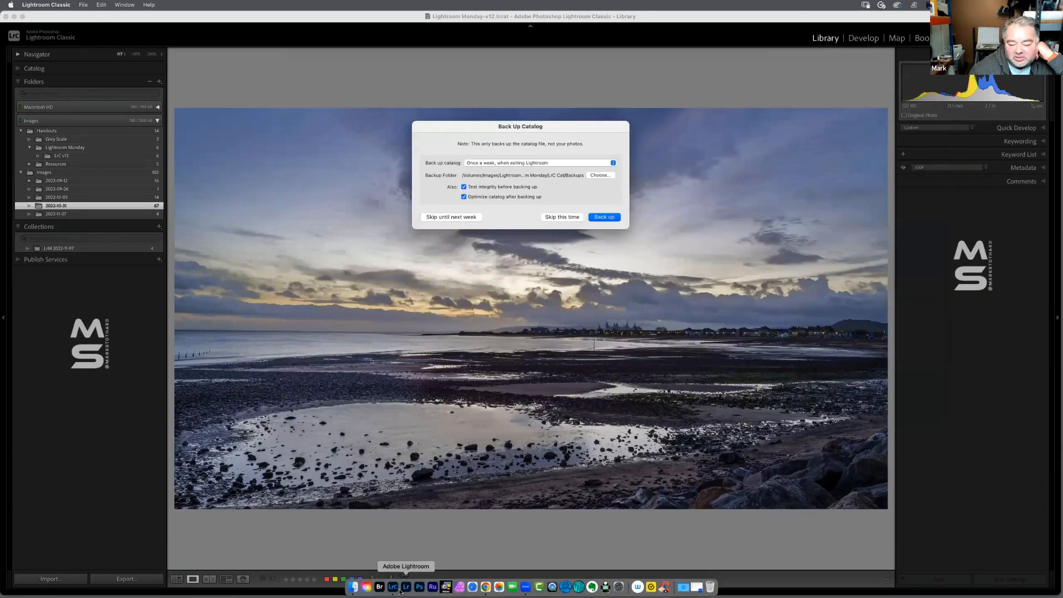
pyautogui.click(355, 588)
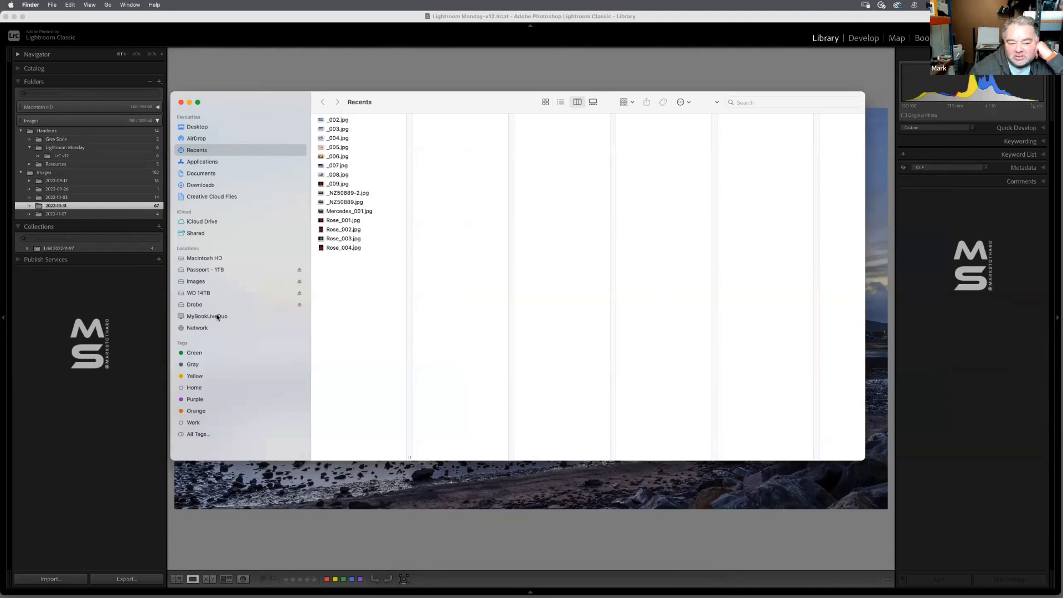
pyautogui.click(203, 305)
pyautogui.click(205, 327)
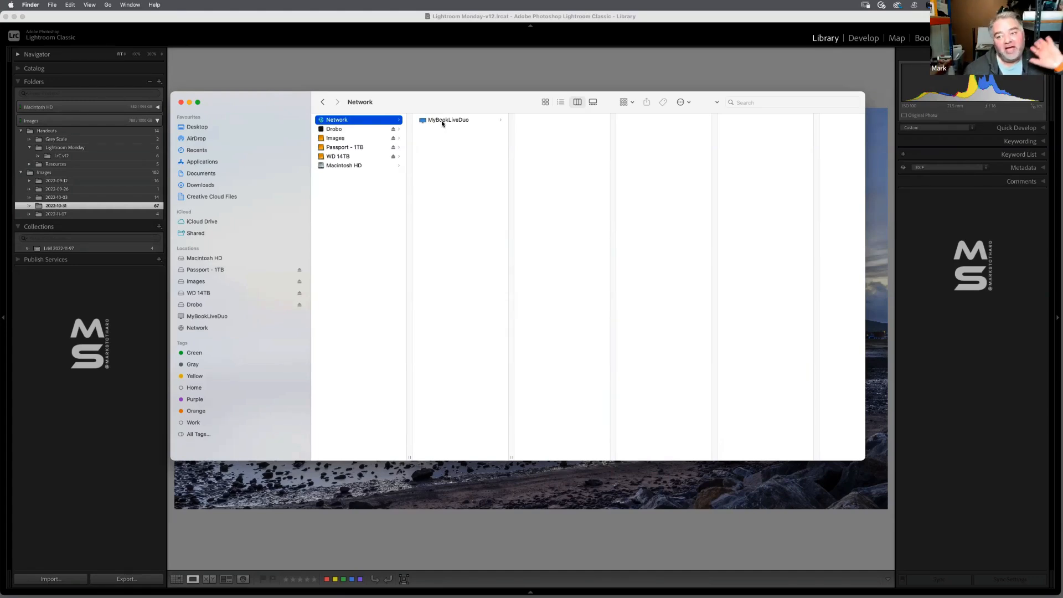
pyautogui.click(442, 121)
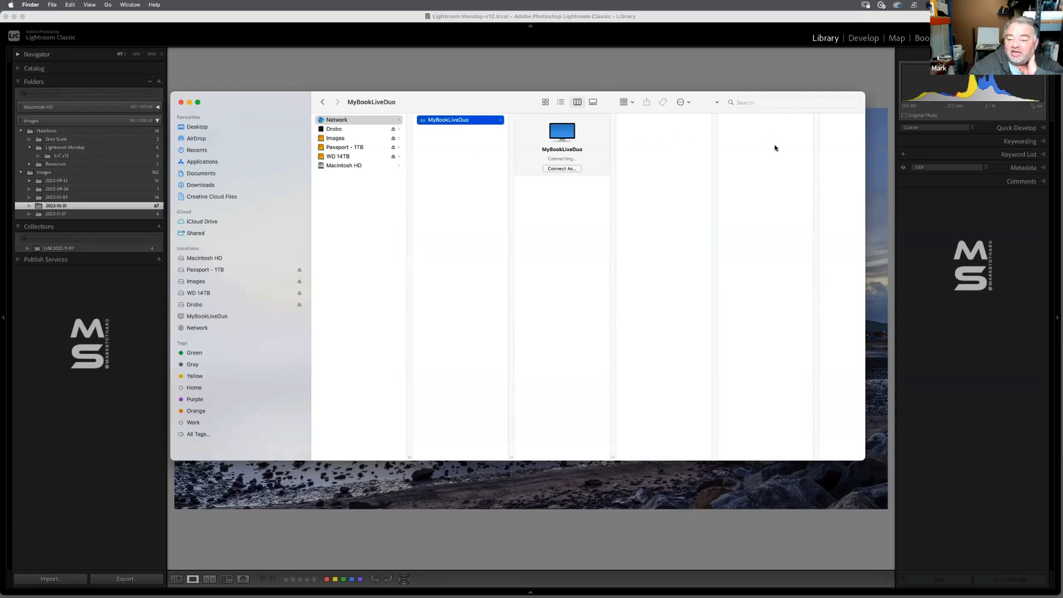
pyautogui.click(181, 103)
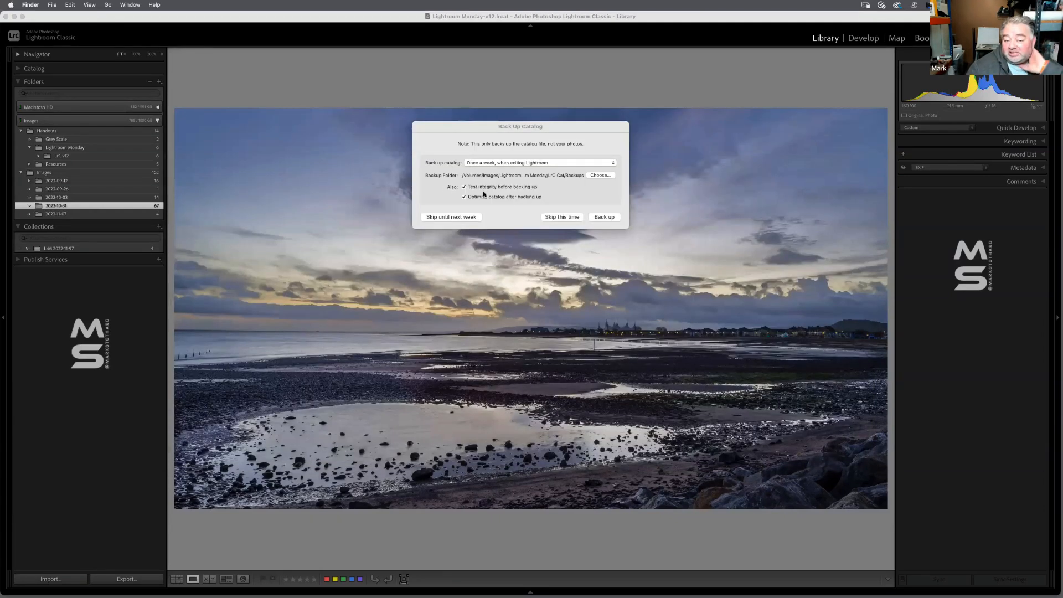
pyautogui.click(564, 197)
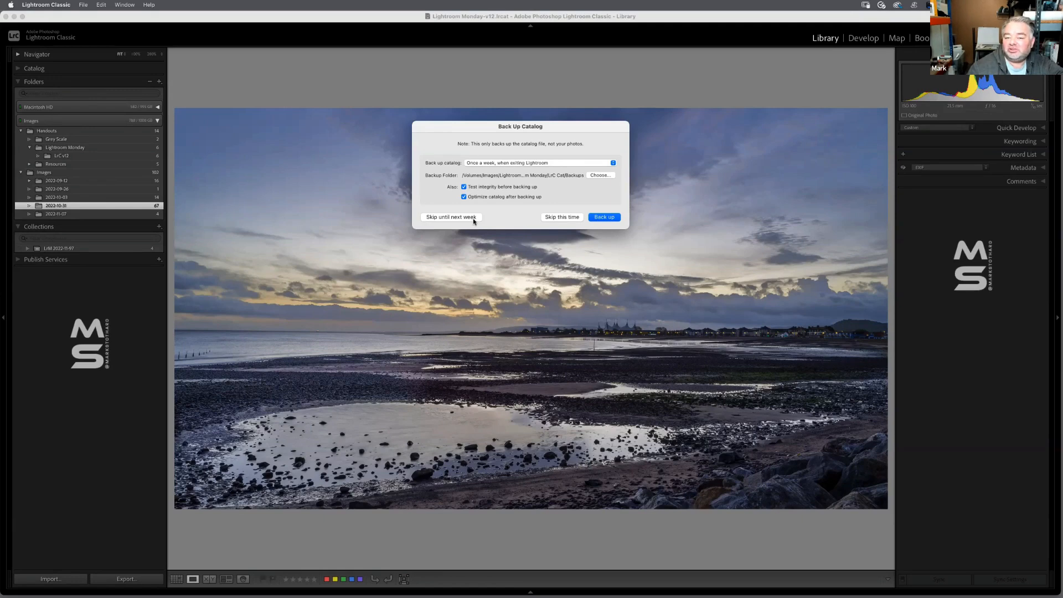
# Step: Browse for a backup folder again, examining iCloud Drive and the Adobe folder in Creative Cloud Files, and reposition the folder chooser
pyautogui.click(593, 175)
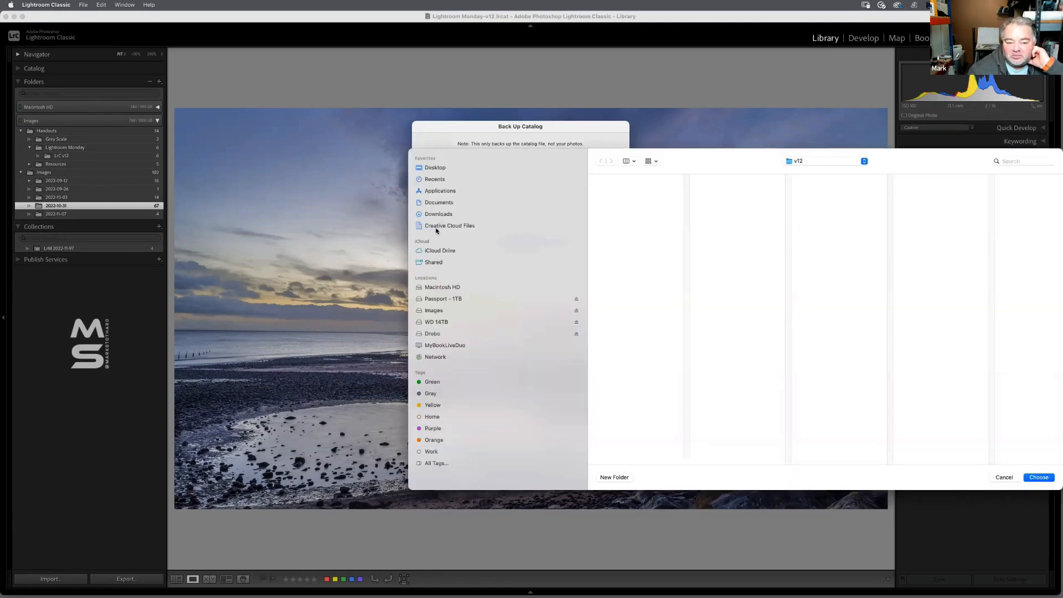
pyautogui.click(438, 251)
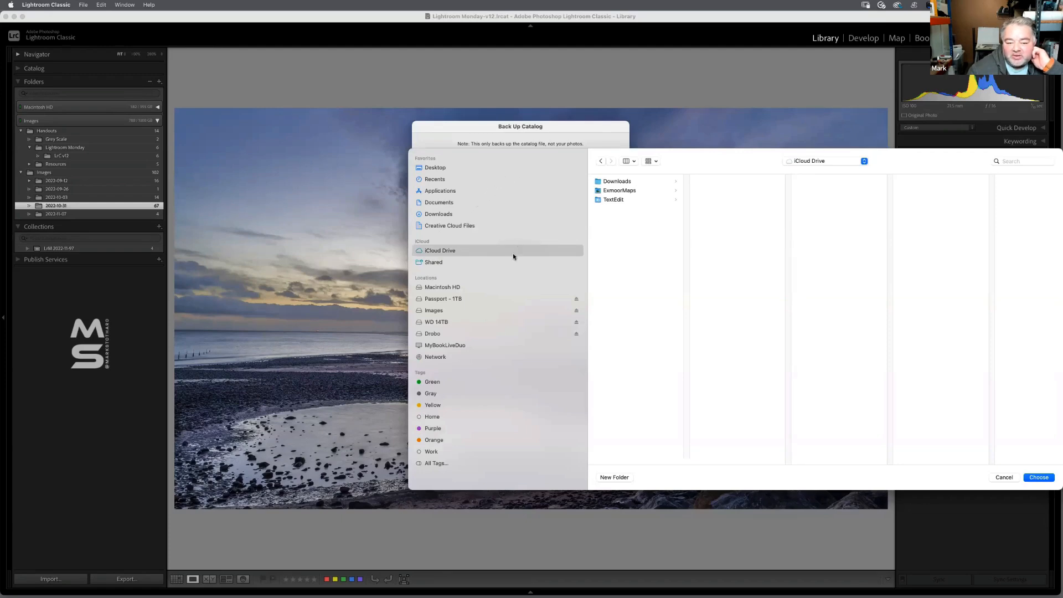
pyautogui.click(457, 225)
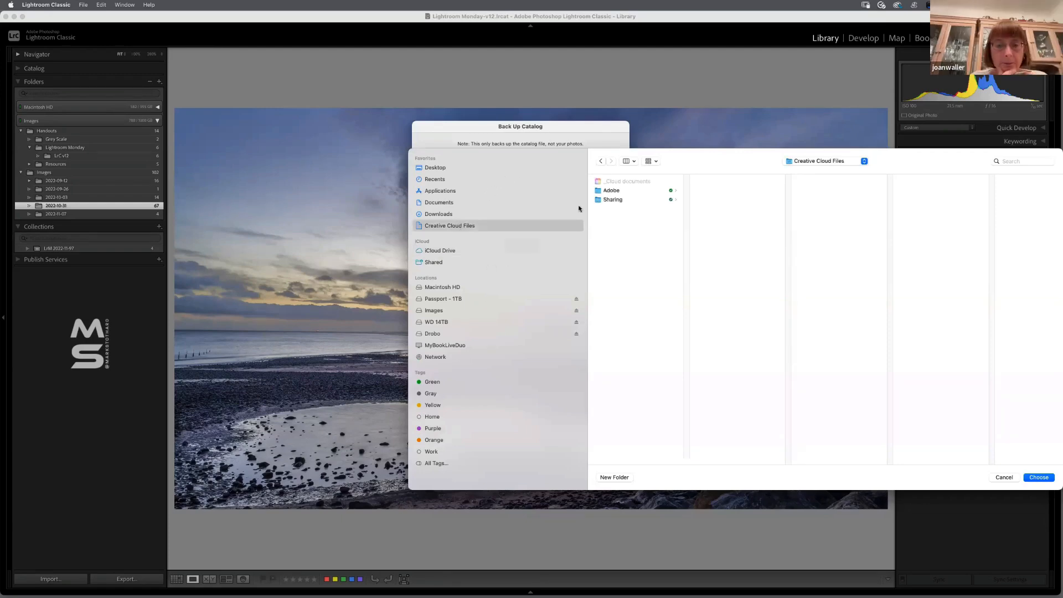
pyautogui.click(612, 191)
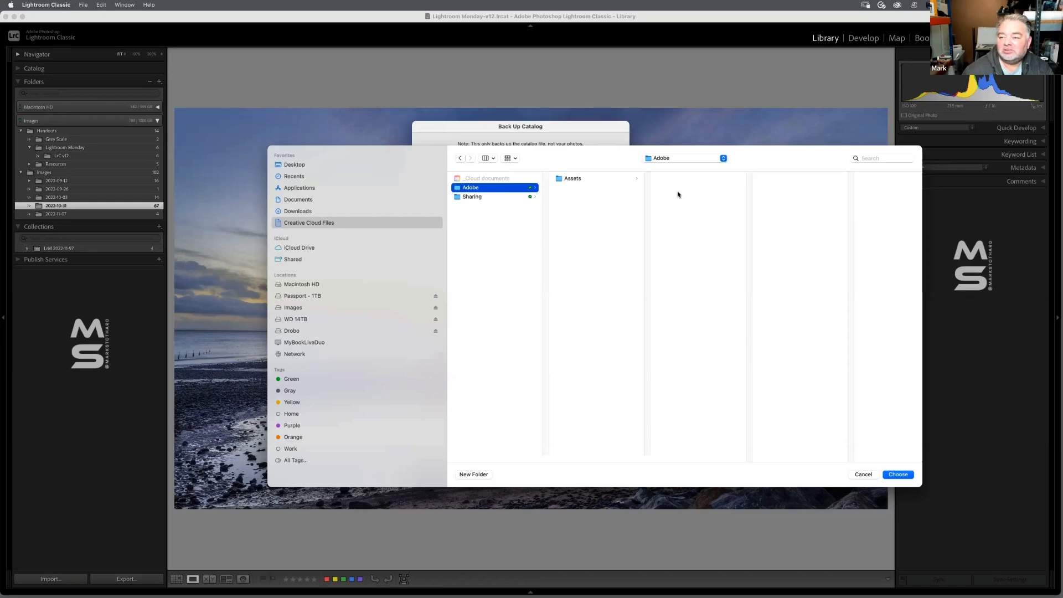
pyautogui.moveTo(620, 153); pyautogui.dragTo(541, 200)
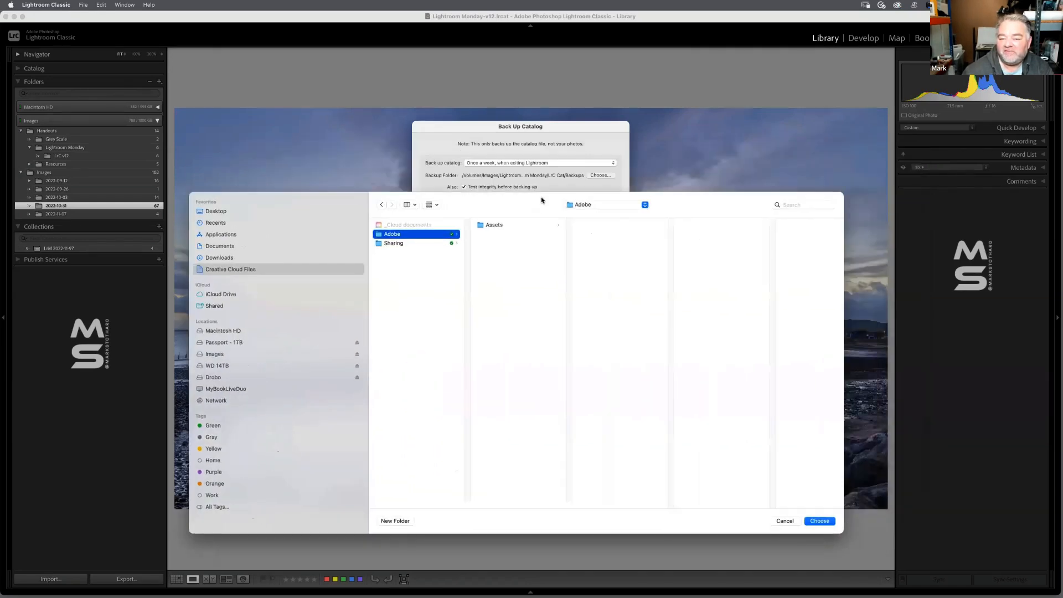
# Step: Create a new folder named "LrC Backup Cata" in iCloud Drive
pyautogui.click(220, 298)
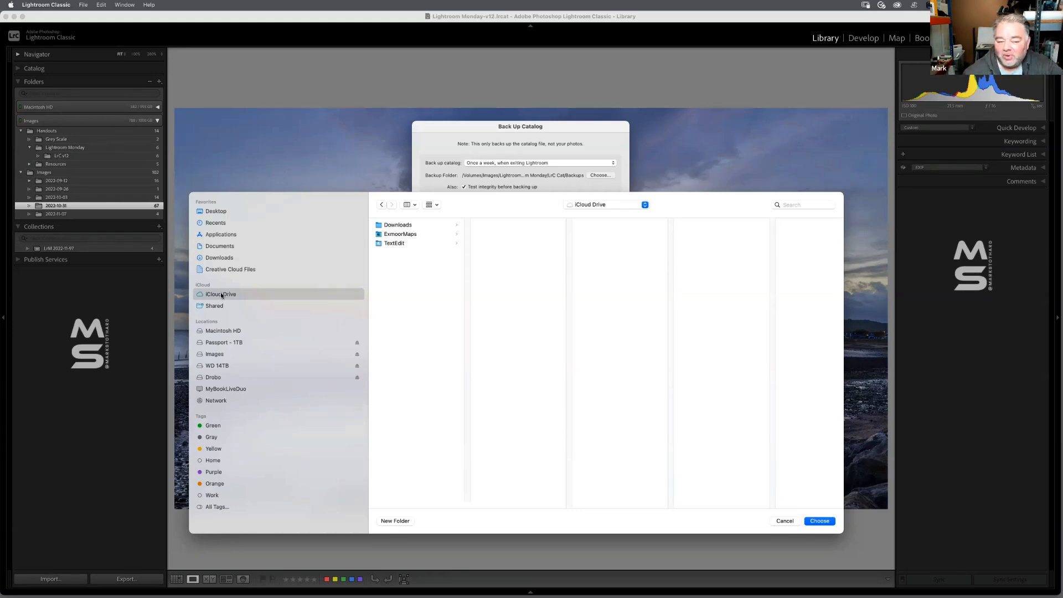
pyautogui.click(397, 521)
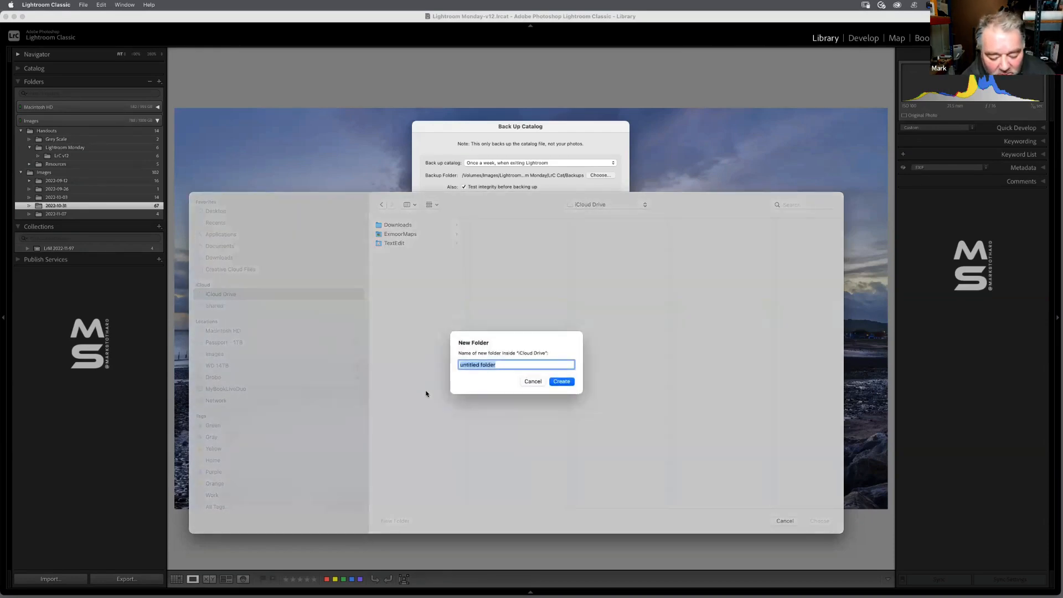
pyautogui.write('LrC Backup Cata')
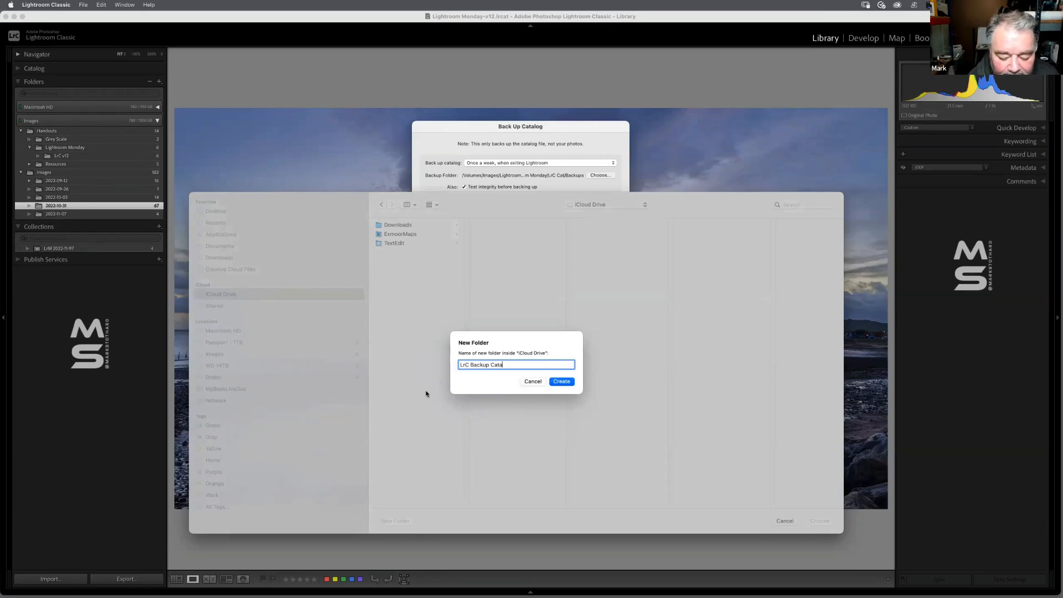
pyautogui.press('Return')
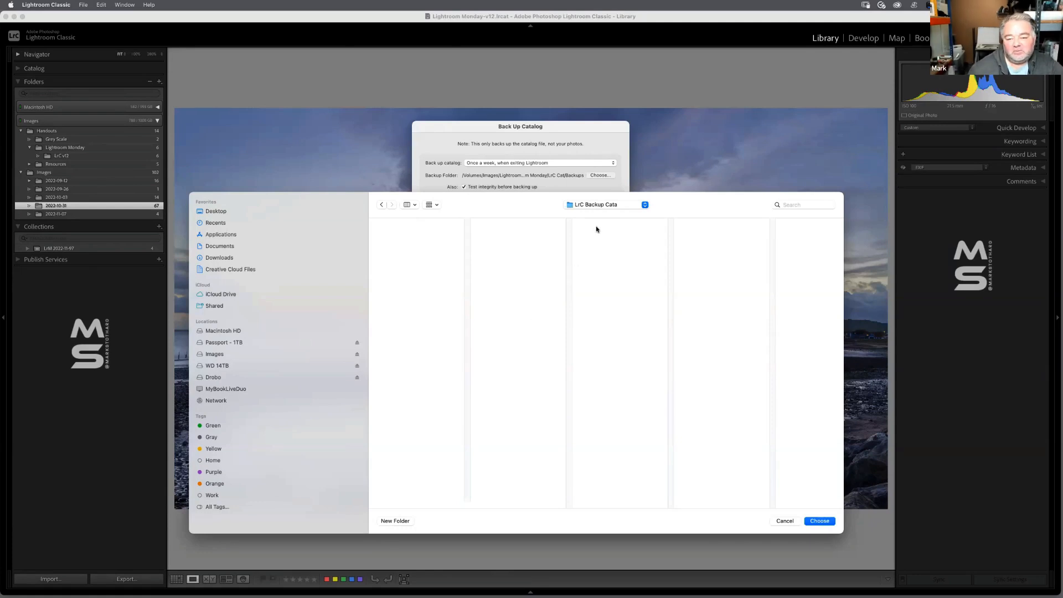
# Step: Move the LrC Backup Cata folder in iCloud Drive to the Trash and dismiss the folder chooser without changing the backup location
pyautogui.click(610, 204)
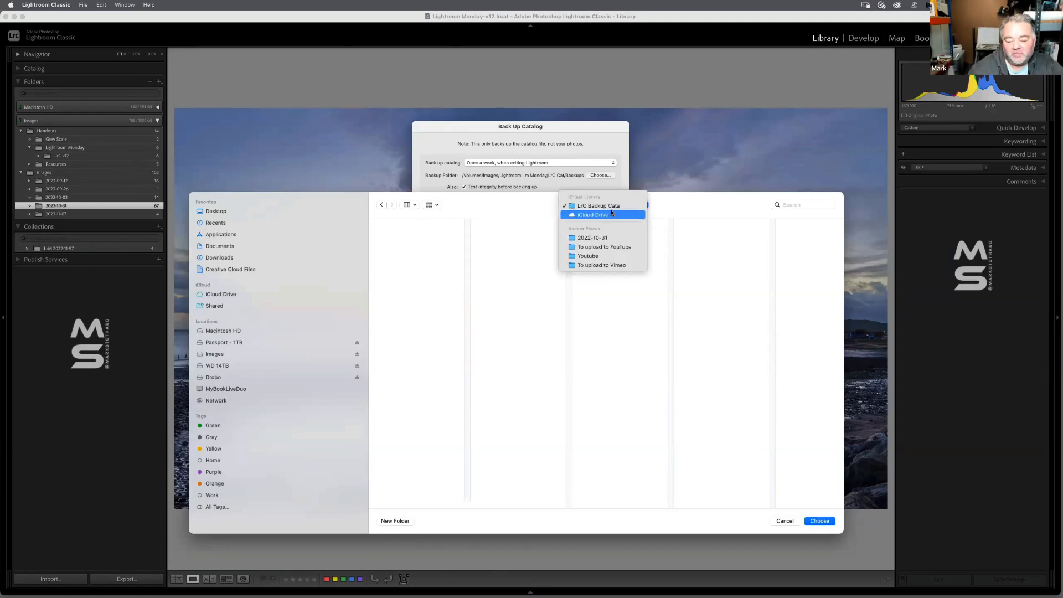
pyautogui.click(612, 214)
pyautogui.click(410, 243)
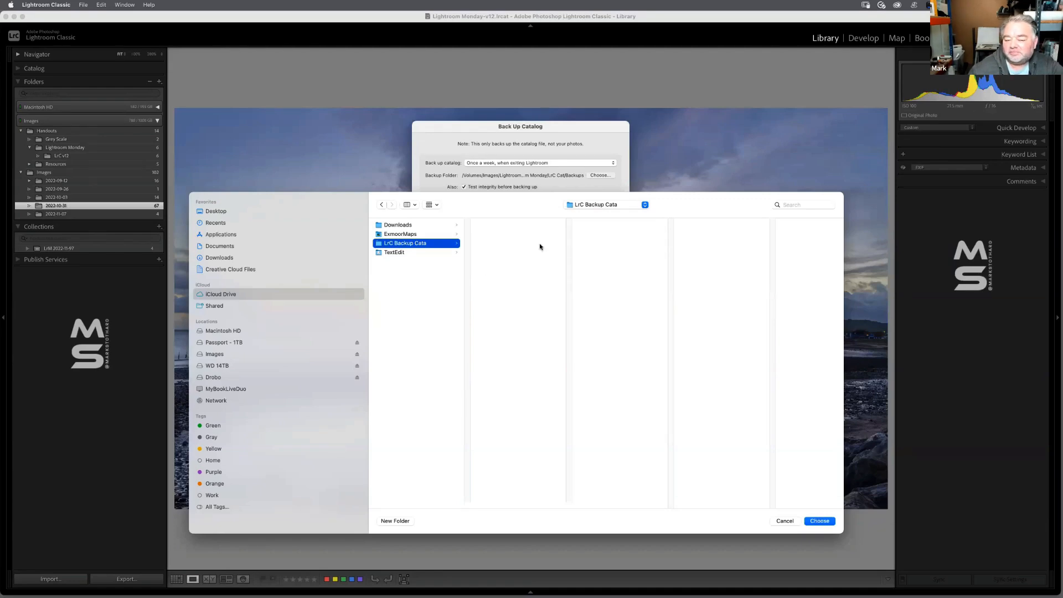
pyautogui.rightClick(422, 246)
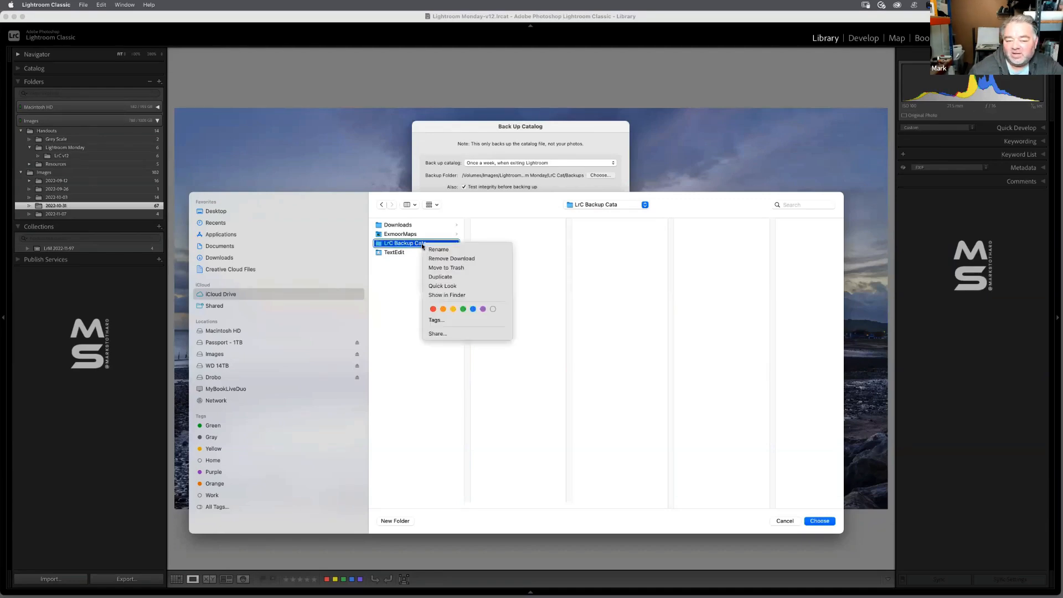
pyautogui.click(441, 268)
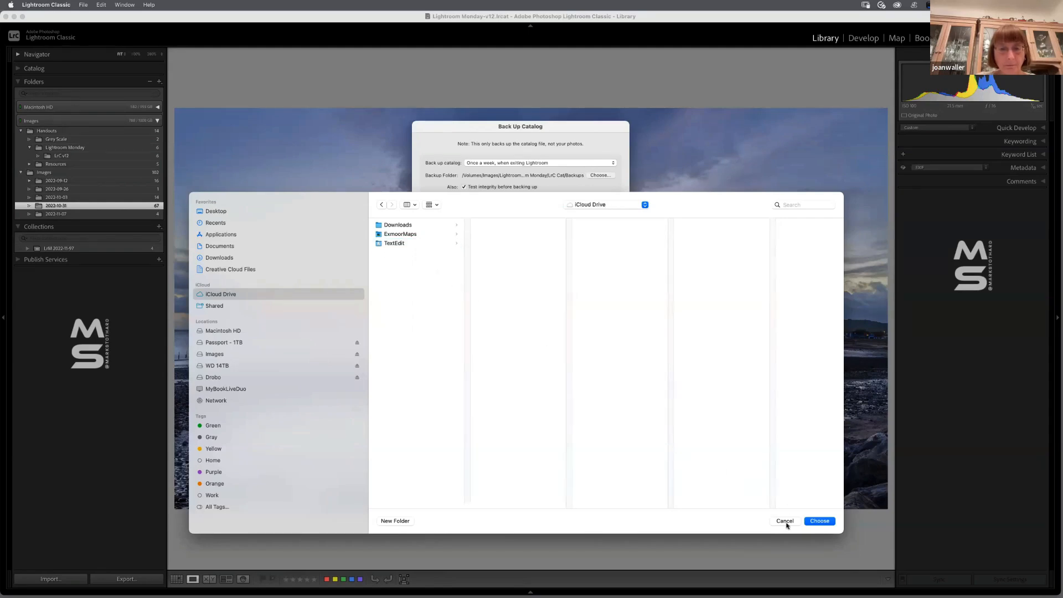
pyautogui.press('Escape')
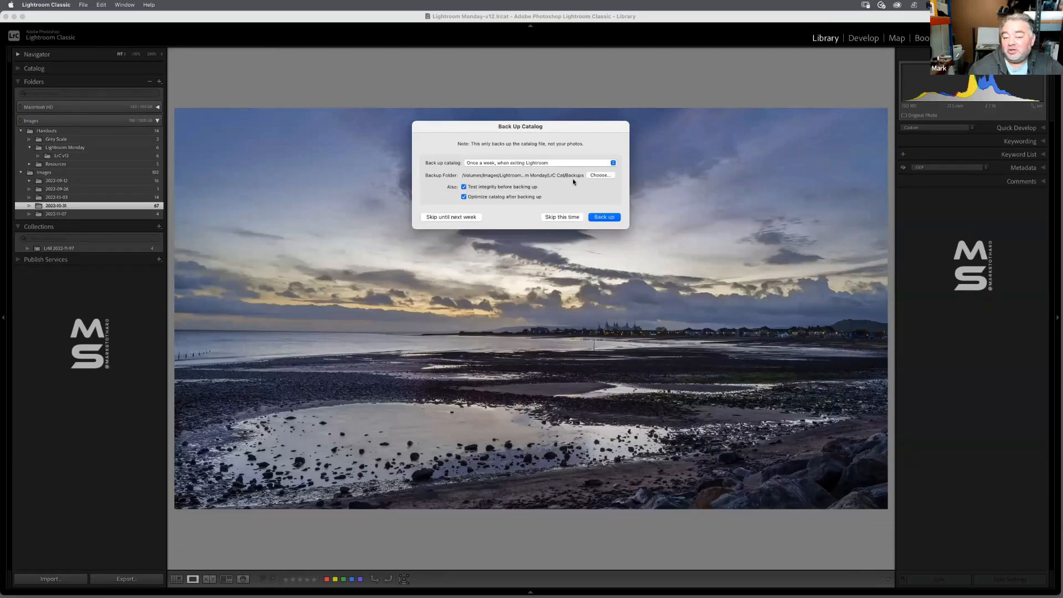